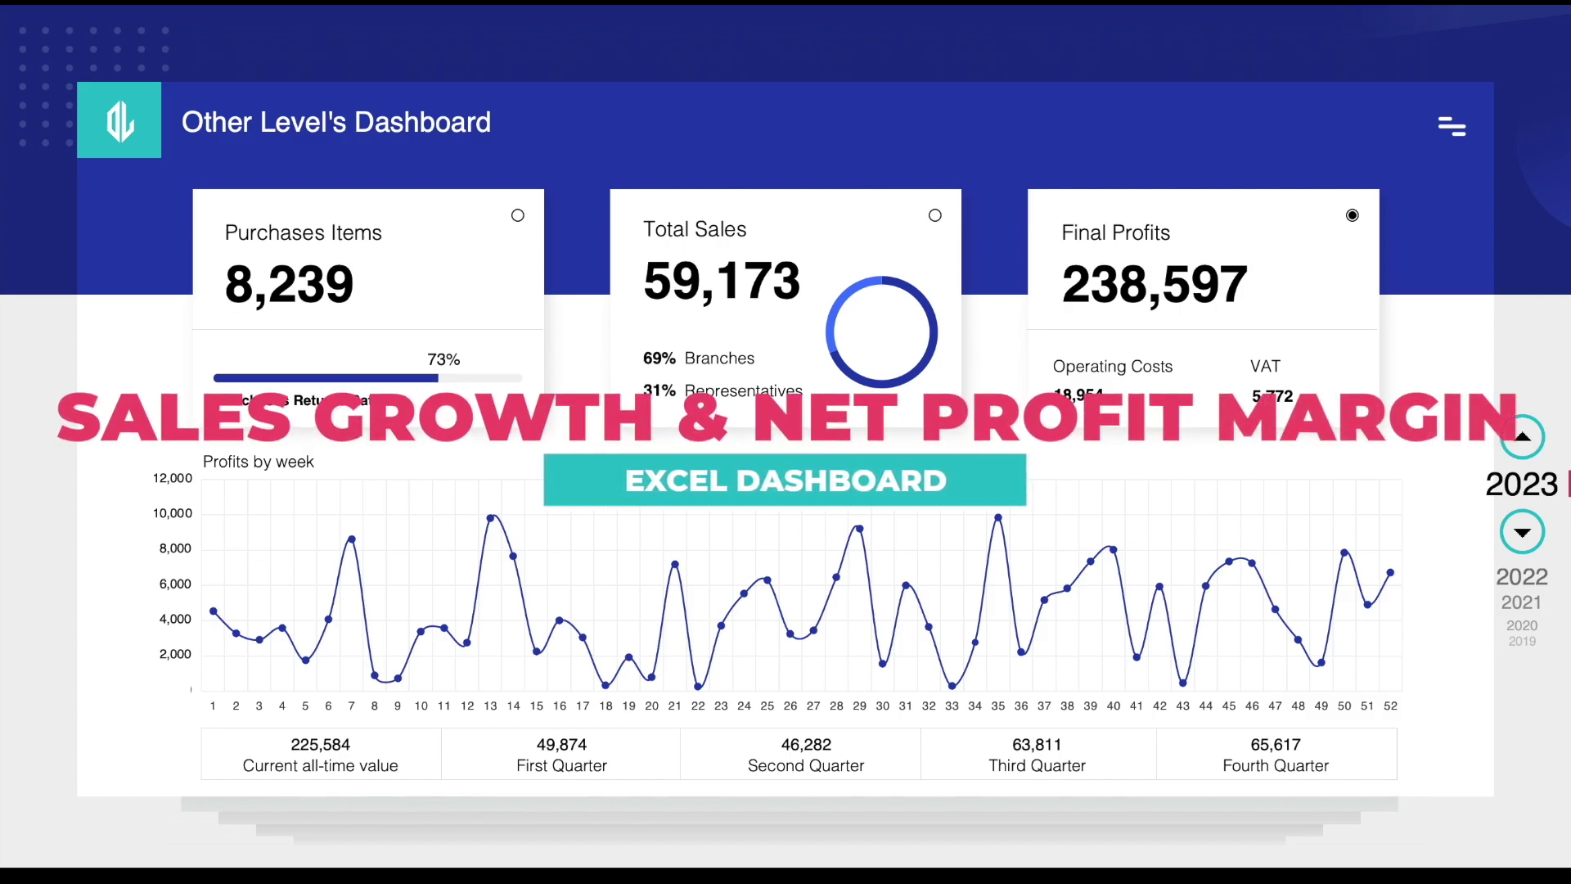
Step the dashboard year back from 2023 to 2019 and return to 2023, reviewing the cards and weekly chart for each year
left_click(1520, 539)
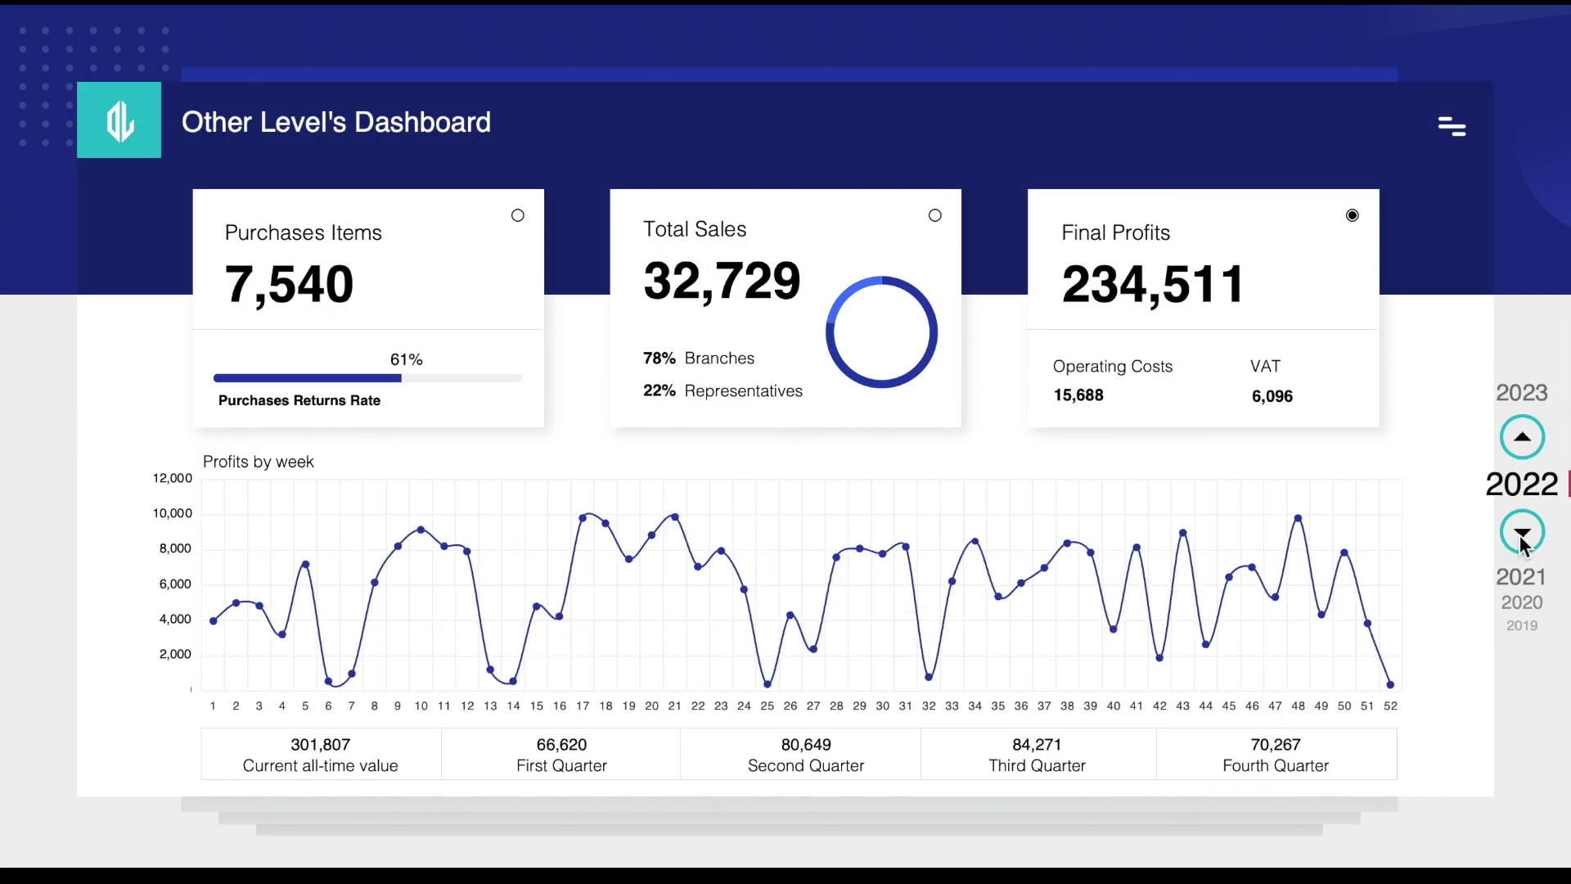
left_click(1522, 536)
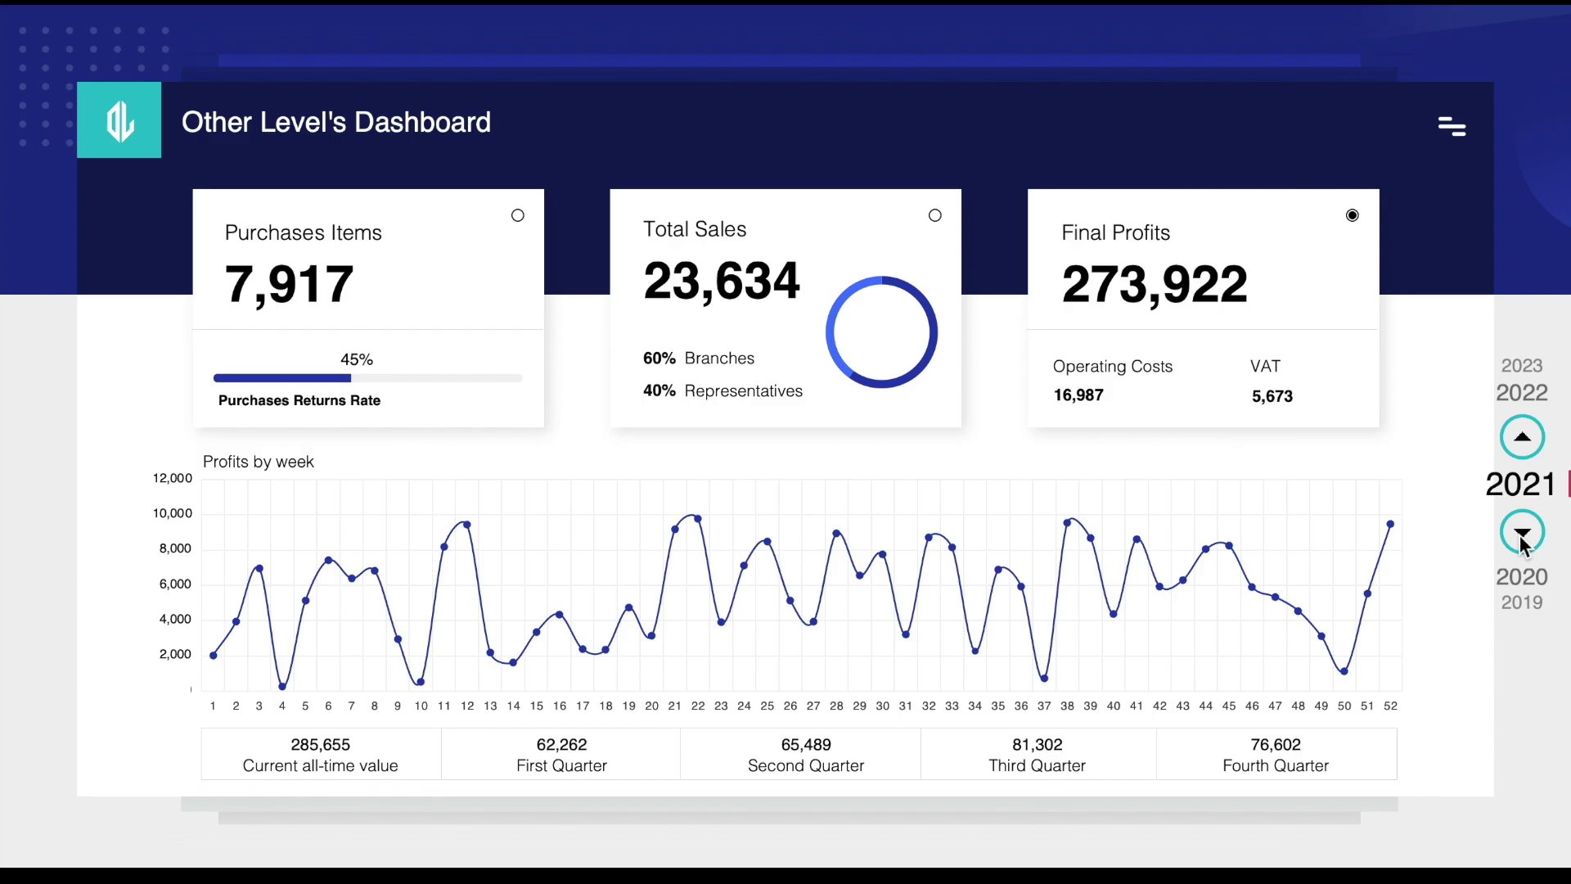
left_click(1522, 536)
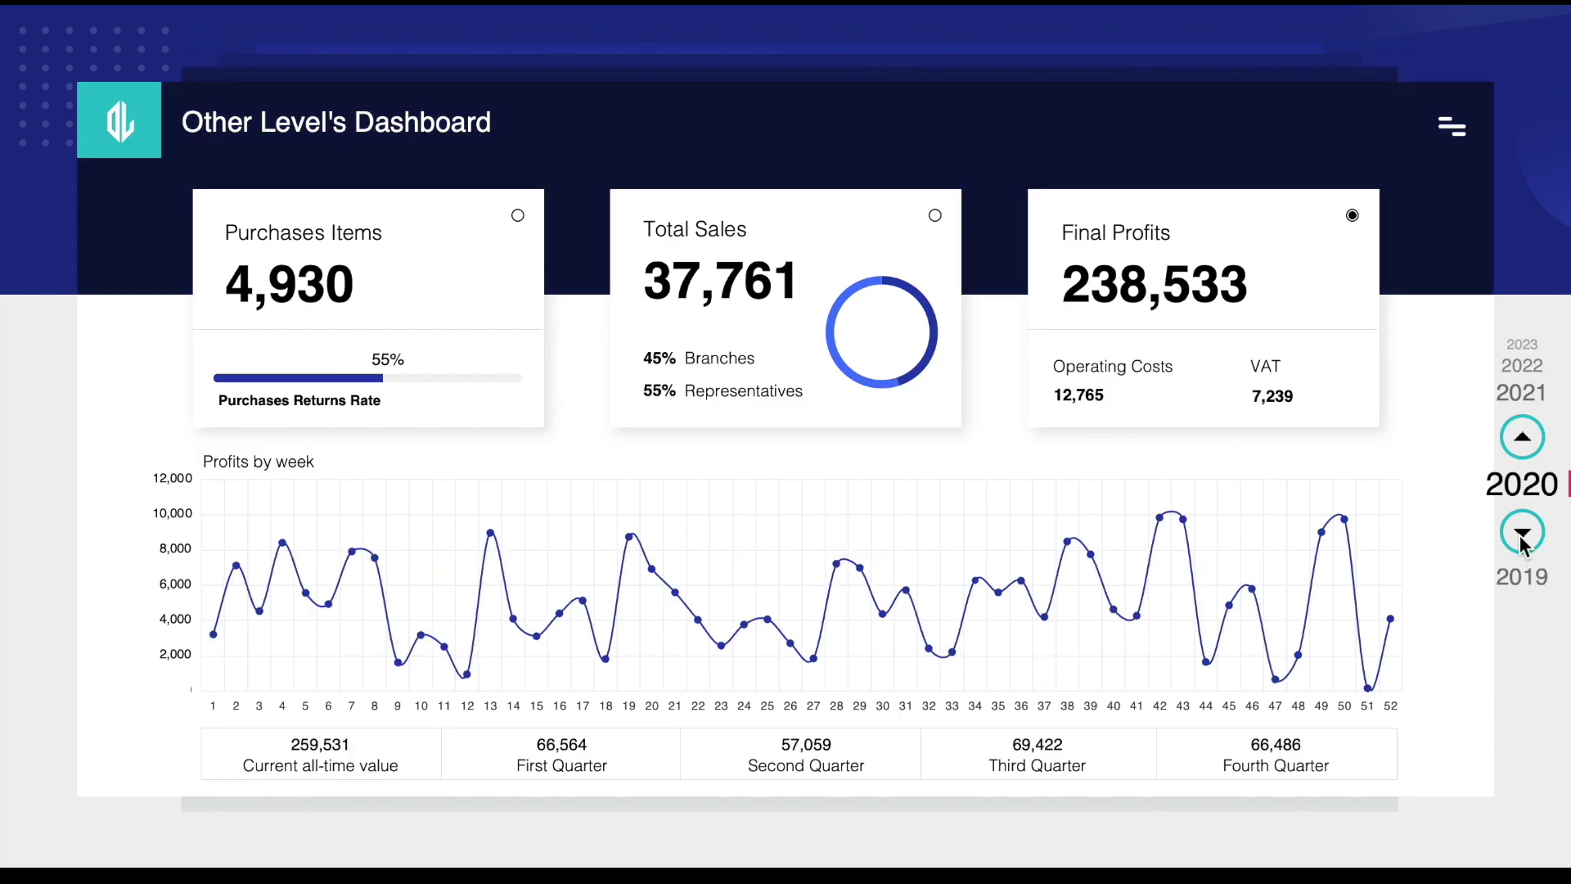
left_click(1521, 536)
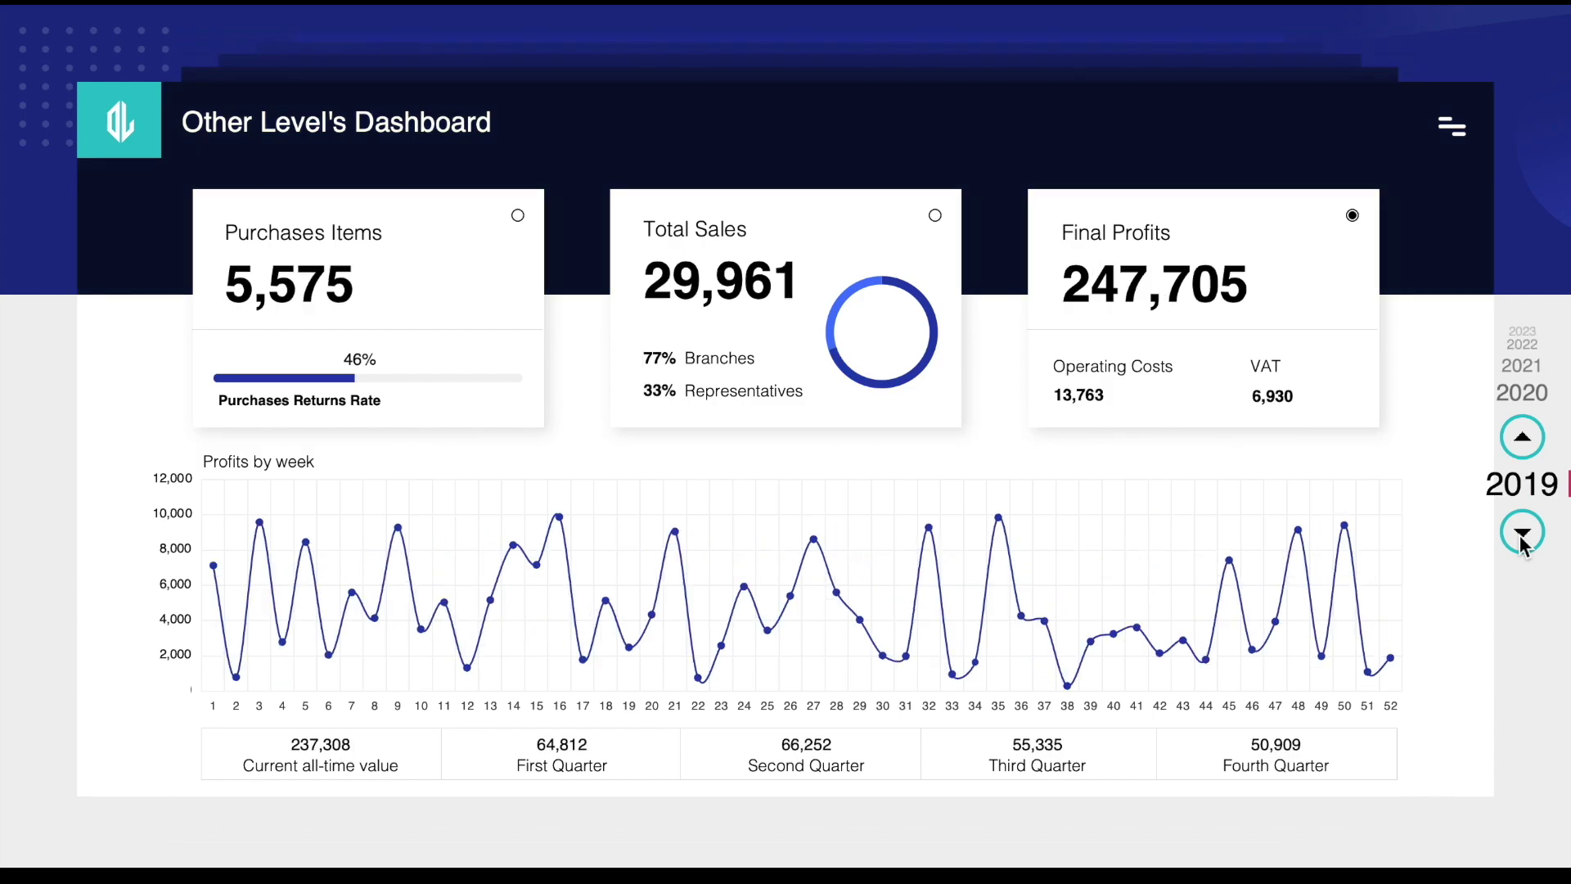
left_click(1520, 440)
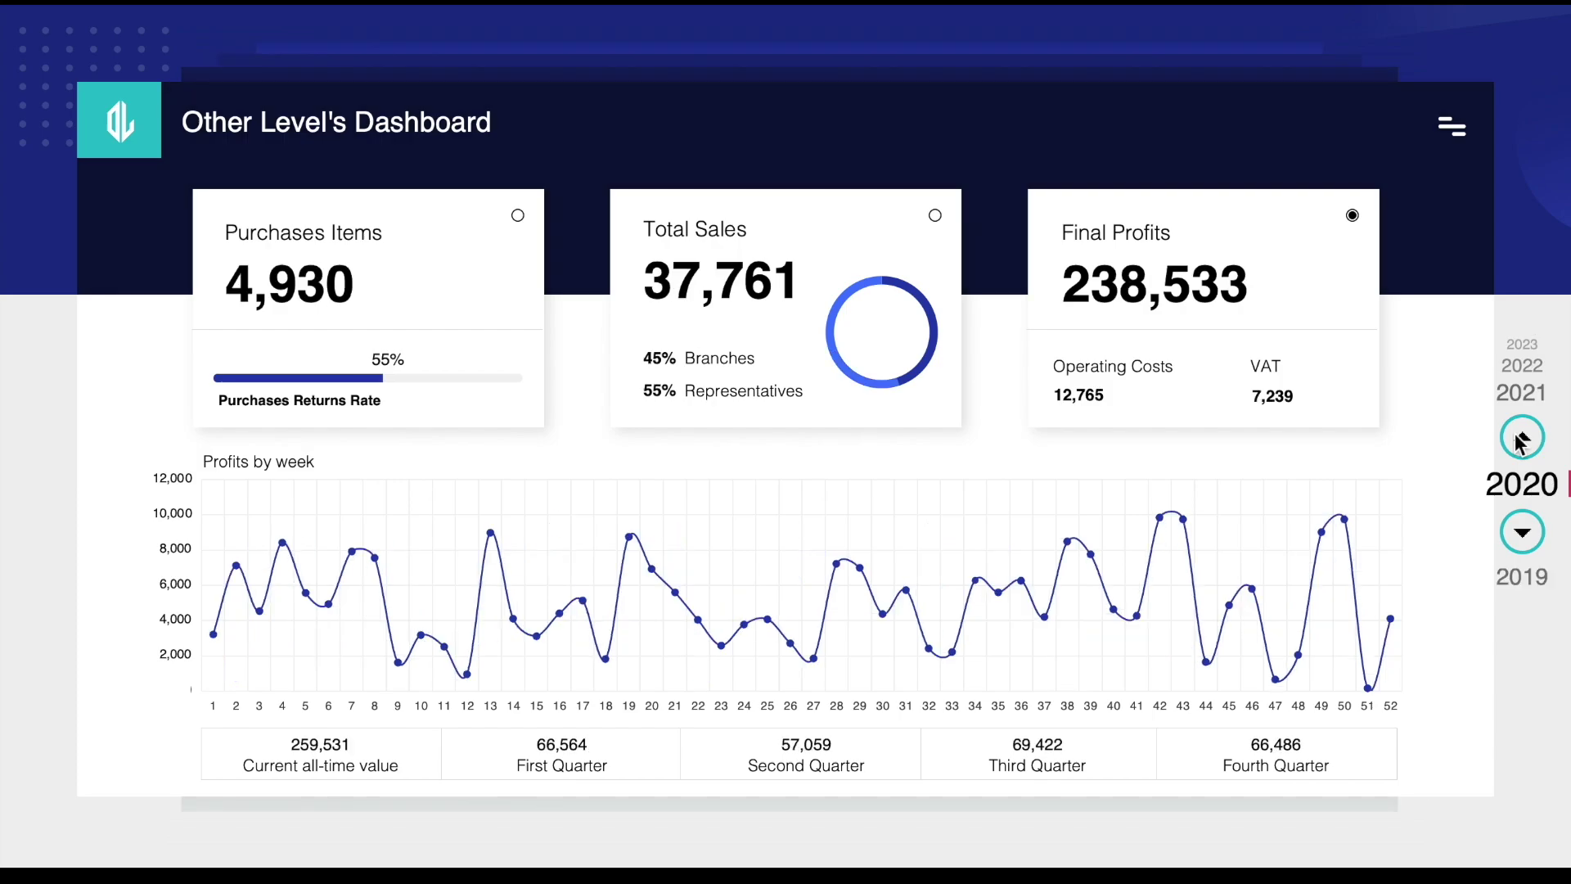
left_click(1520, 440)
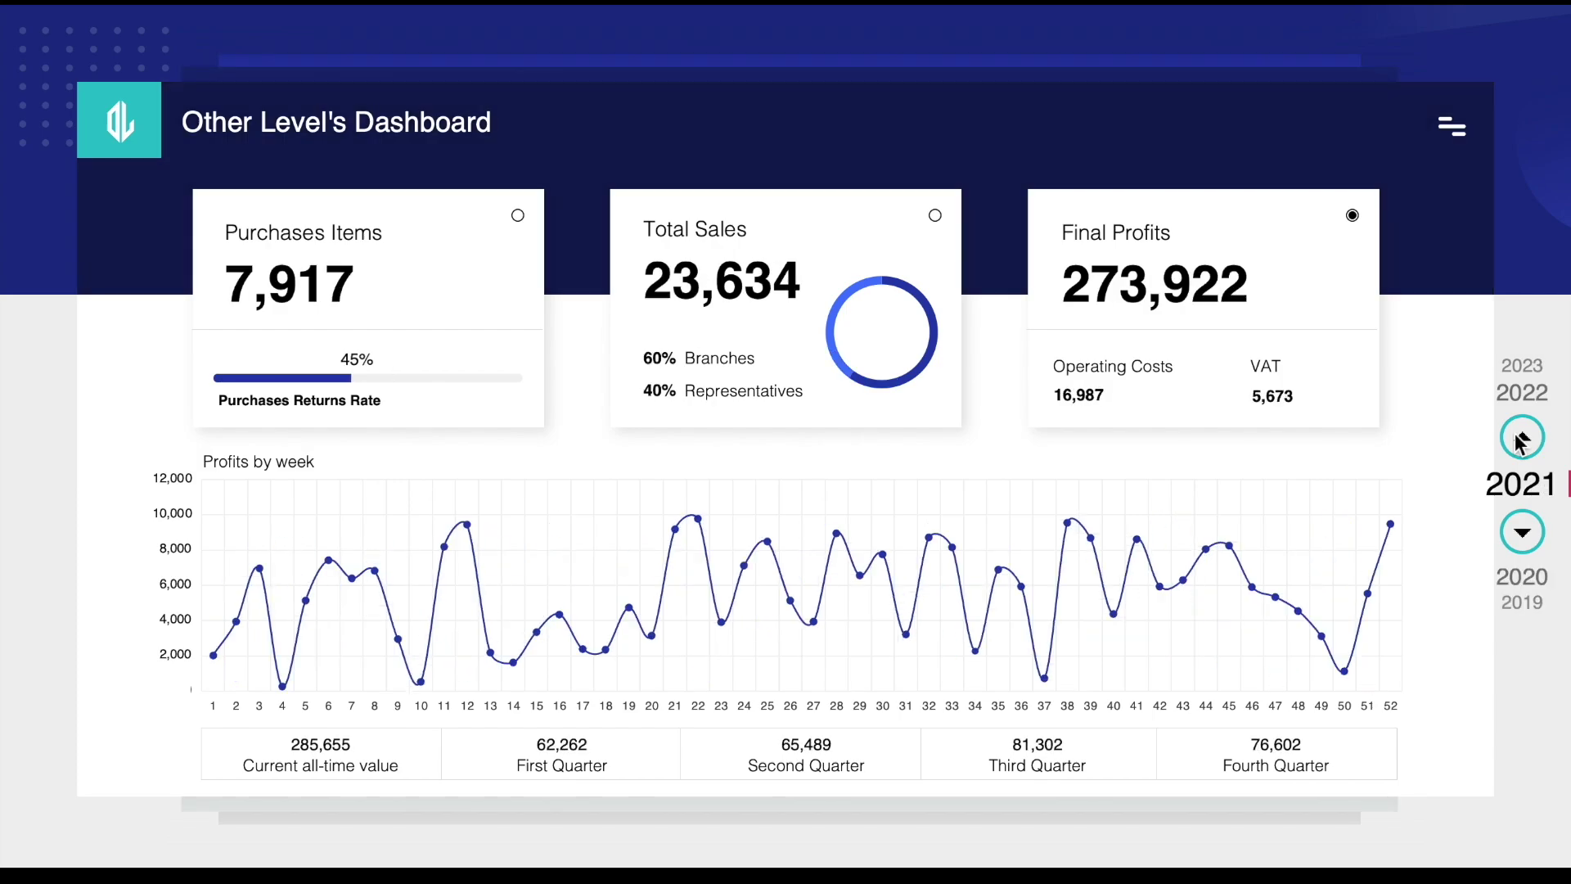
left_click(1520, 440)
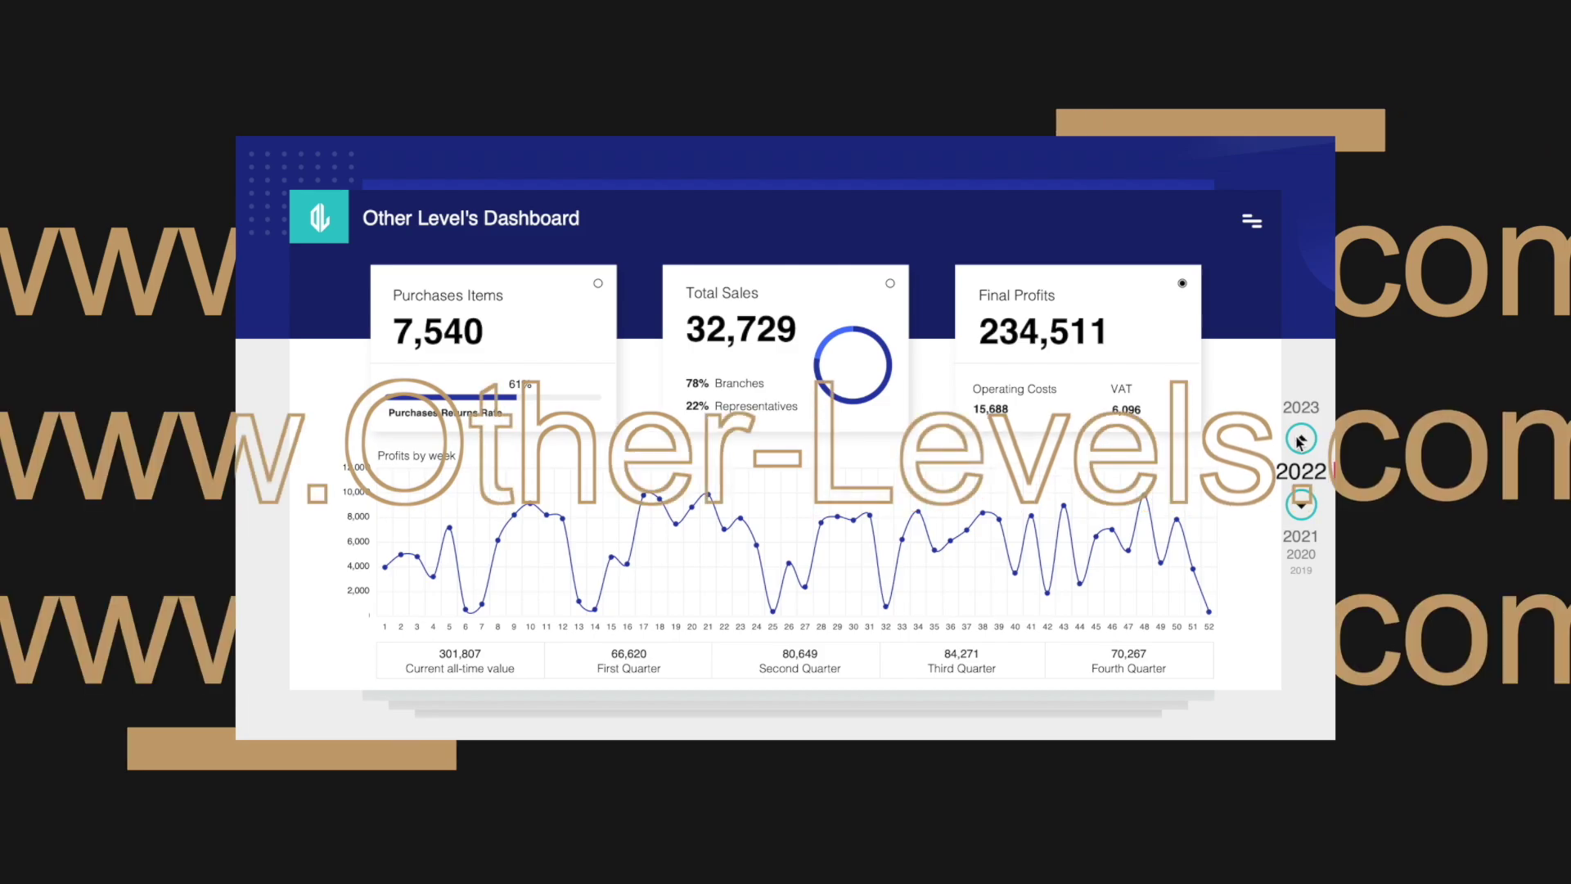
left_click(1301, 440)
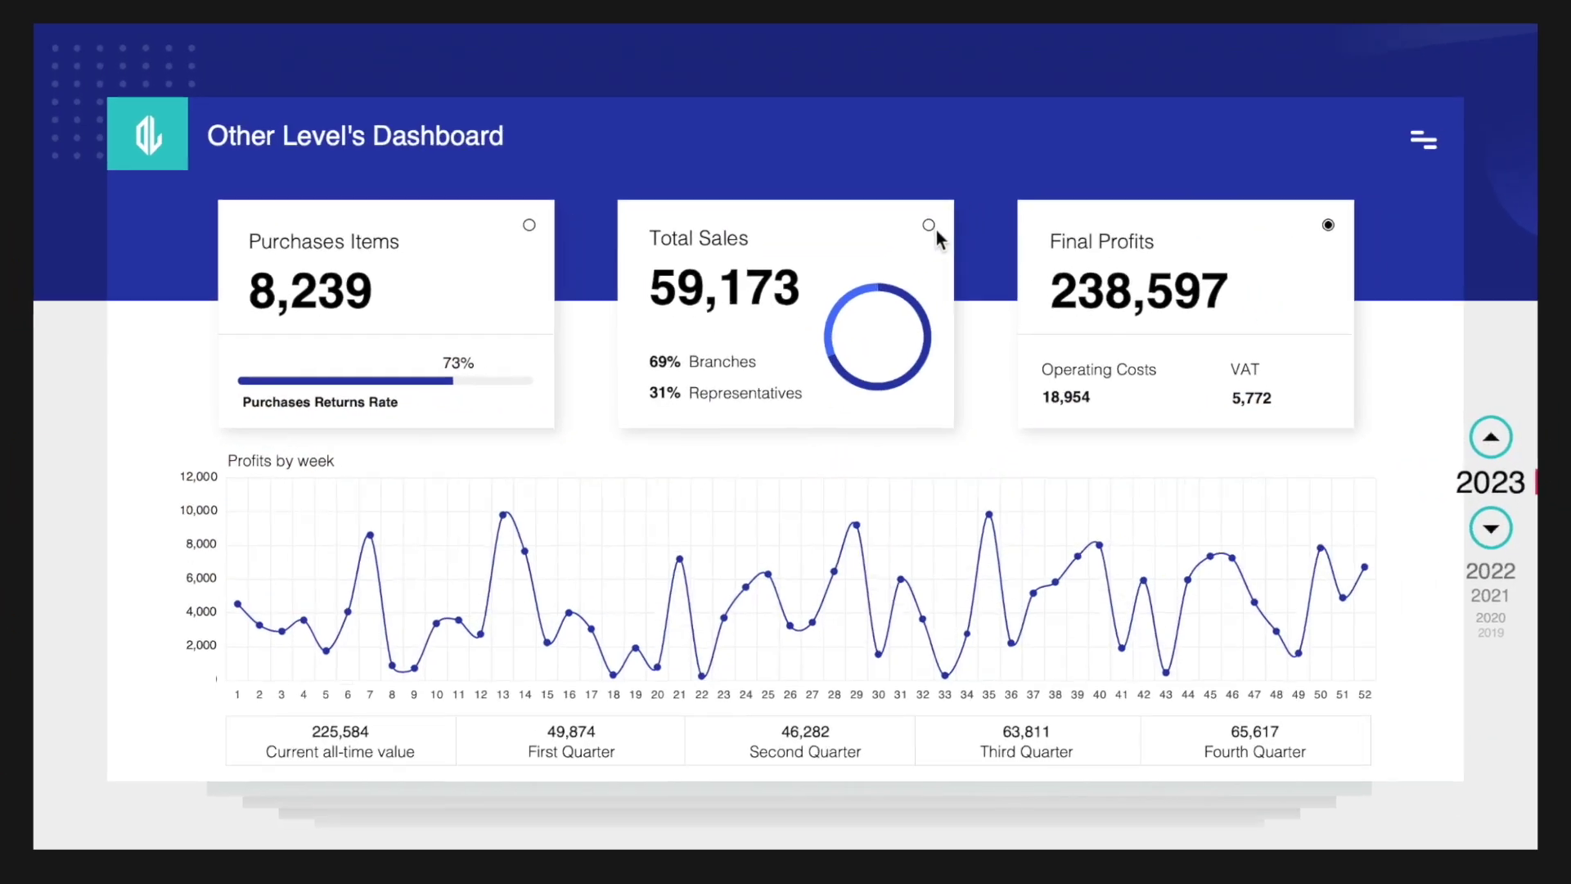
Switch the weekly chart through Total Sales, Purchases Items and Final Profits, and look through the dataset behind the dashboard
left_click(890, 283)
left_click(519, 216)
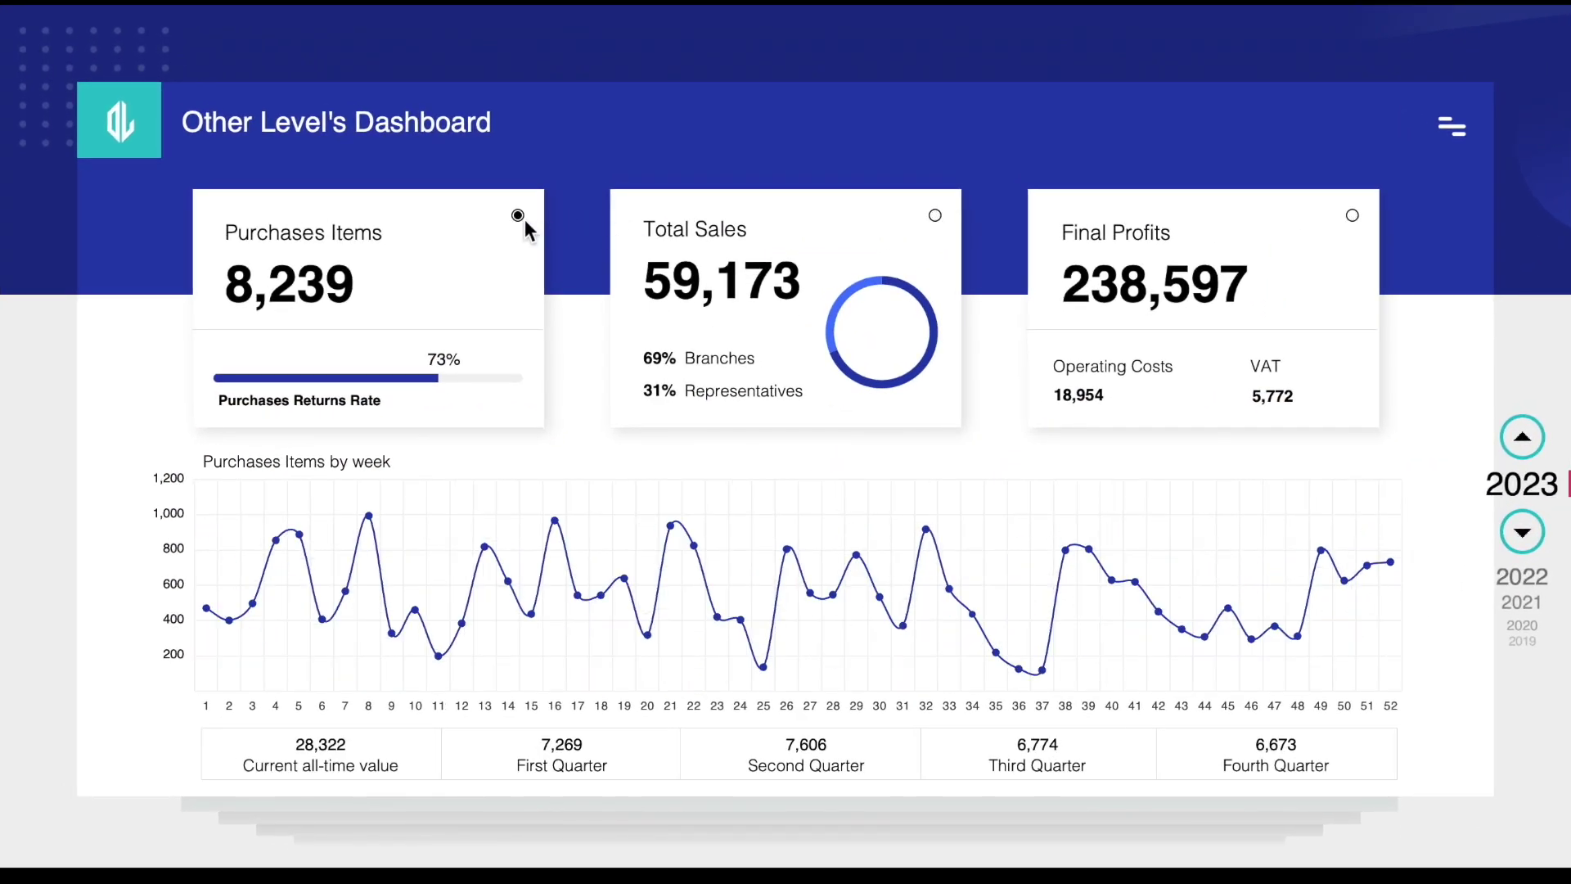
left_click(1352, 216)
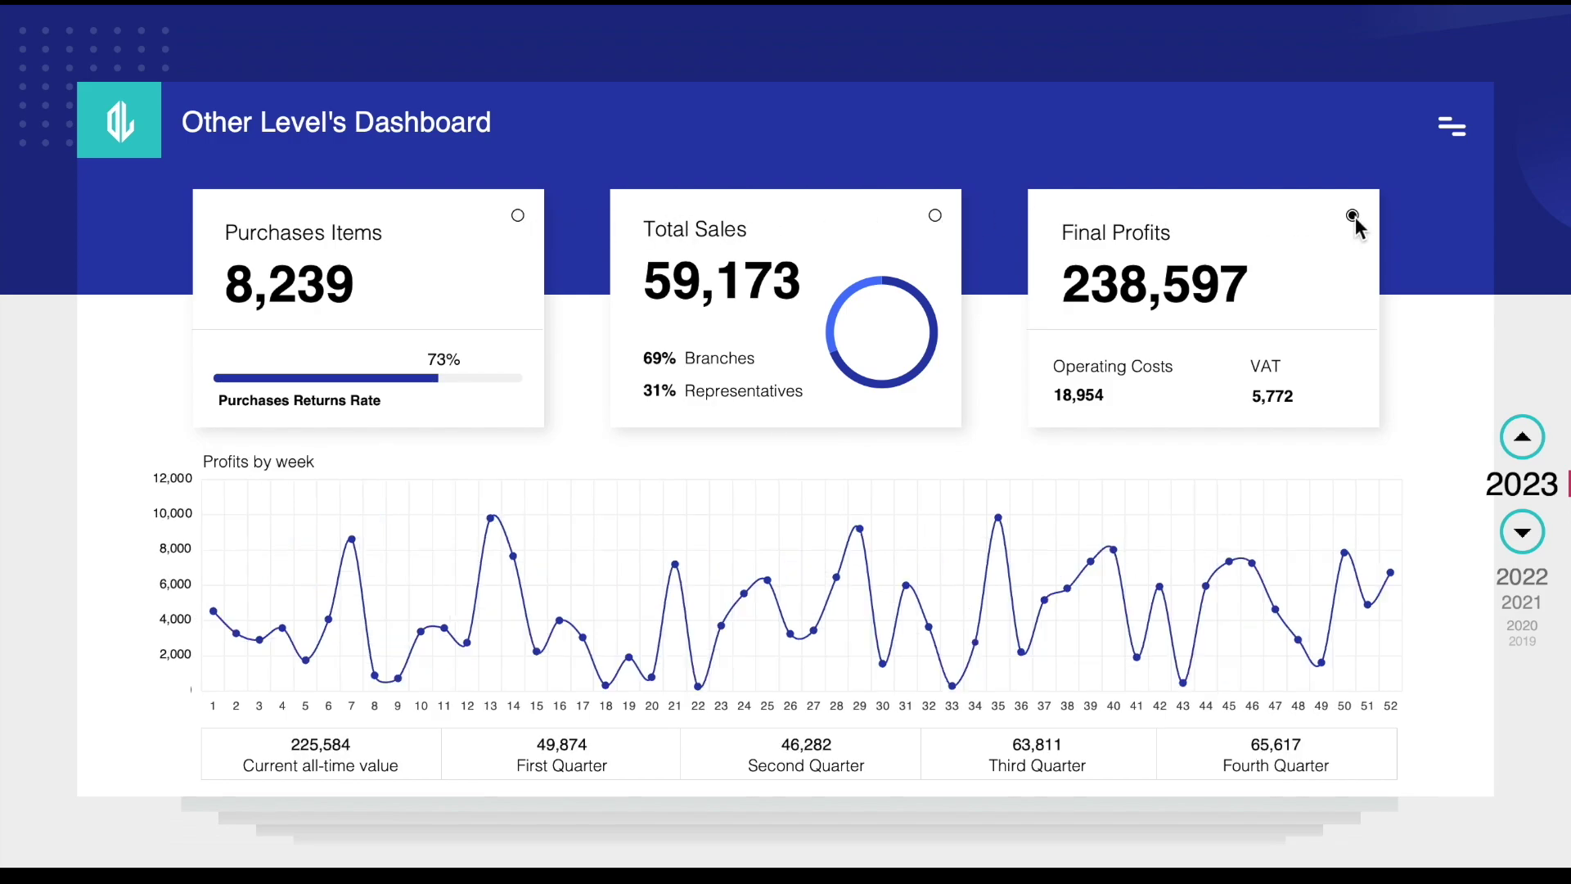
left_click(1463, 134)
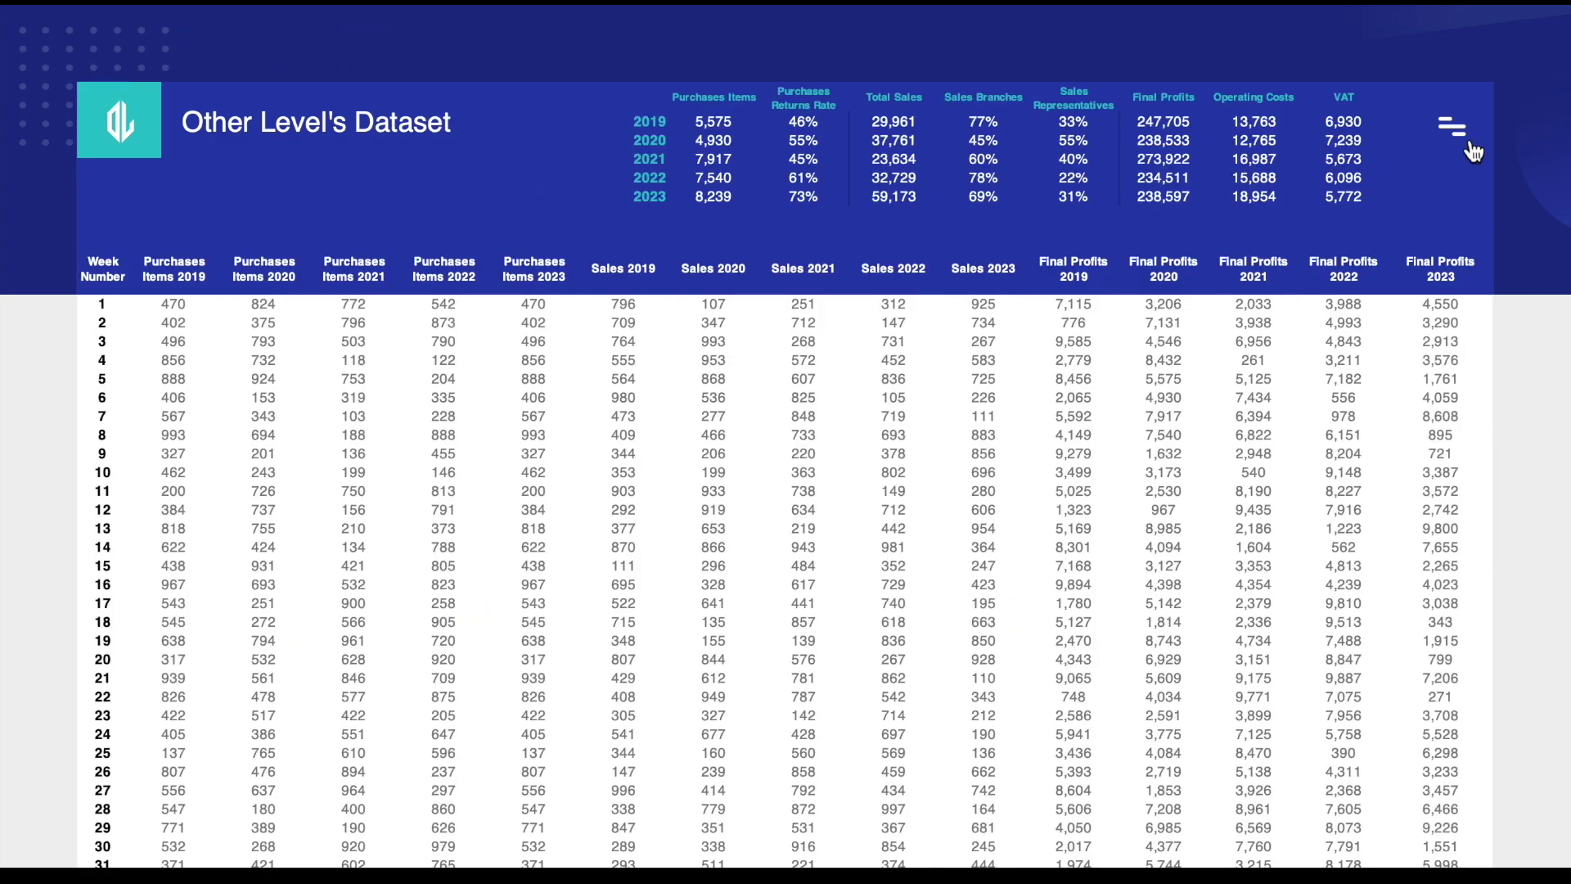
scroll(1473, 151, "down", 7)
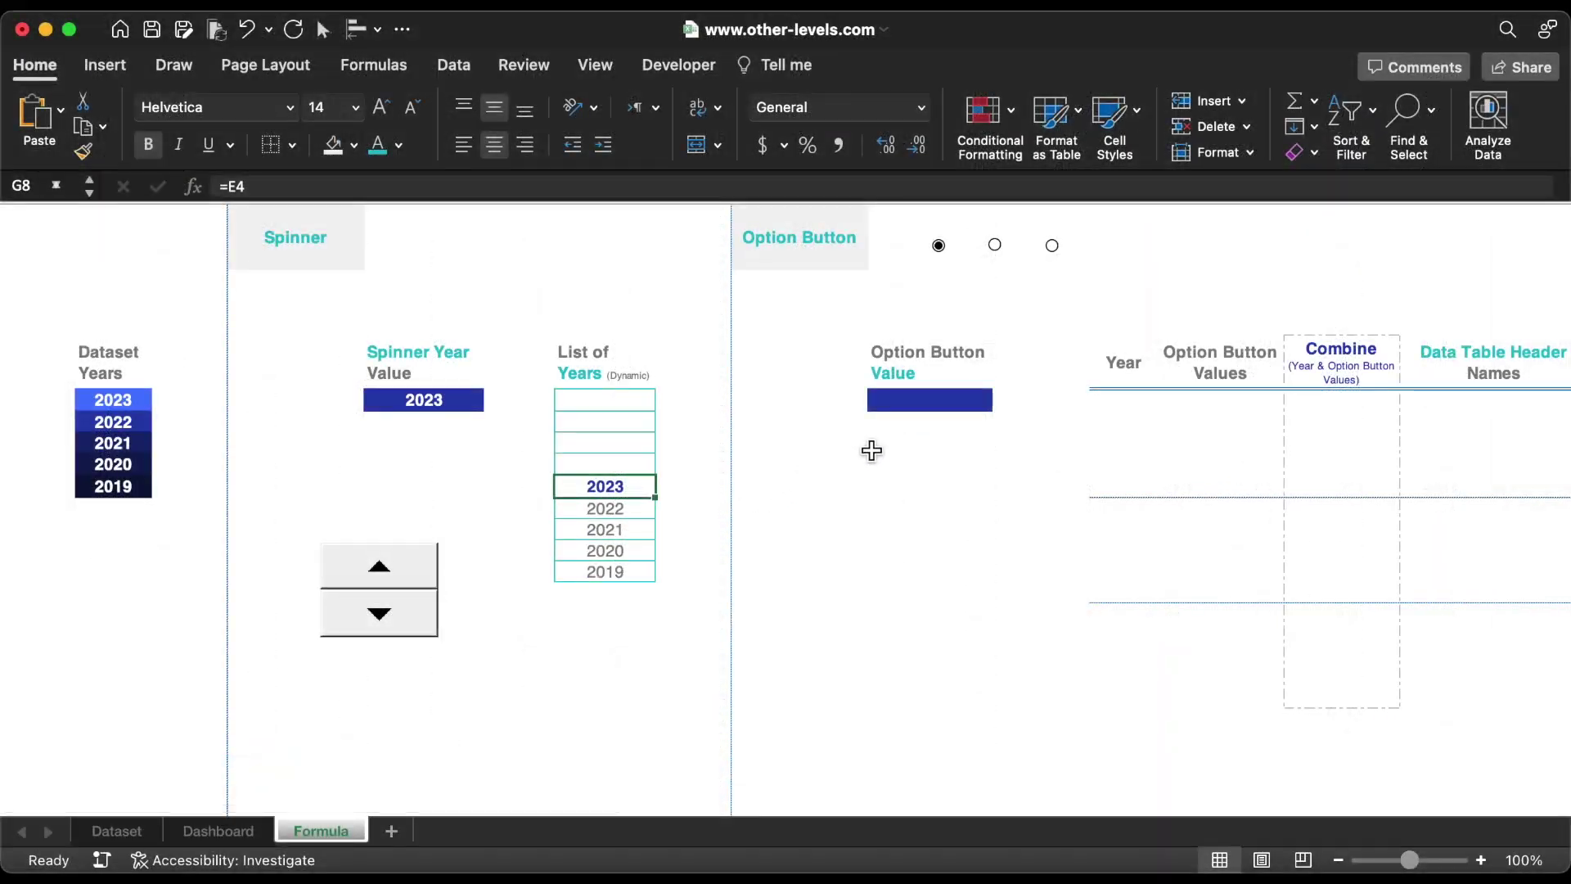
Link the first option button on the Formula sheet to the Option Button Value cell, $J$4
left_click(995, 246)
right_click(939, 249)
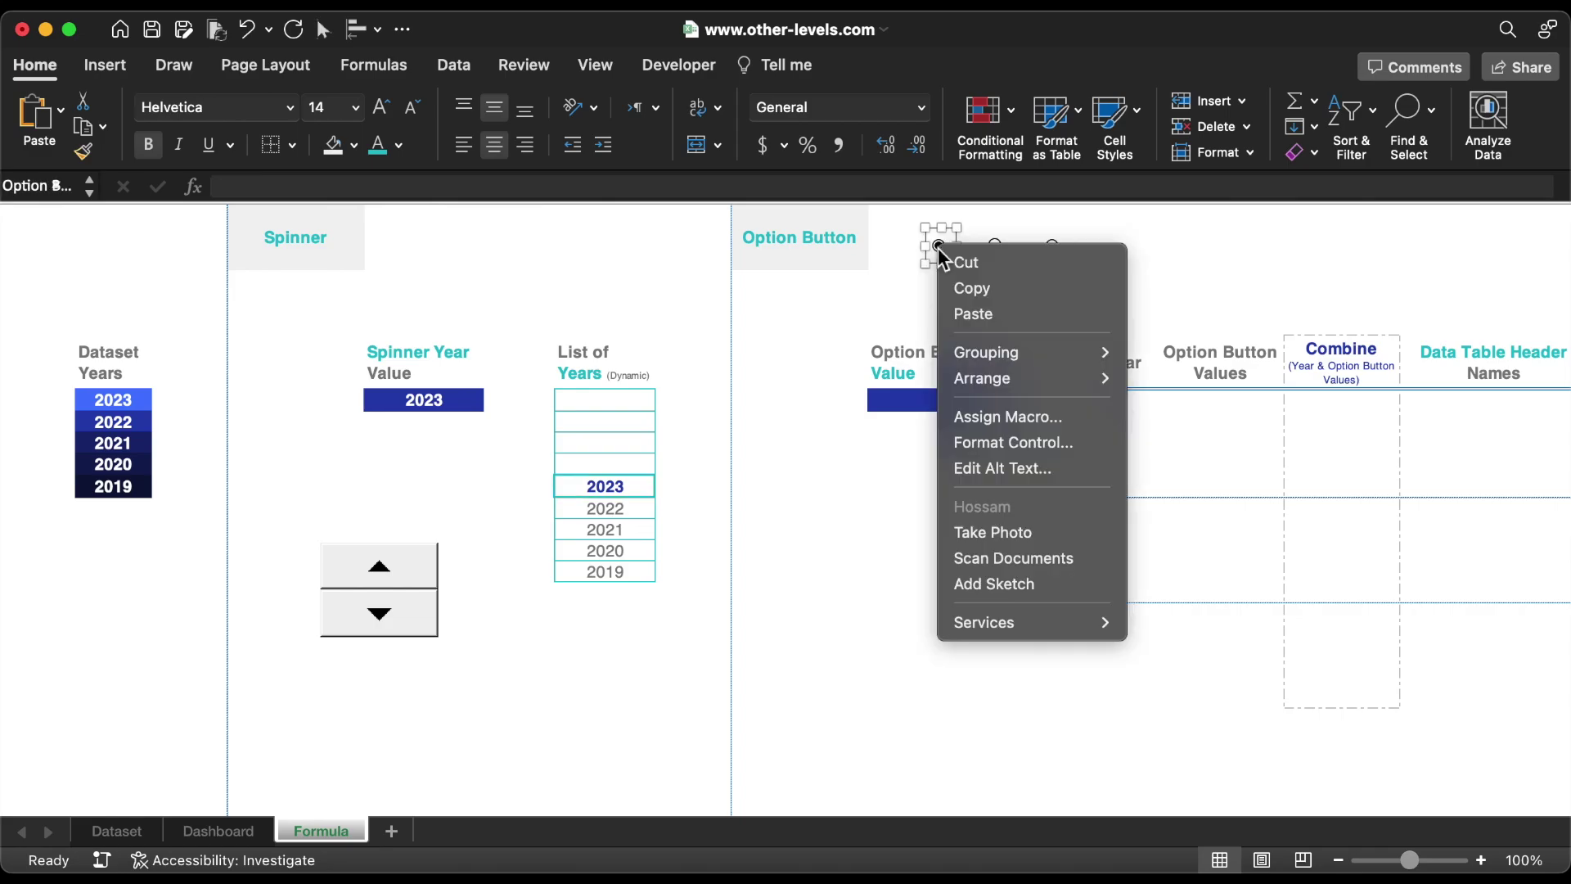
left_click(1028, 434)
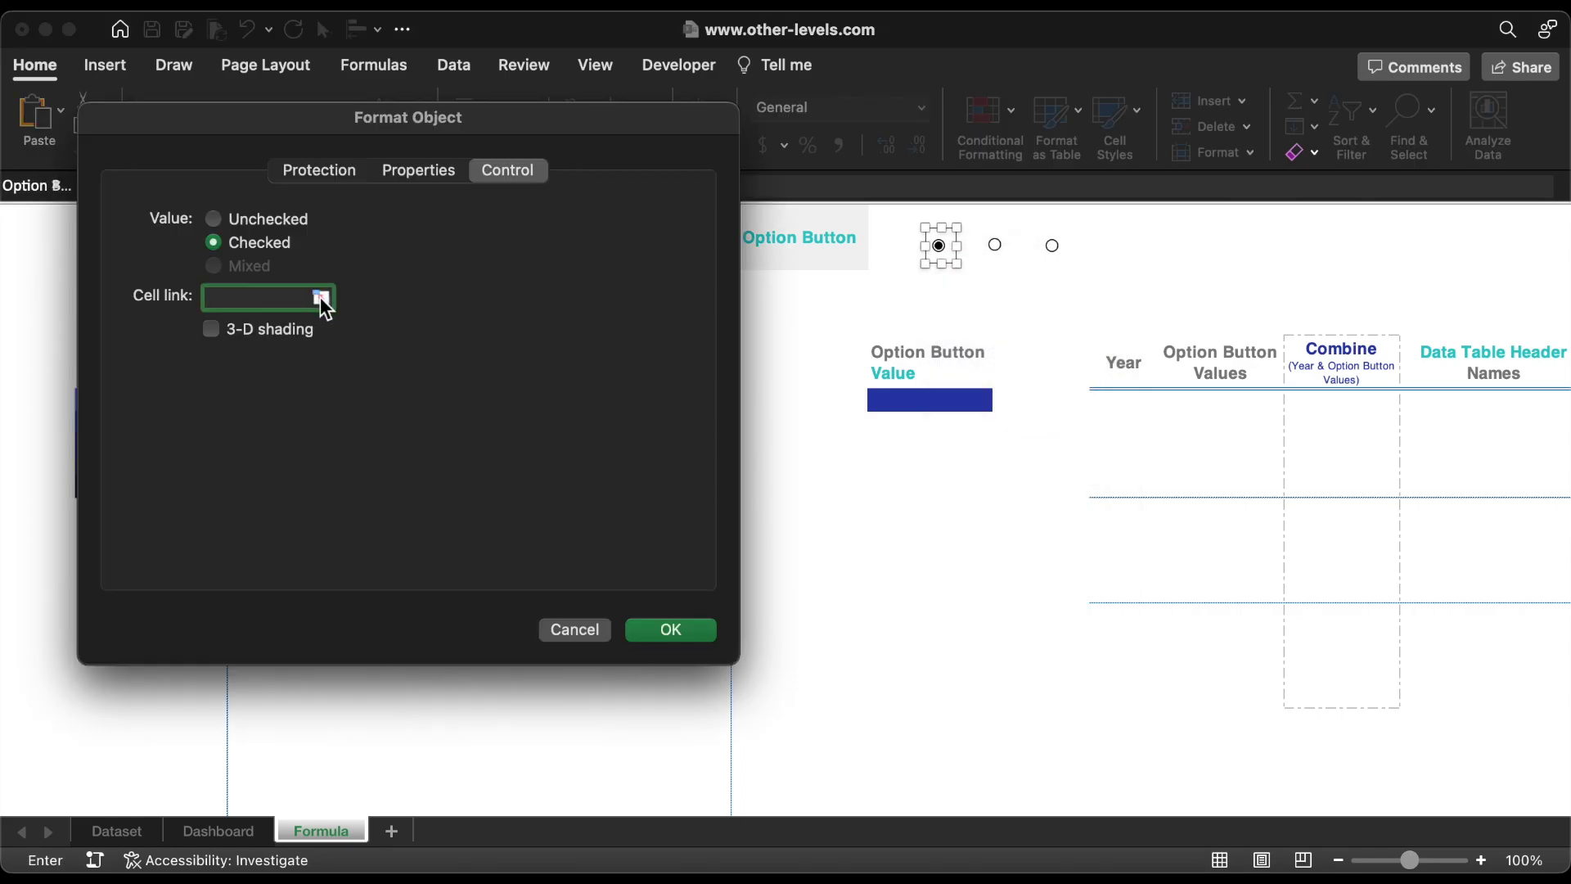
left_click(321, 296)
left_click(892, 405)
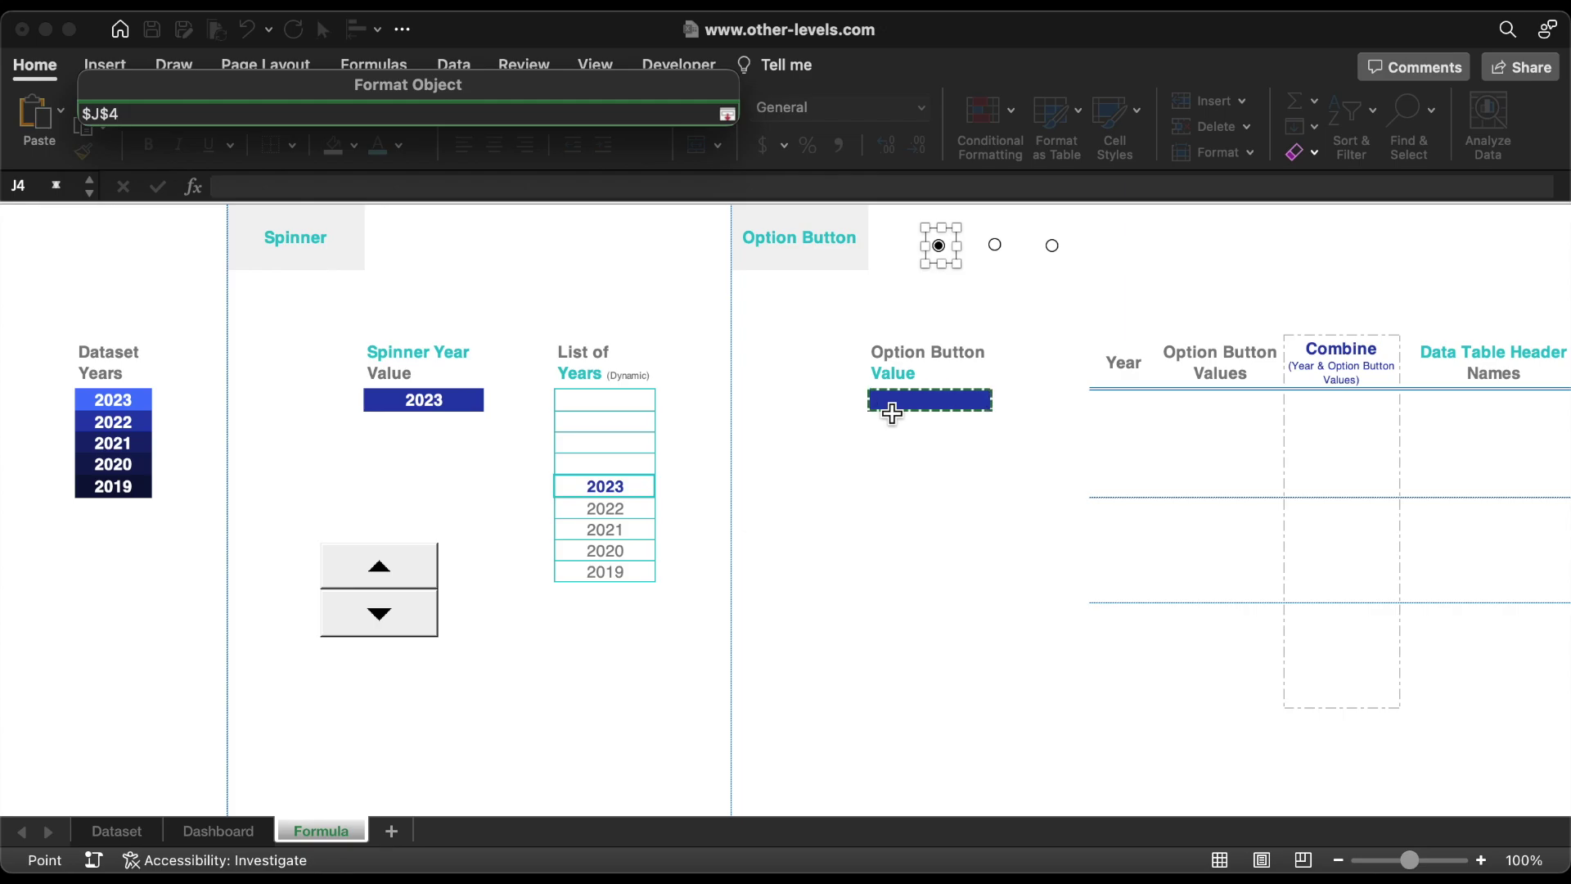
key("Return")
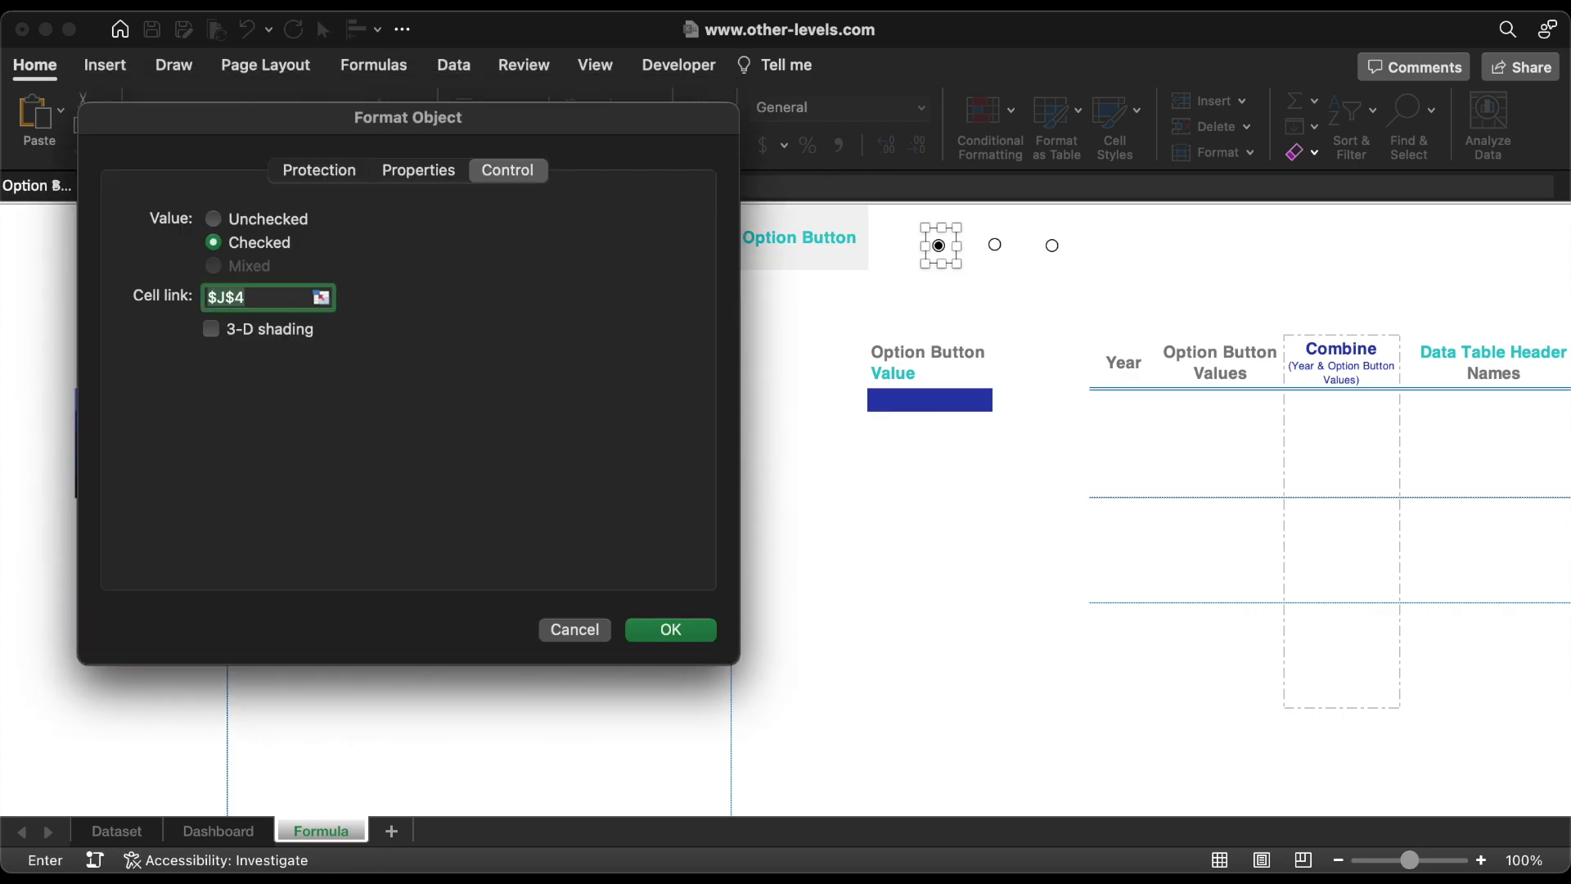
left_click(700, 638)
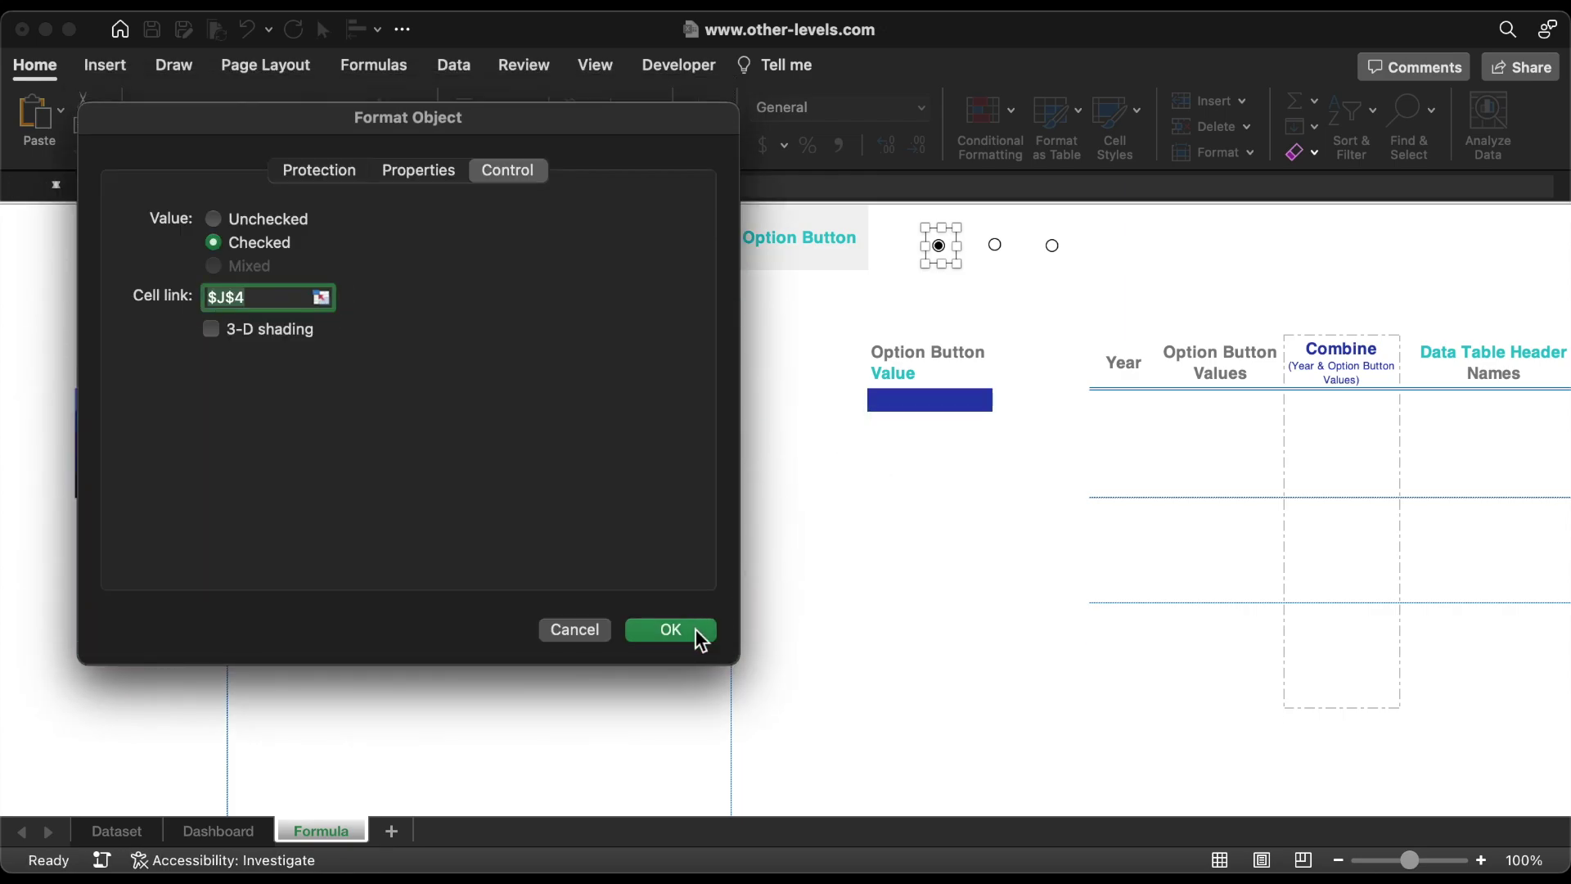
Test the linked option buttons by selecting different ones and checking the Option Button Value cell
left_click(972, 249)
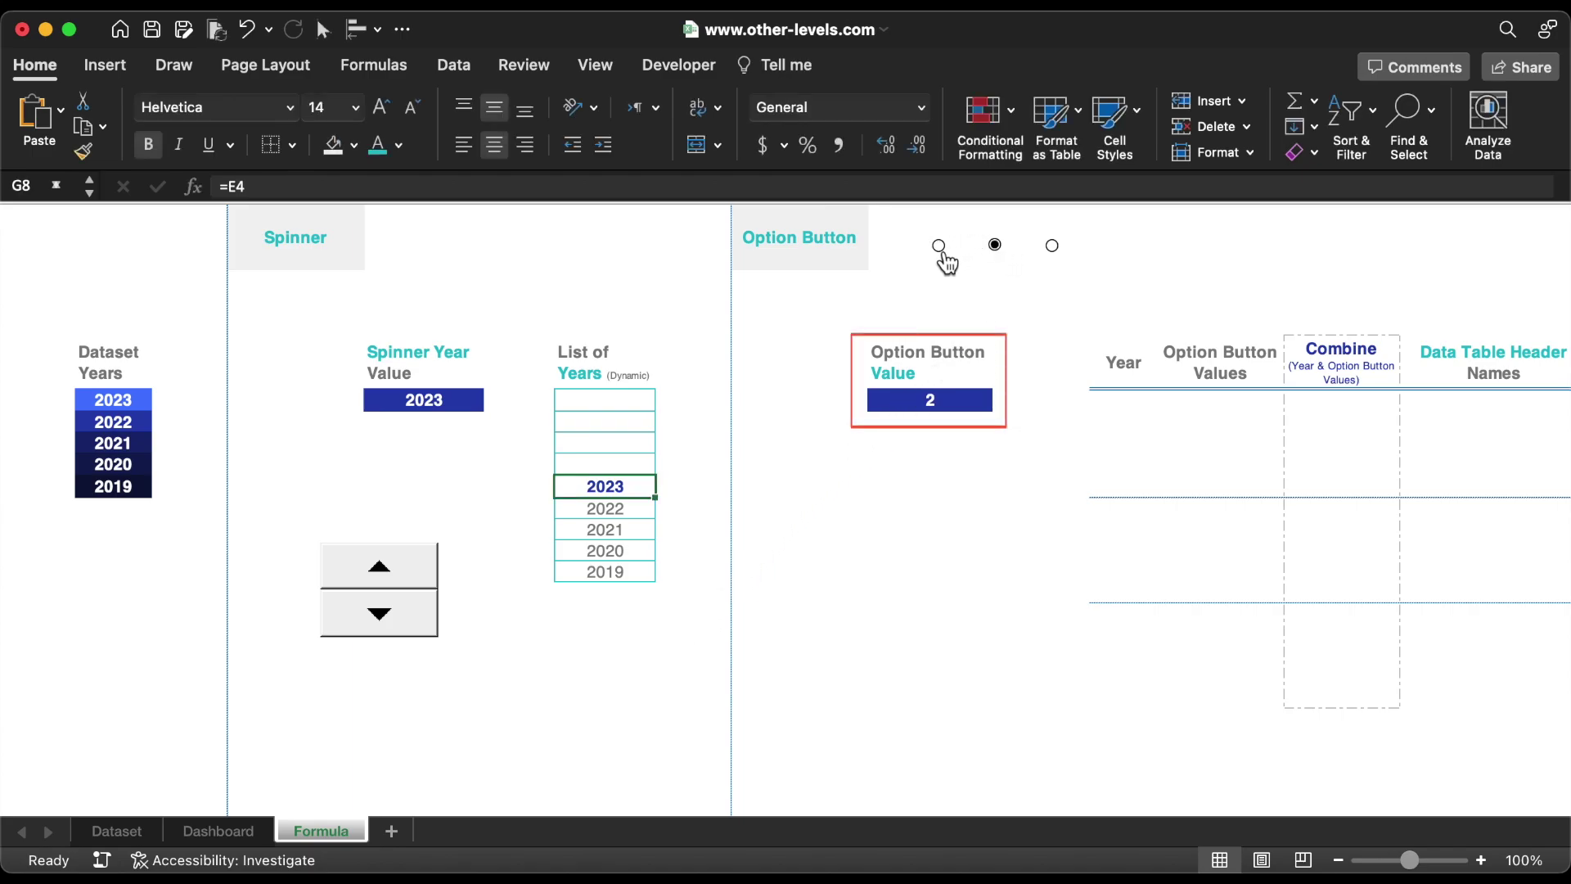
left_click(997, 248)
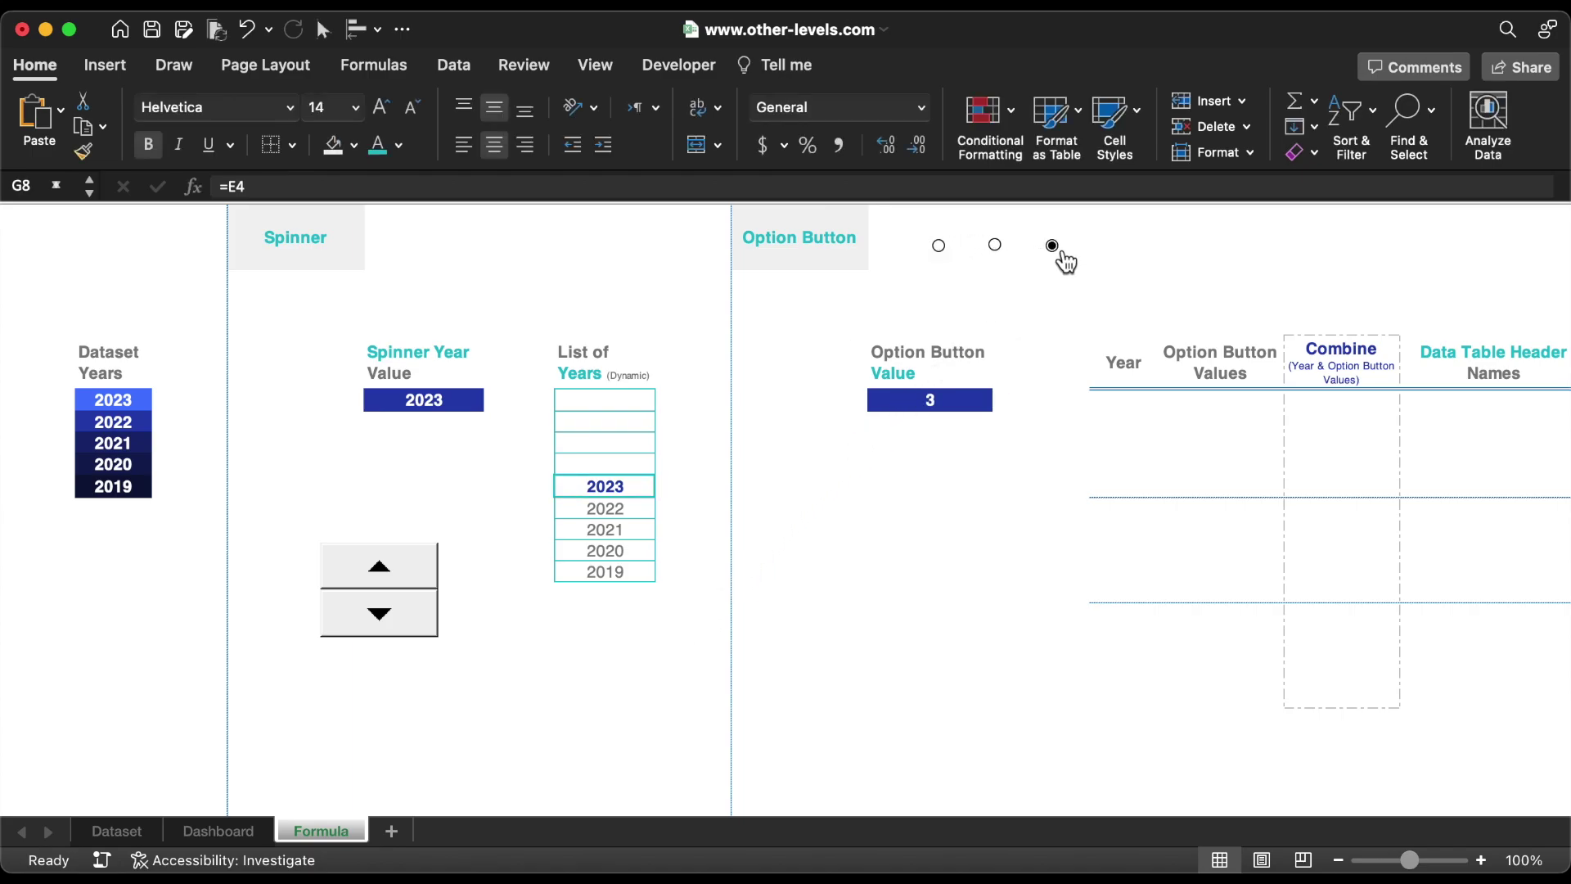
left_click(1054, 247)
left_click(995, 246)
Fill the first two Year cells, starting at L4, with references to 2019 and 2020 in the Dataset Years list
left_click(1129, 409)
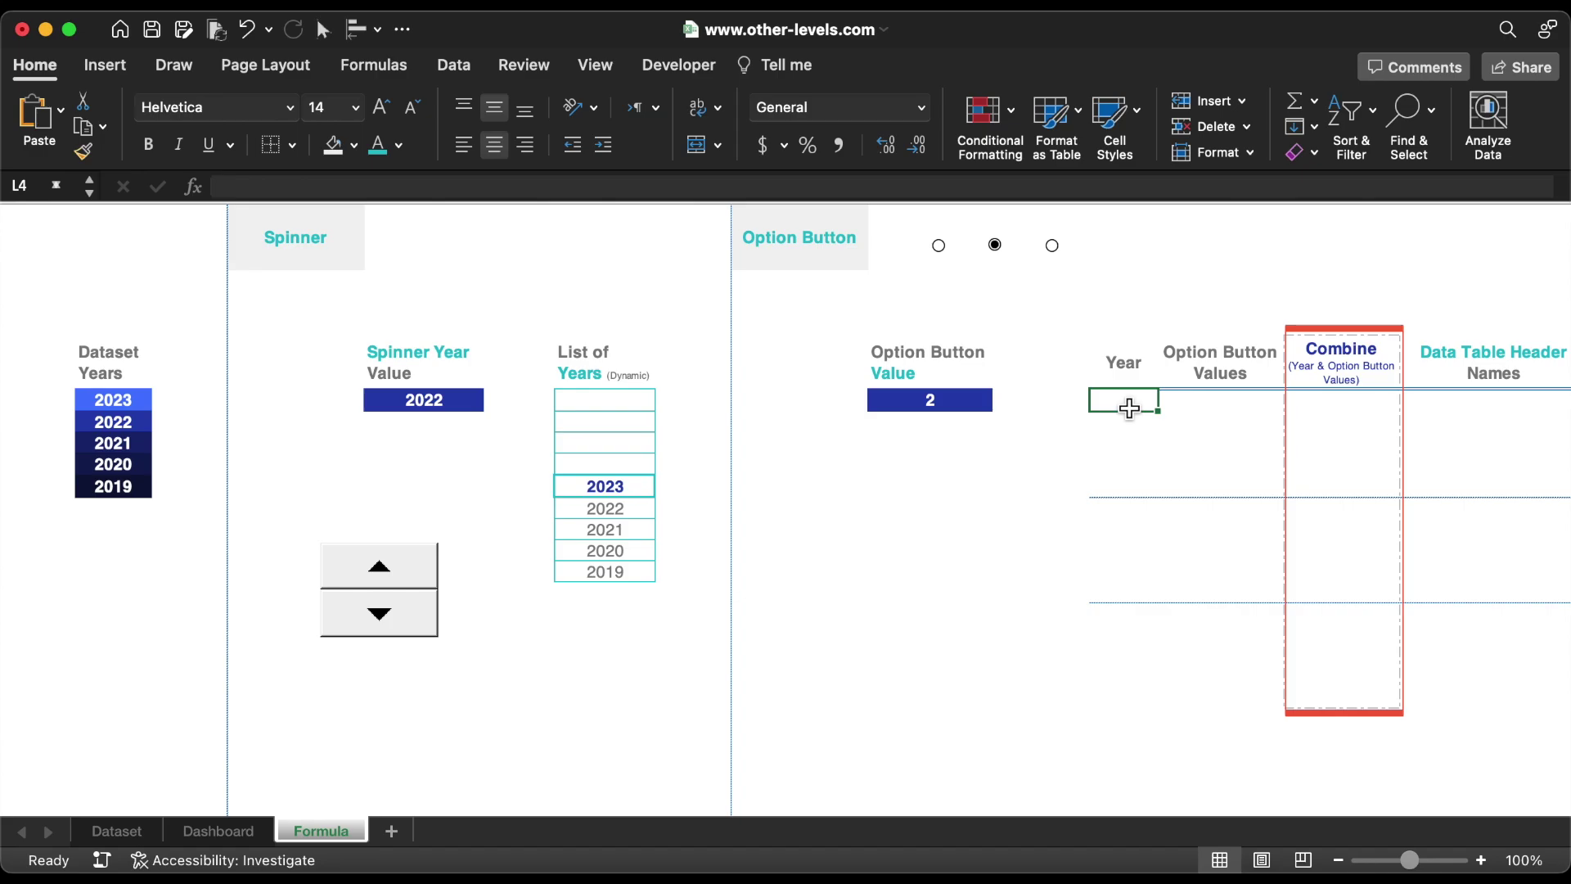
type("=")
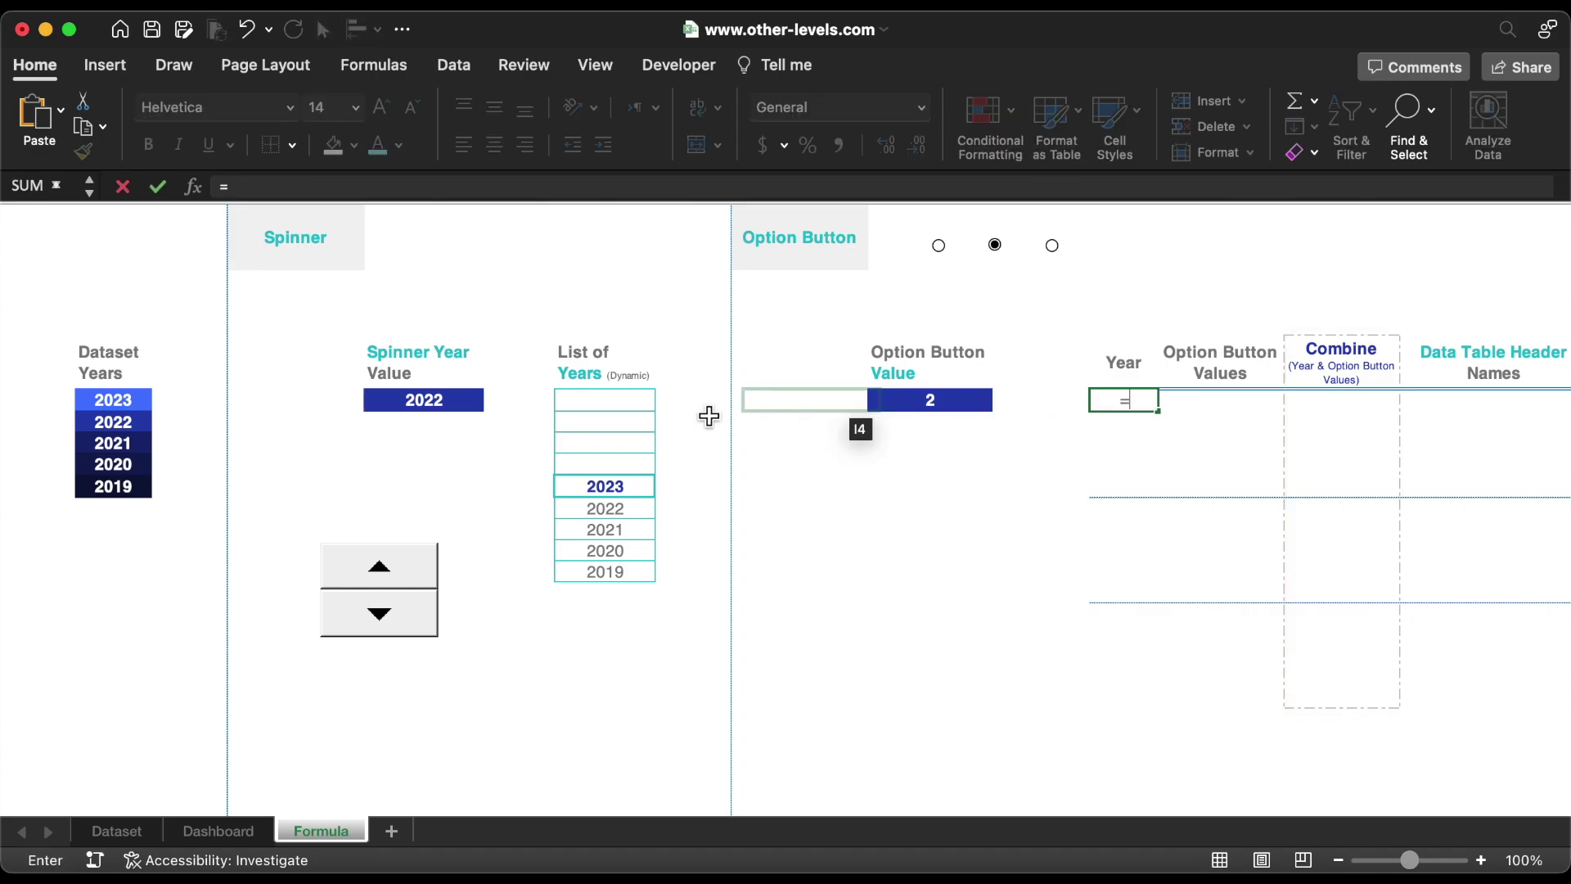
left_click(137, 493)
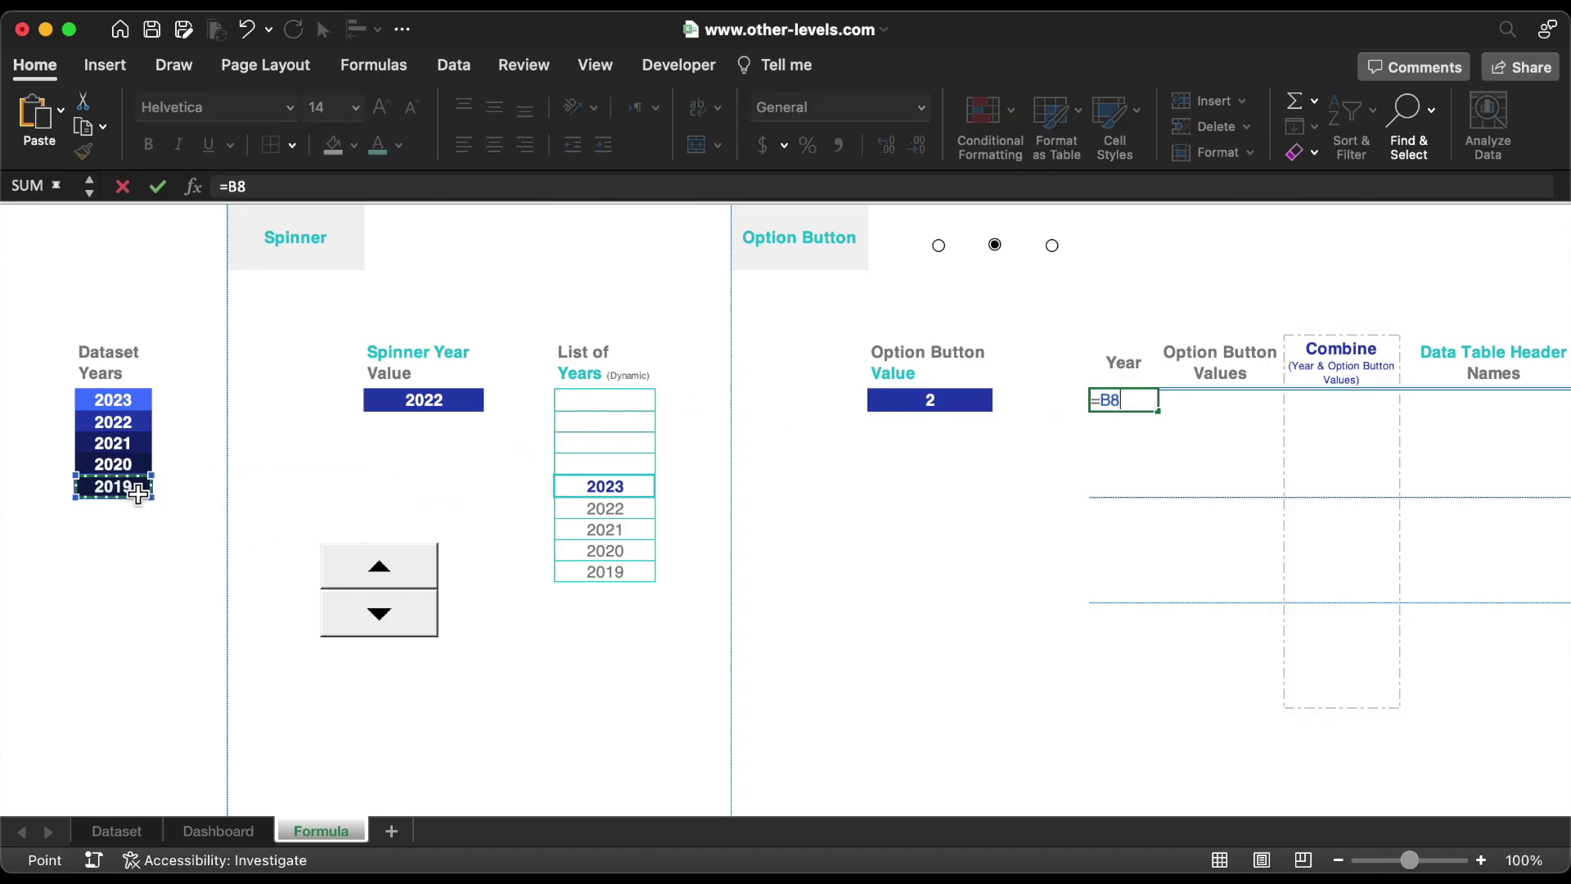
key("Return")
type("=")
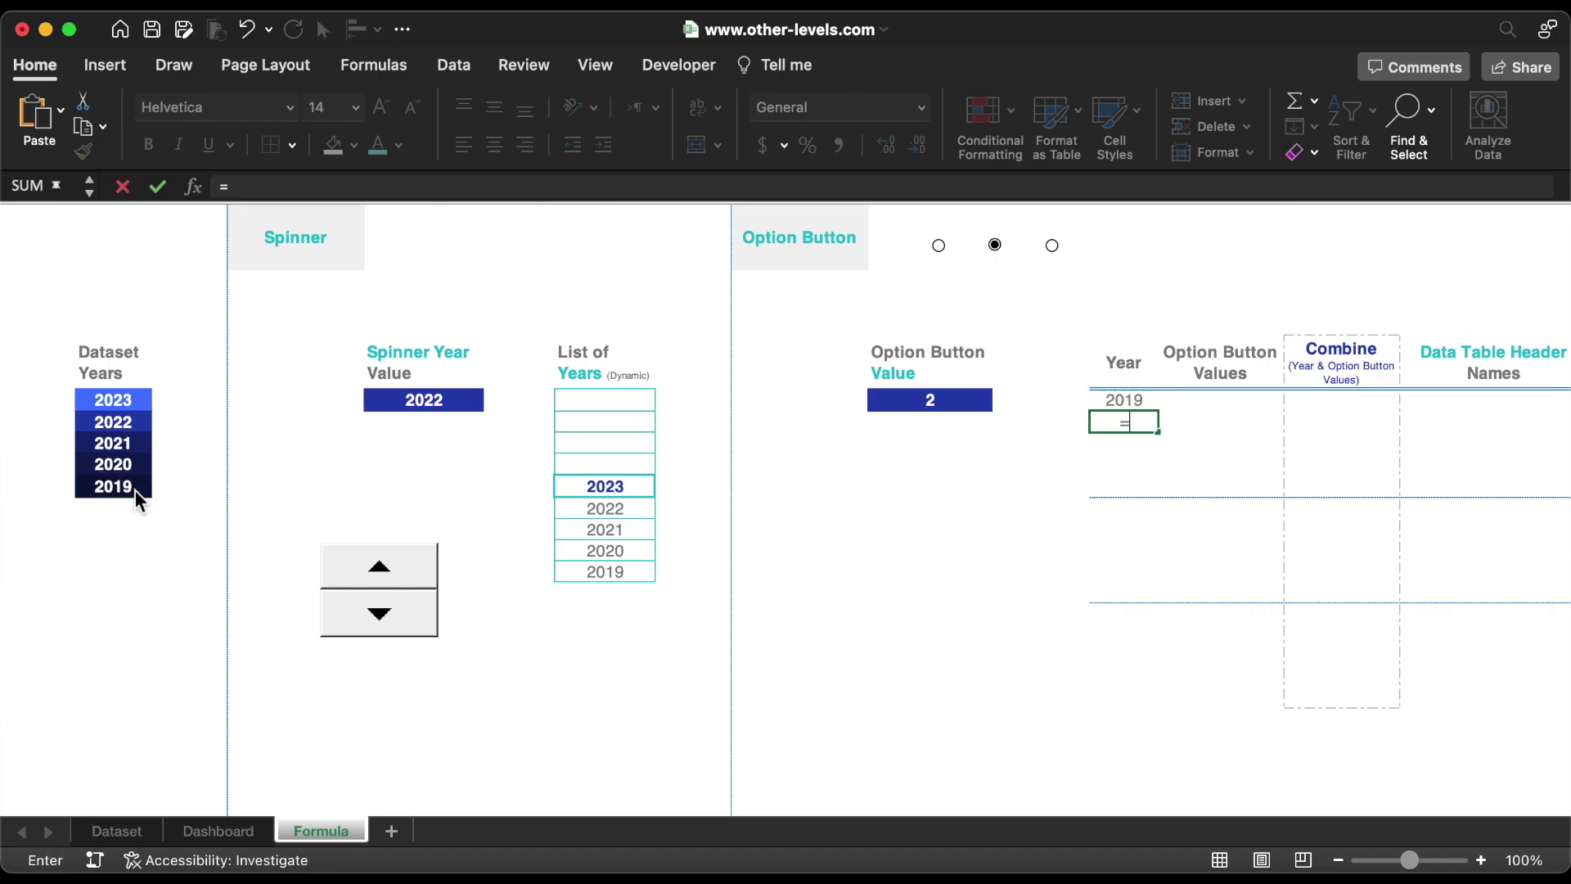
left_click(93, 473)
key("Return")
Complete the first Year block with references to 2021, 2022 and 2023 in the Dataset Years list
type("=")
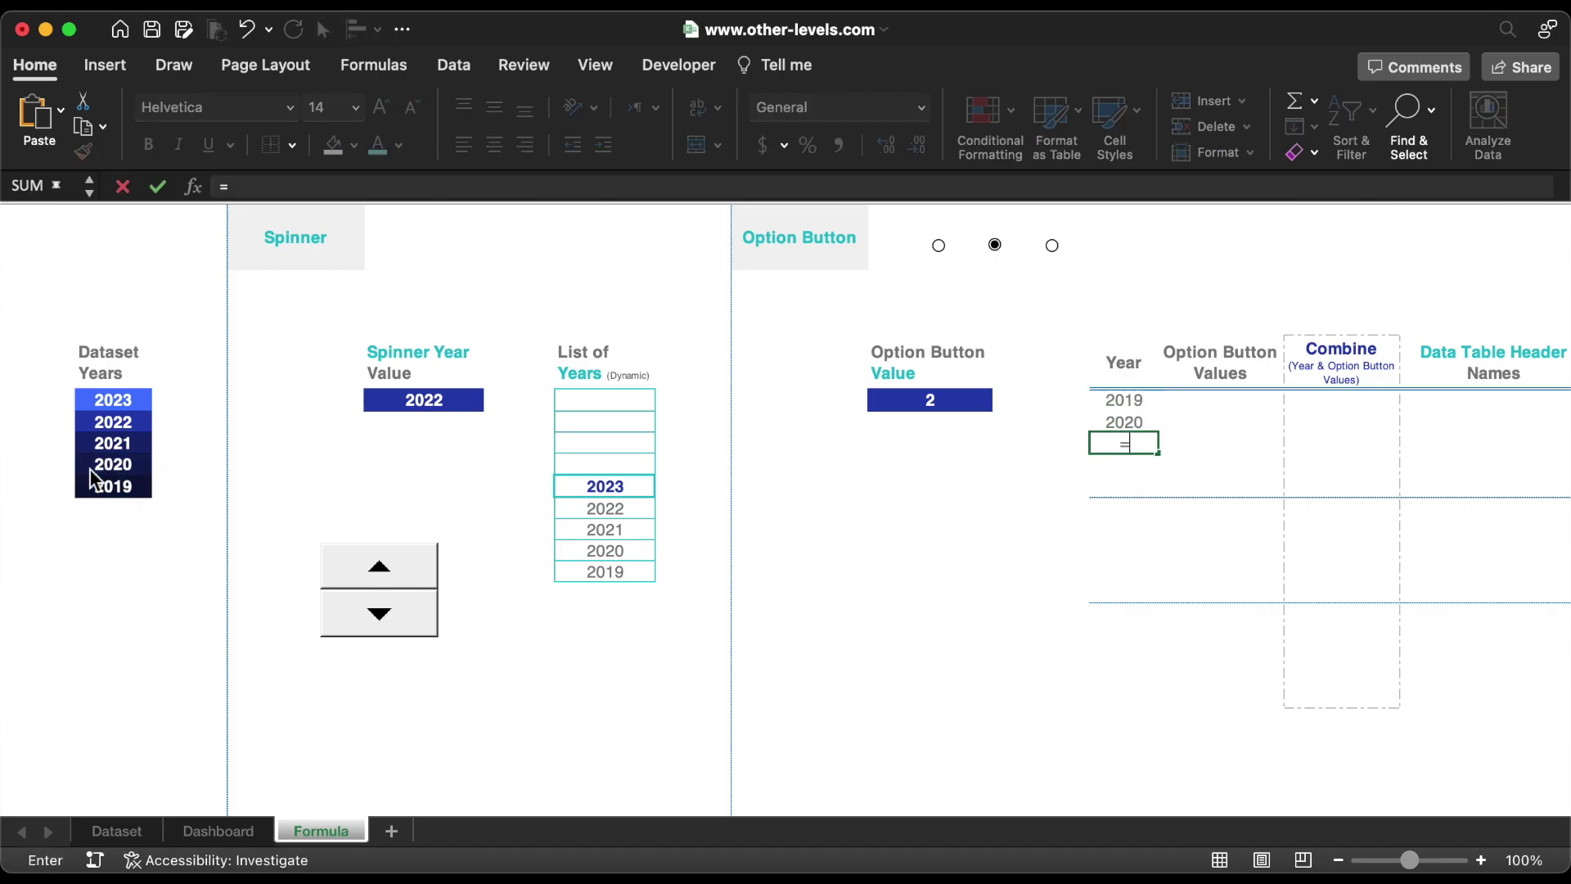
left_click(96, 452)
key("Return")
type("=")
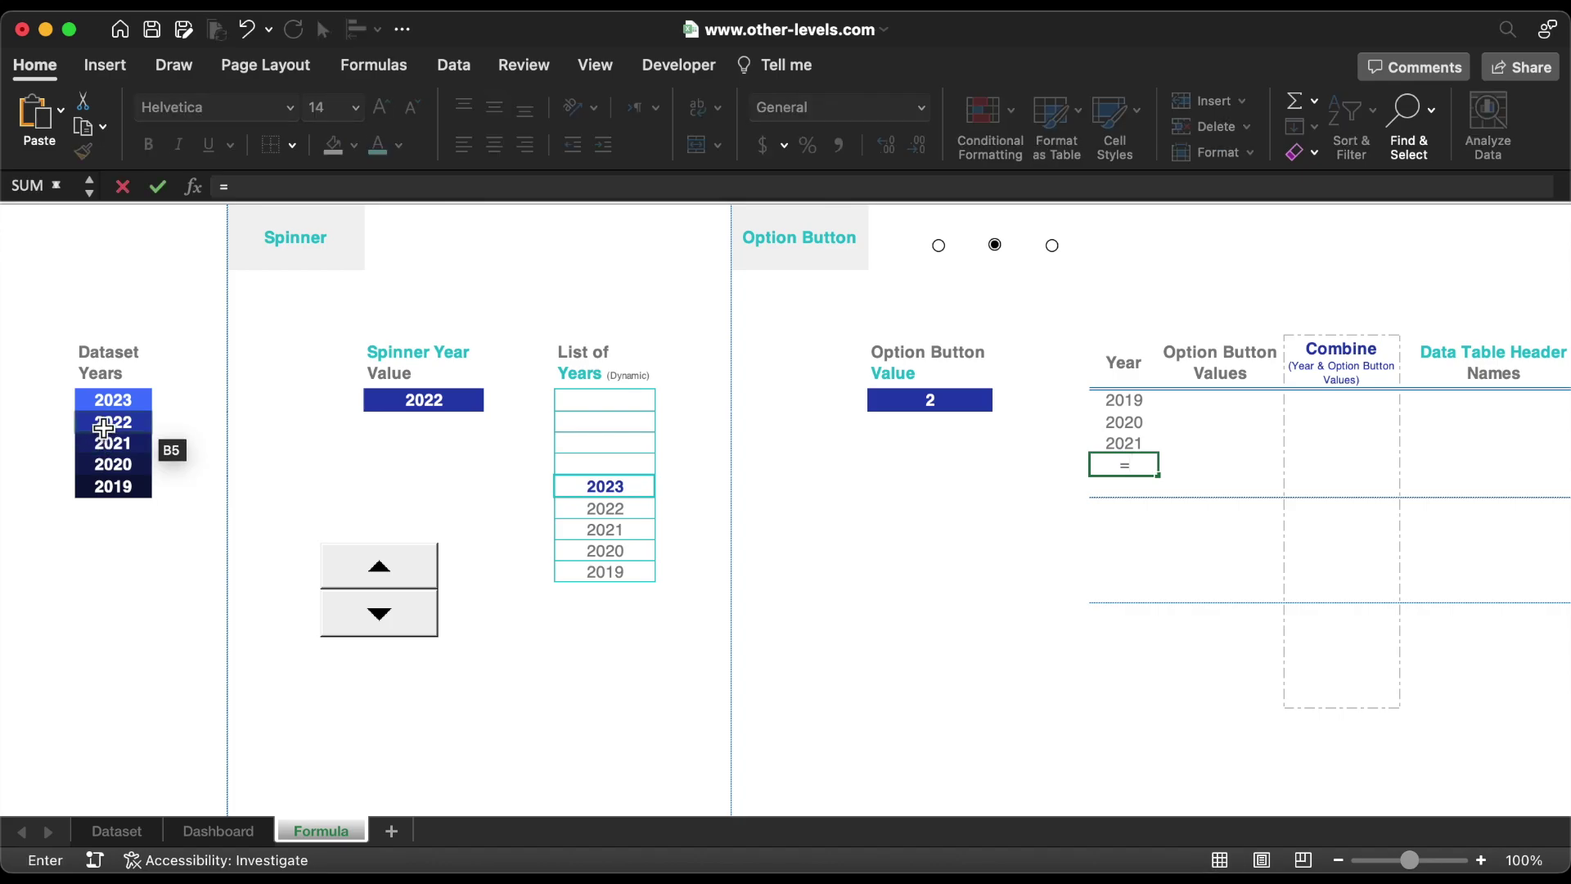
left_click(102, 423)
key("Return")
type("=")
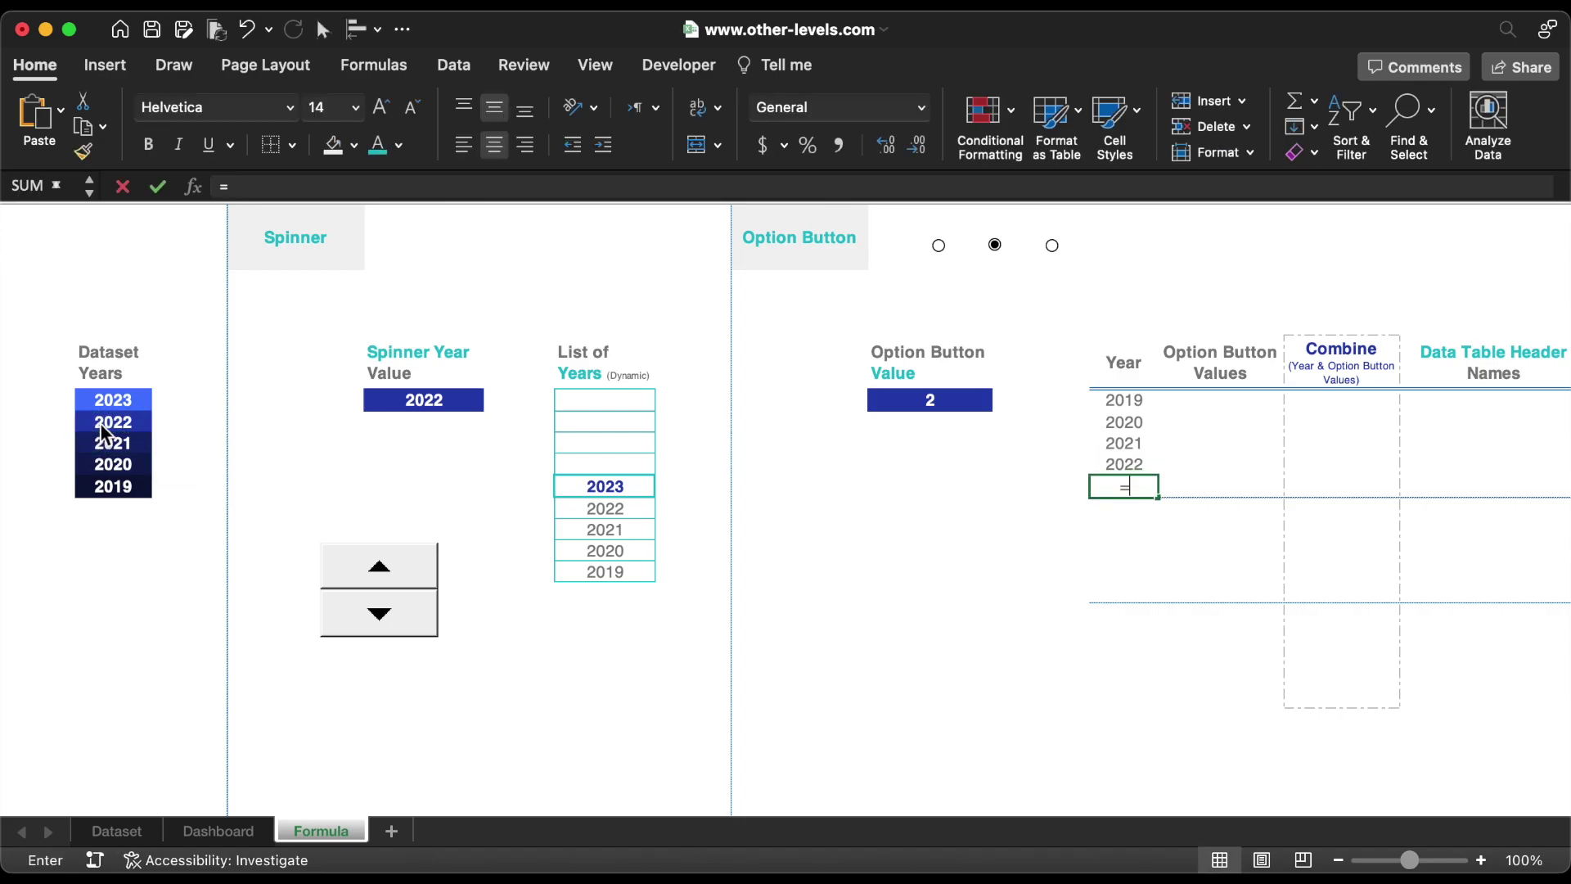
left_click(106, 401)
key("Return")
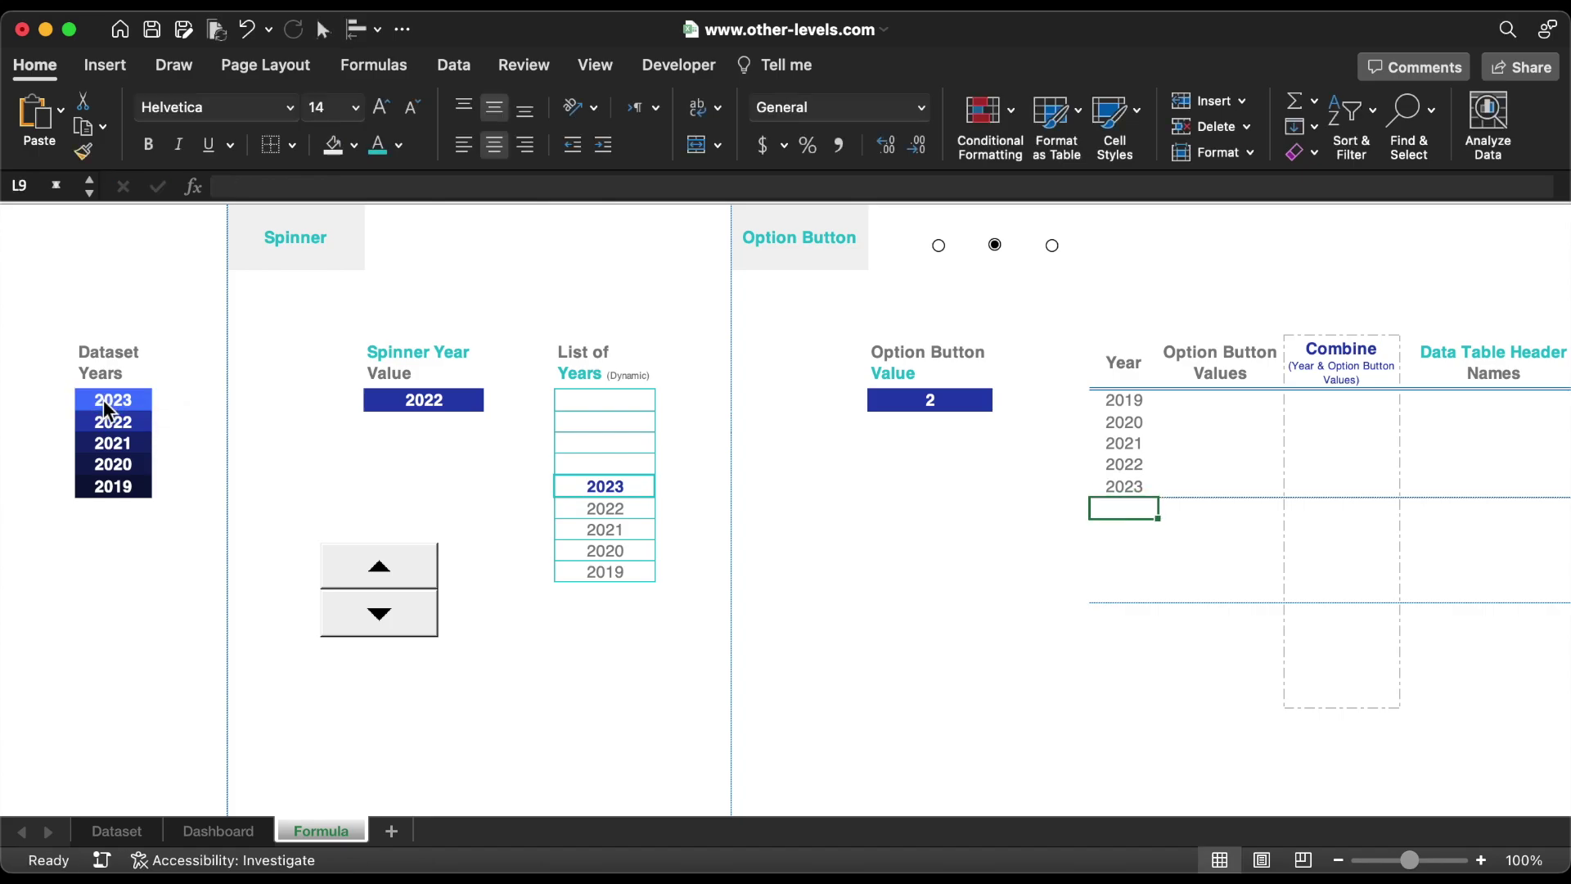
Copy the five-year block L4:L8 into the two blocks below it, starting at L9 and L14
left_click_drag(1123, 401, 1129, 489)
key("super+c")
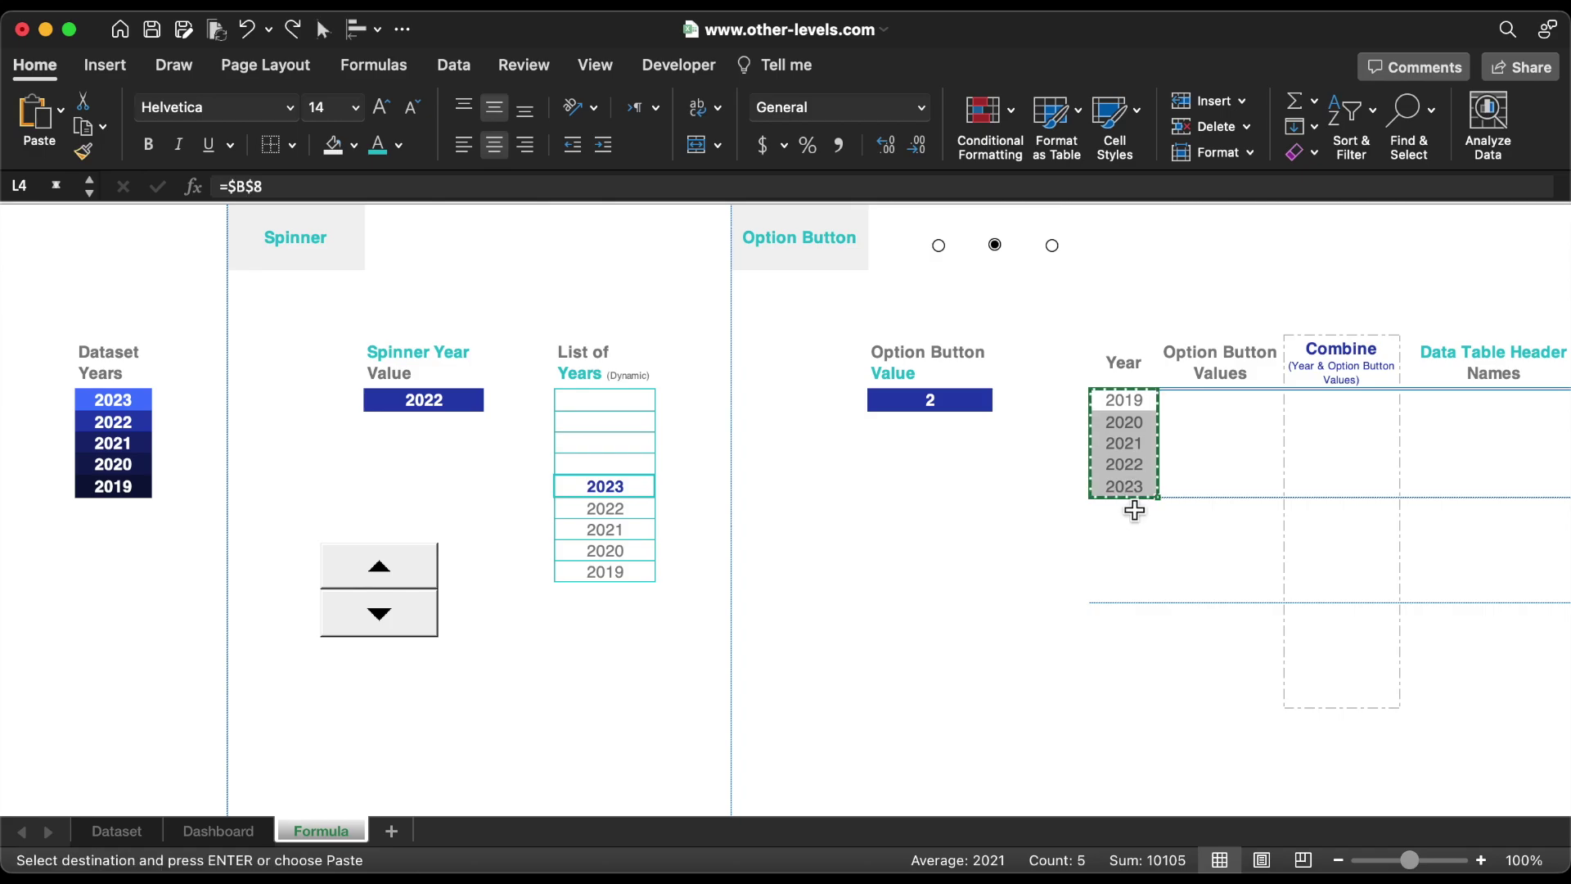
left_click(1132, 508)
key("super+v")
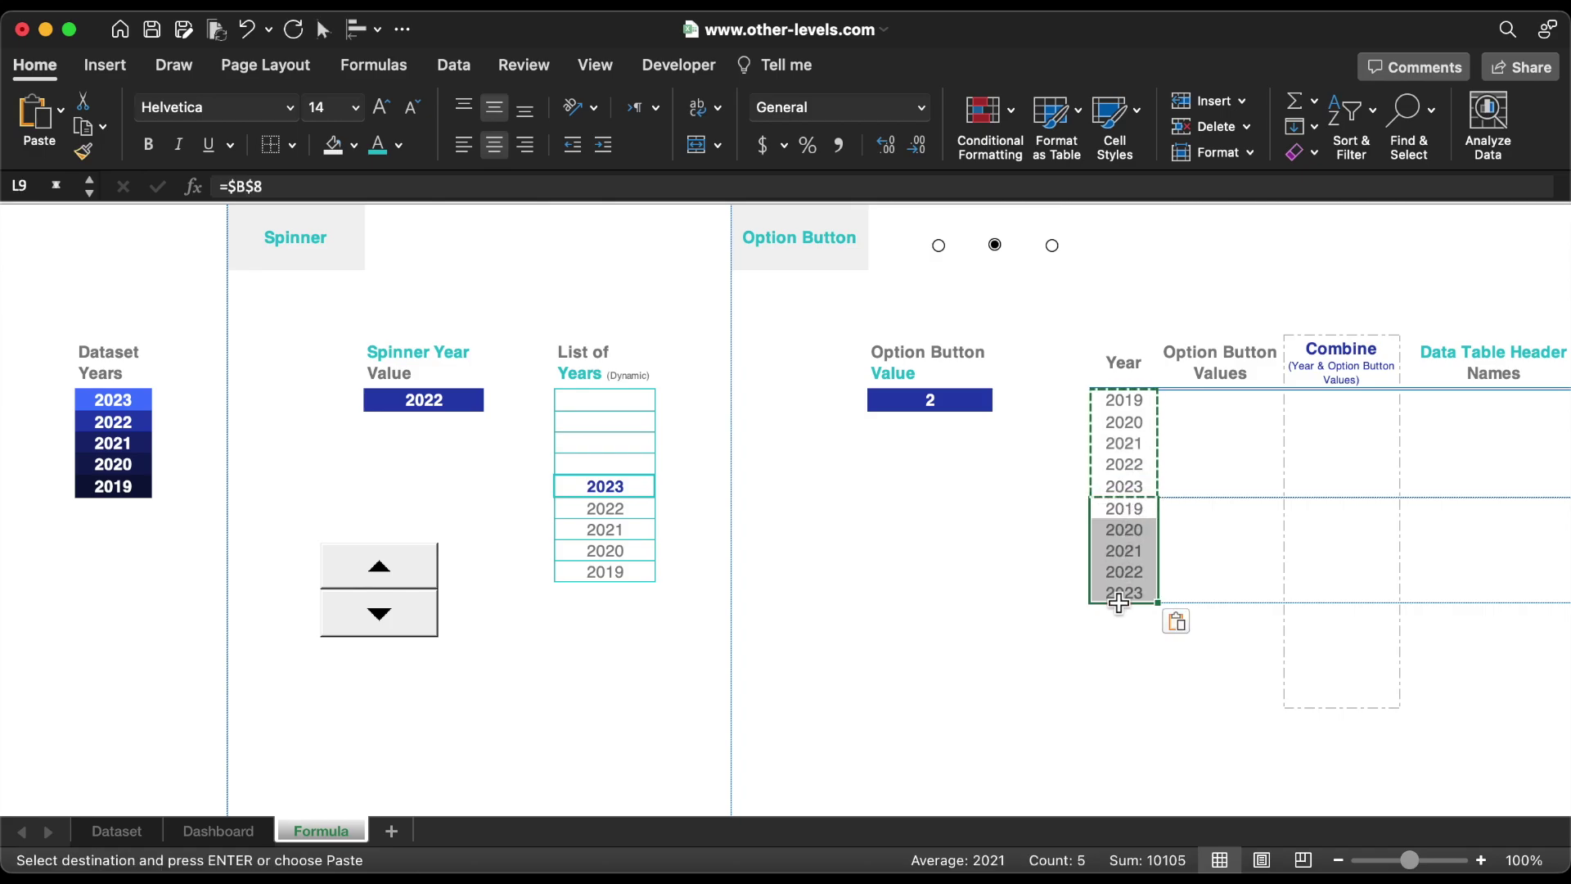
left_click(1121, 613)
key("super+v")
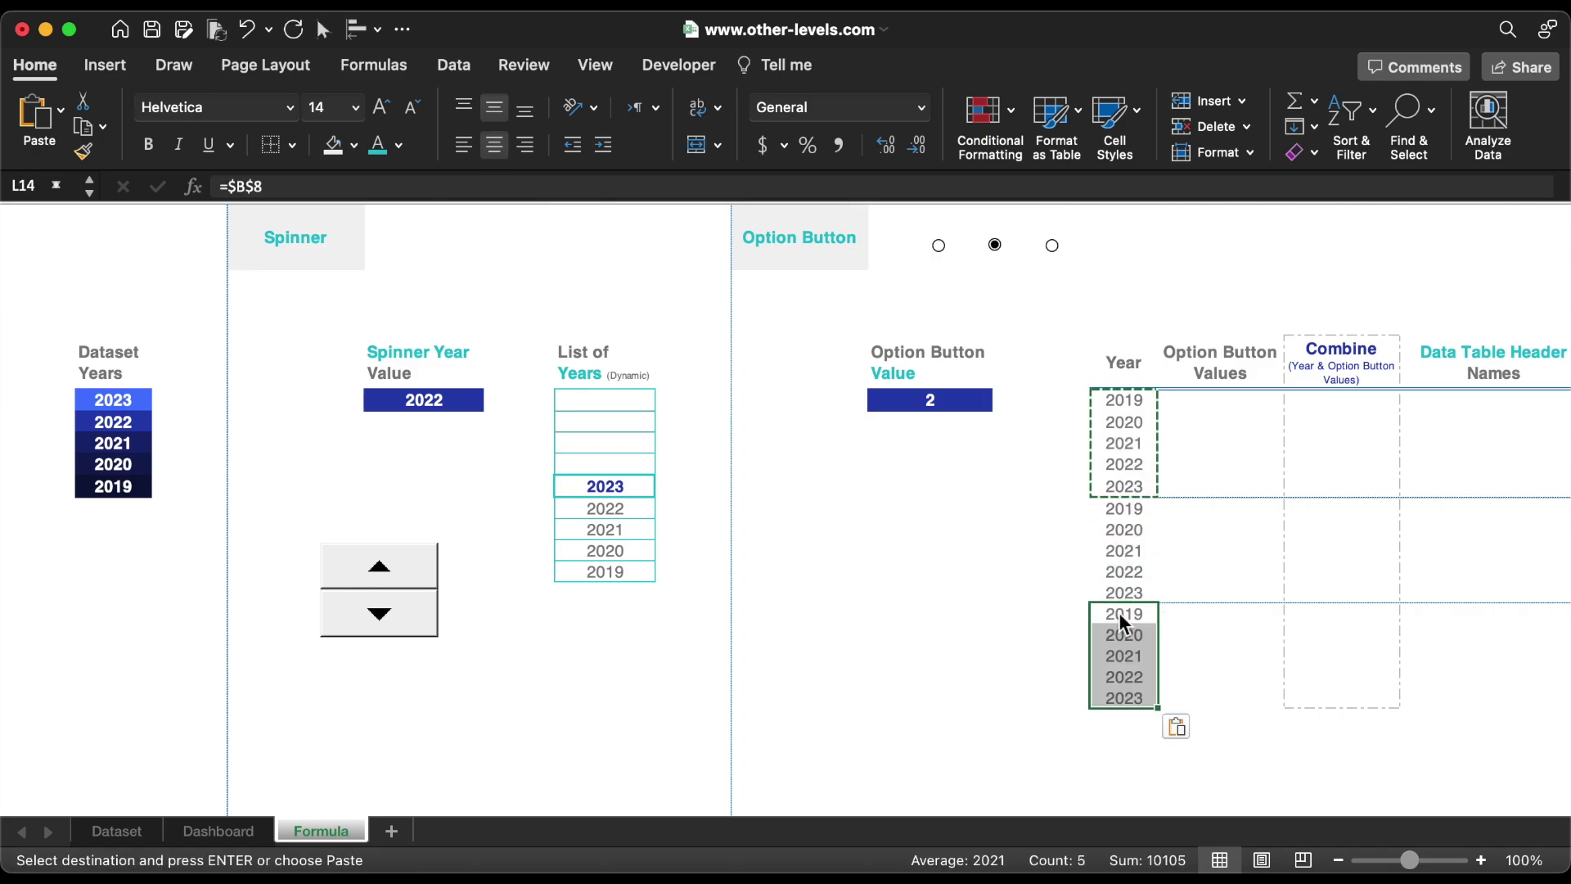
key("Escape")
left_click(1072, 625)
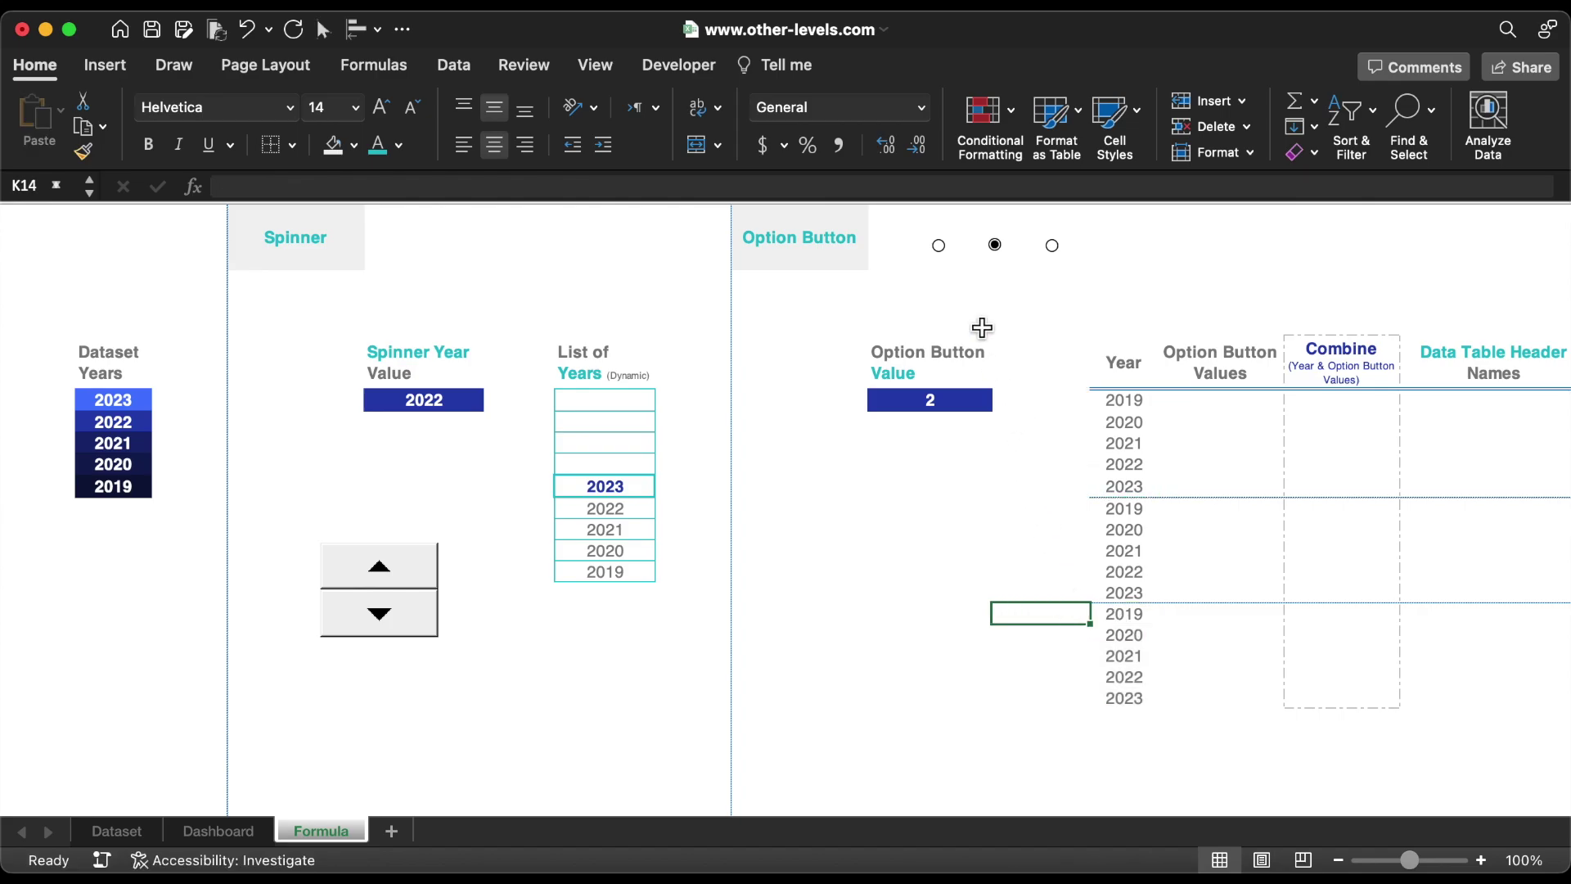
Match the three option buttons in turn with the dashboard cards Purchases Items, Total Sales and Final Profits
left_click(941, 260)
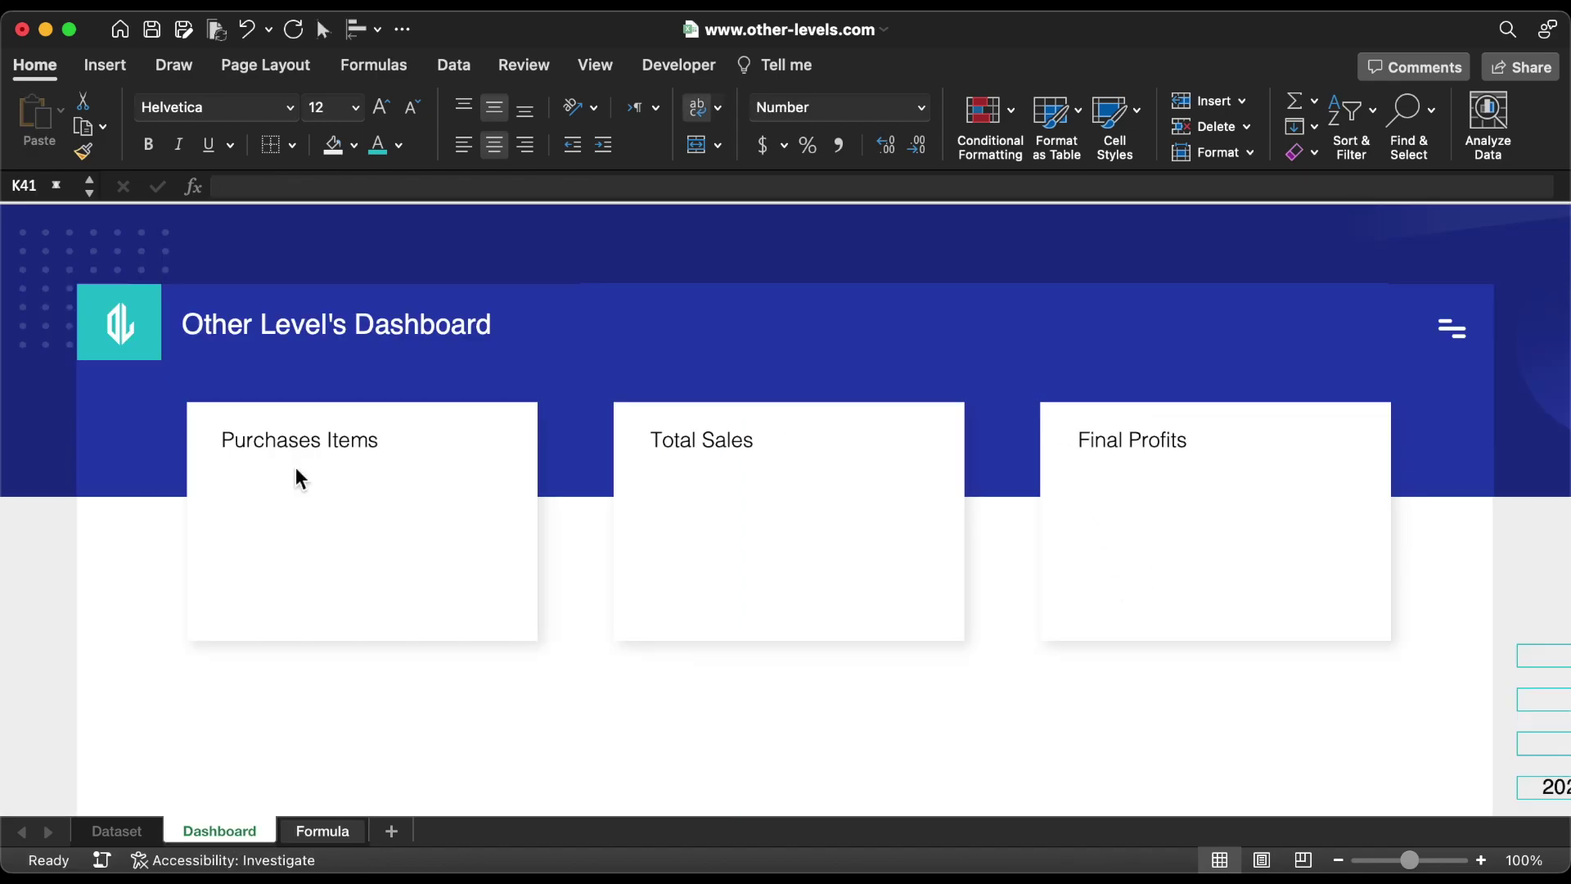
left_click(218, 831)
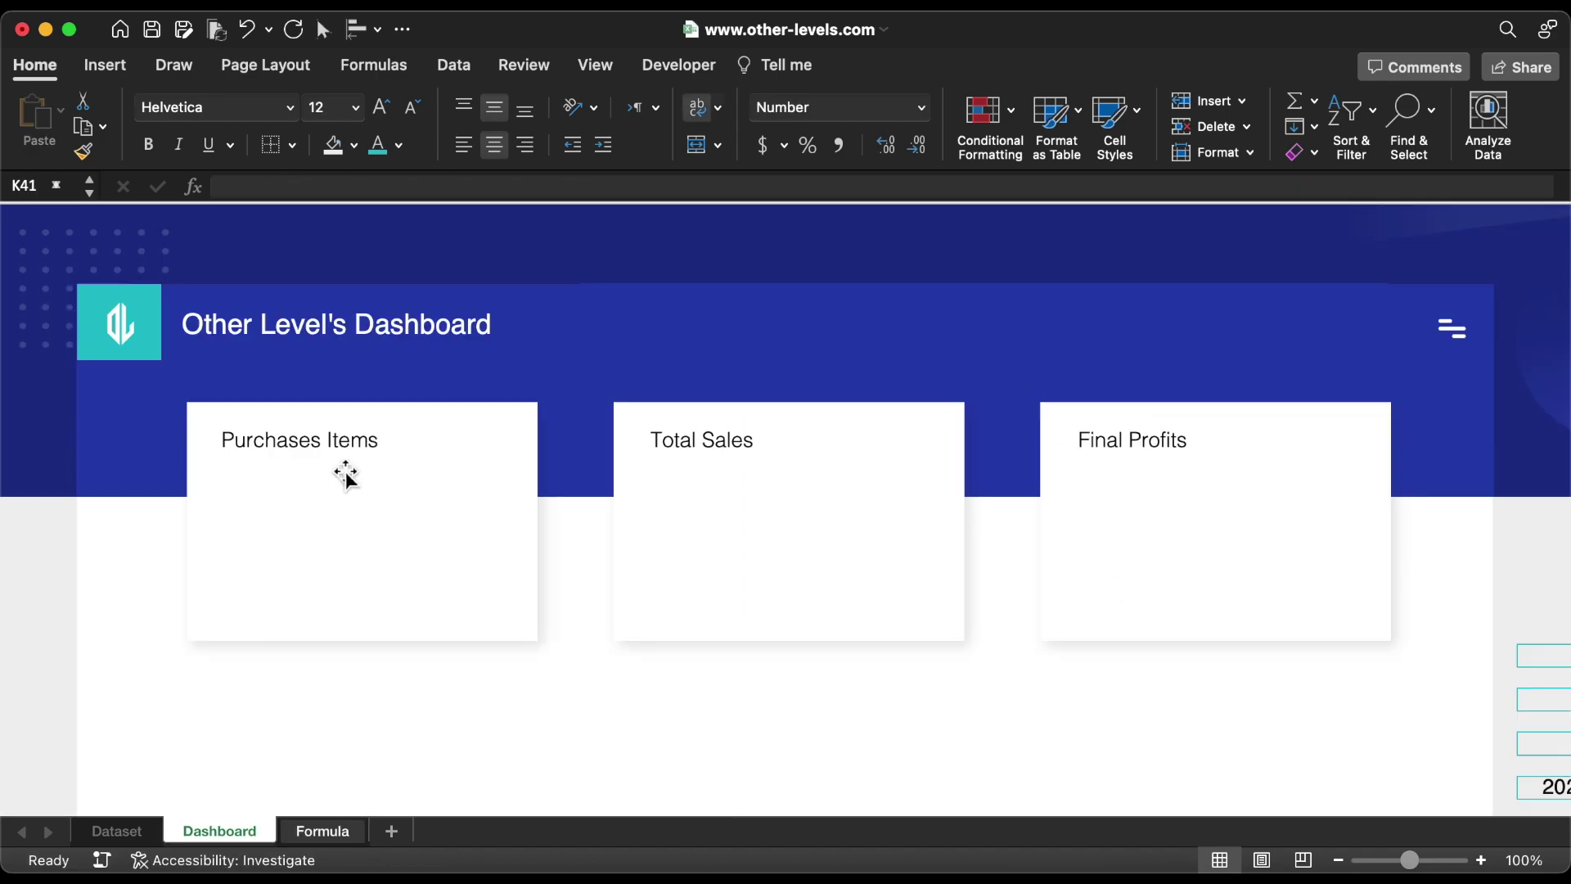
left_click(336, 832)
left_click(998, 248)
key("ctrl+Page_Up")
left_click(322, 831)
left_click(1052, 246)
left_click(256, 832)
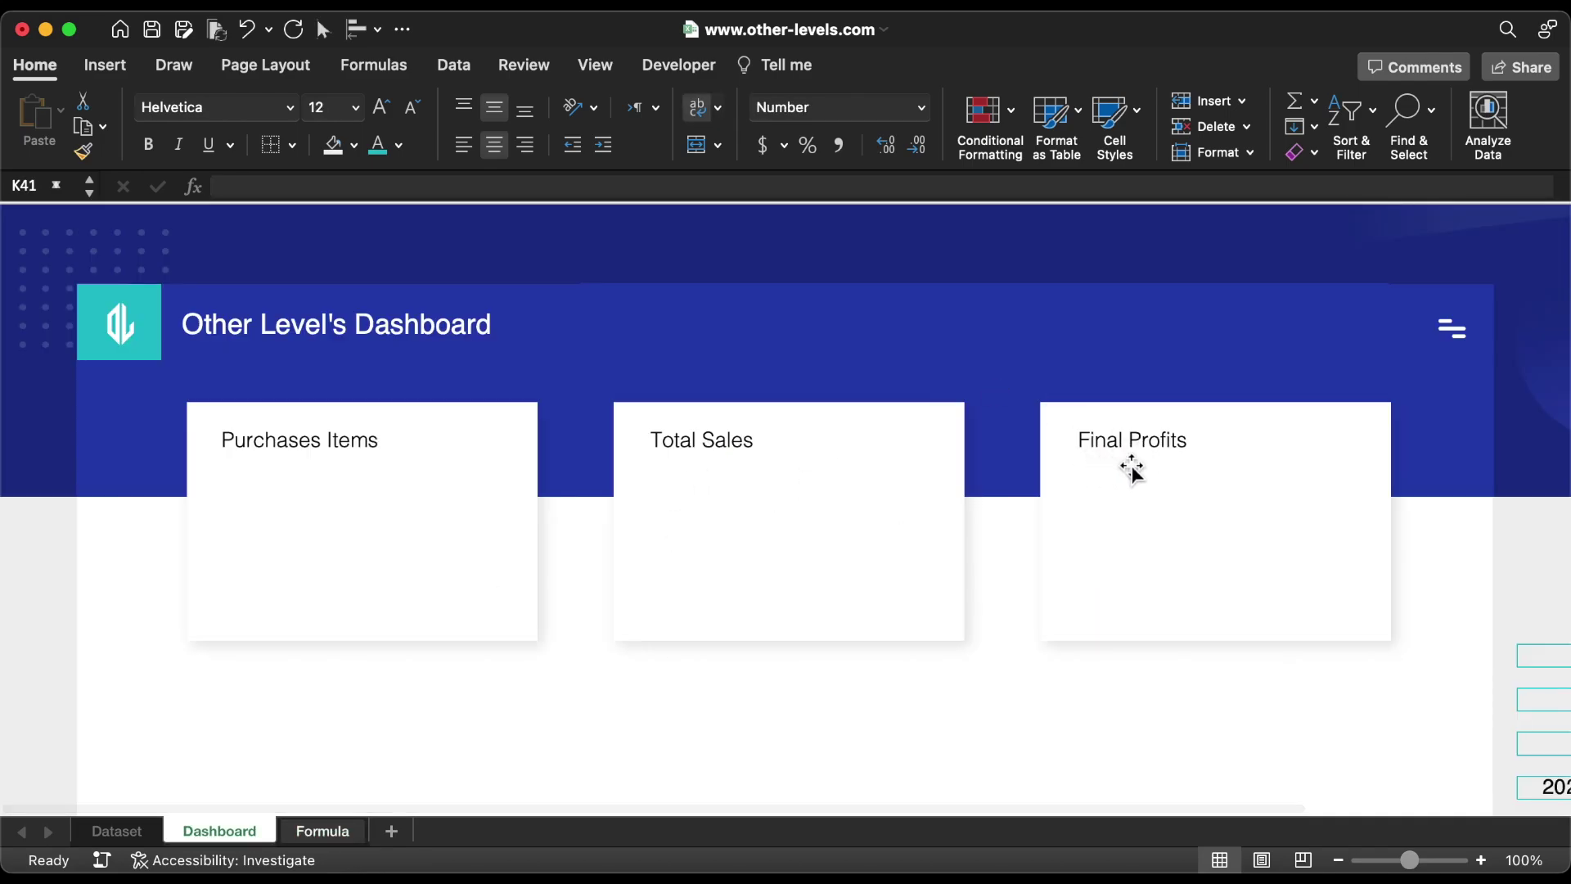
left_click(351, 827)
scroll(943, 512, "right", 3)
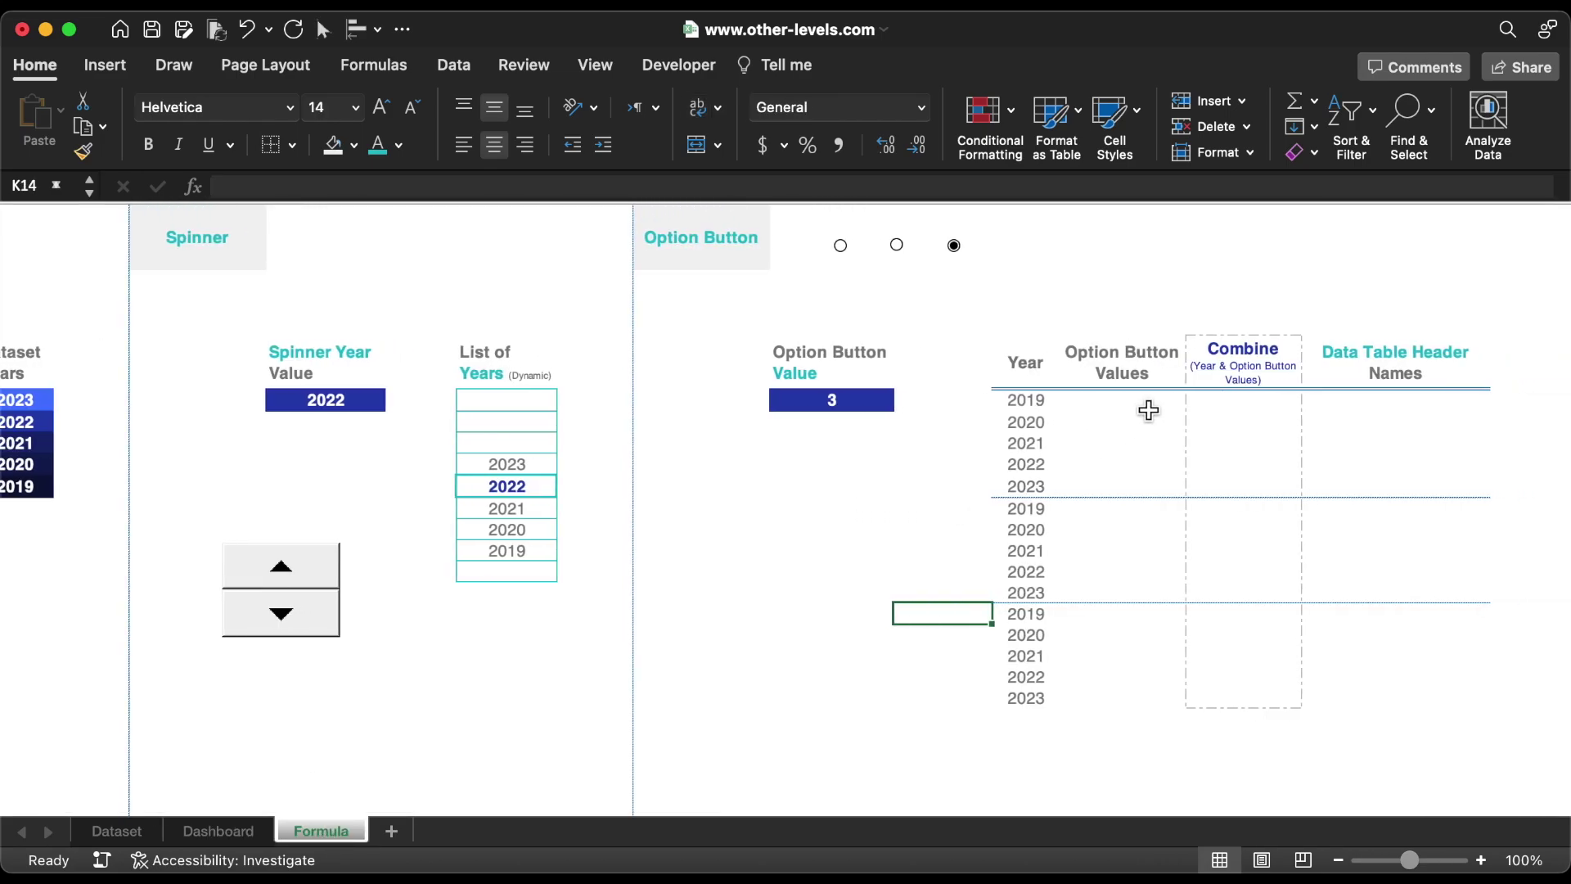
Fill the Option Button Values column with 1 for the first year block, 2 for the second and 3 for the third
left_click(1137, 405)
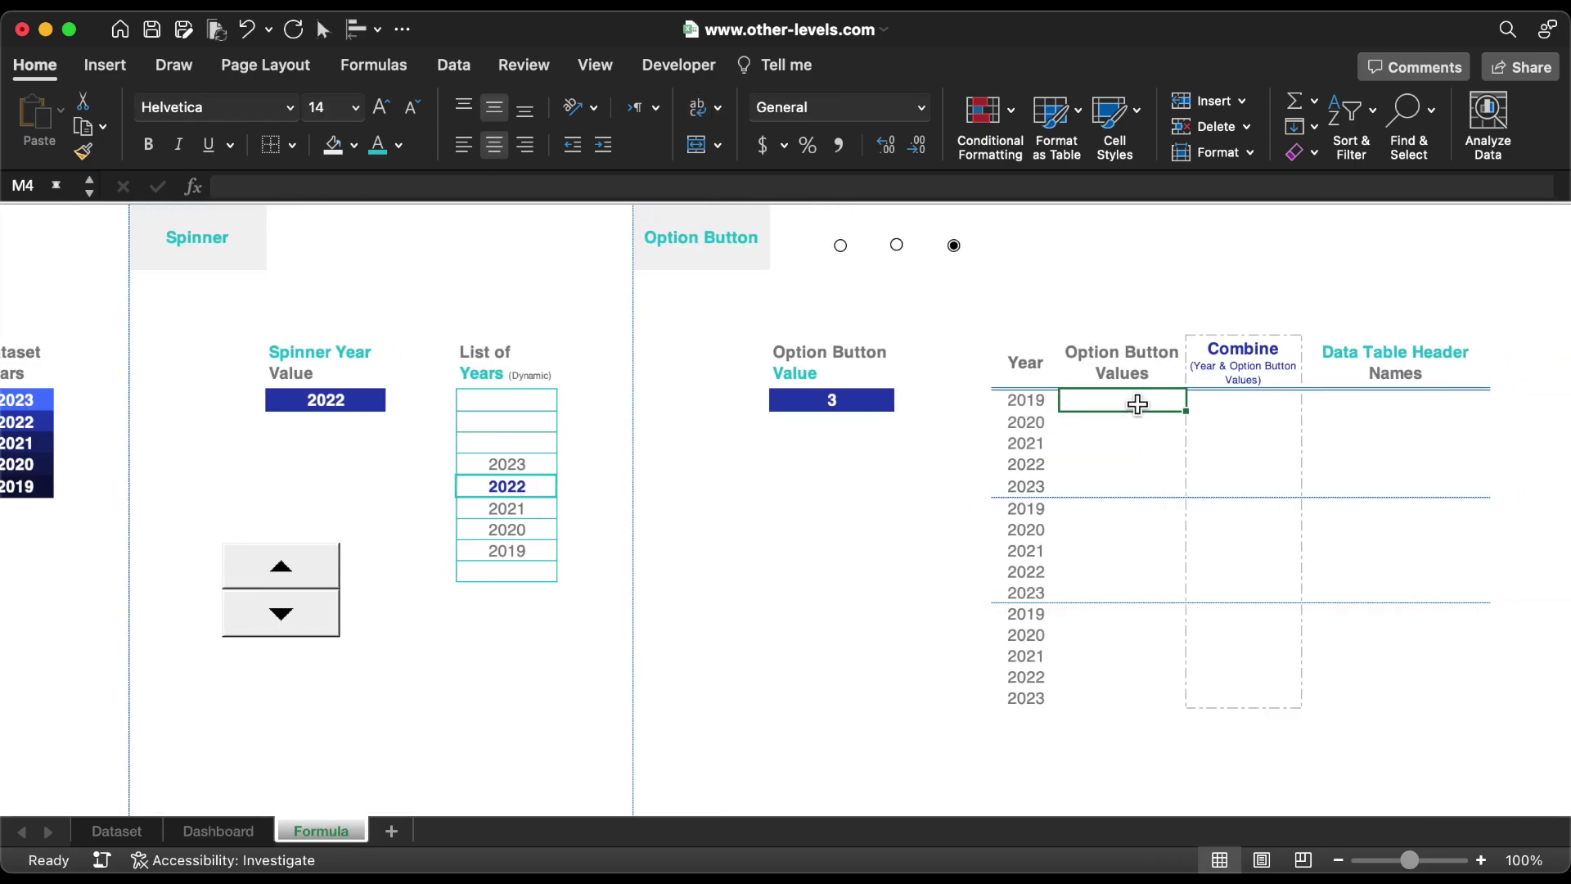
left_click_drag(1196, 420, 1195, 710)
left_click(1147, 509)
type("2")
left_click(1161, 614)
type("3")
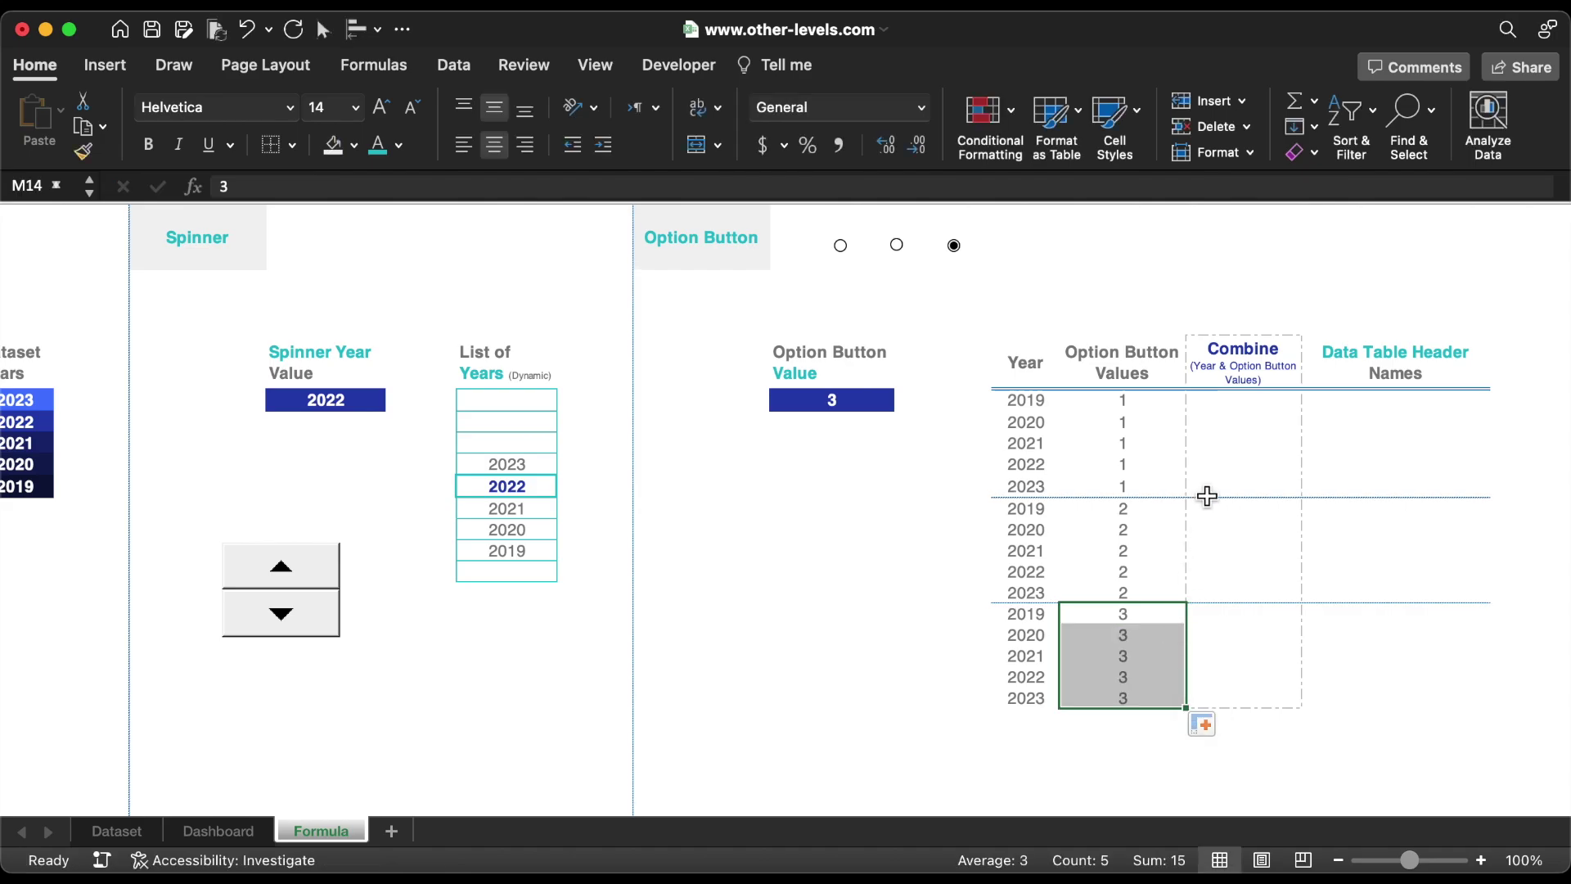
Enter =CONCATENATE(L4,M4) in the first Combine cell, N4, and copy it down through the last row of the table
left_click(1226, 401)
type("=")
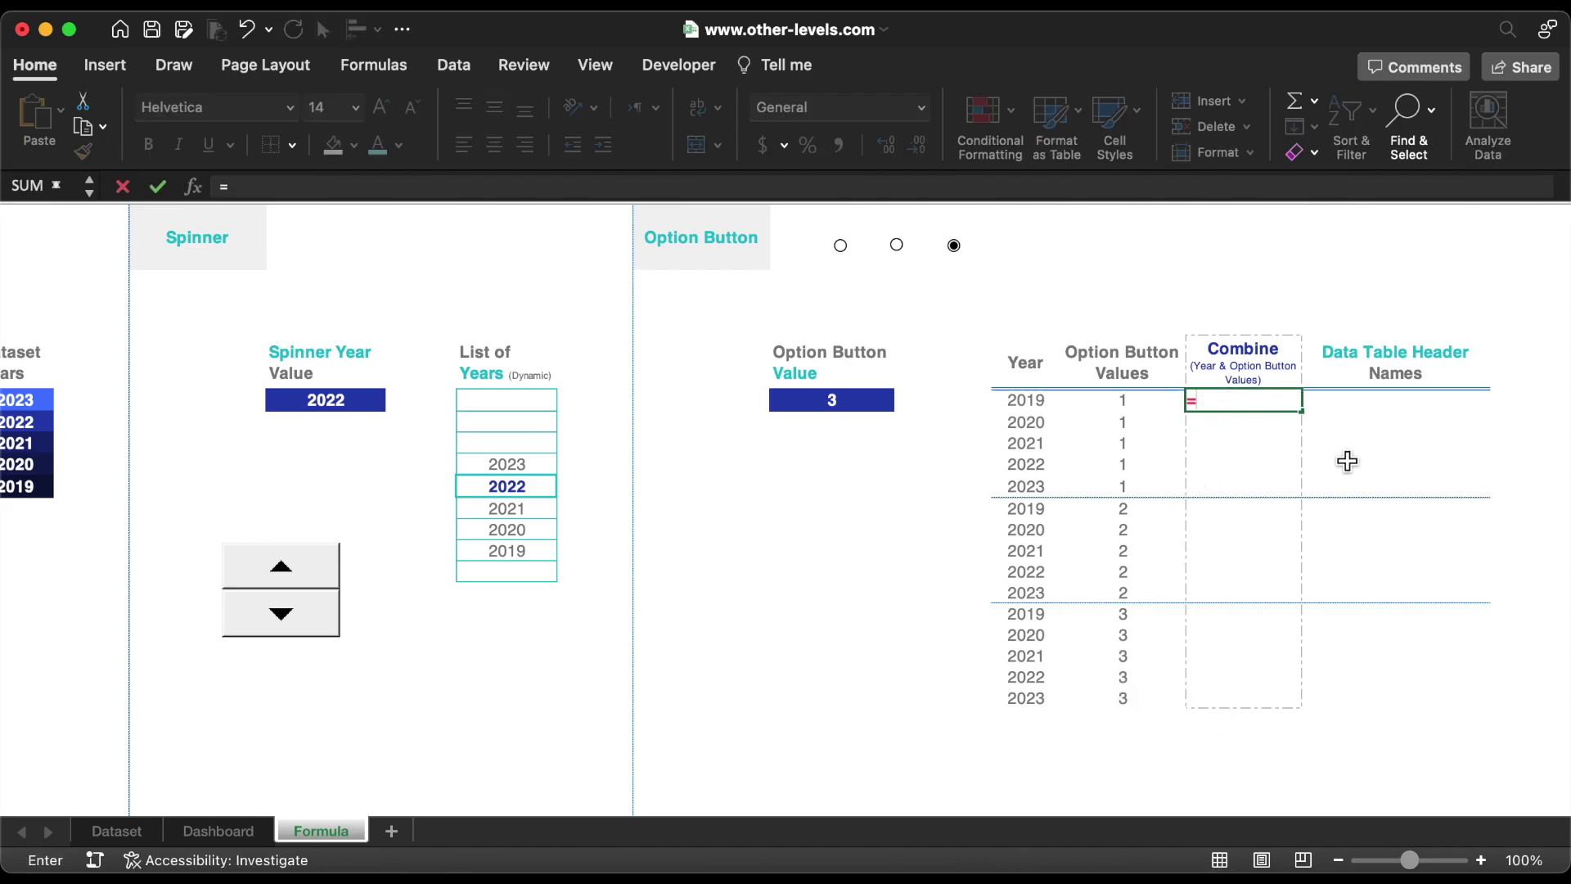
type("con")
double_click(1342, 626)
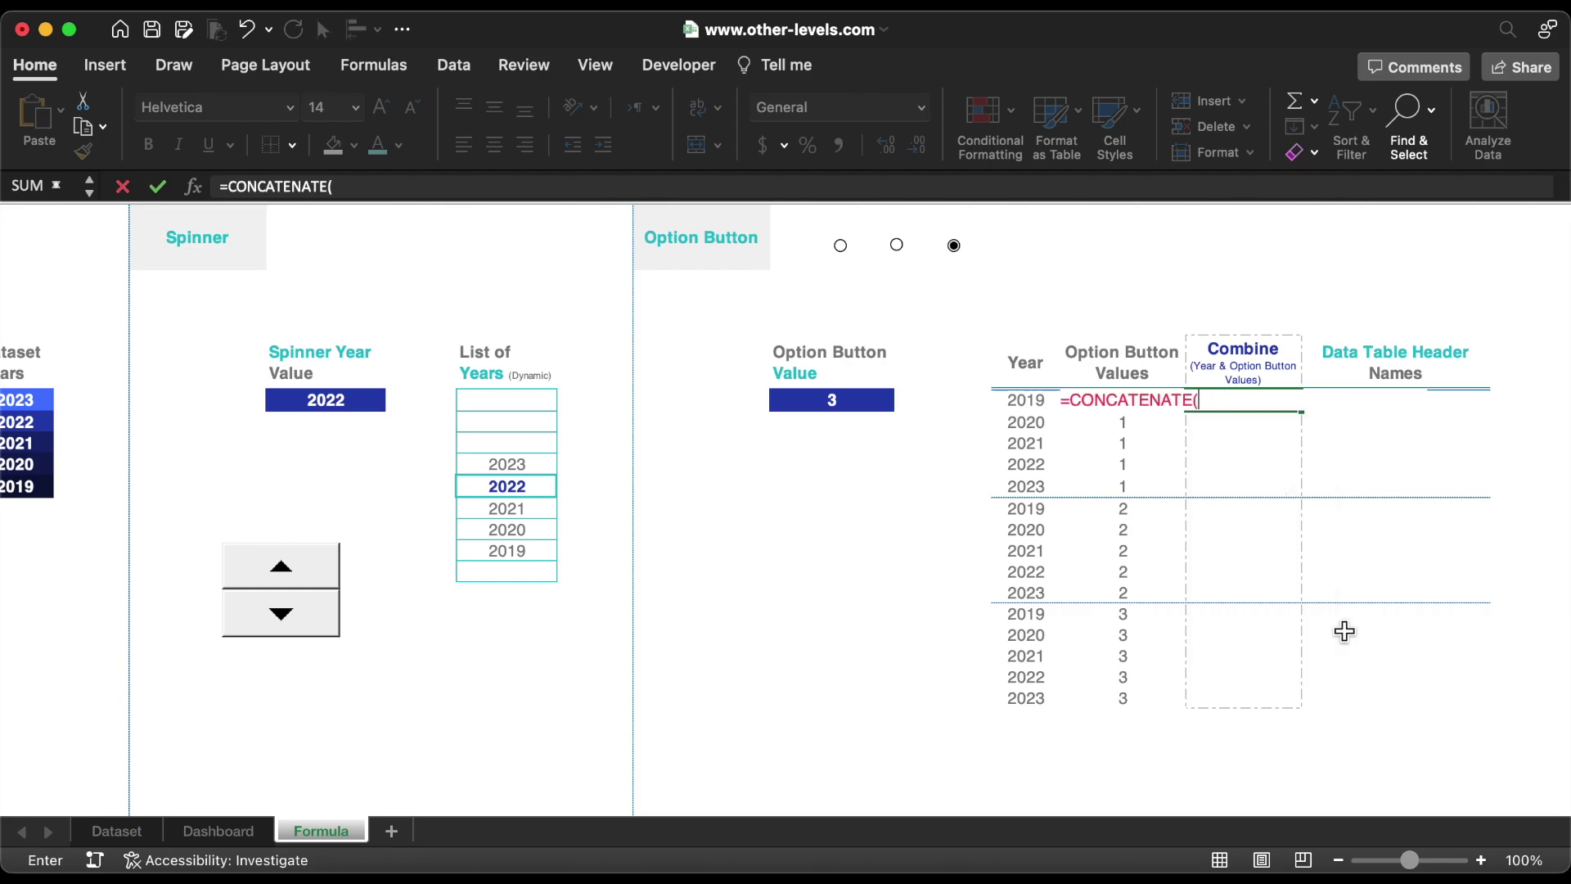
left_click(1030, 401)
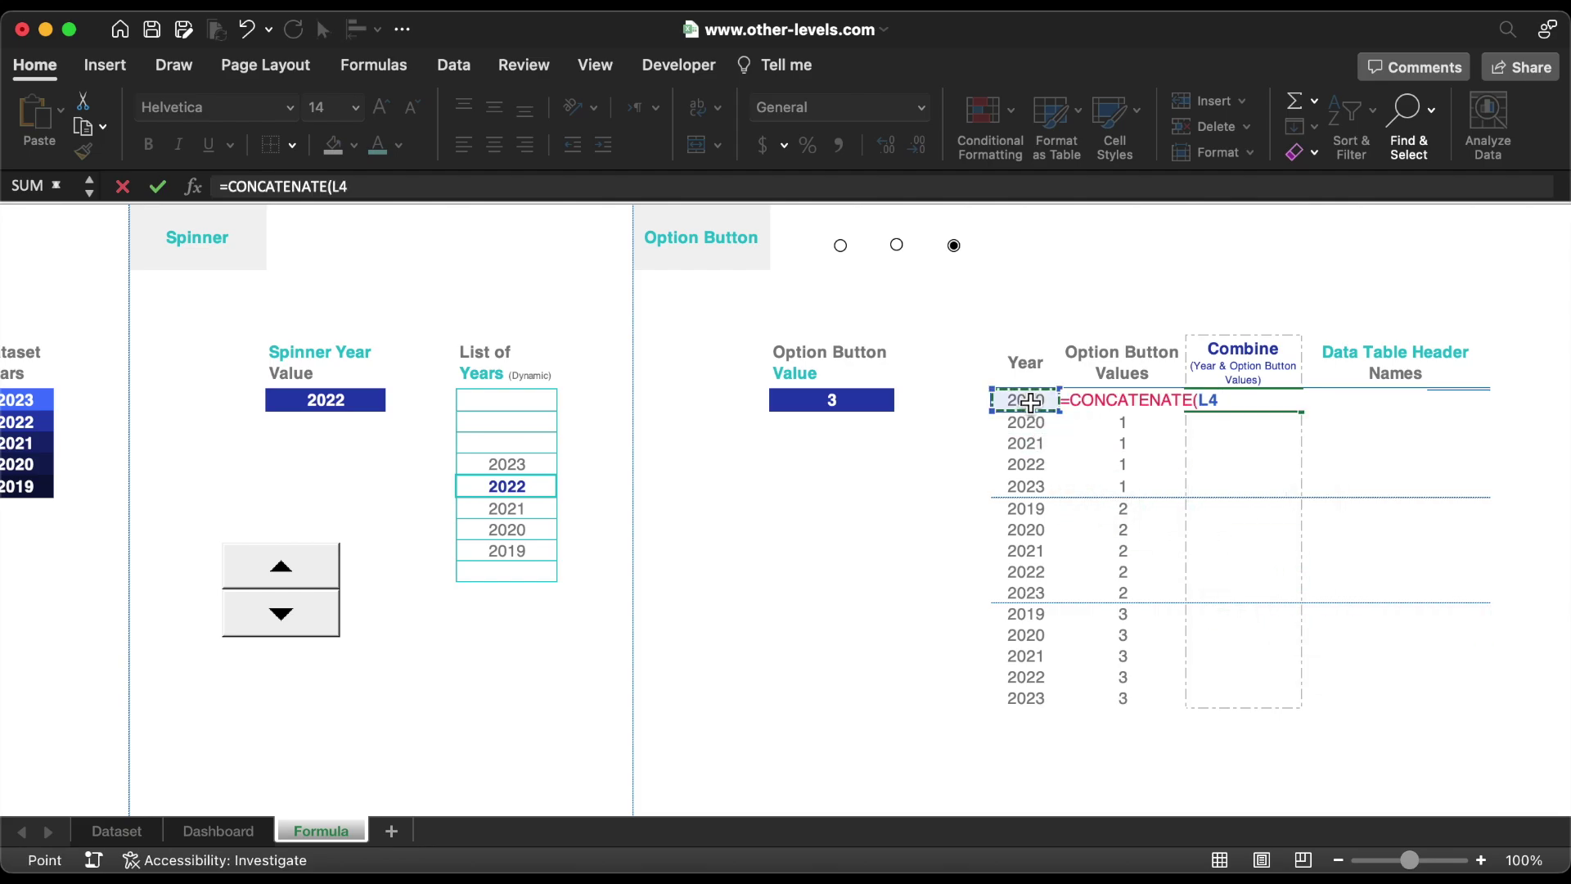
type(",")
left_click(1119, 407)
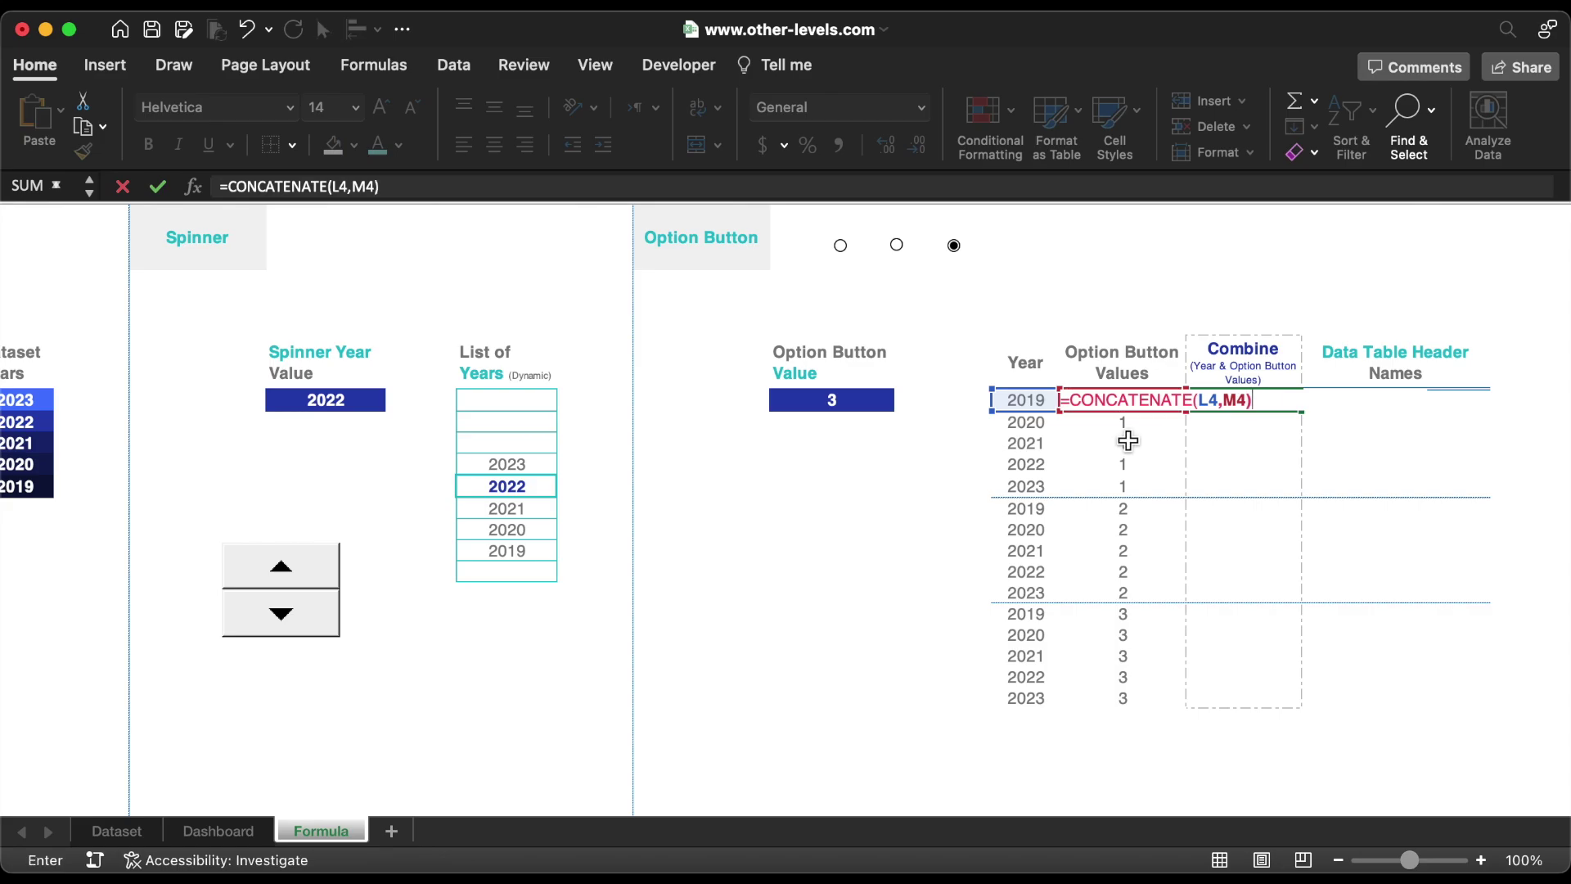
key("Return")
left_click(1210, 404)
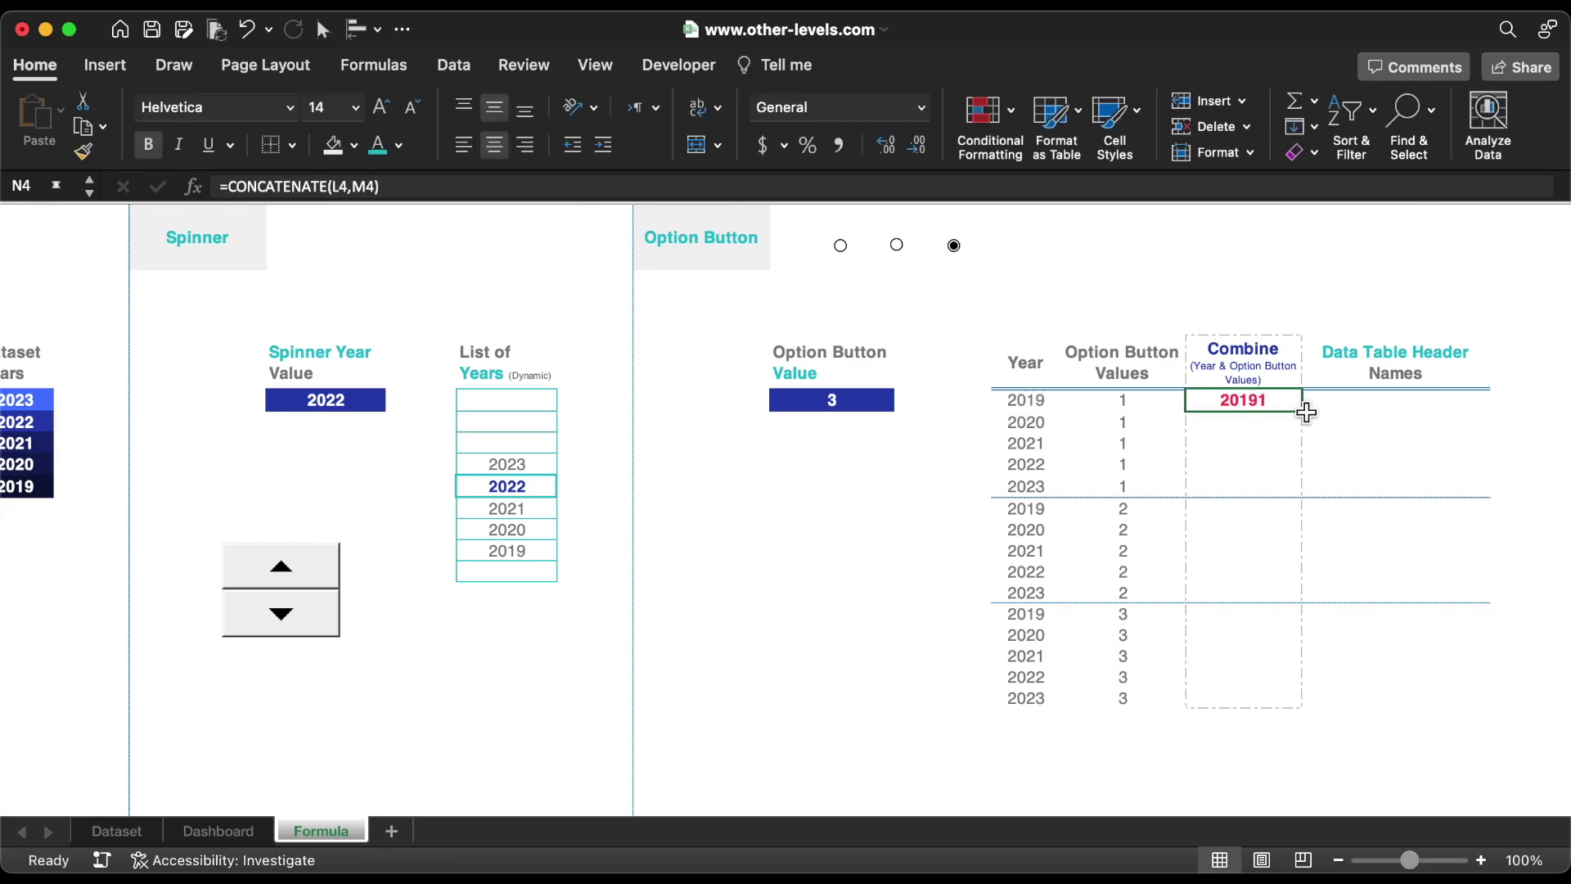
left_click_drag(1313, 418, 1285, 708)
Fill the first two Data Table Header Names cells with references to the Dataset headers Purchases Items 2019 and Purchases Items 2020
left_click(1368, 413)
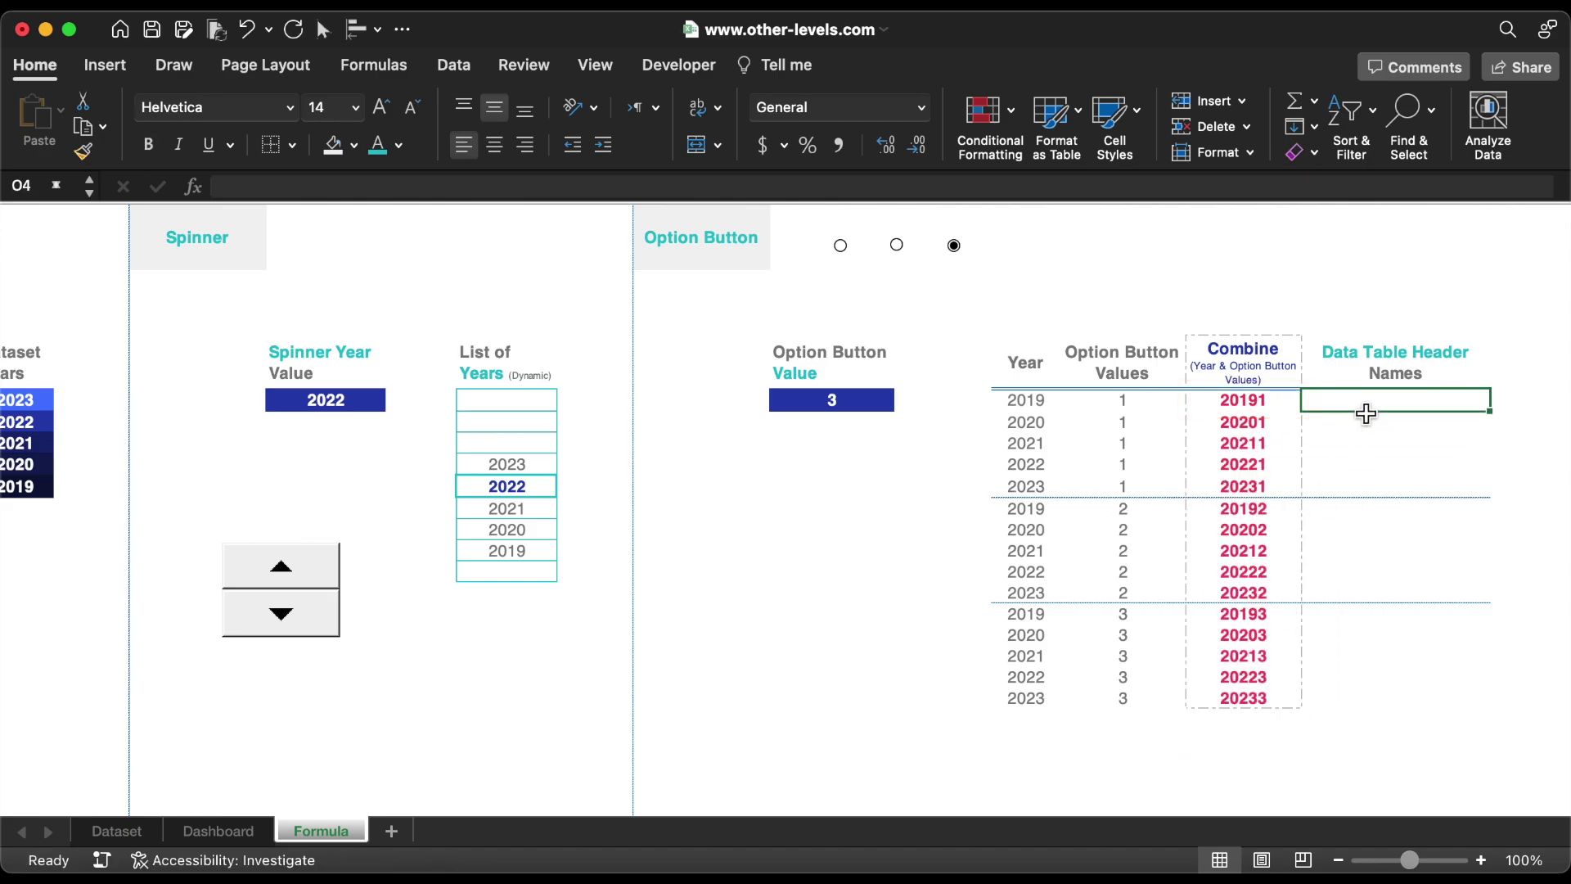
type("=")
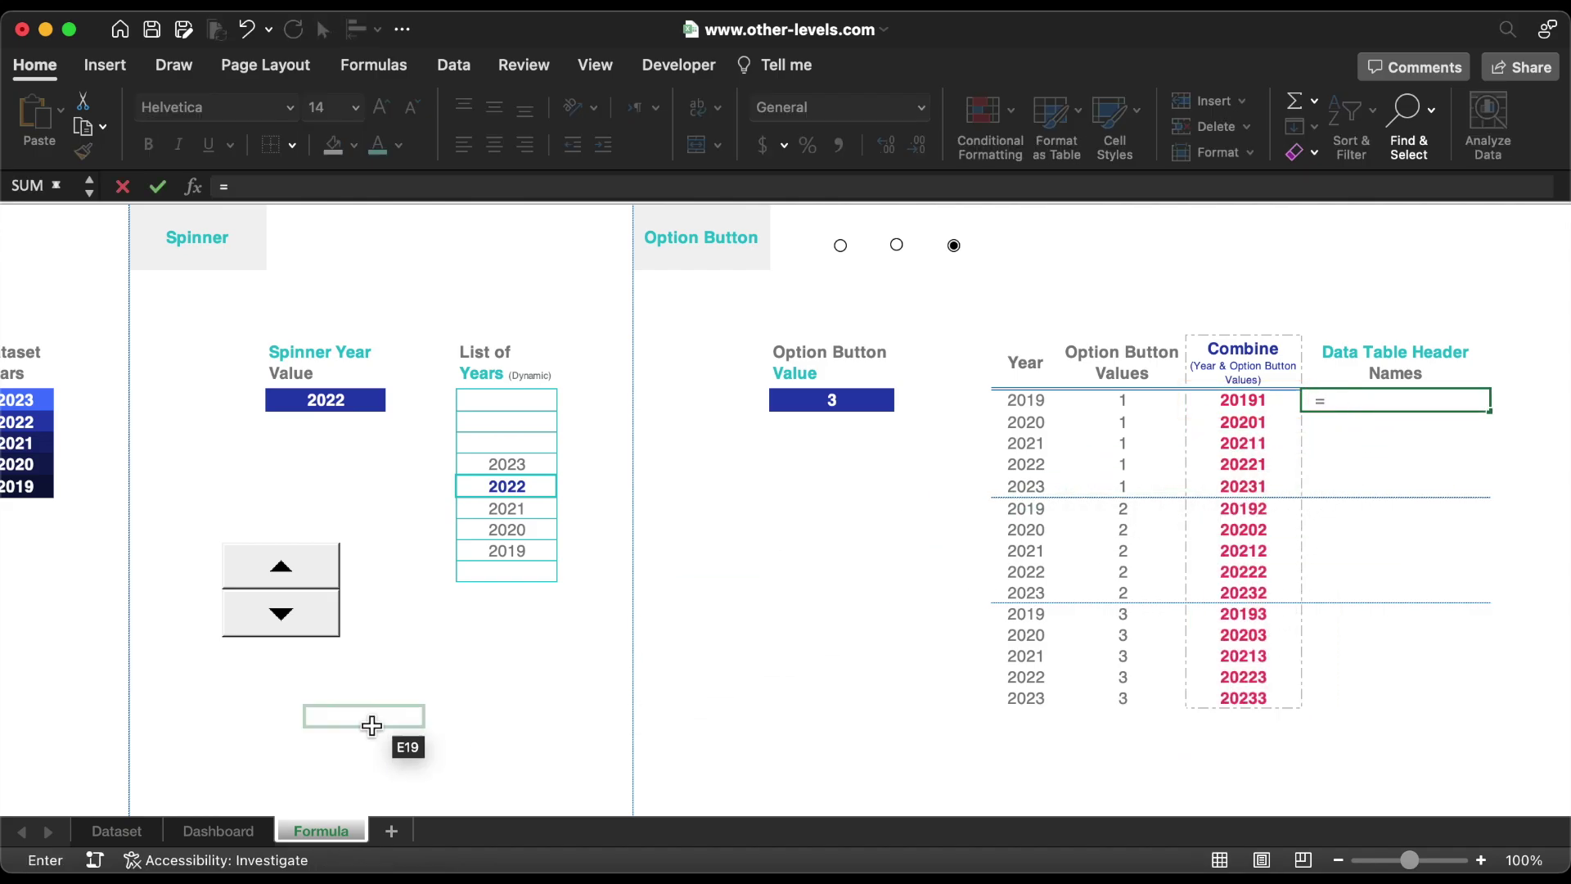
left_click(116, 830)
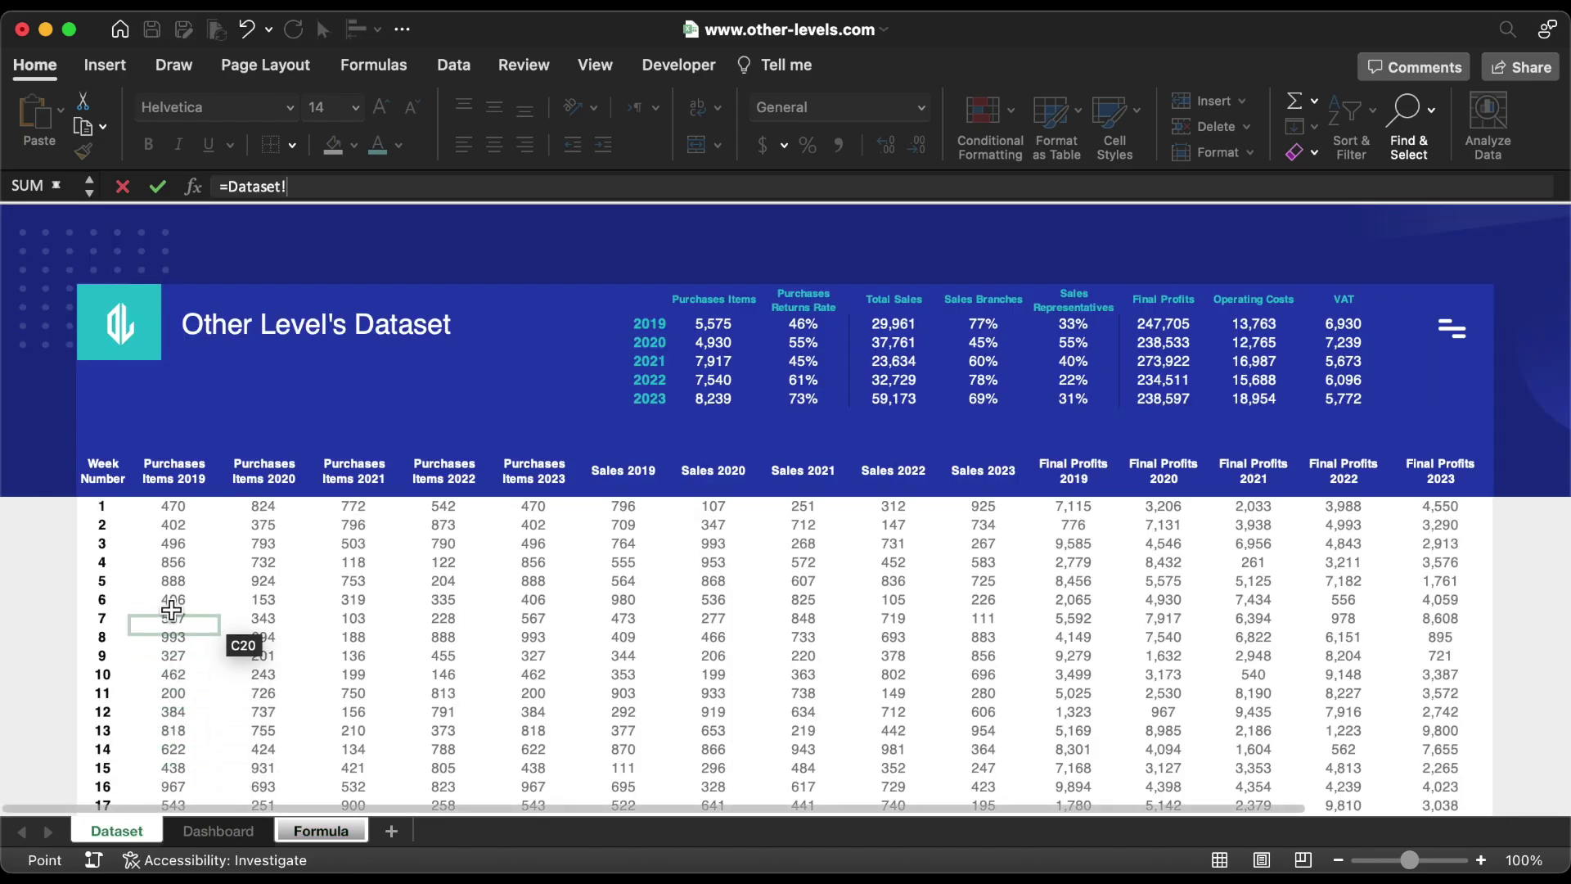
left_click(166, 484)
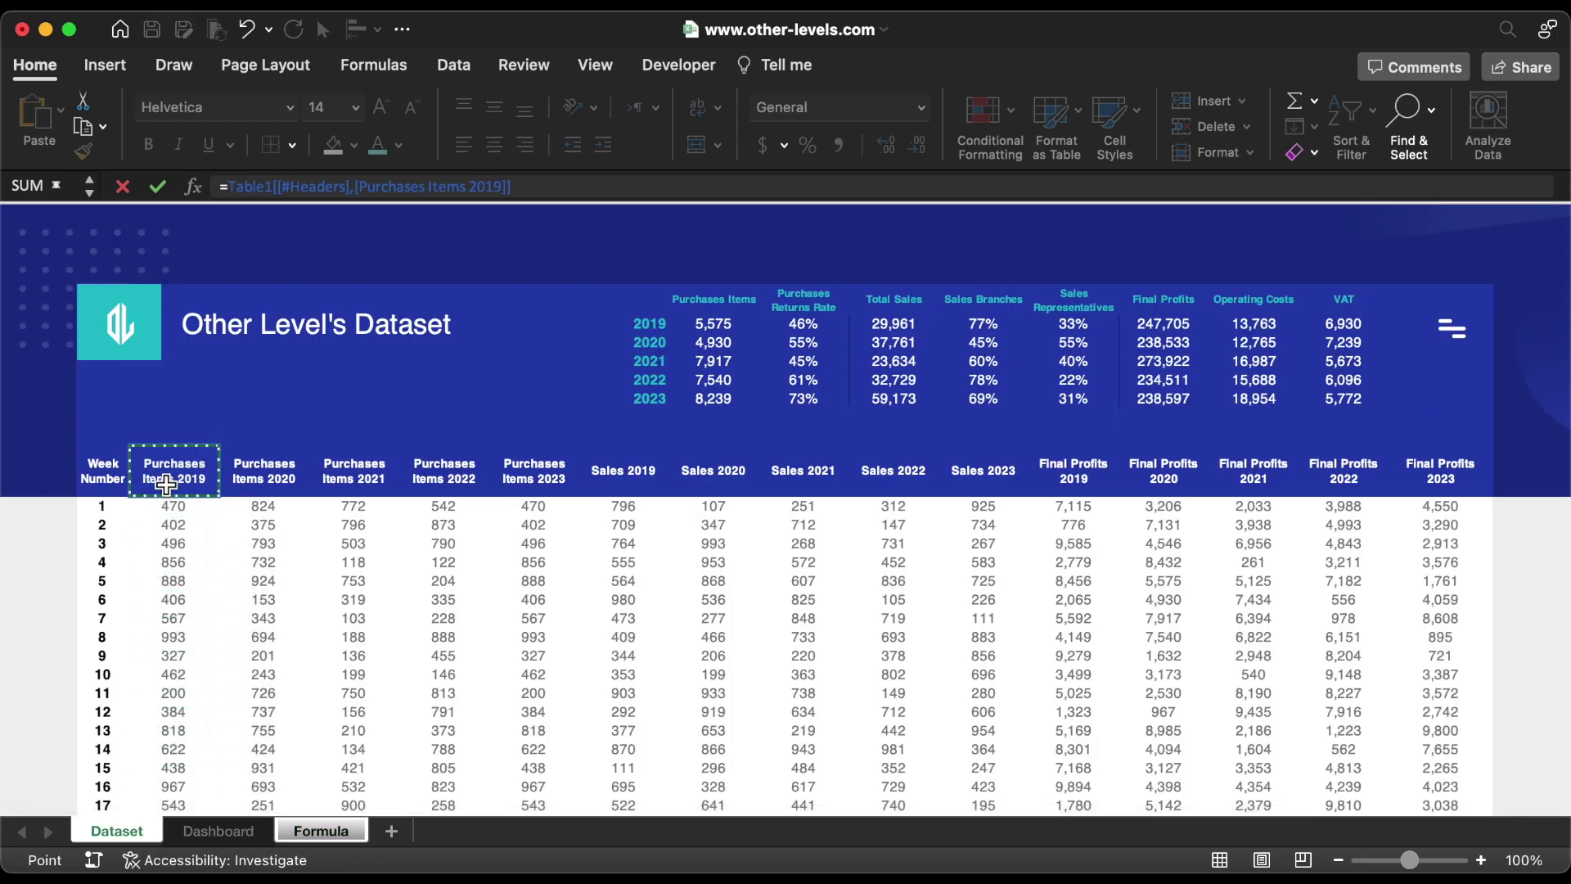
key("Return")
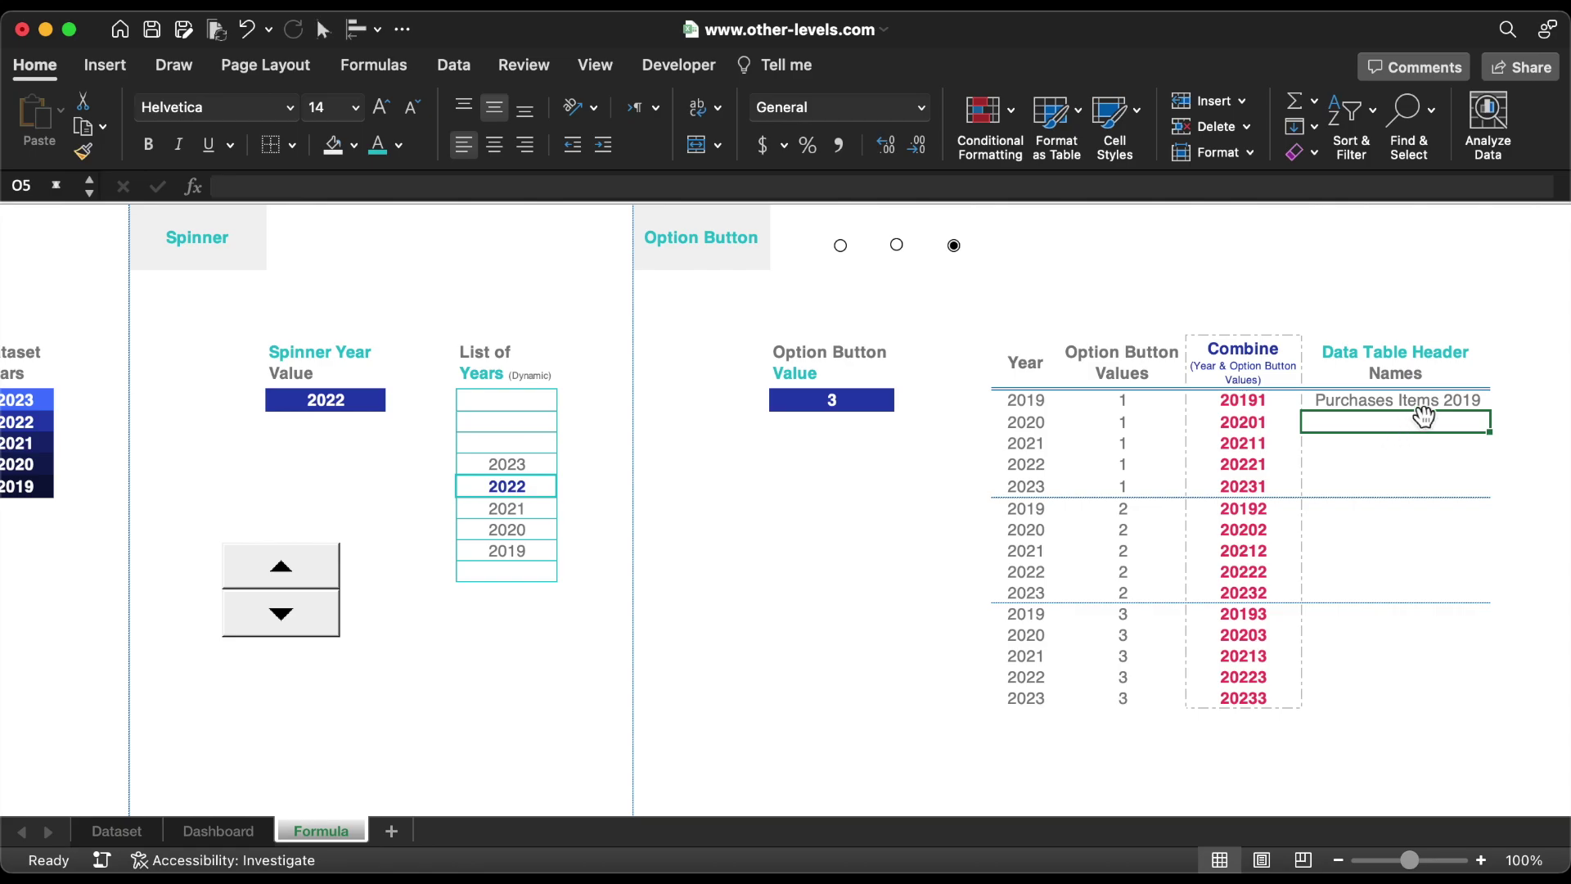
type("=")
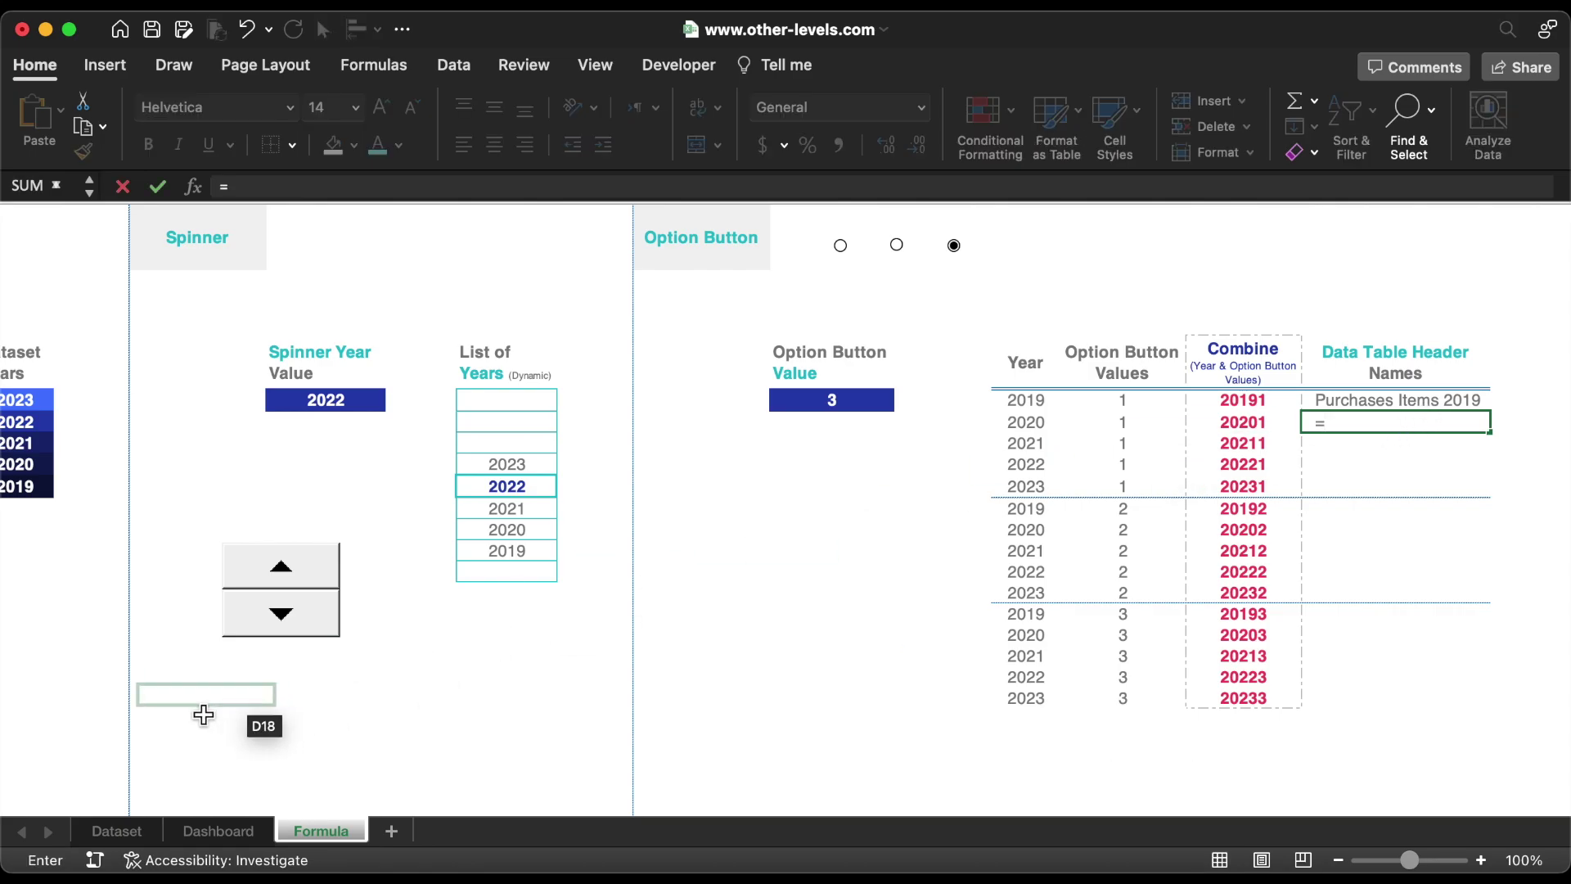
left_click(117, 831)
left_click(270, 475)
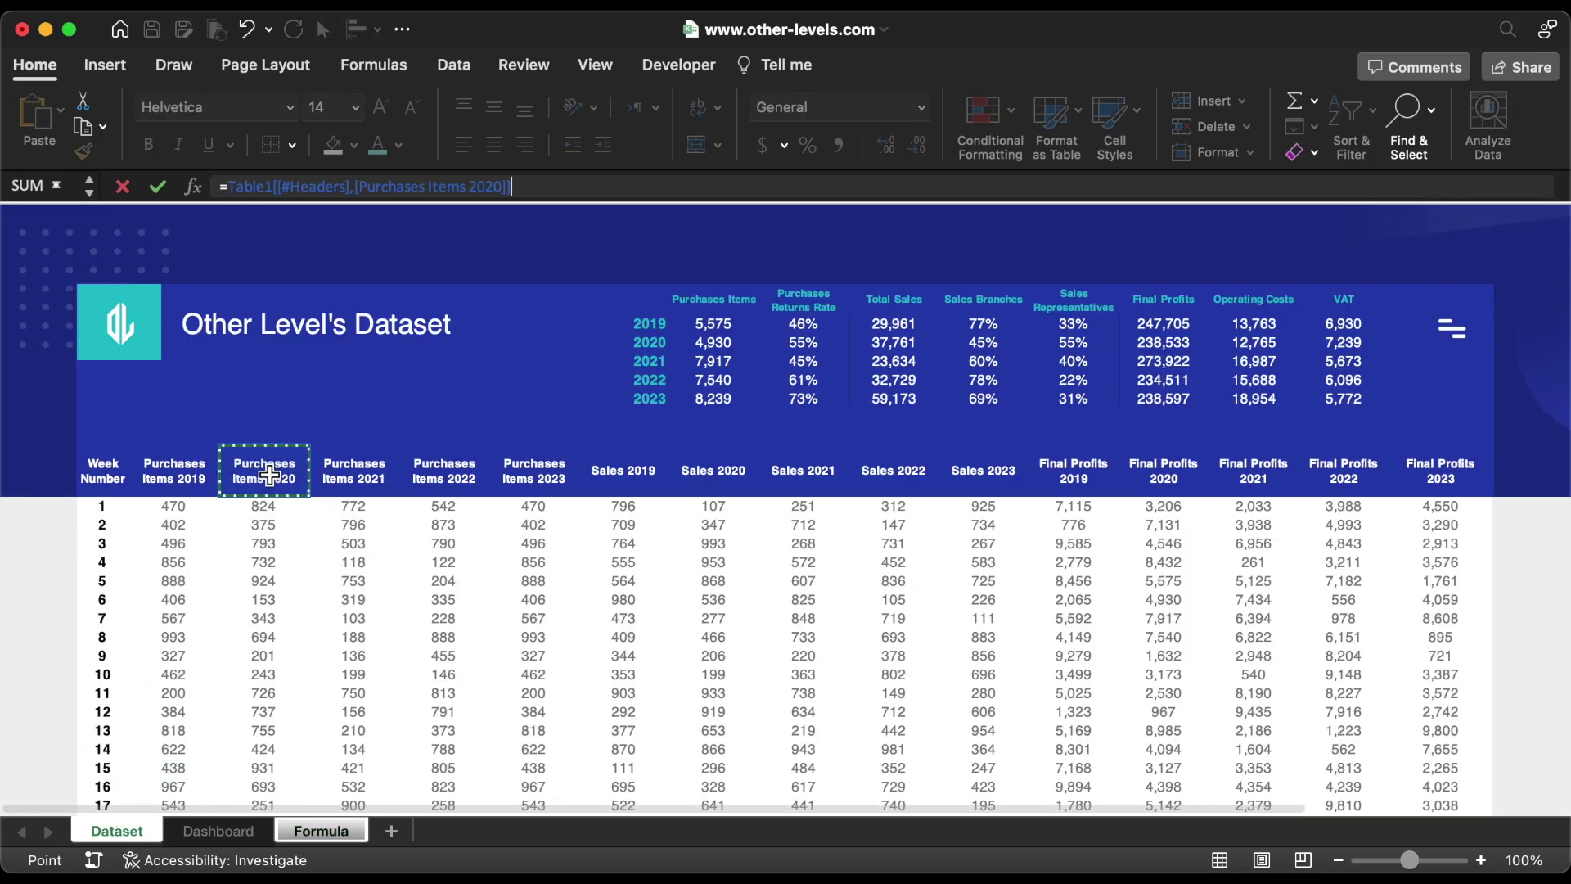
key("Return")
Complete the first header names block with references to the Dataset headers Purchases Items 2021, 2022 and 2023
type("=")
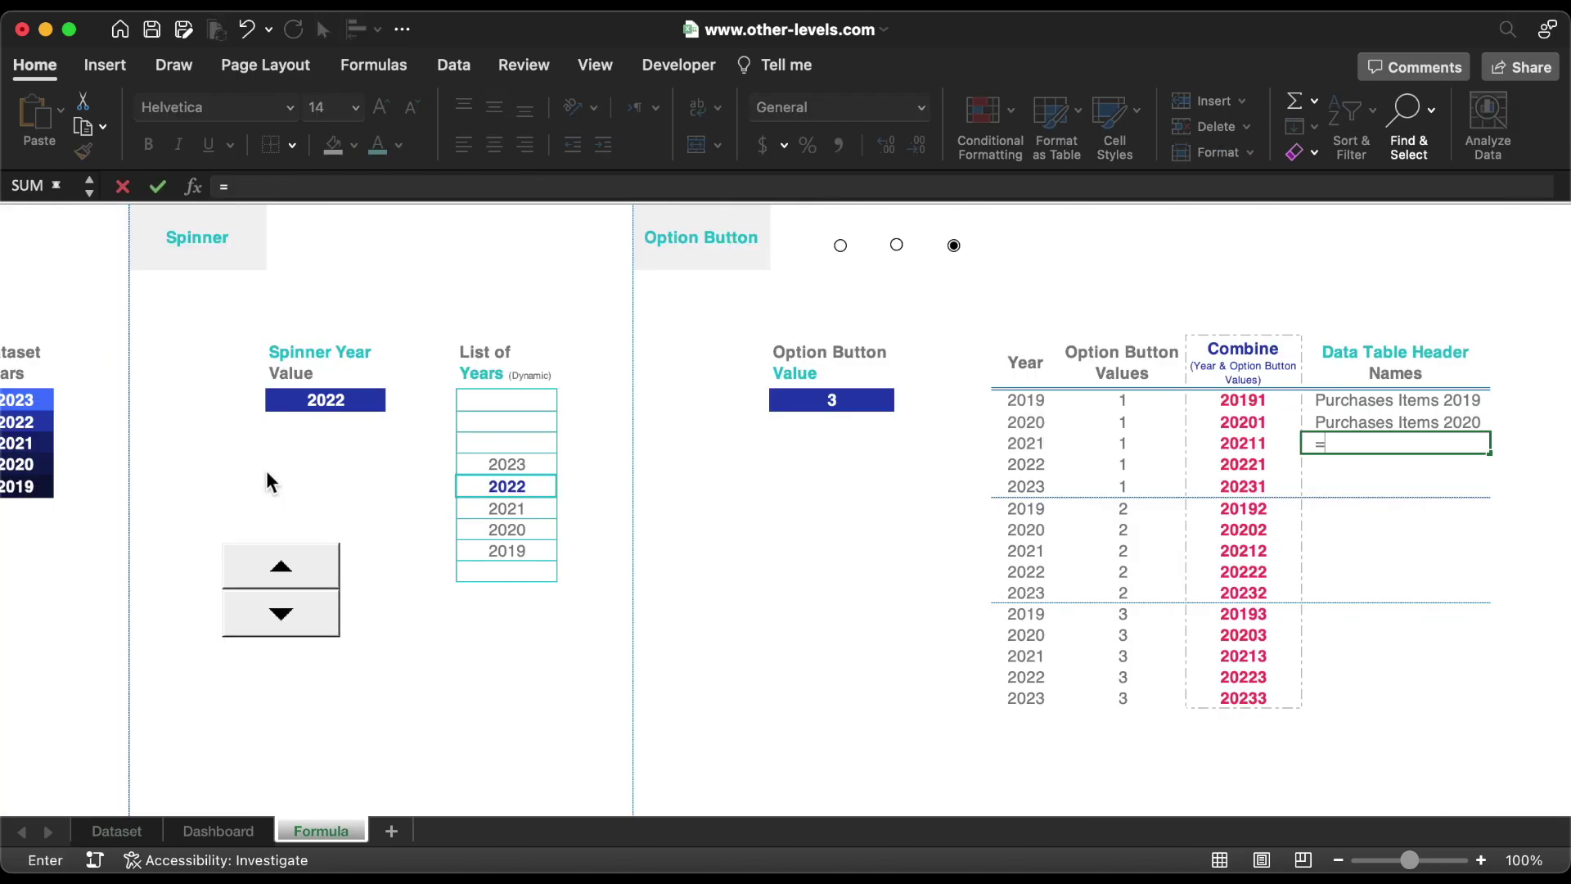
left_click(117, 831)
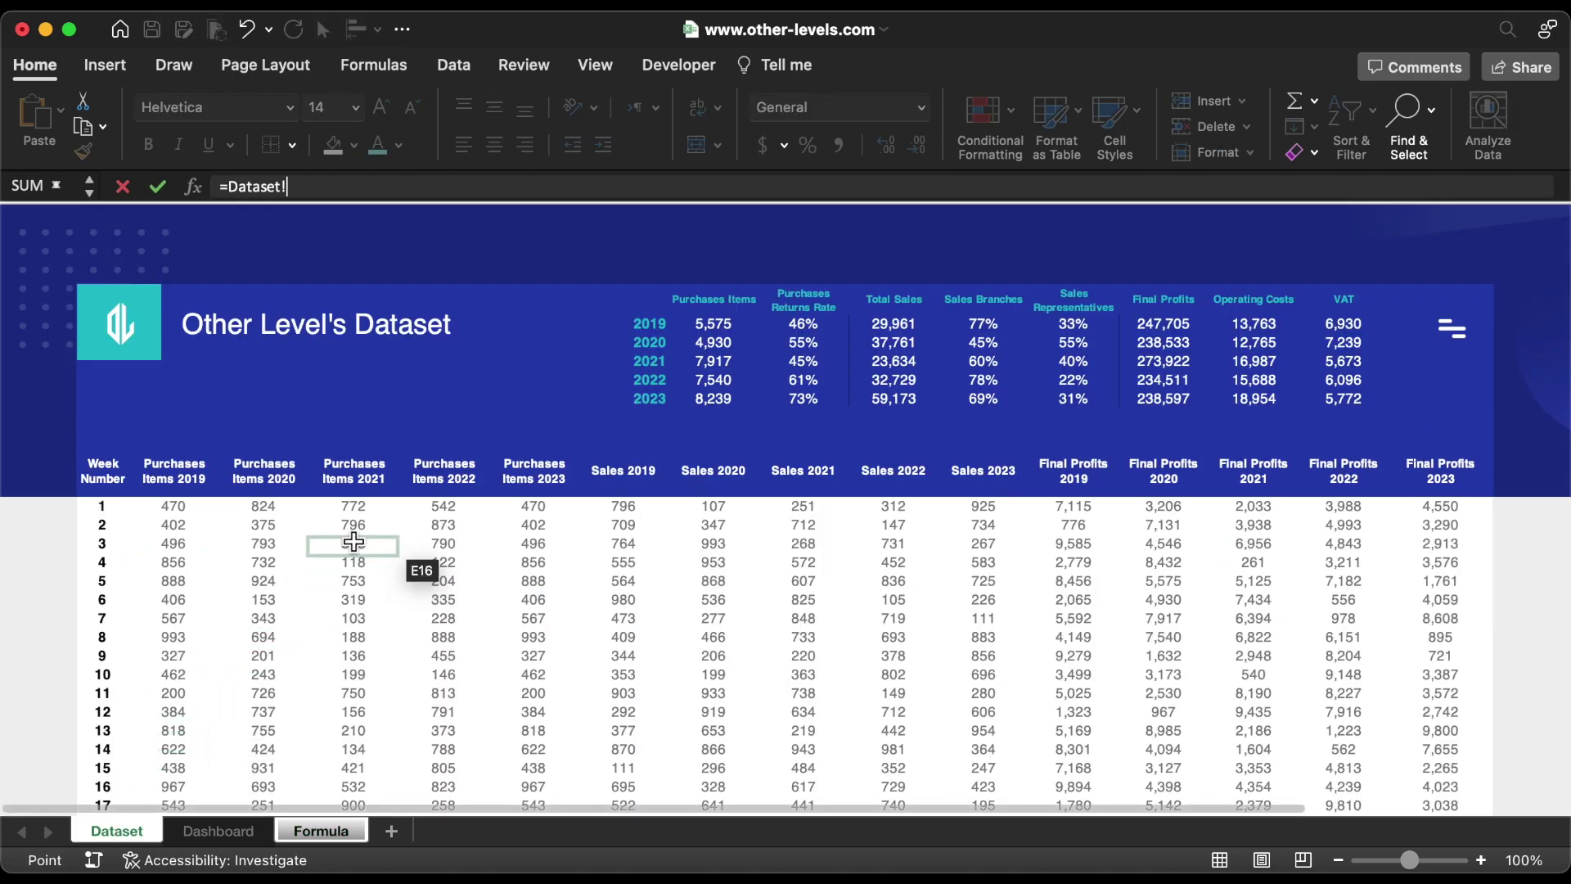
left_click(361, 483)
key("Return")
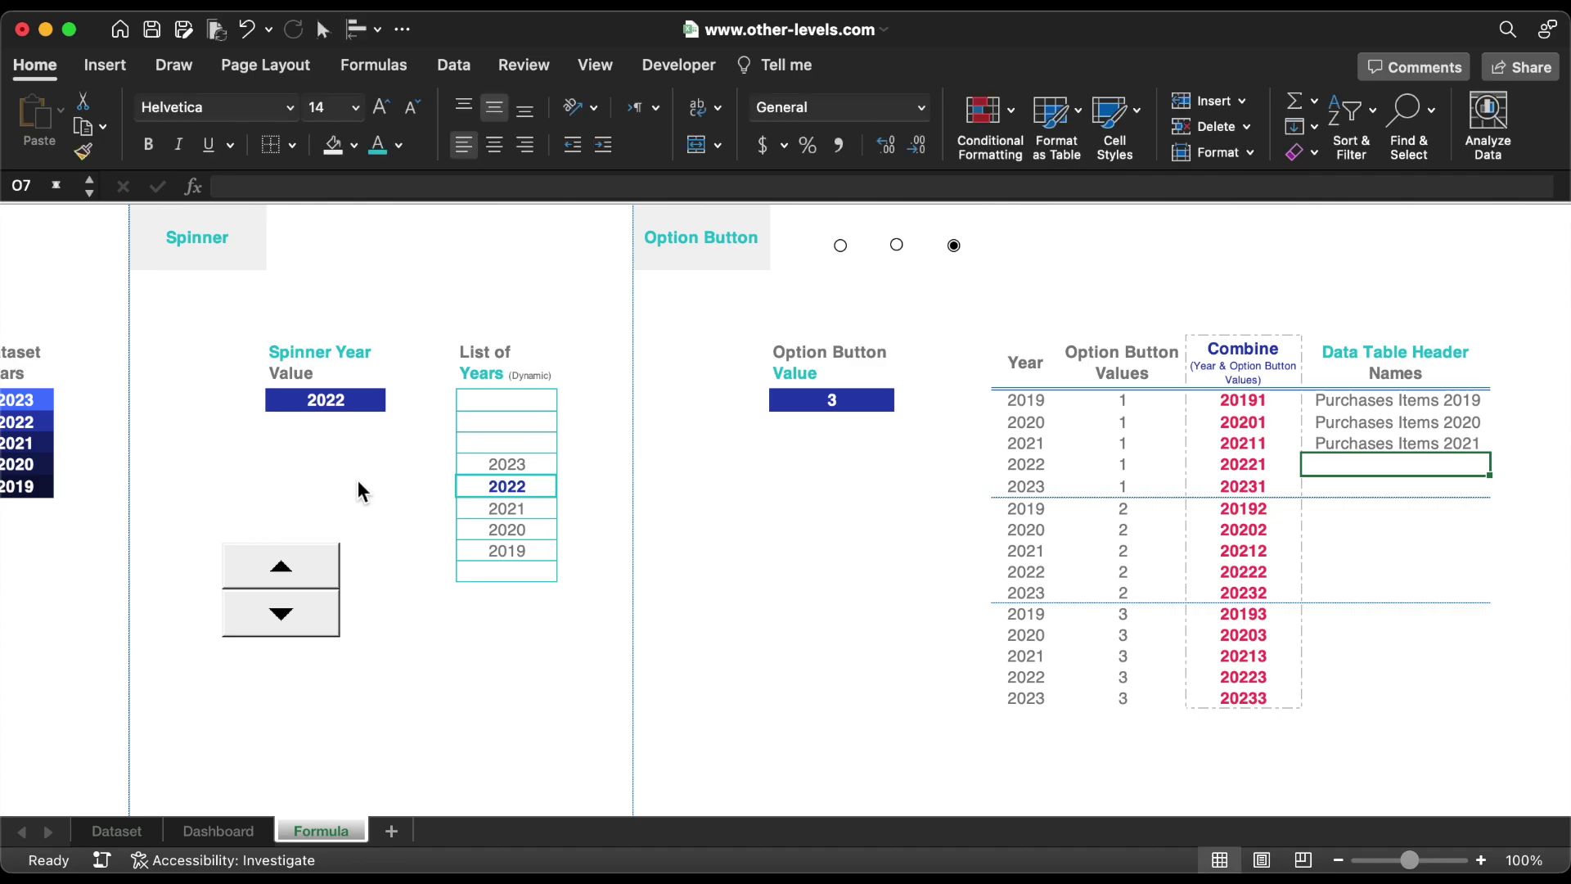
type("=")
left_click(117, 831)
left_click(376, 561)
key("Return")
type("=")
left_click(117, 831)
left_click(543, 484)
key("Return")
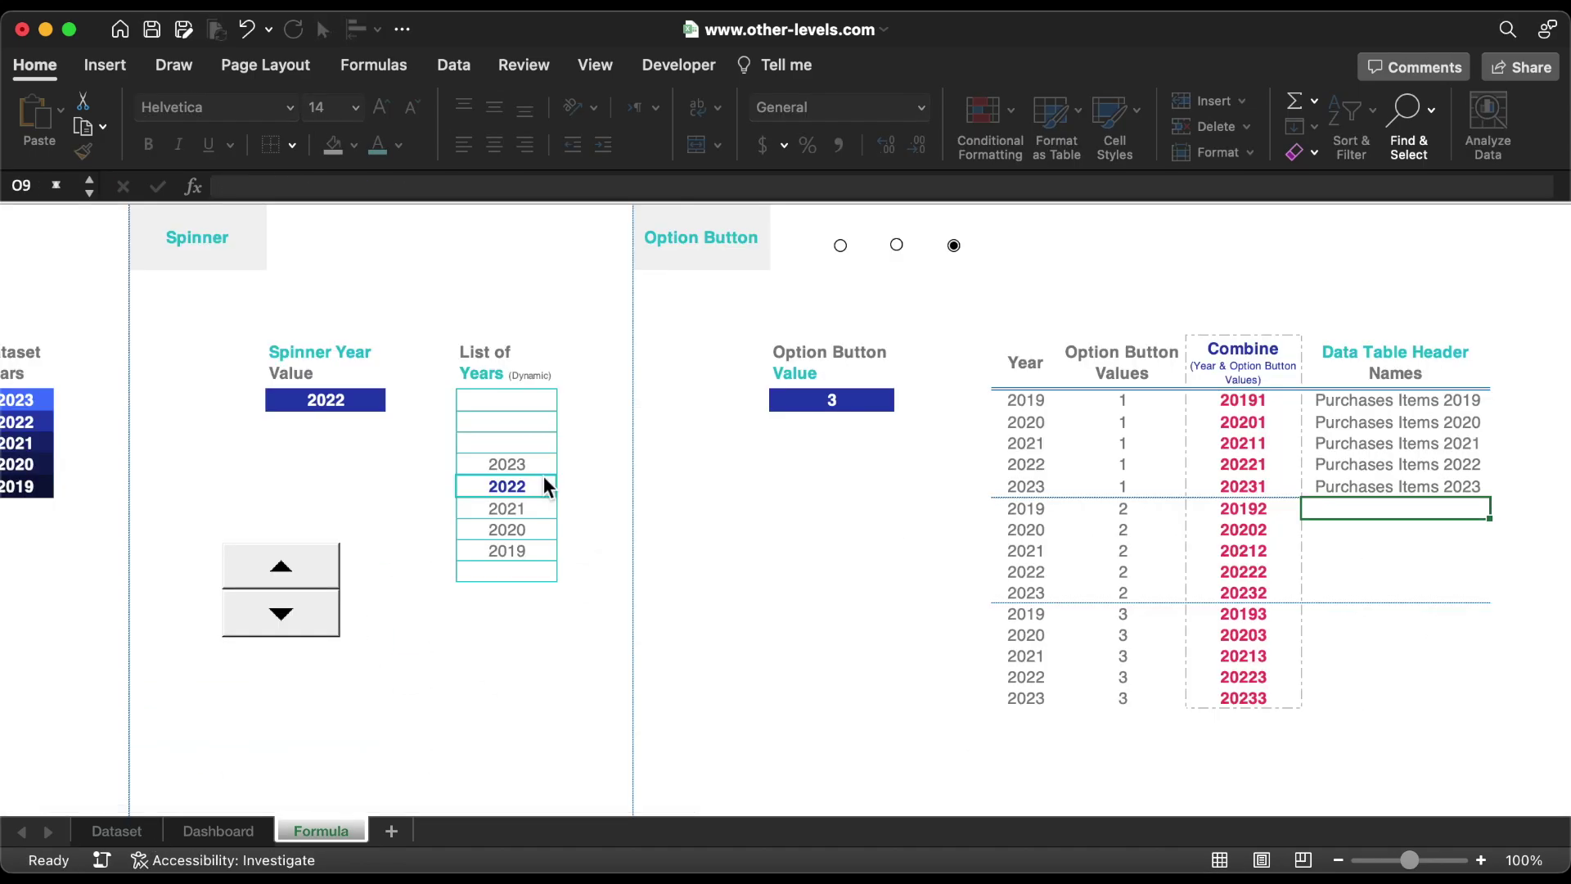
Fill the second header names block, starting at O9, with references to the Dataset headers Sales 2019 through Sales 2023
left_click(117, 831)
left_click(620, 490)
key("Return")
left_click(117, 831)
left_click(711, 491)
key("Return")
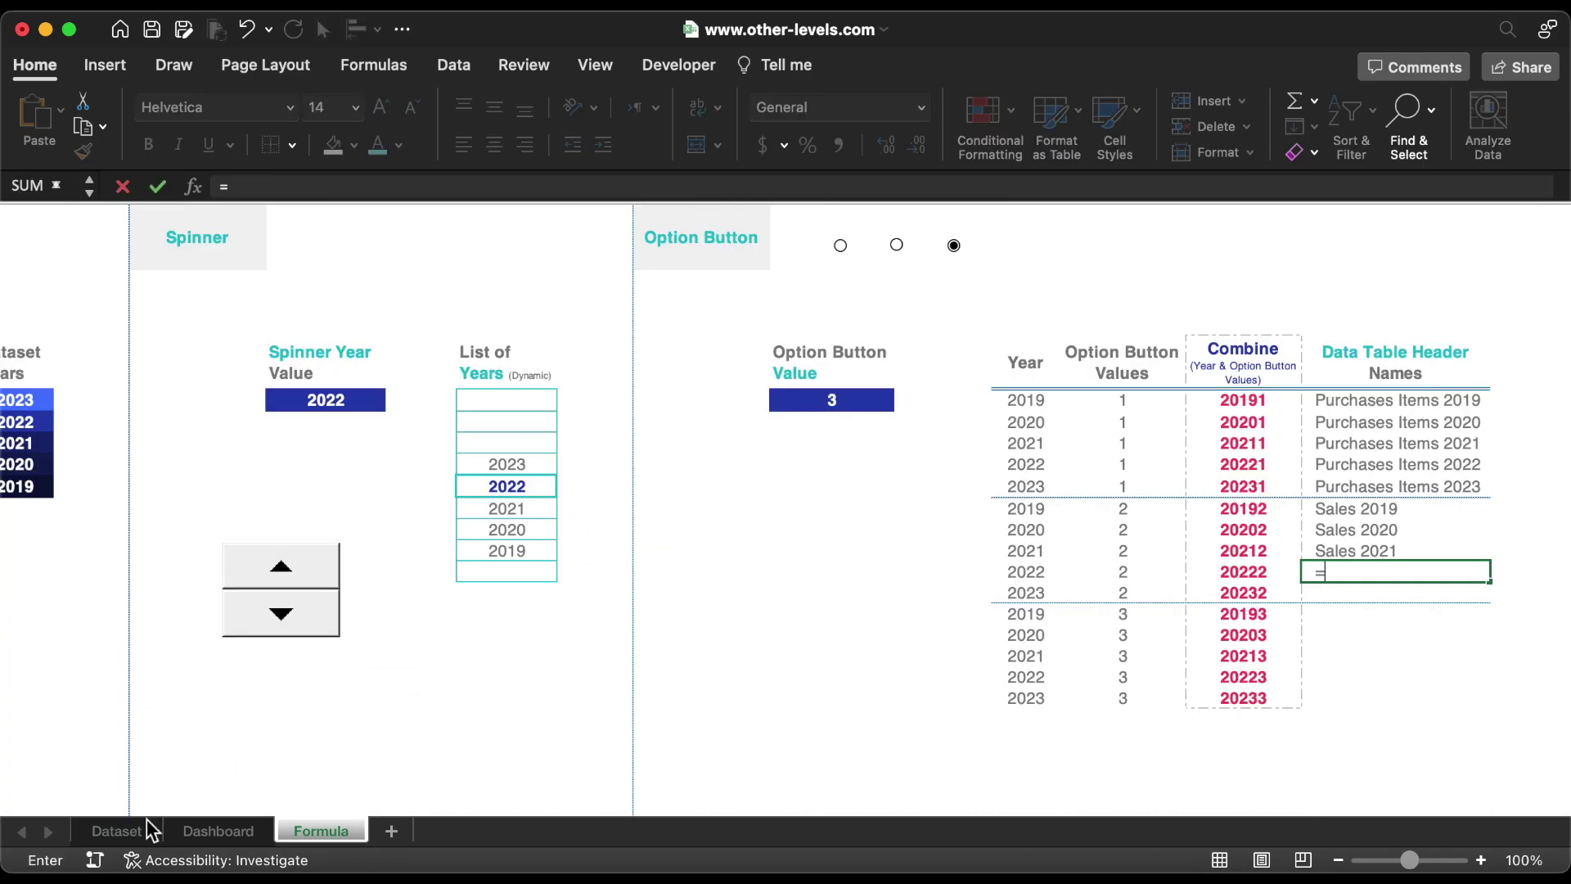
left_click(117, 831)
left_click(810, 491)
left_click(117, 831)
left_click(982, 470)
key("Return")
Fill the third header names block, starting at O14, with references to the Dataset headers Final Profits 2019 through Final Profits 2023
left_click(1074, 471)
key("Return")
left_click(1164, 470)
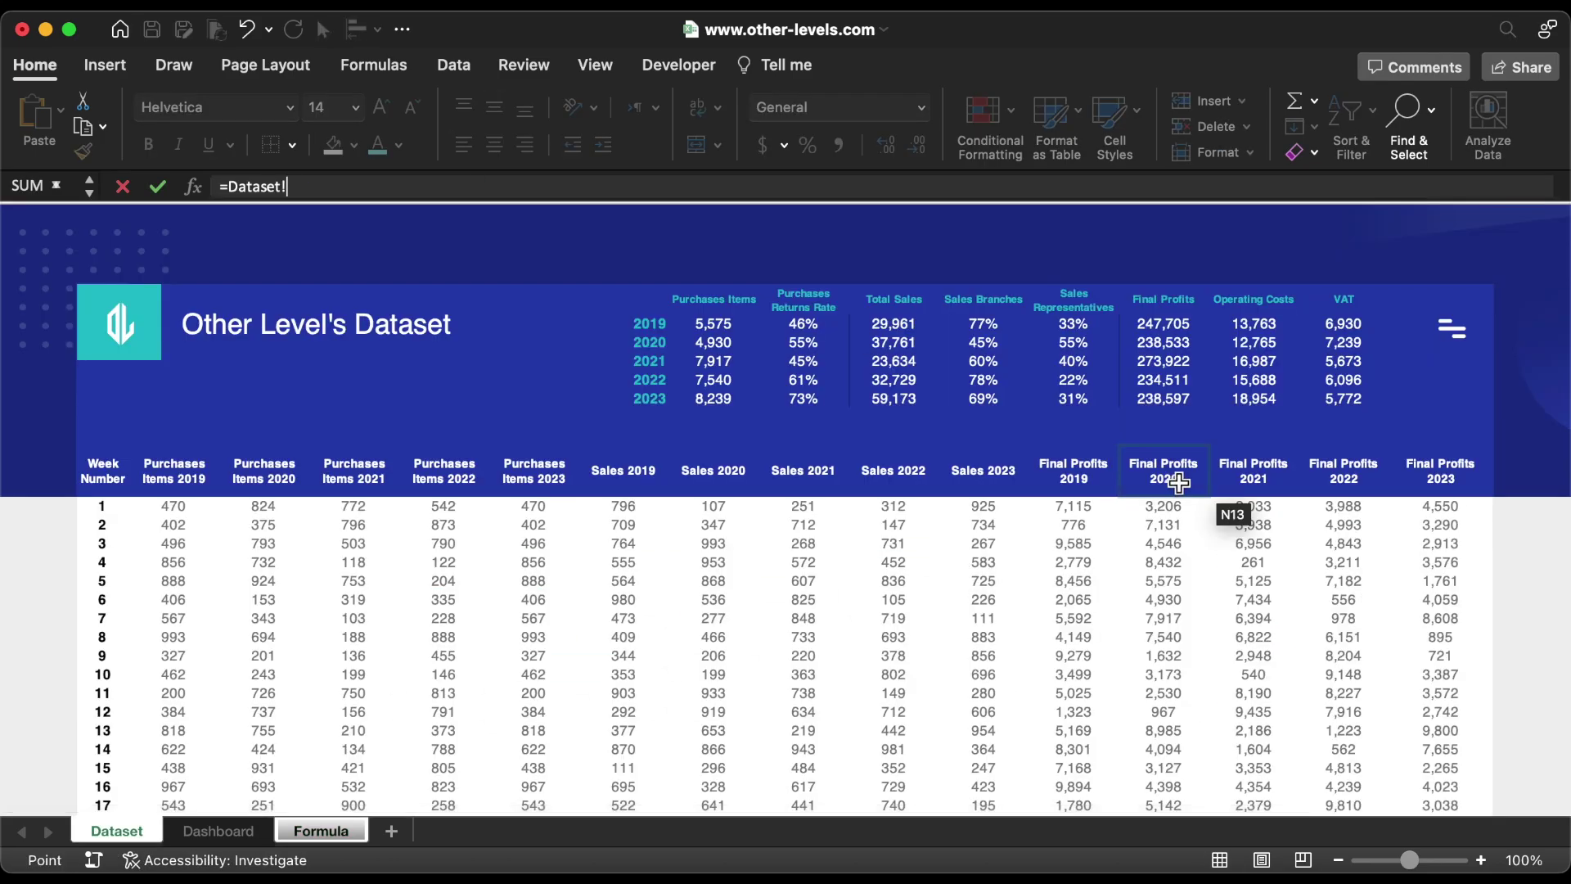
key("Return")
left_click(1252, 470)
key("Return")
left_click(117, 831)
left_click(1343, 470)
key("Return")
left_click(117, 831)
left_click(1440, 471)
key("Return")
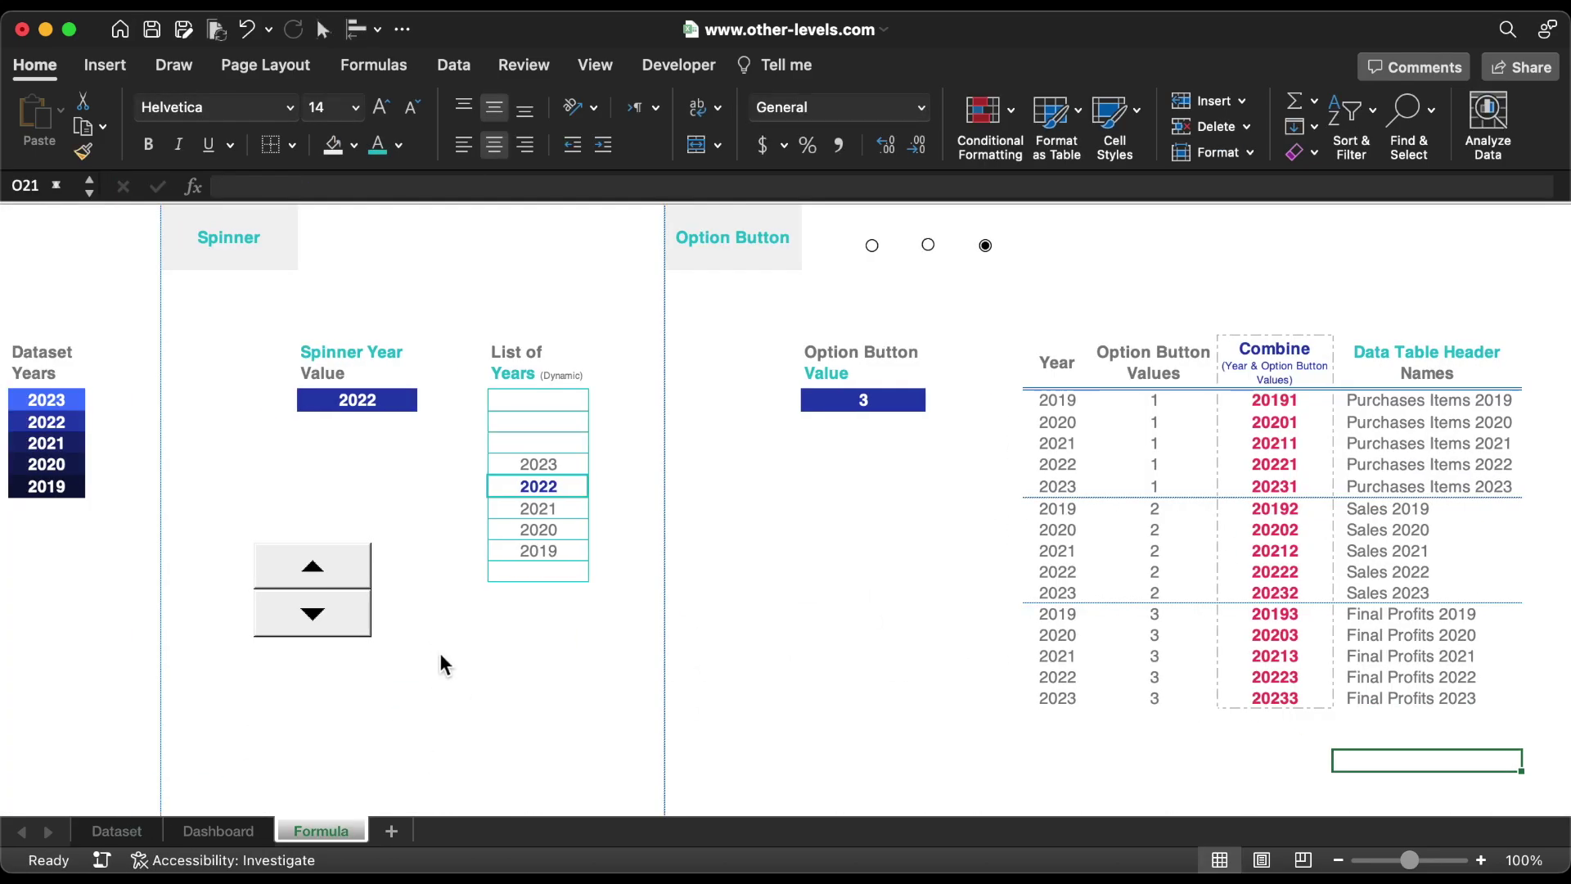
Move the year spinner into the Option Button section, below the Option Button Value cell
left_click(373, 568, "super")
left_click_drag(373, 567, 838, 506)
Join the spinner year and option button value in the Spinner and Option Button cell, in bold, with =CONCATENATE(E4,J4)
scroll(1064, 491, "right", 5)
left_click(1387, 409)
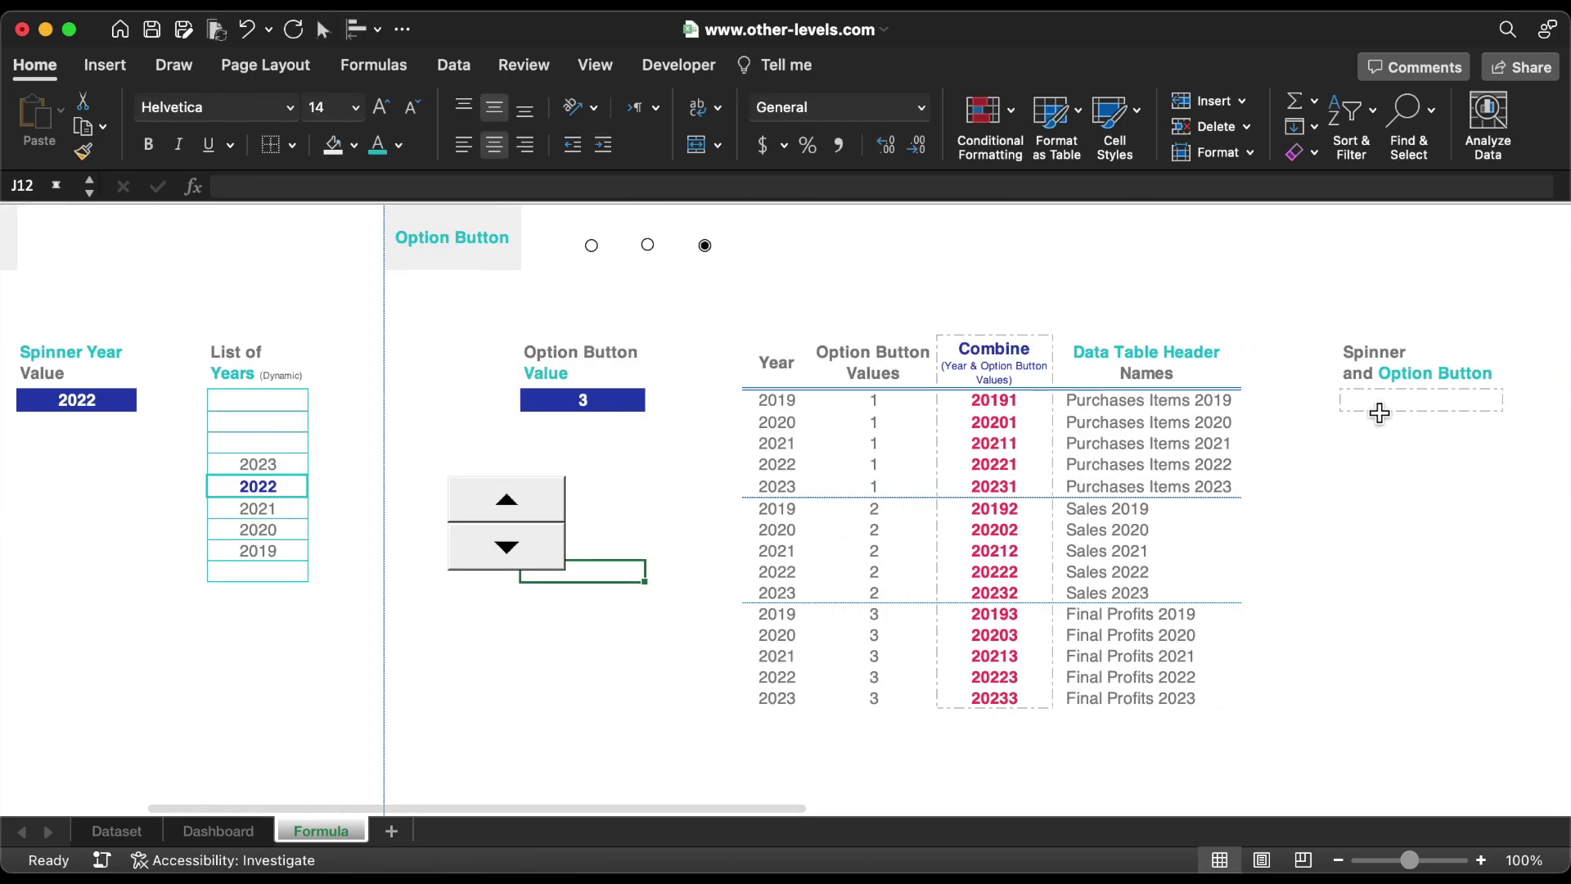
key("super+b")
type("=con")
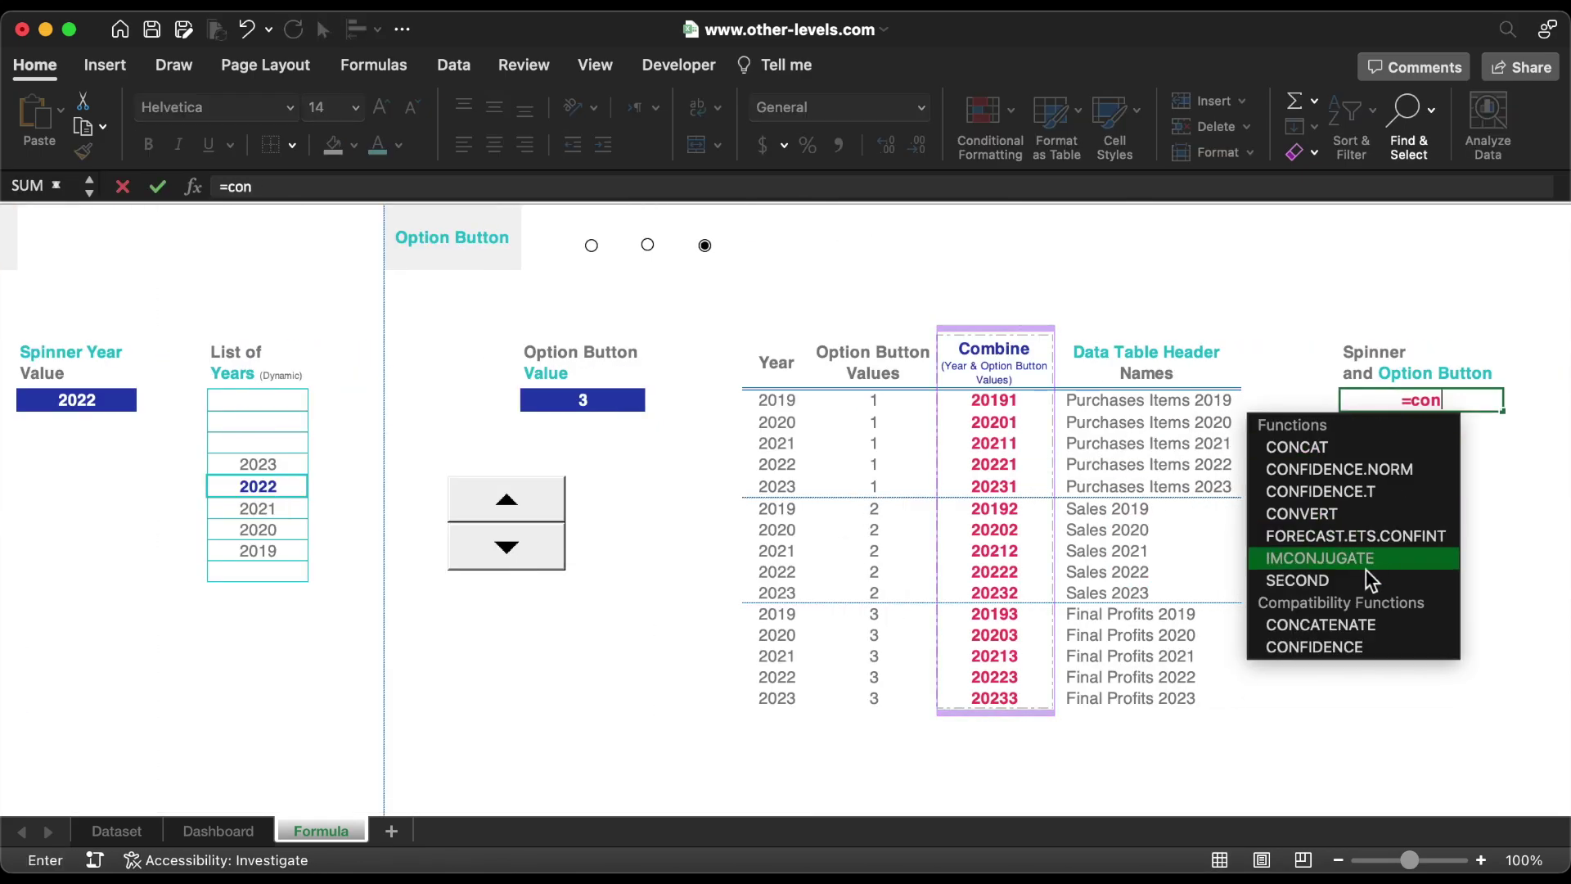
double_click(1358, 626)
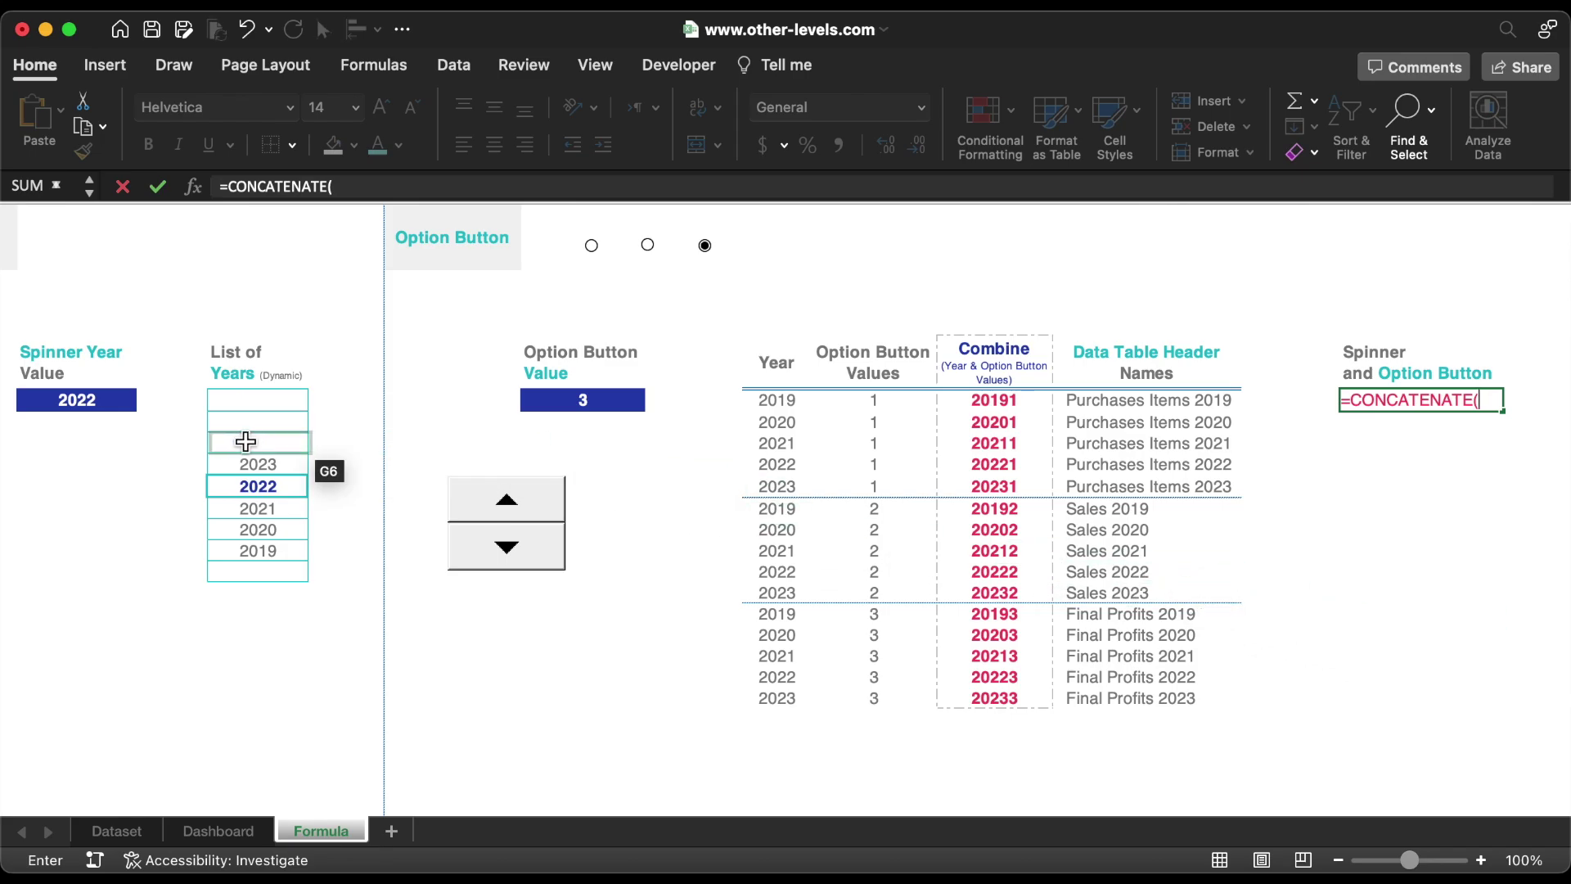
left_click(103, 409)
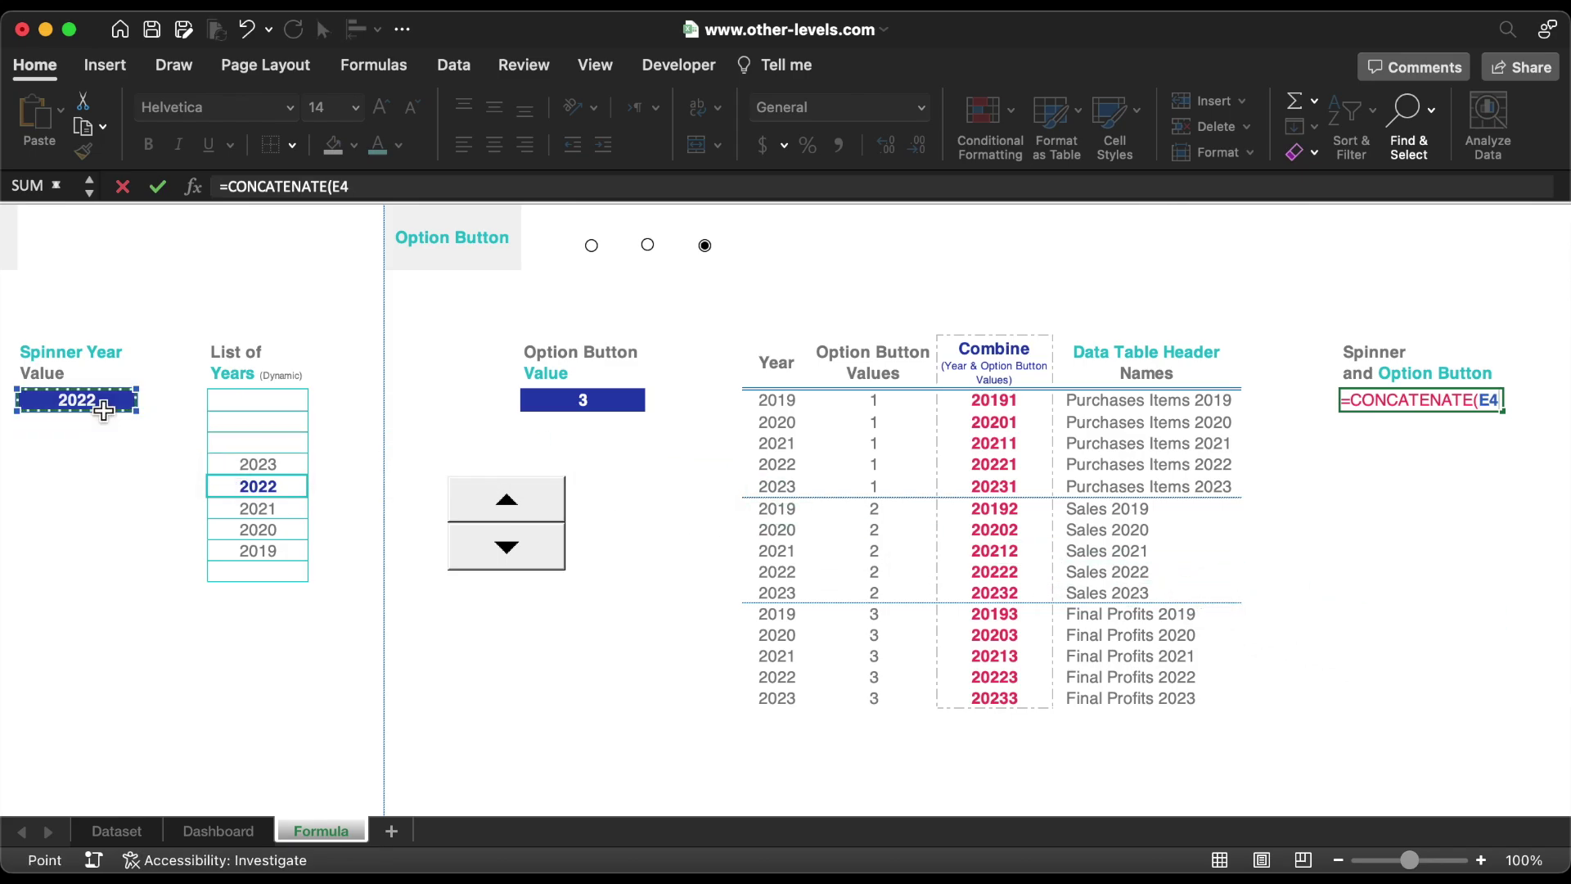
type(",")
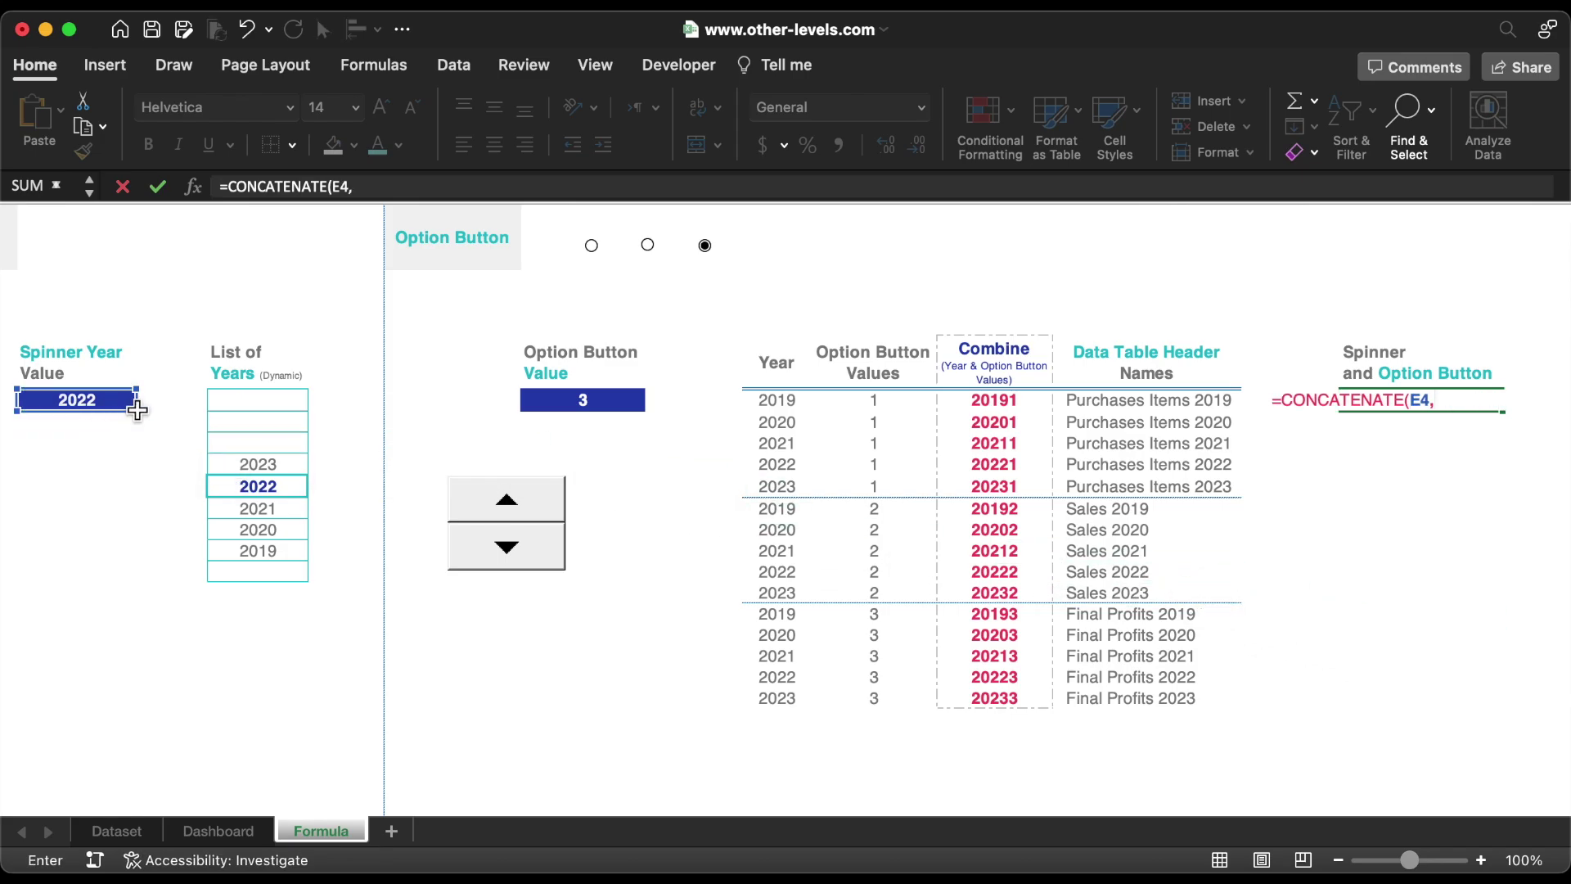
left_click(583, 400)
key("Return")
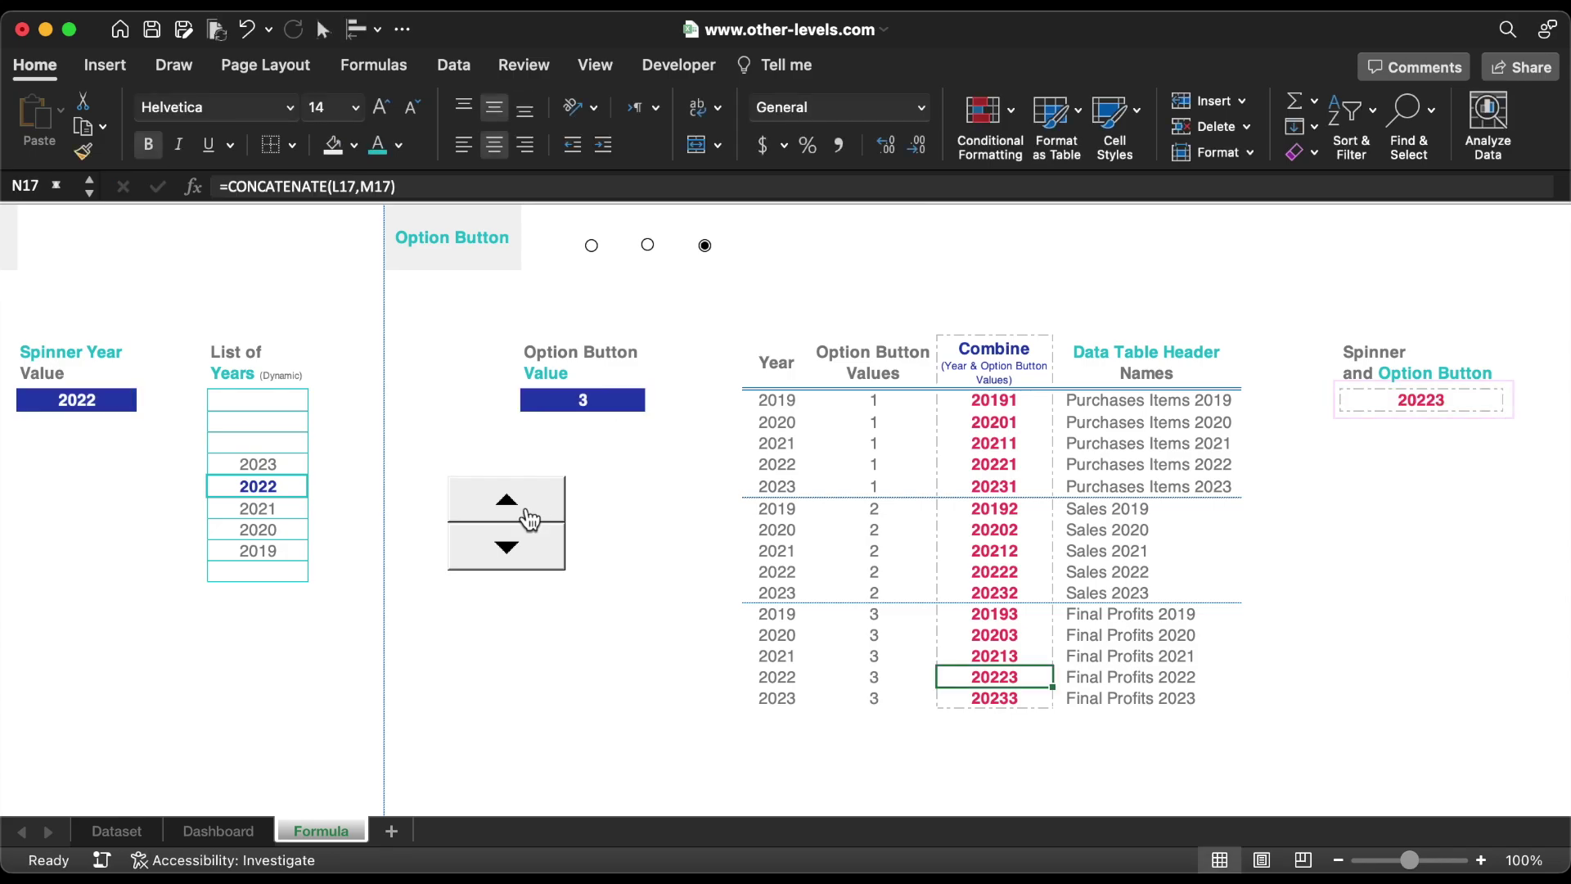
Test the combined Spinner and Option Button value by stepping the spinner year down to 2020
left_click(527, 514)
left_click(531, 556)
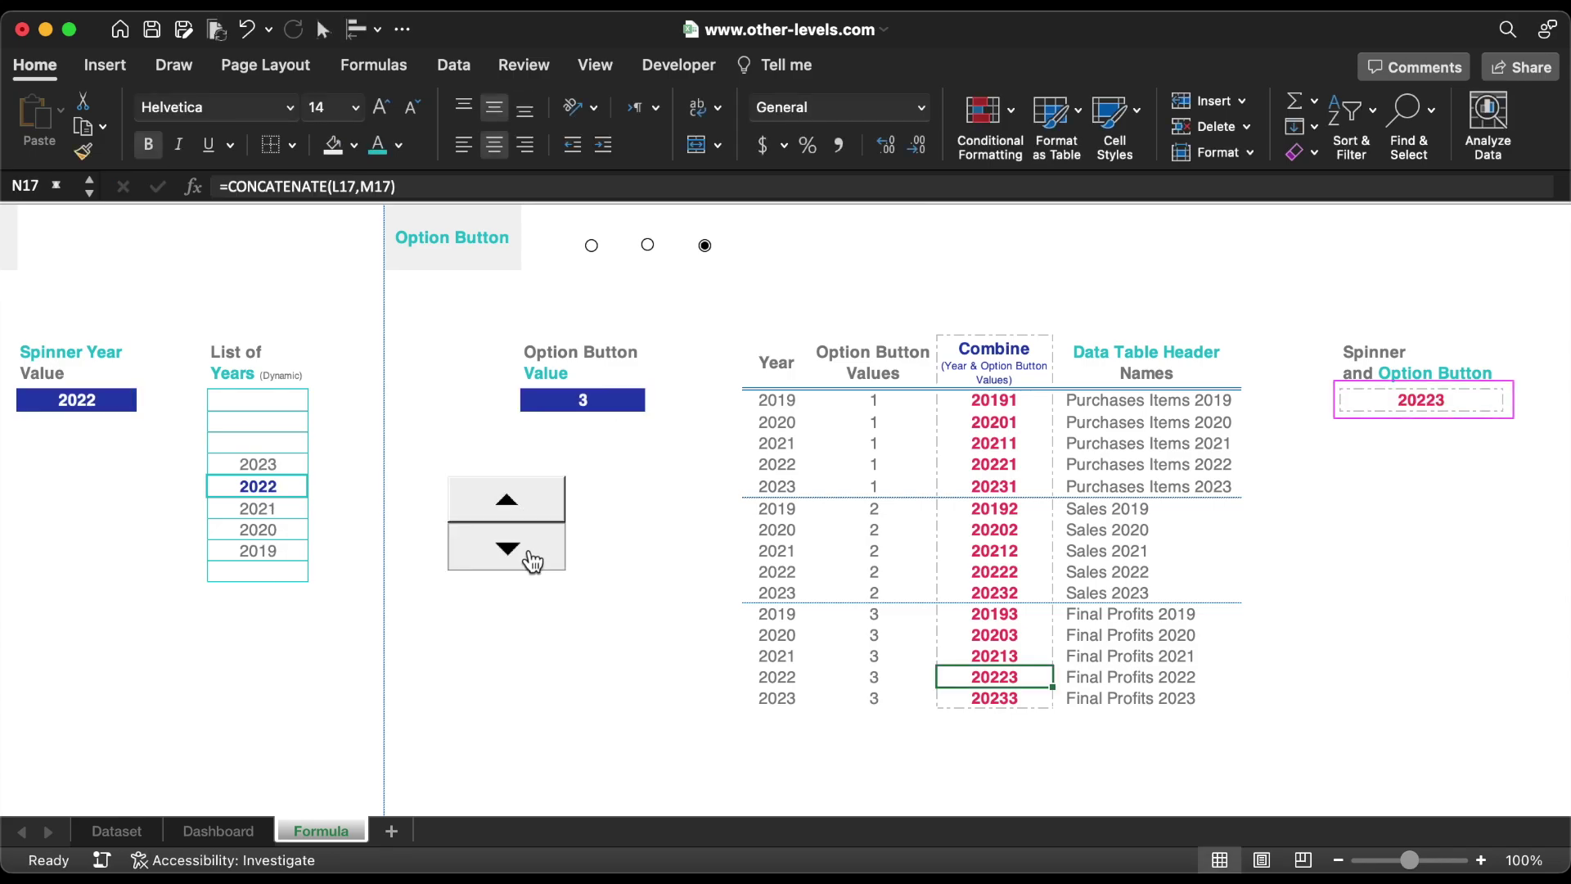
left_click(532, 559)
left_click(532, 559)
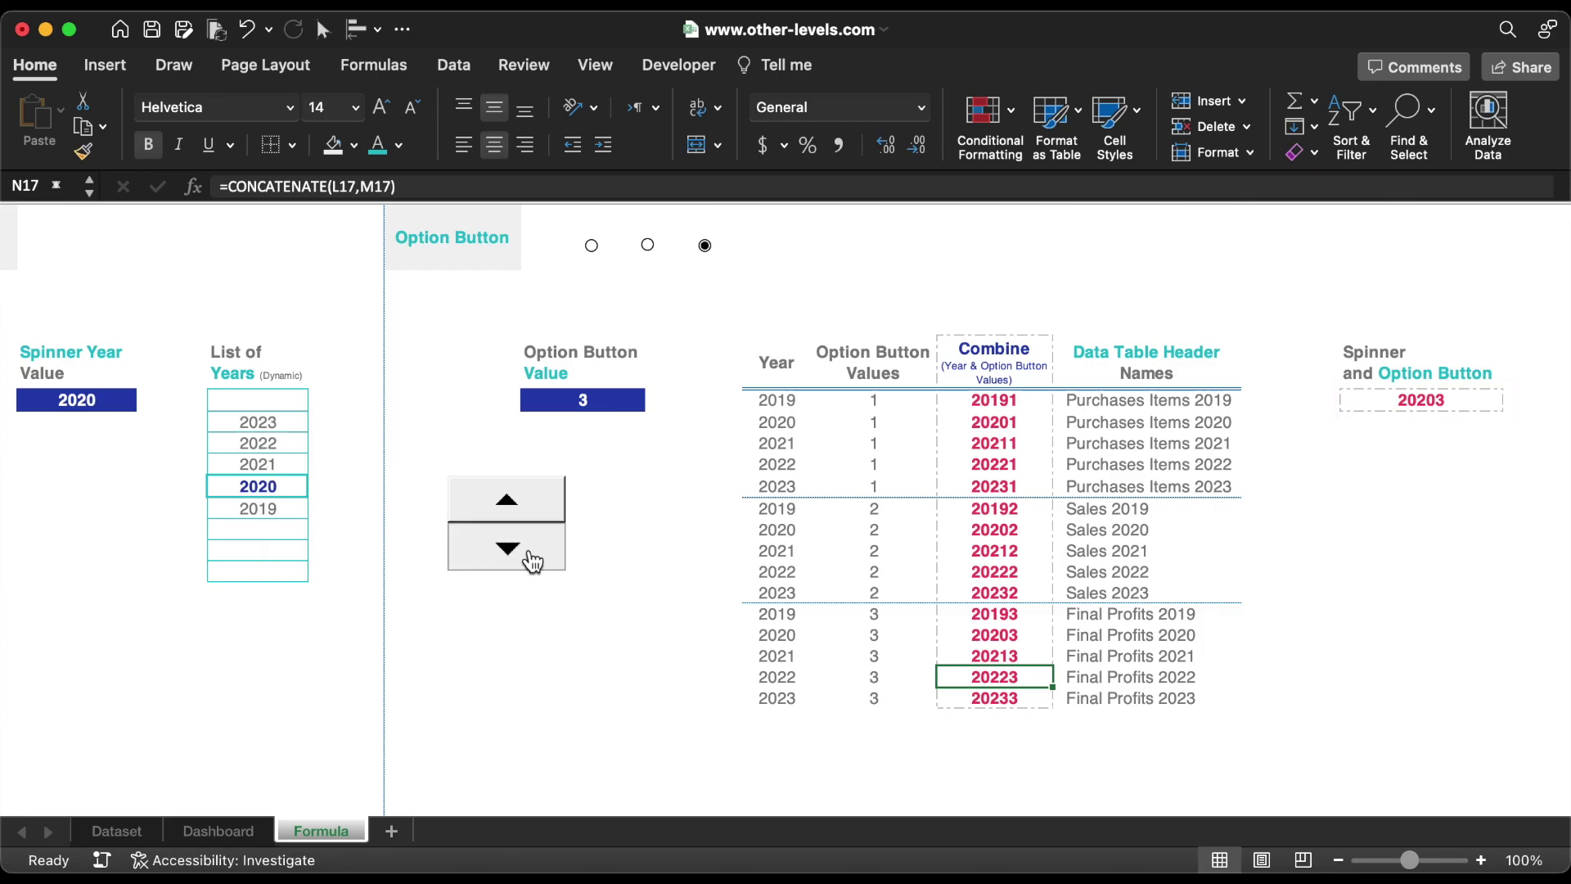
Test the combined value with the second and first option buttons, and step the spinner year up to 2023
left_click(1379, 403)
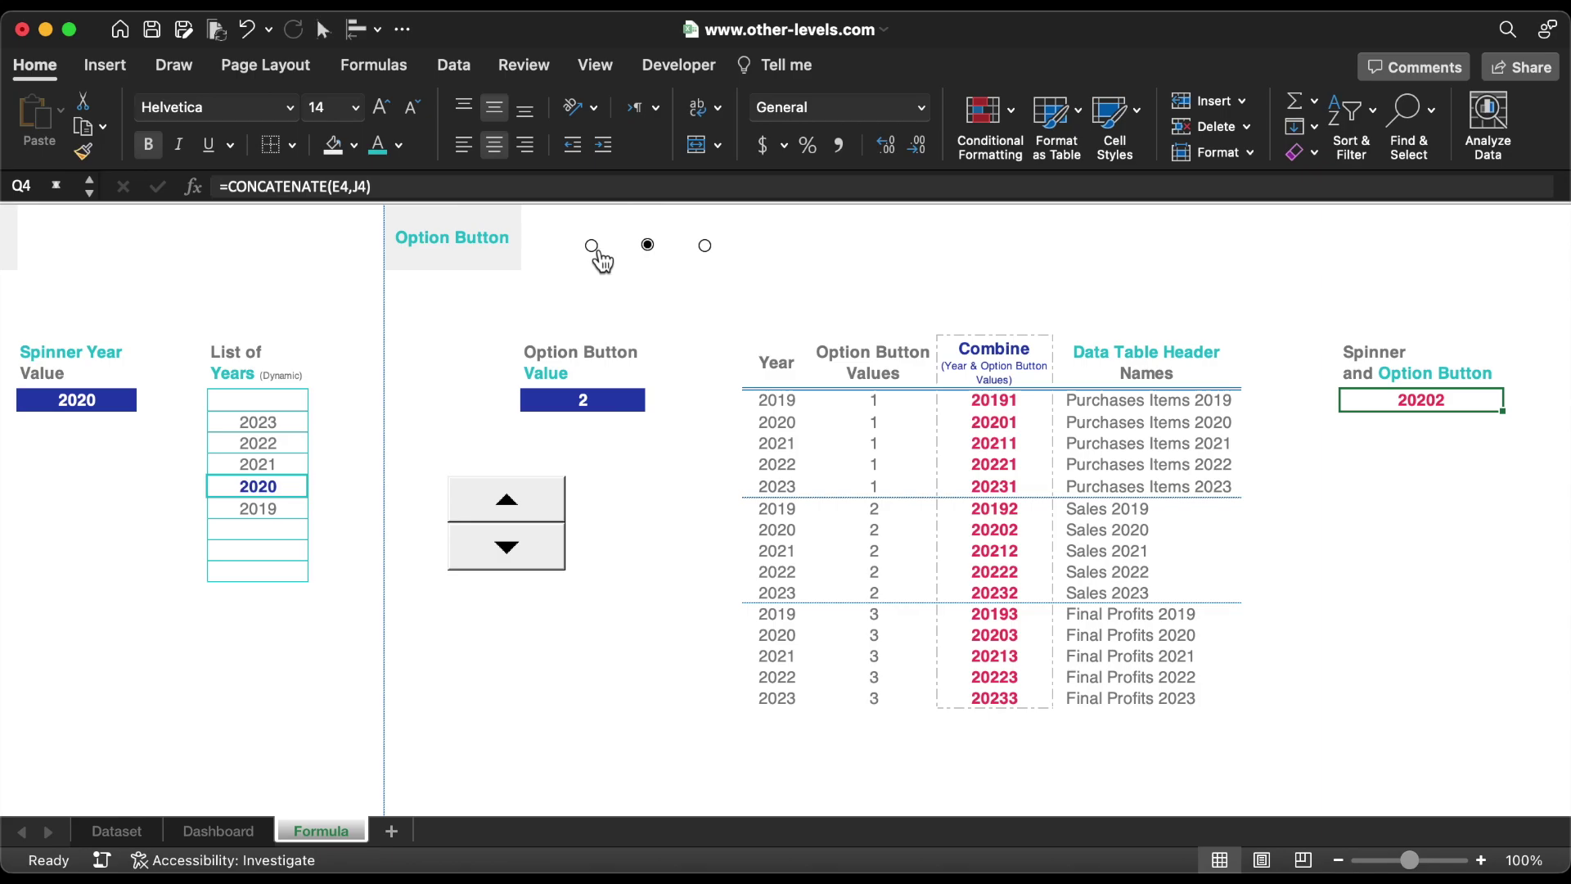
left_click(509, 502)
left_click(509, 502)
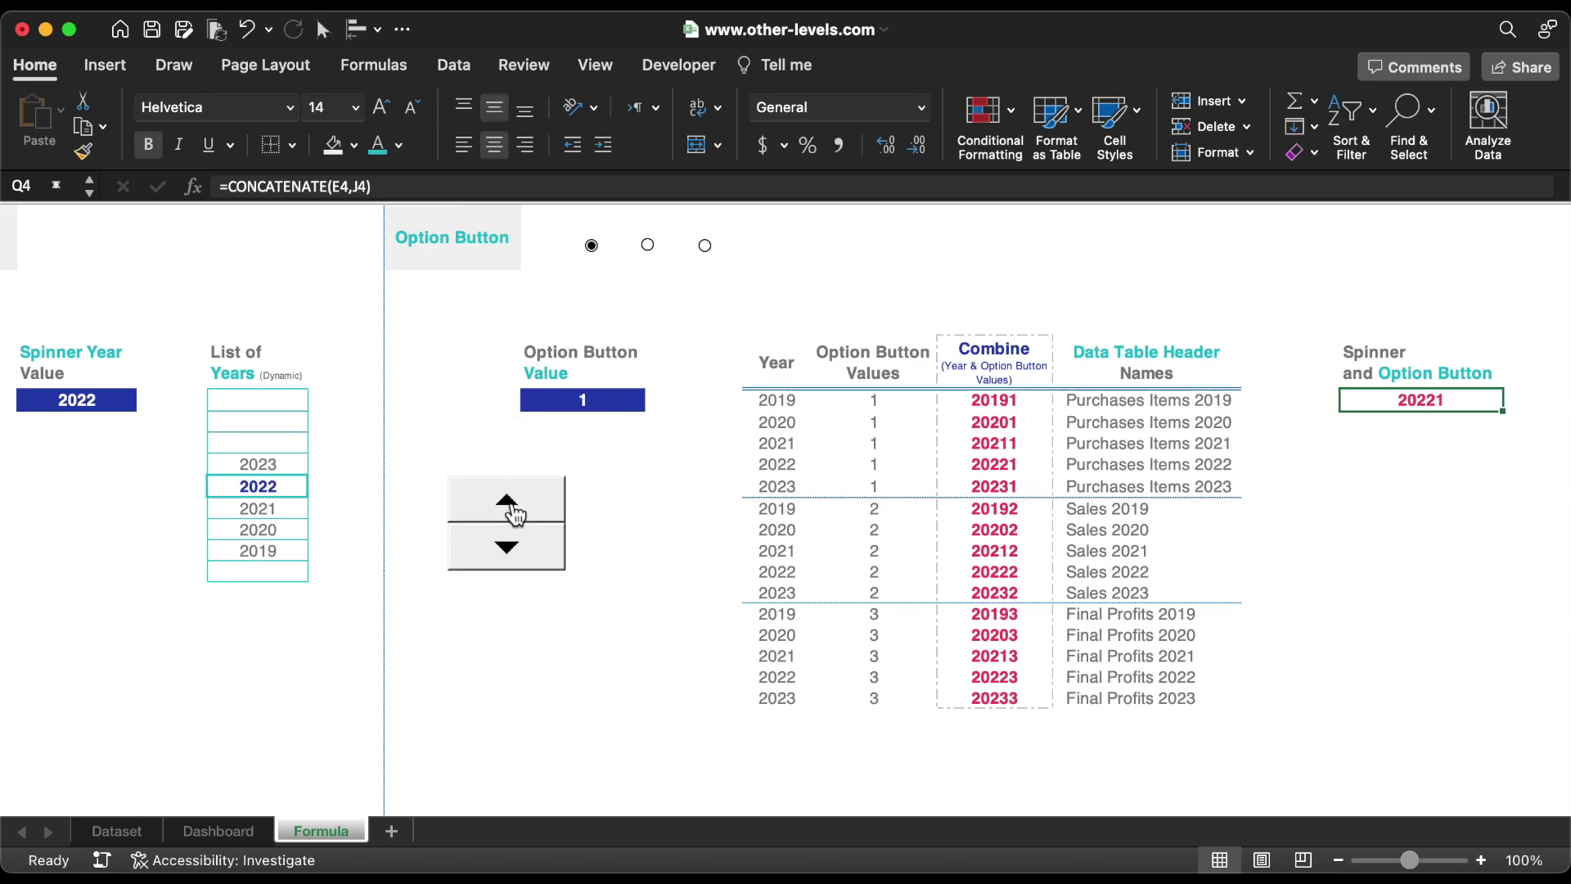
left_click(510, 503)
Fill the Week Number column of the Line Chart Data Source, starting at S4, with a series from 1 to 52
scroll(687, 554, "right", 5)
key("ctrl+c")
key("Right")
key("Right")
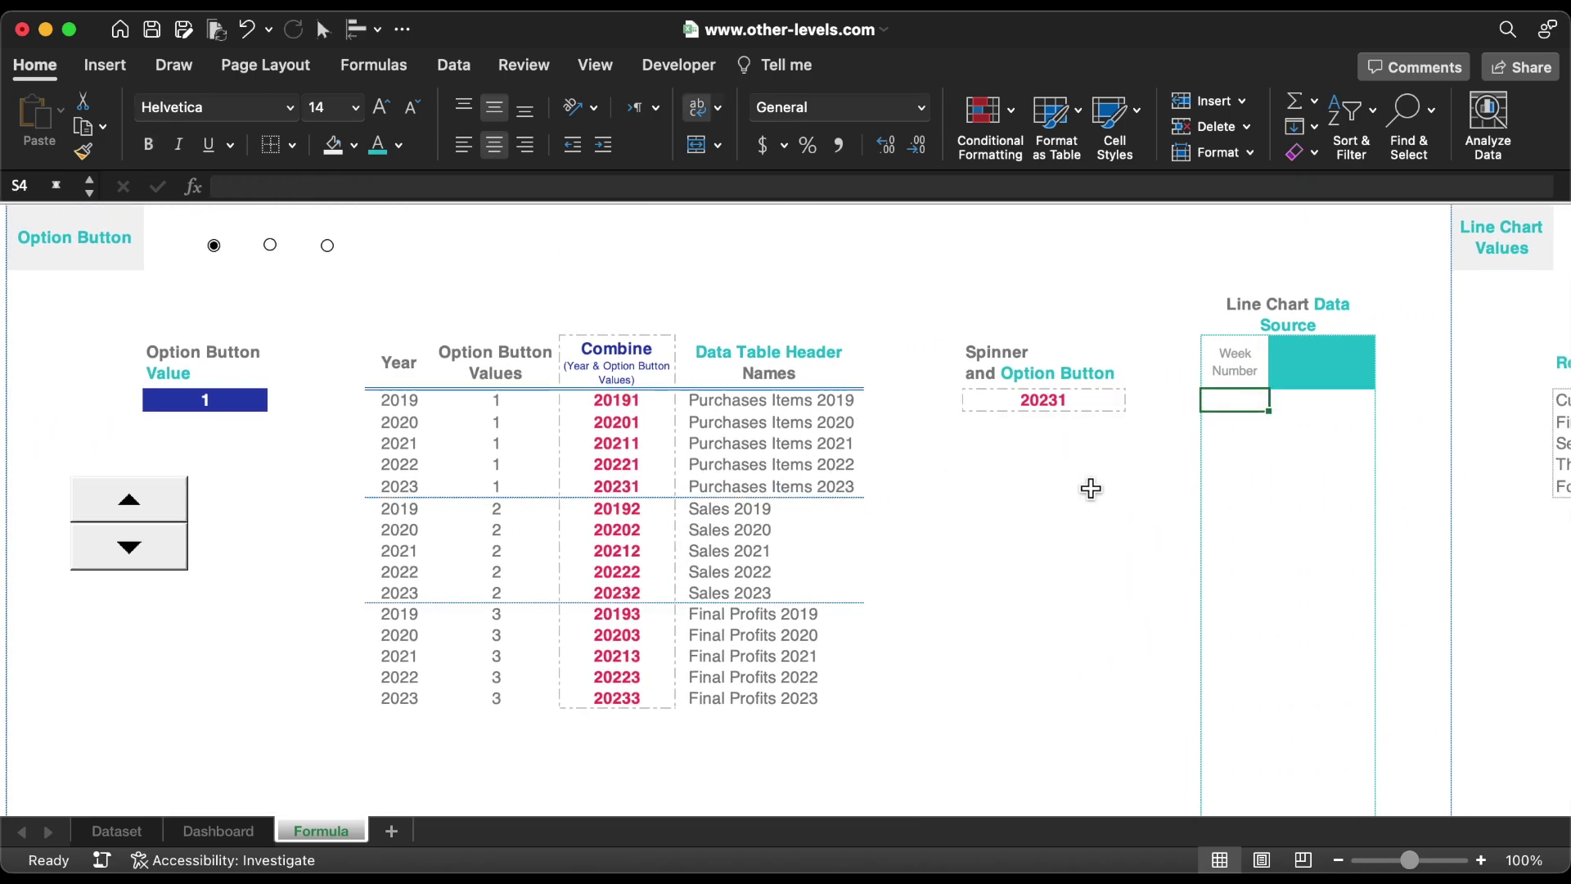
type("1")
key("Return")
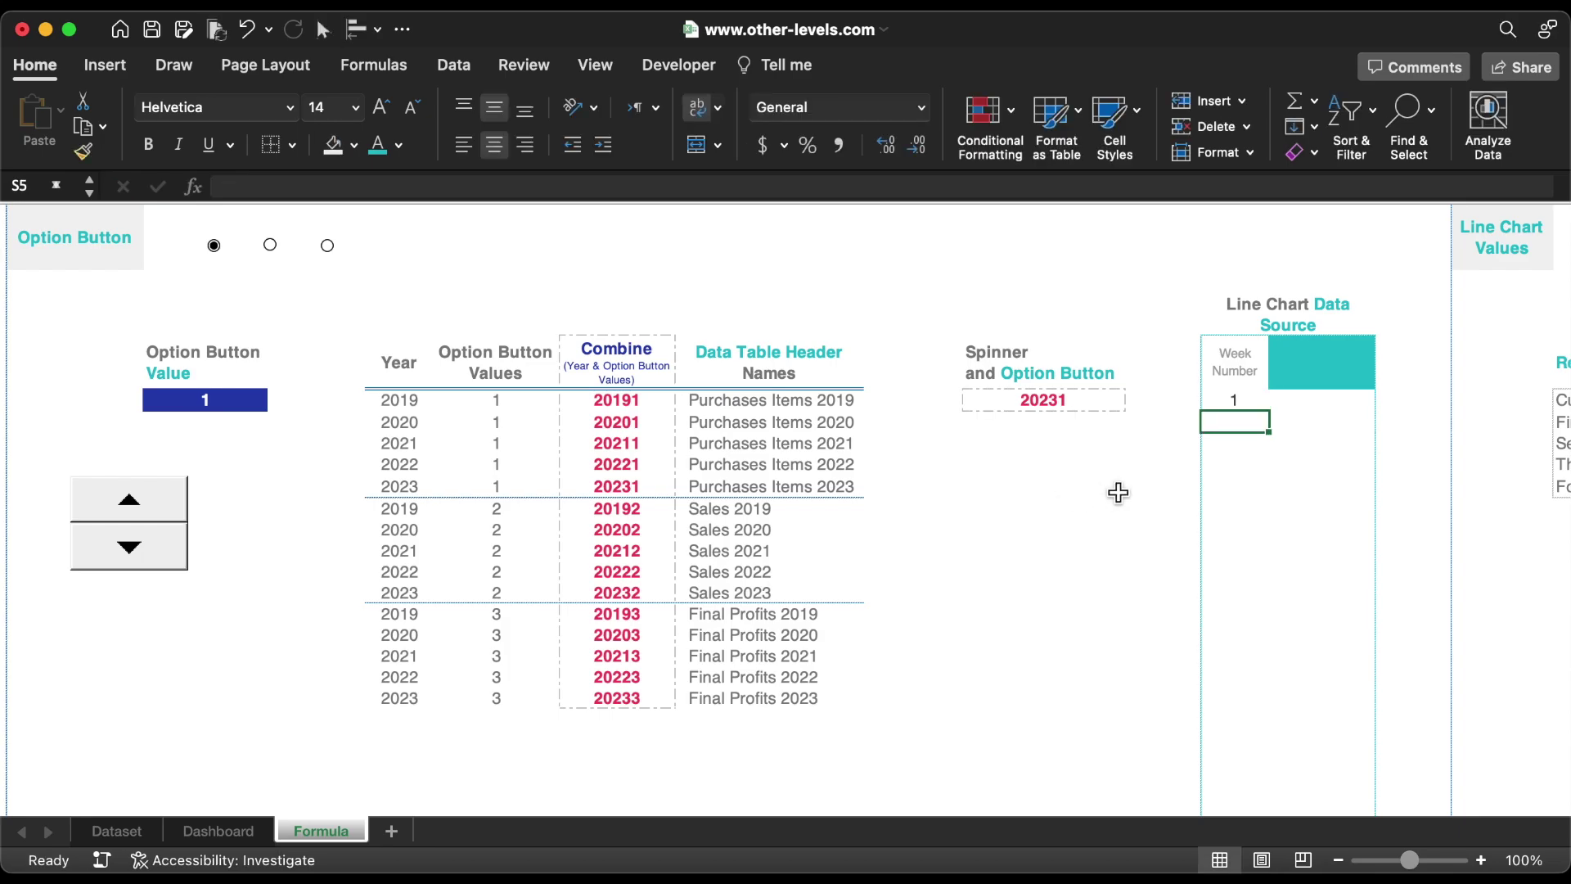
left_click_drag(1275, 413, 1244, 751)
left_click(1291, 767)
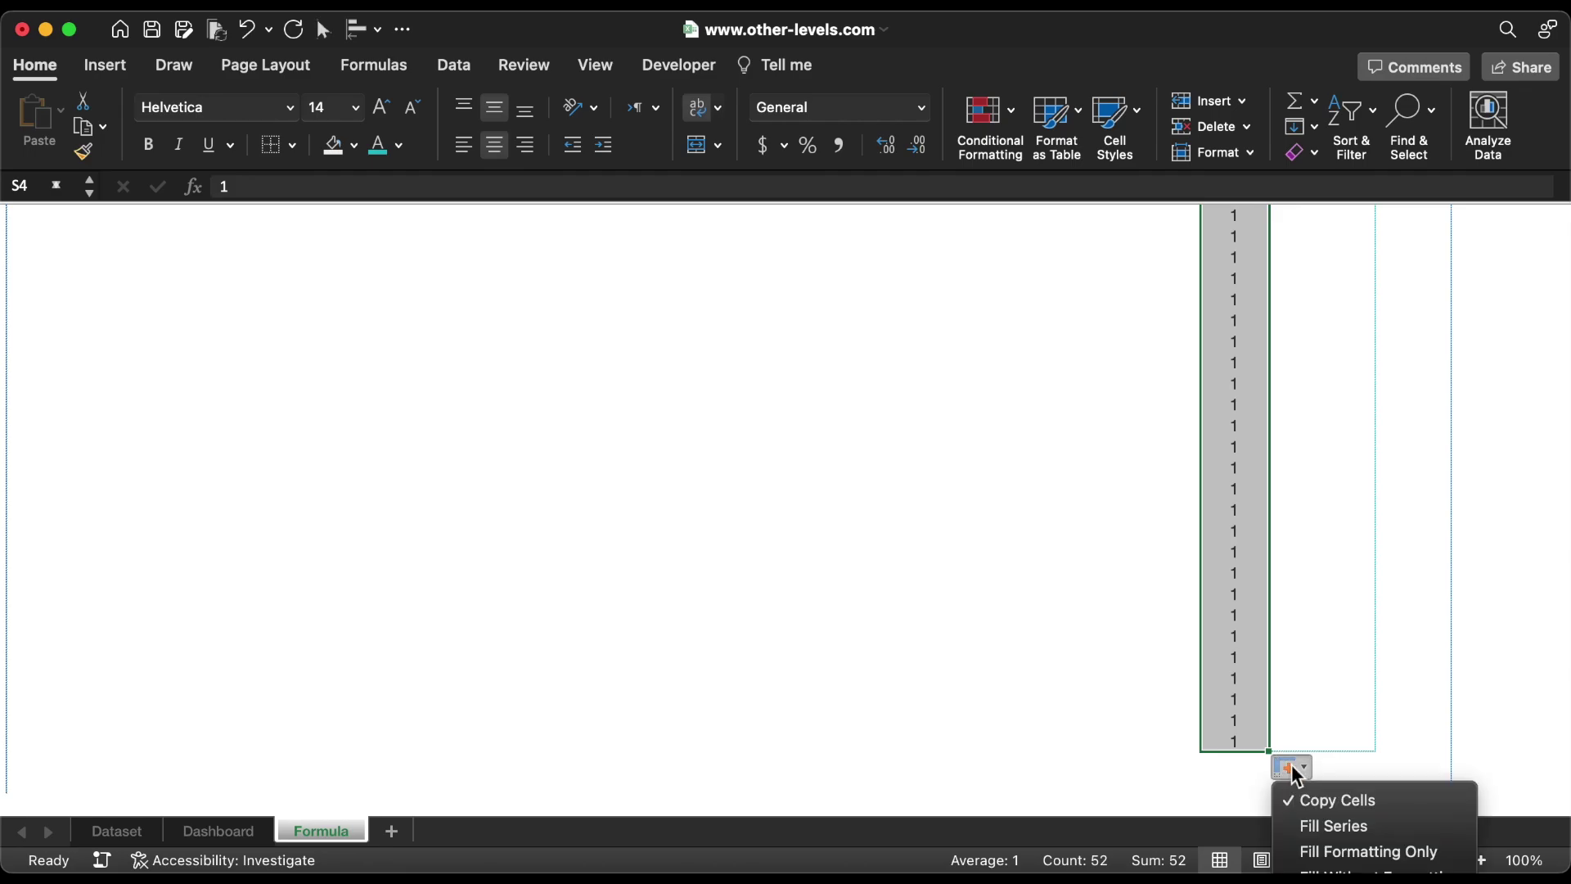
left_click(1340, 828)
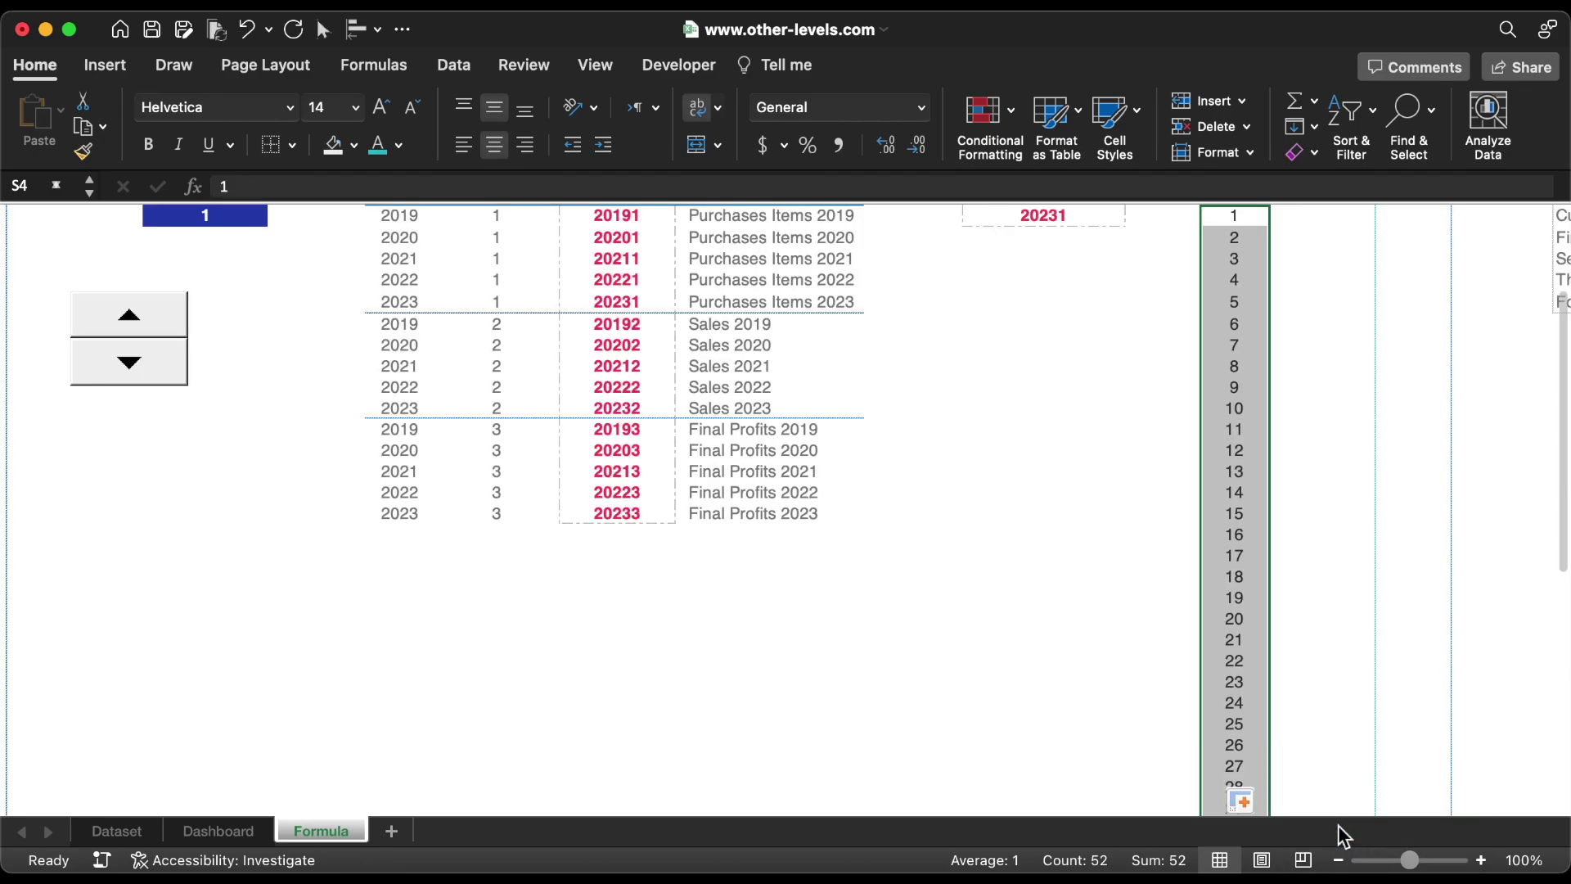
Look up the Line Chart Data Source header in T3 from the combined spinner and option value with =VLOOKUP(Q4,N4:O18,2,0)
scroll(1310, 475, "up", 1)
scroll(1310, 476, "up", 5)
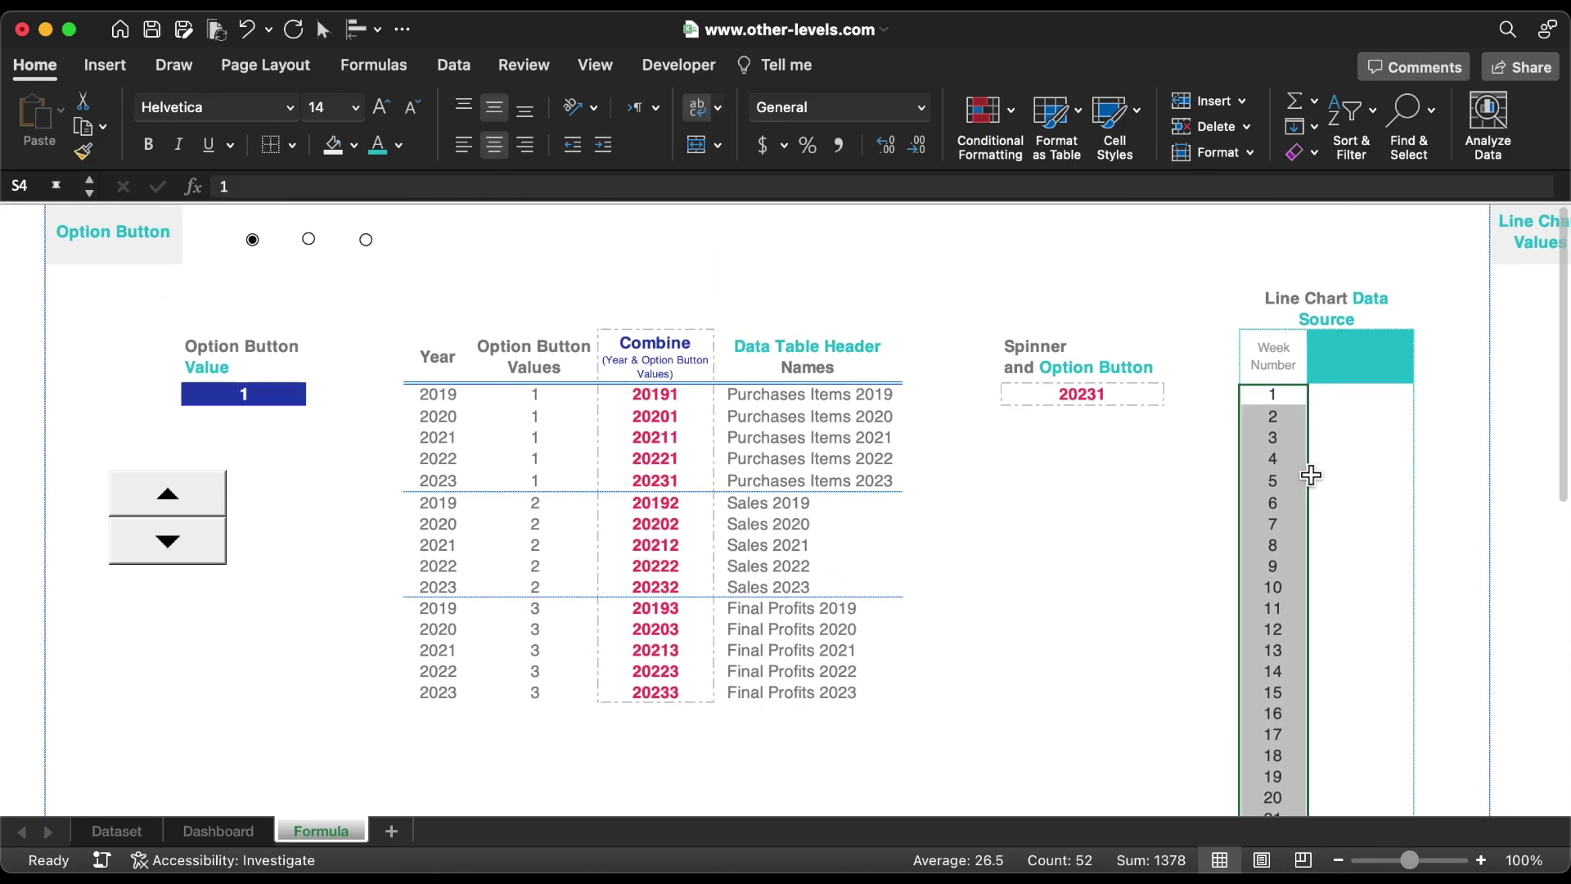
left_click(1352, 378)
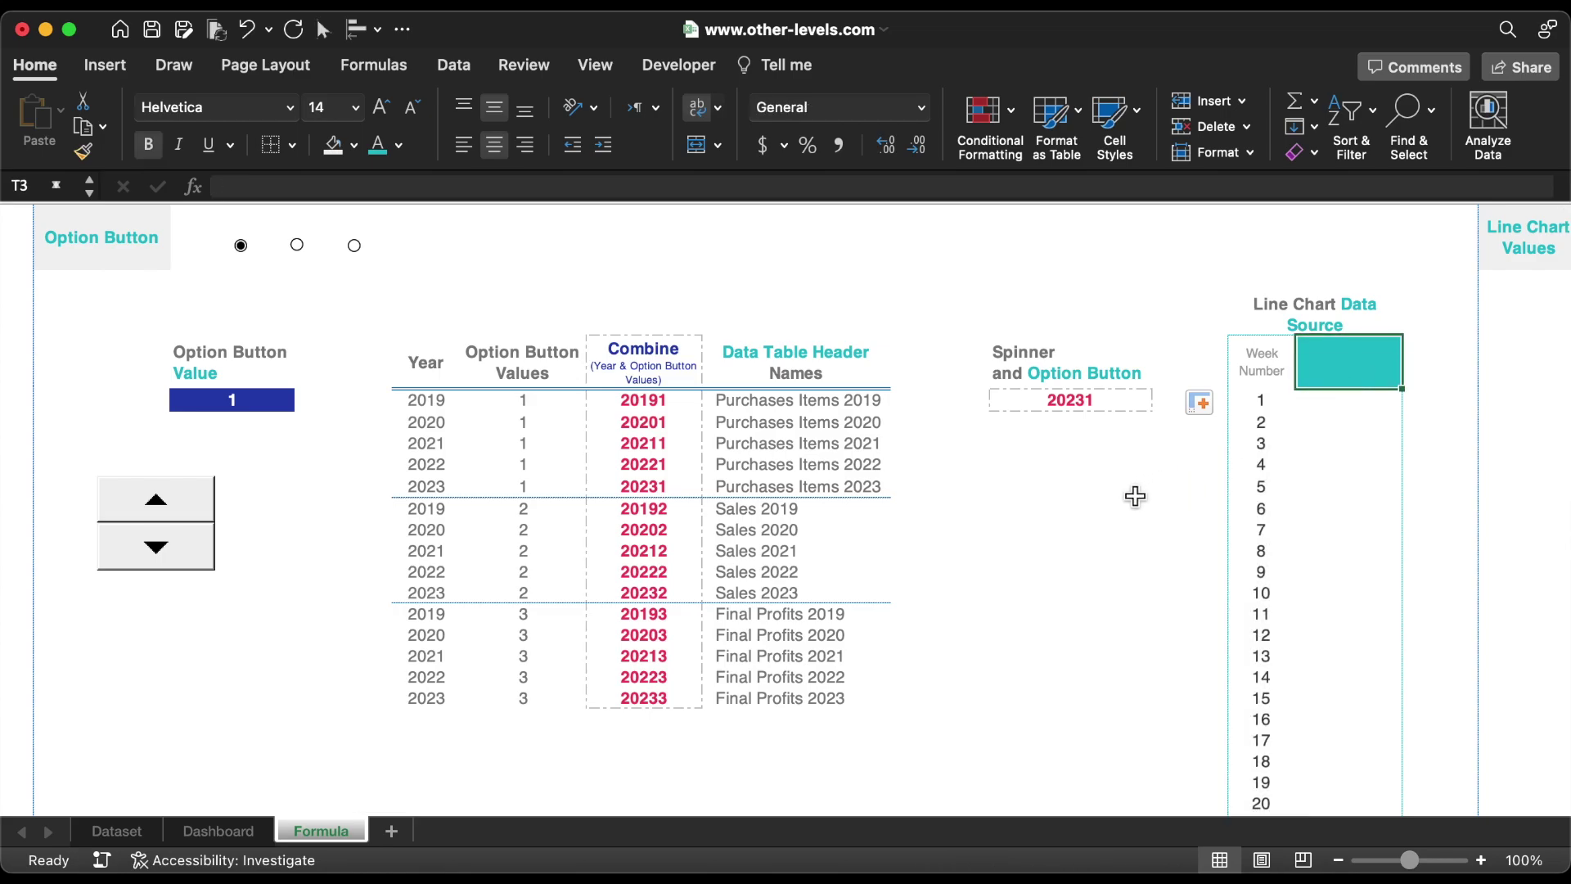
type("=vl")
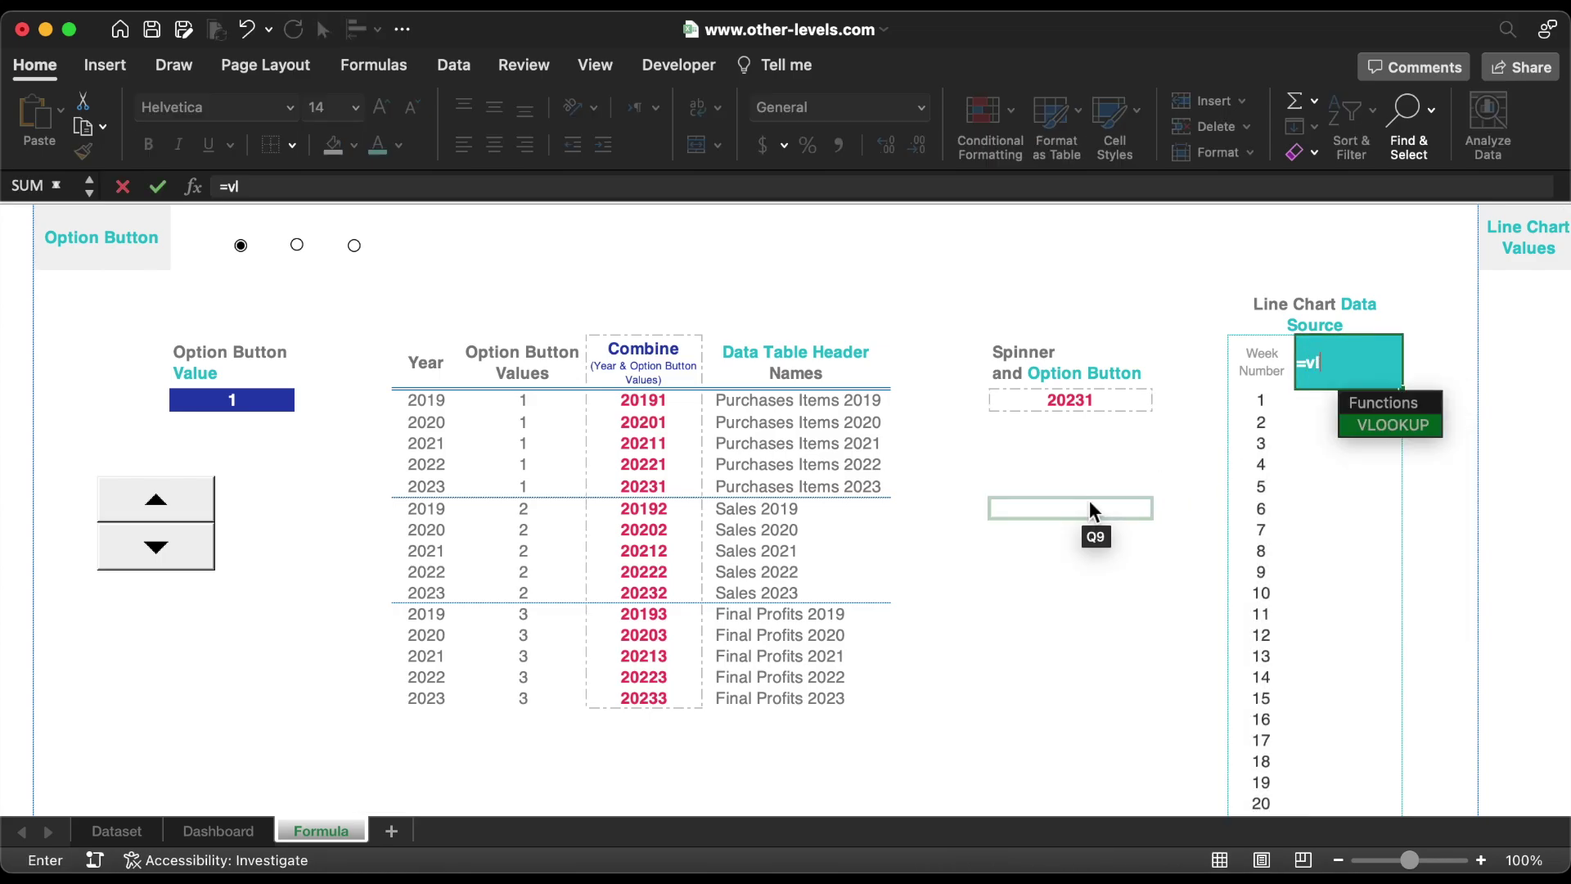
double_click(1391, 426)
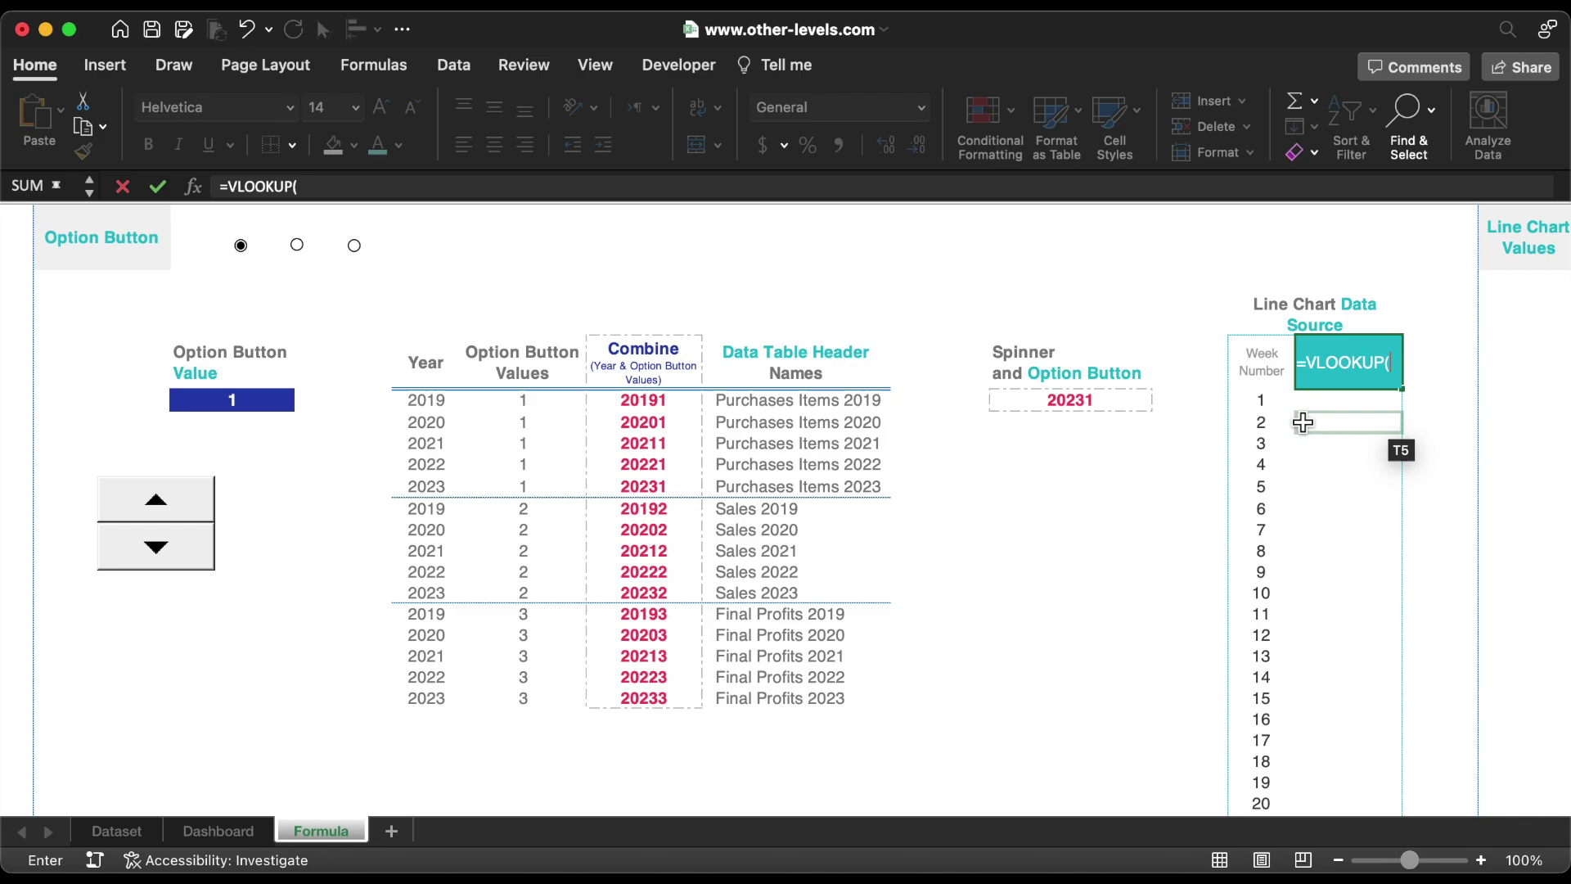
left_click(1103, 410)
type(",")
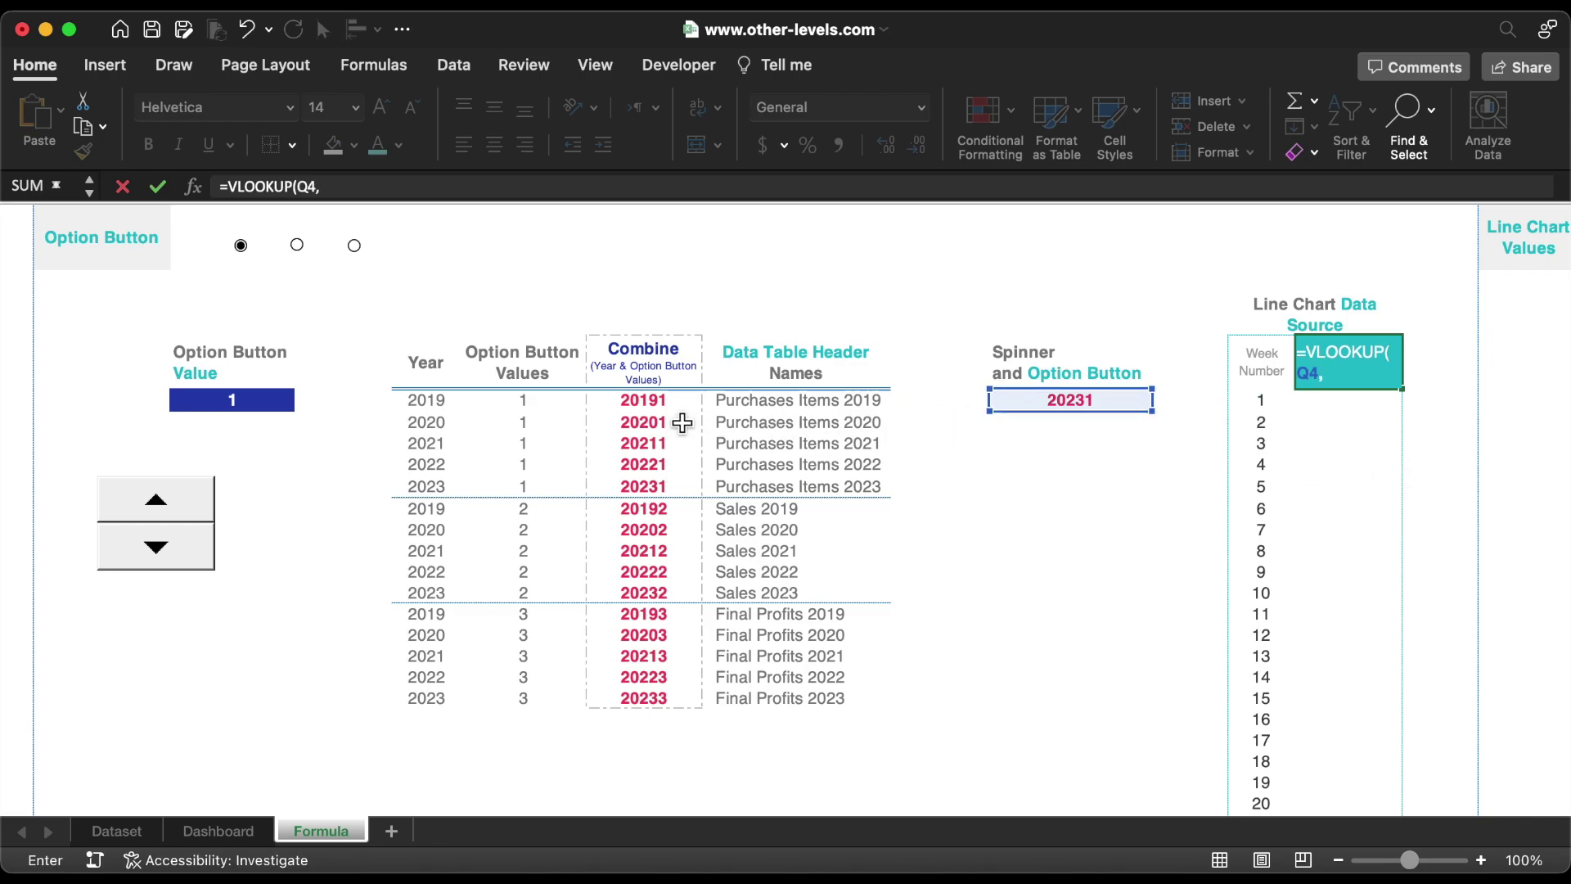
left_click_drag(663, 409, 843, 706)
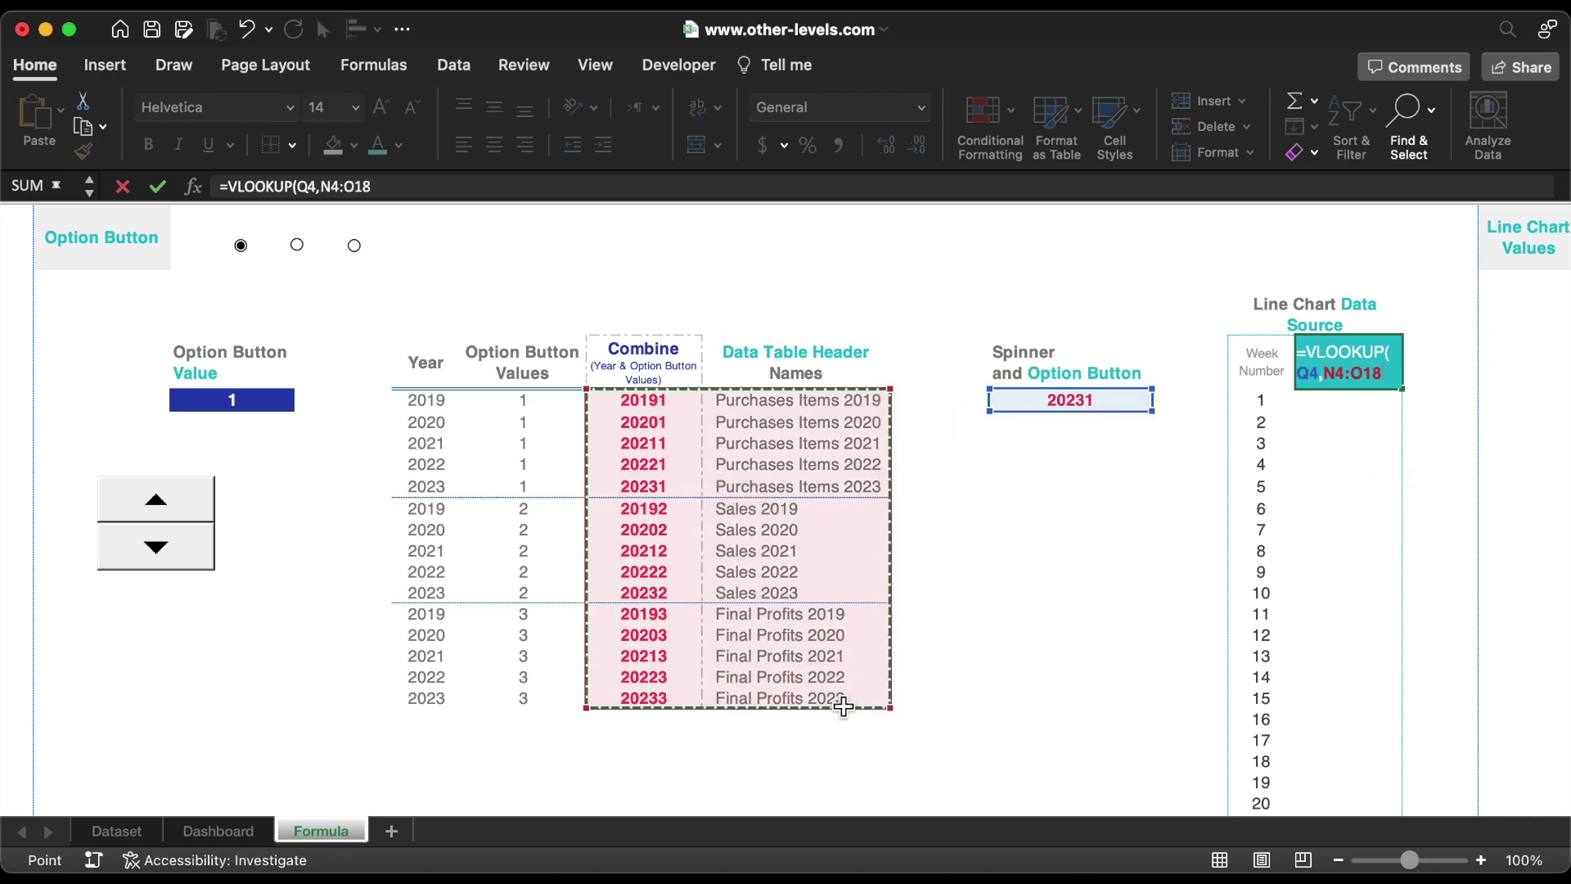
type(",2")
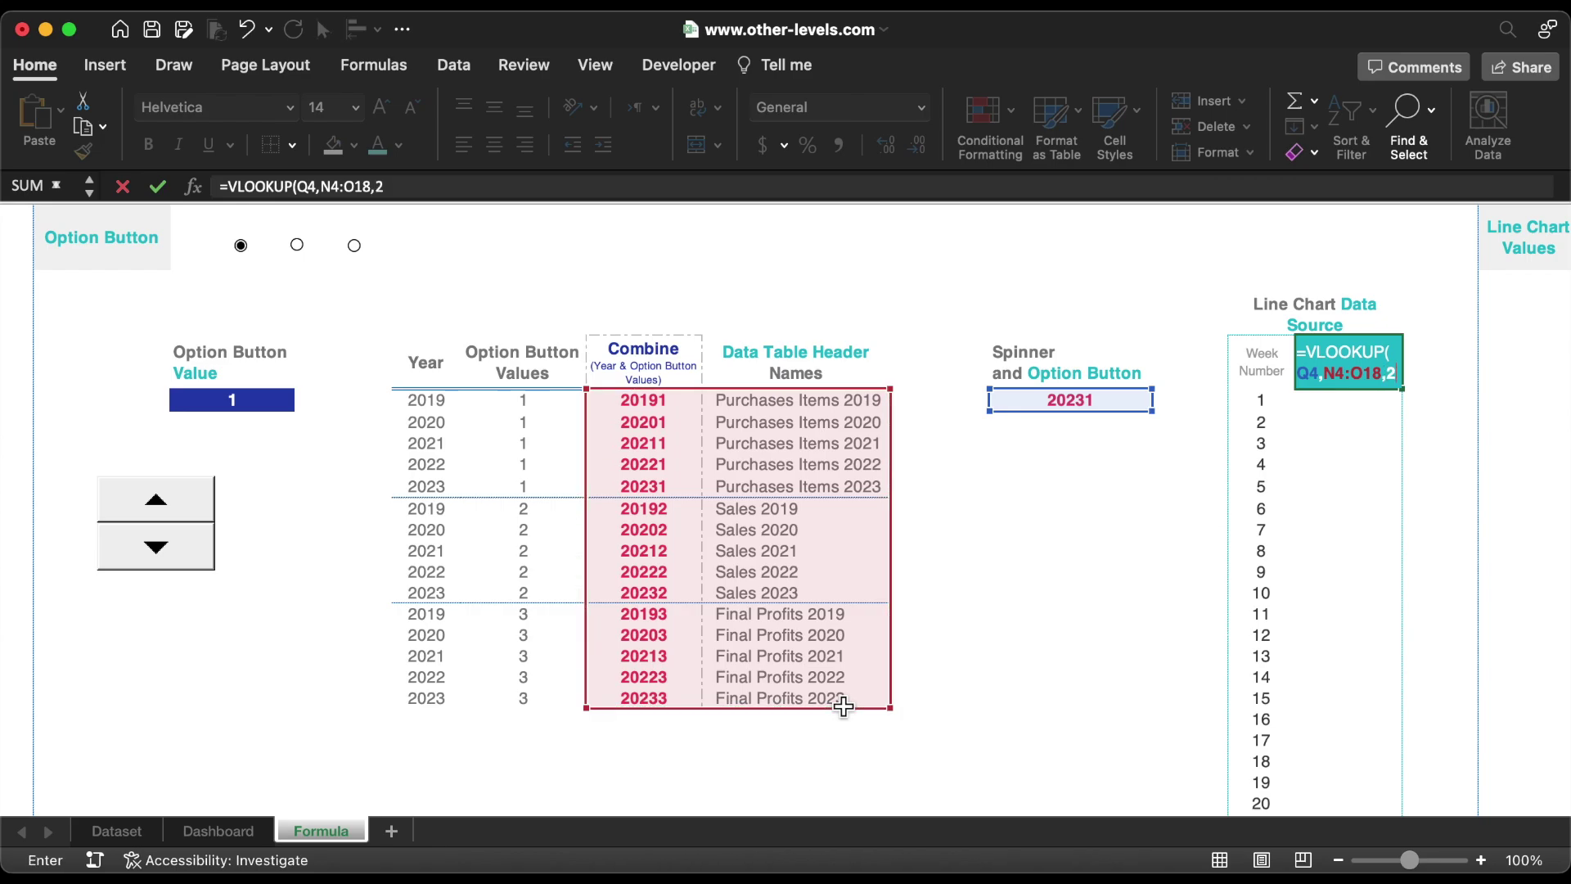
type(",0")
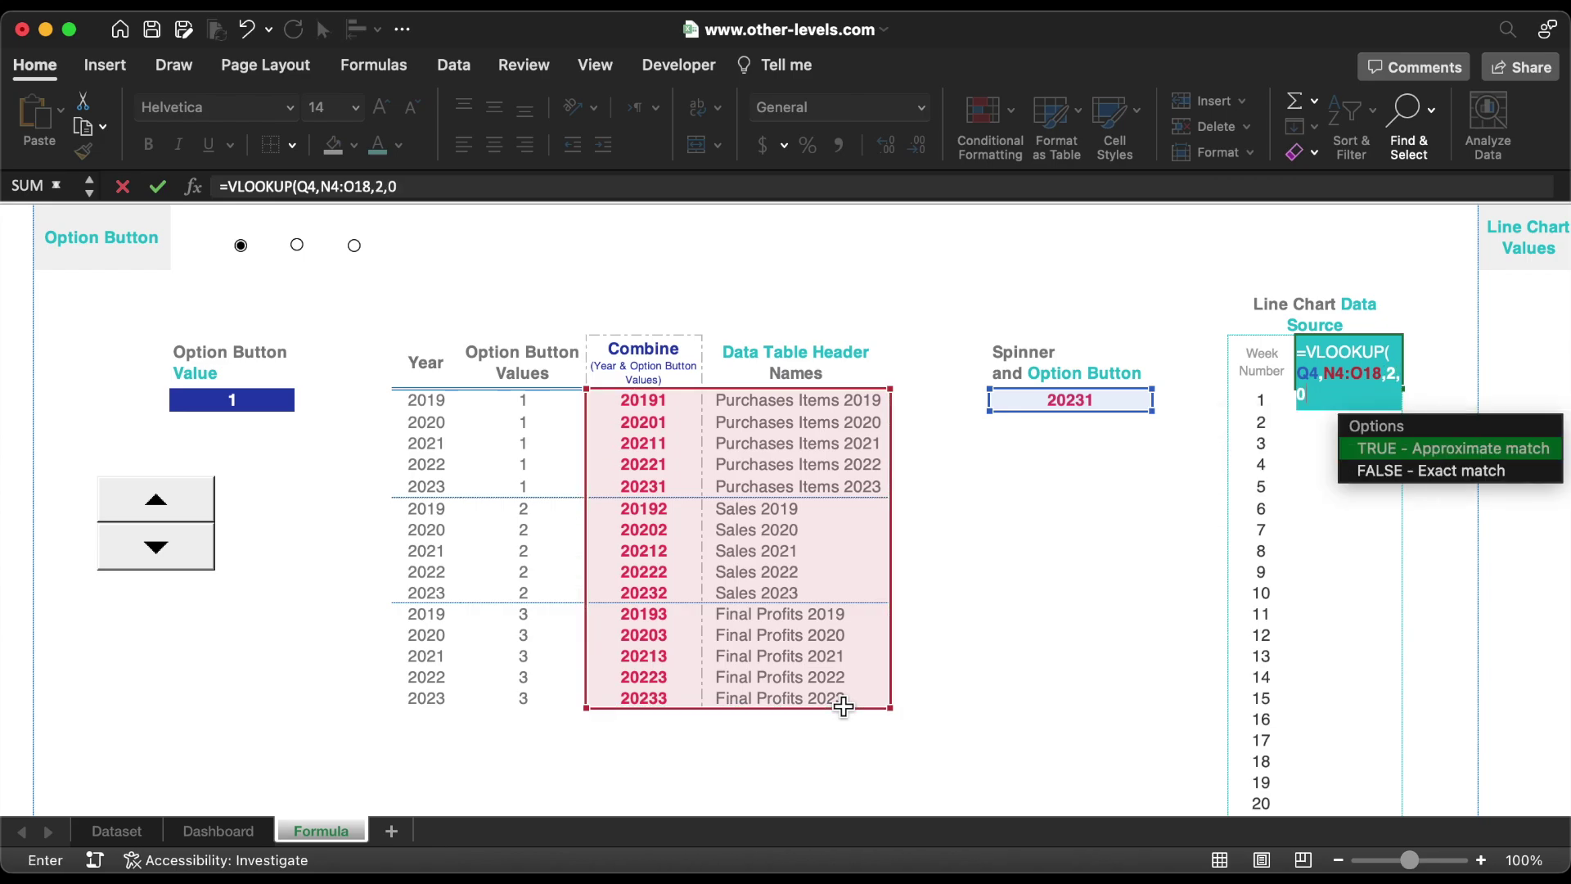
type(")")
key("Return")
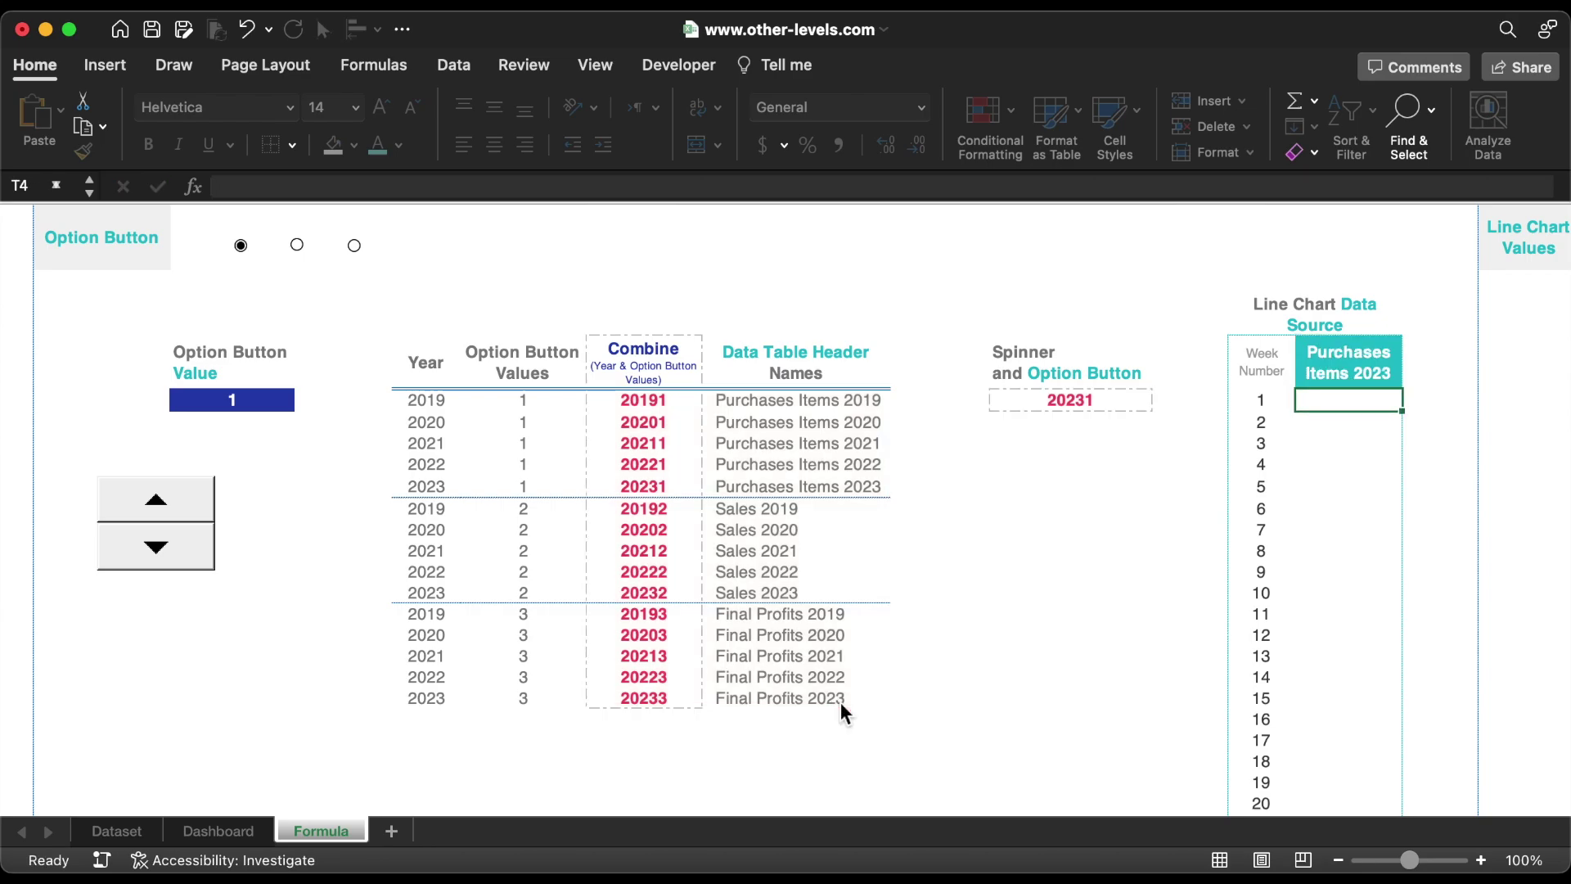
Test the looked-up header by stepping the spinner year down to 2021 and choosing the second and then the first option button
left_click(157, 548)
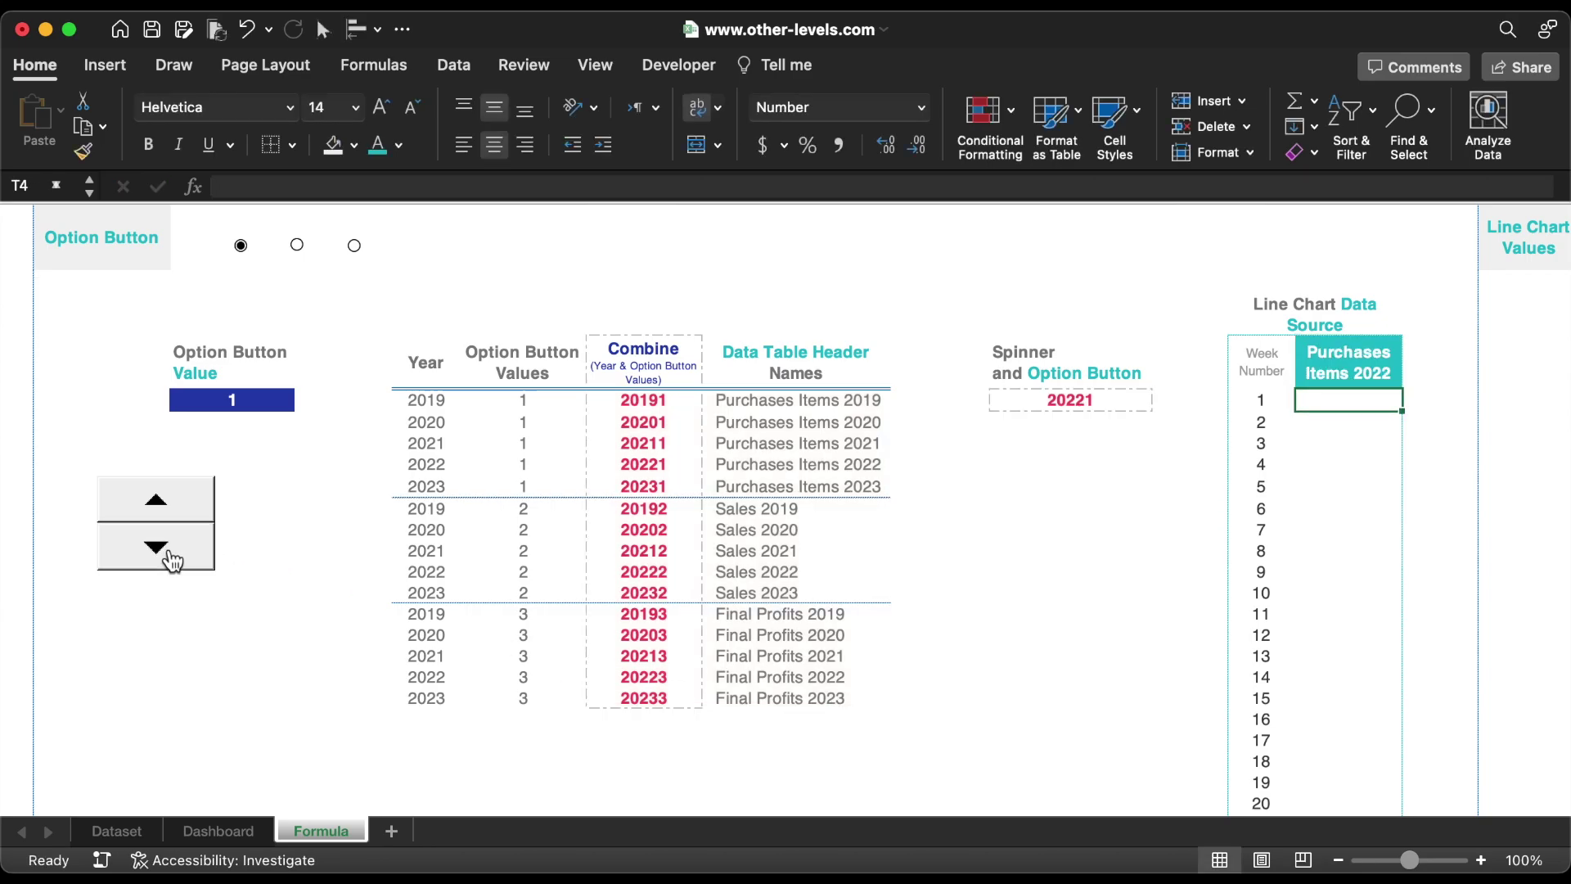
left_click(164, 550)
left_click(297, 245)
key("Up")
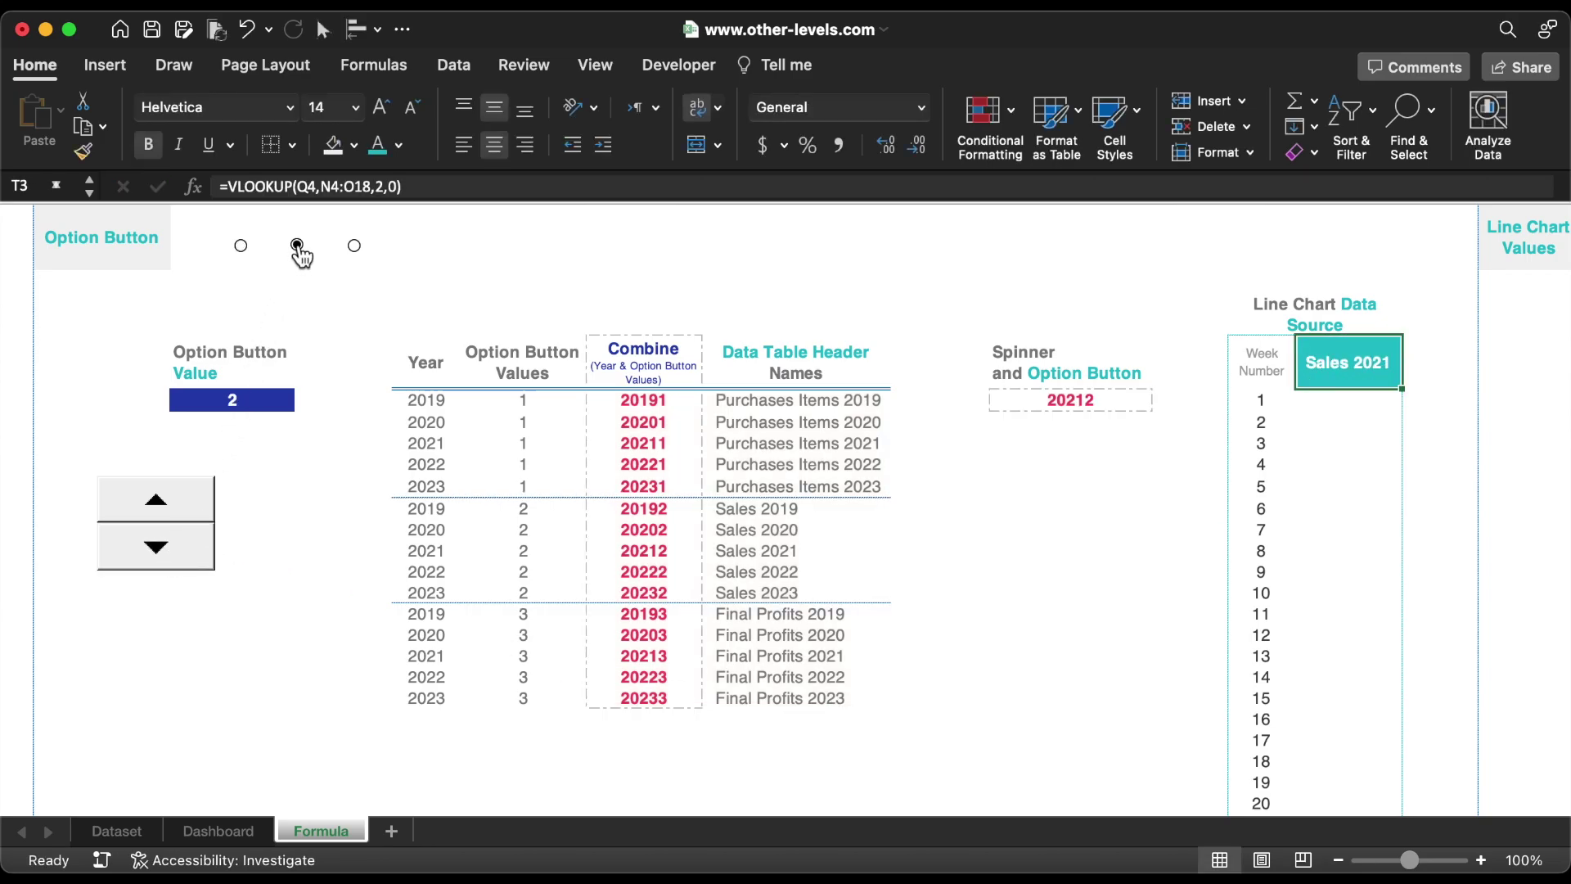
left_click(241, 246)
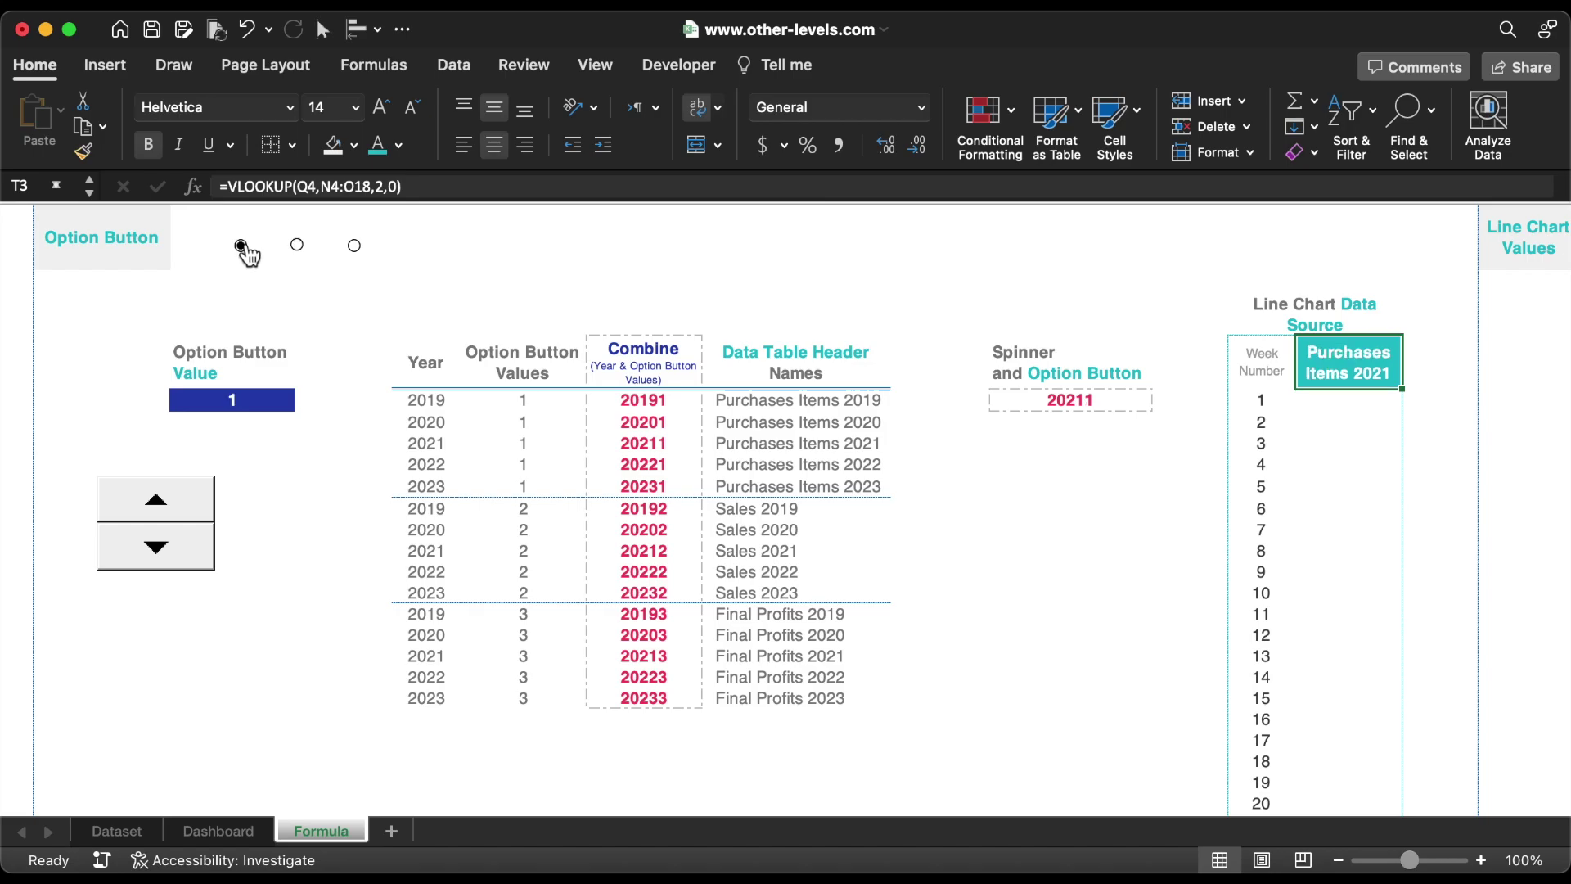
Test the header by stepping the spinner year down and back up to 2023, and choosing the second, third and first option buttons
left_click(162, 501)
left_click(163, 552)
left_click(164, 554)
left_click(165, 552)
left_click(180, 511)
left_click(180, 512)
left_click(298, 247)
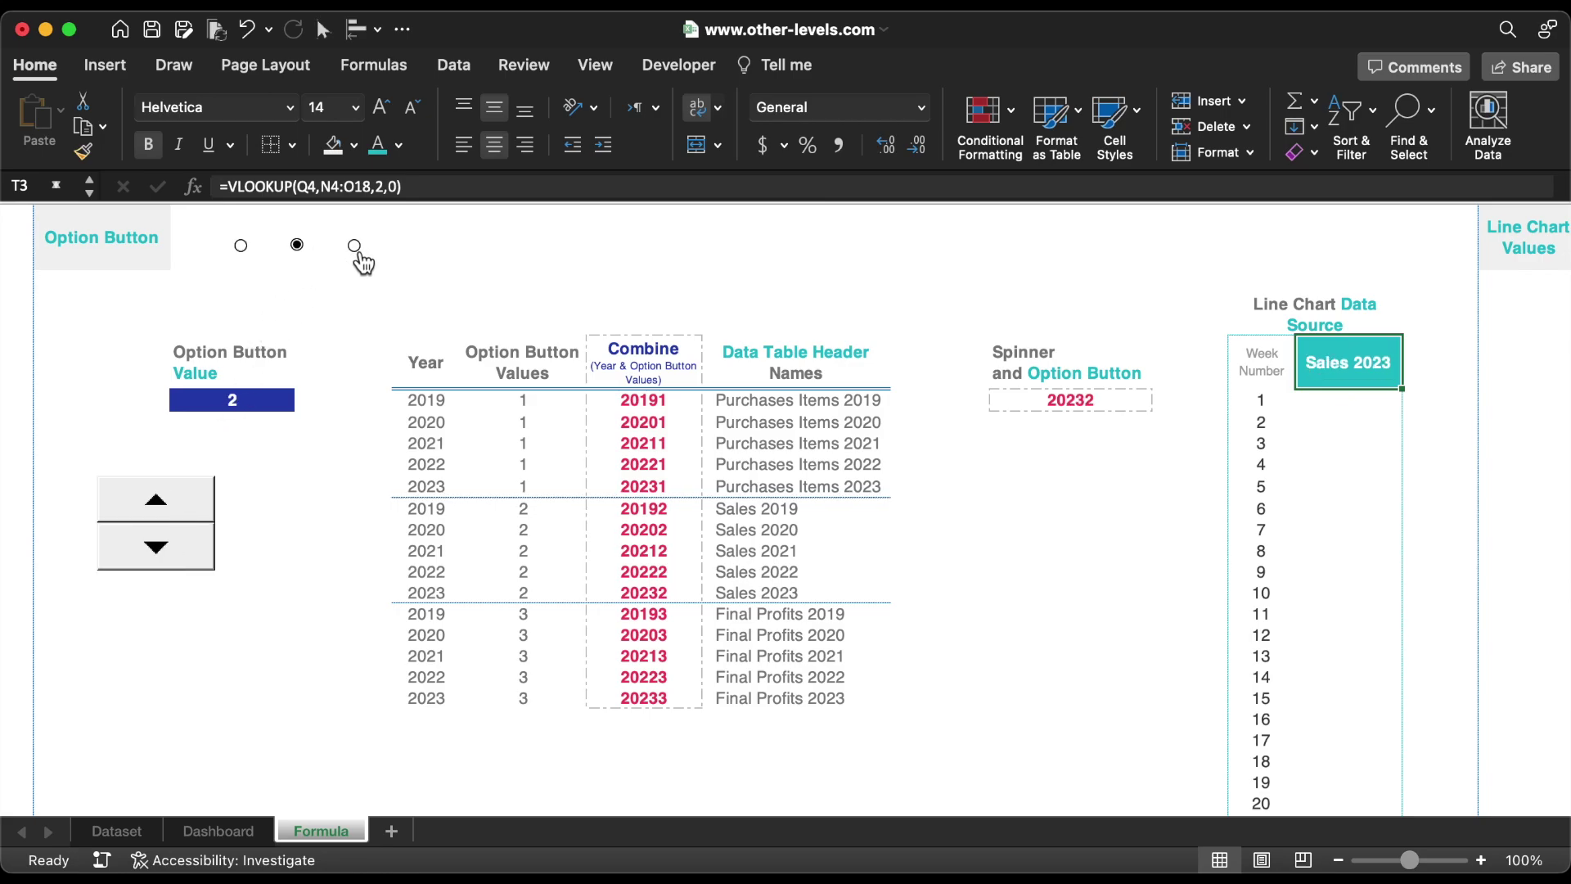
left_click(355, 247)
left_click(242, 246)
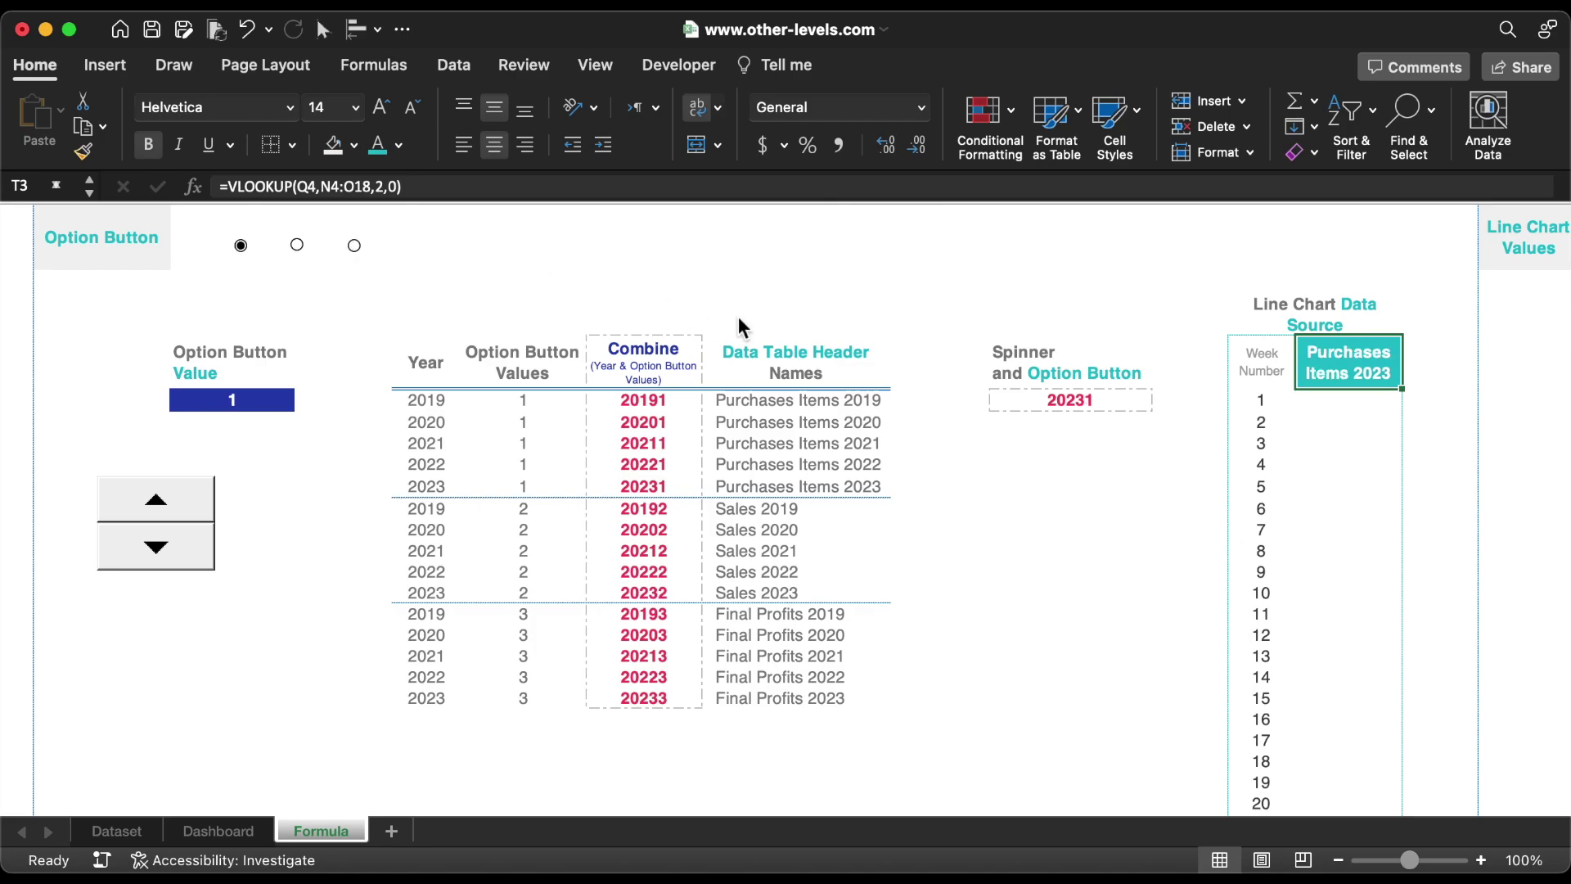
left_click(1275, 401)
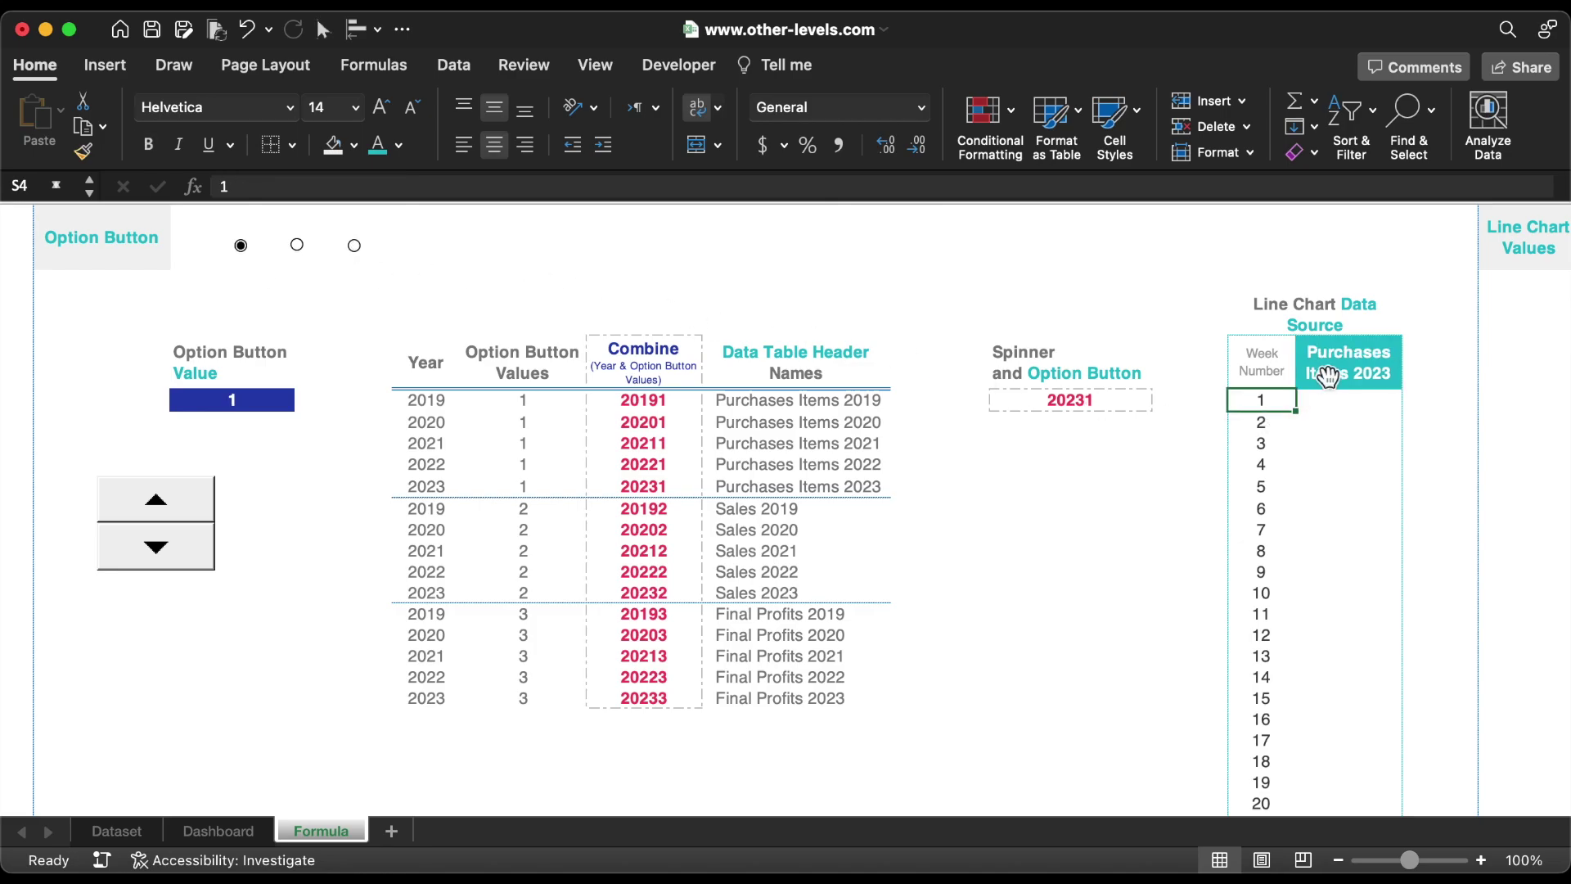
left_click(1326, 384)
left_click(1273, 422)
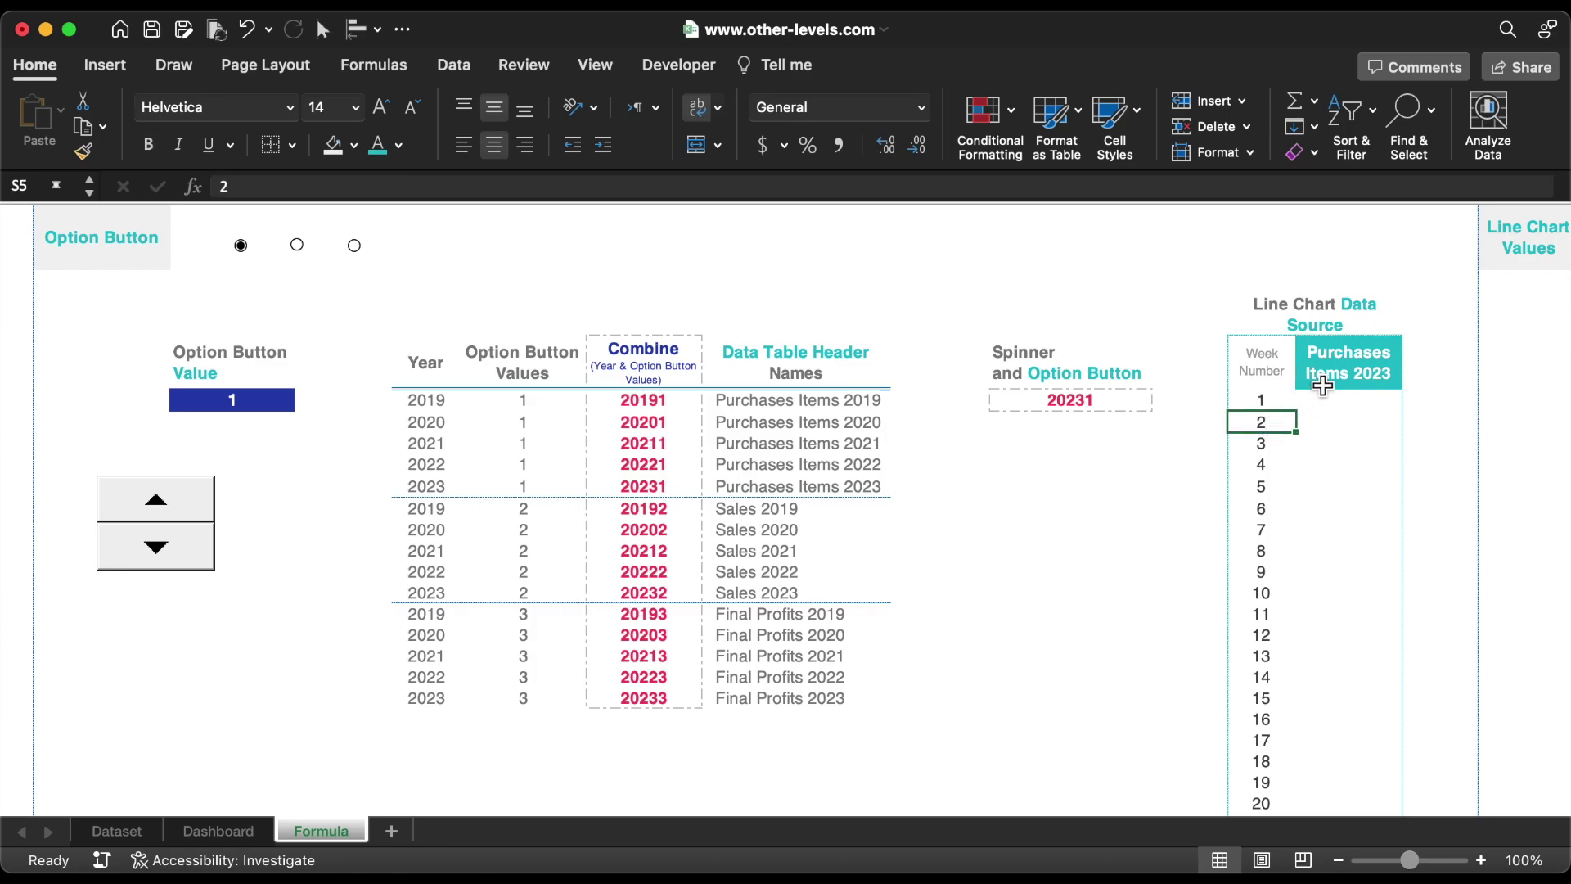
left_click(1331, 378)
Begin an INDEX formula in T4 beside week 1, using the whole Dataset table (Table1), weeks 1 to 52, as the array
left_click(1334, 401)
left_click(809, 186)
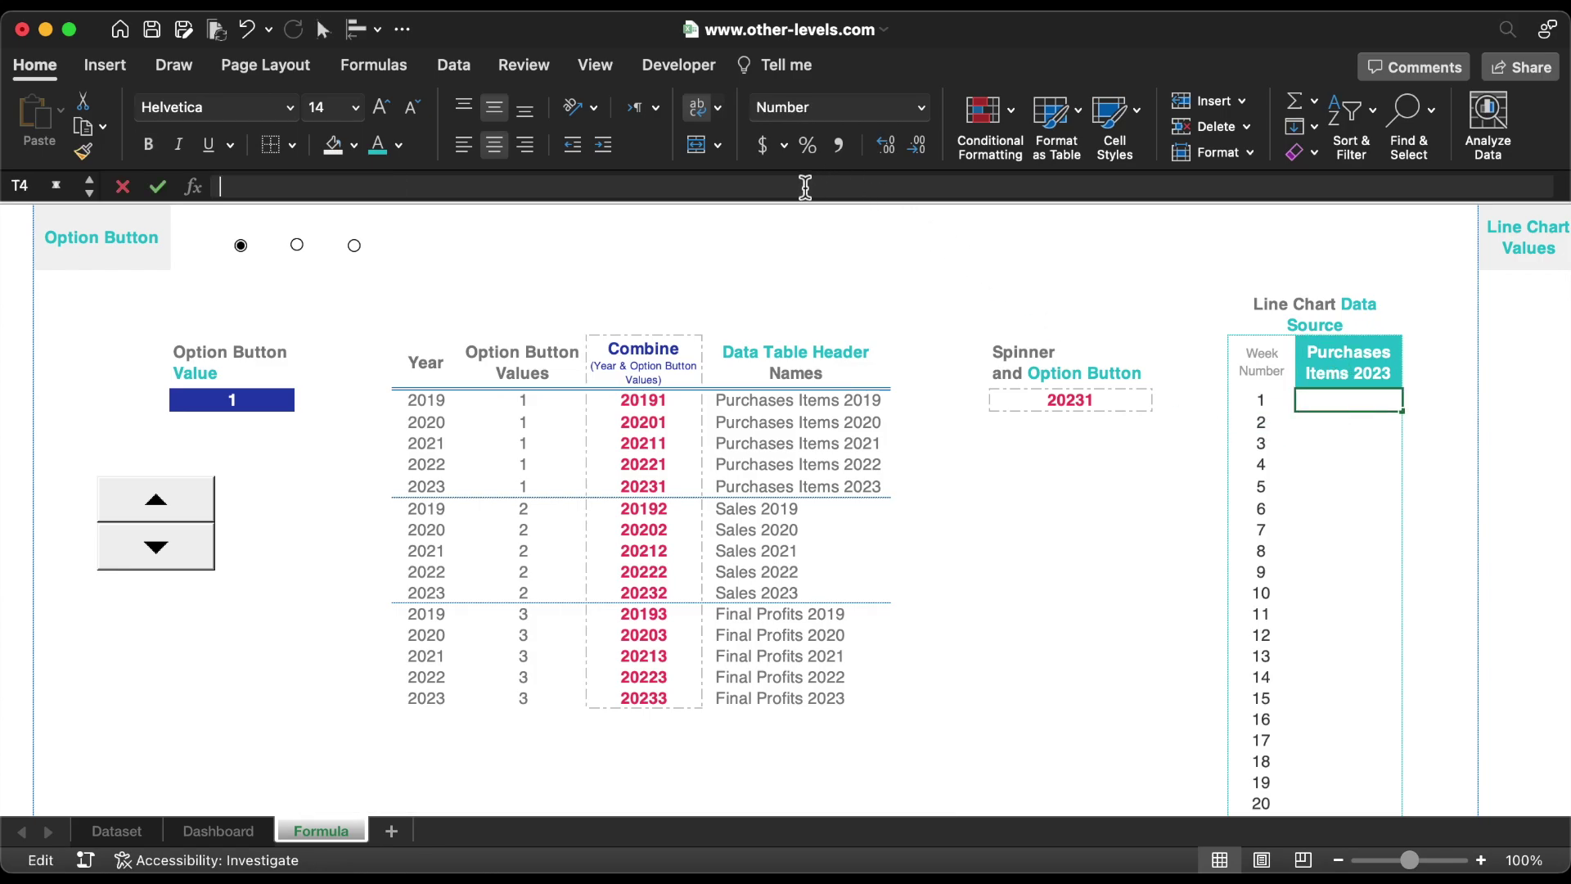
type("=")
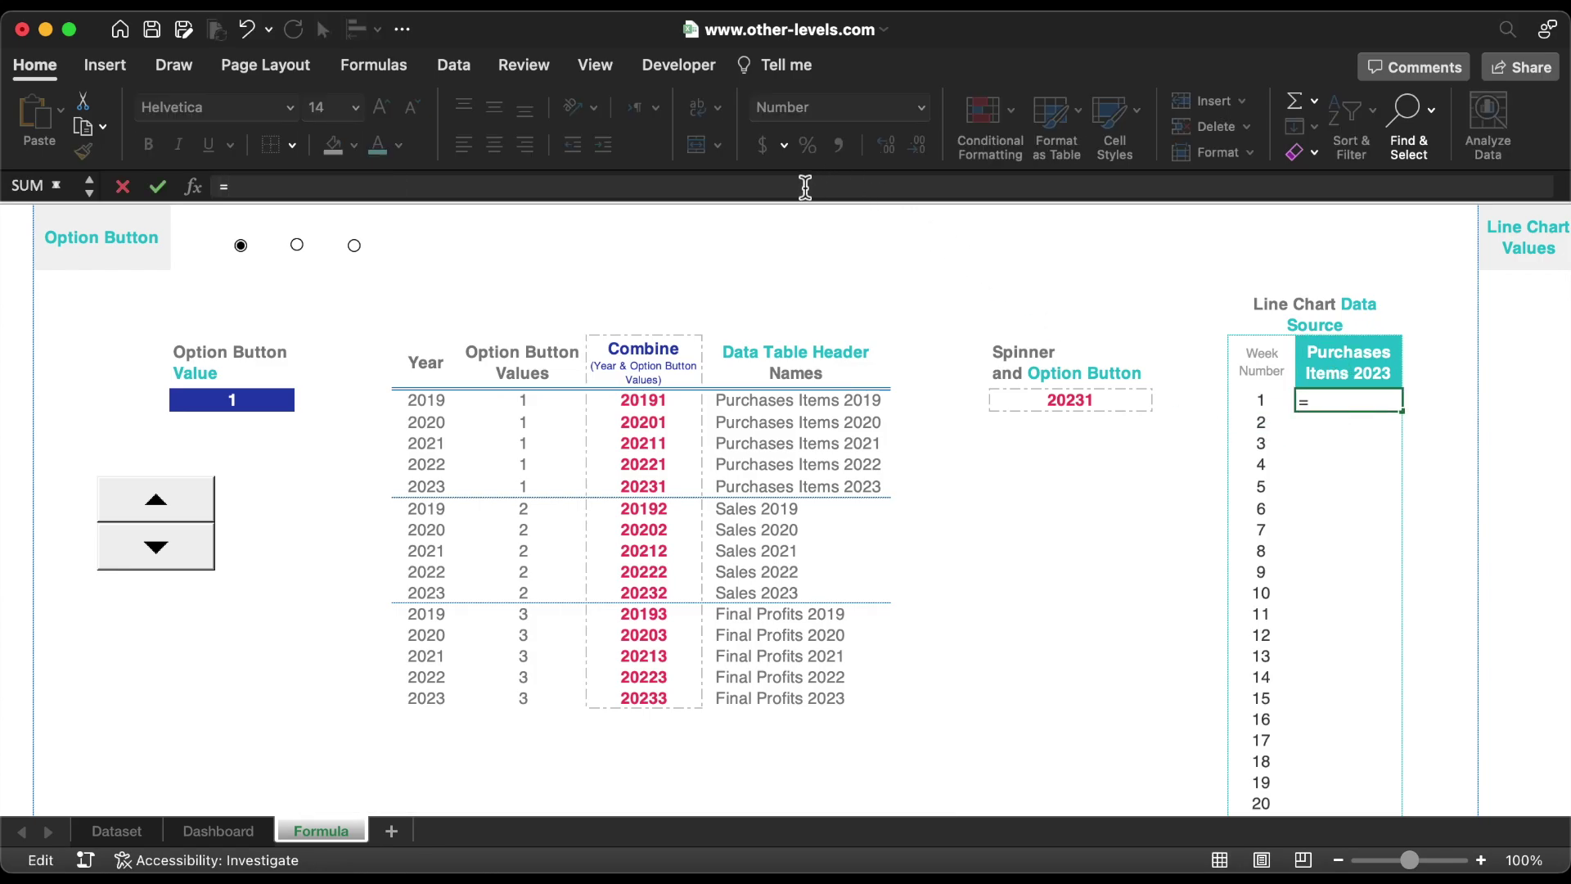
type("in")
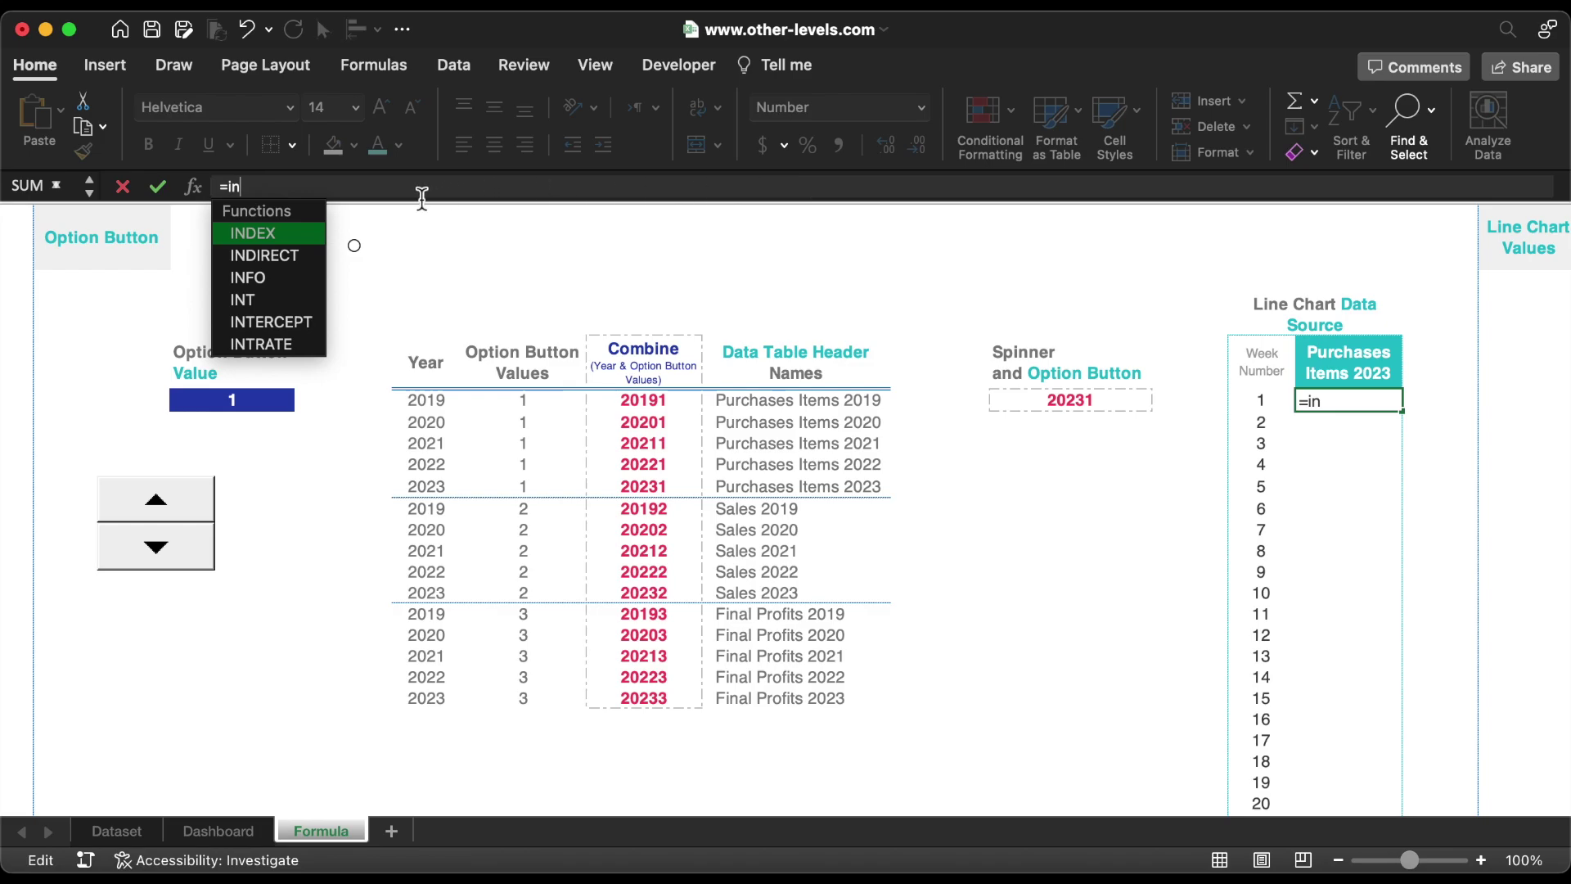
double_click(295, 234)
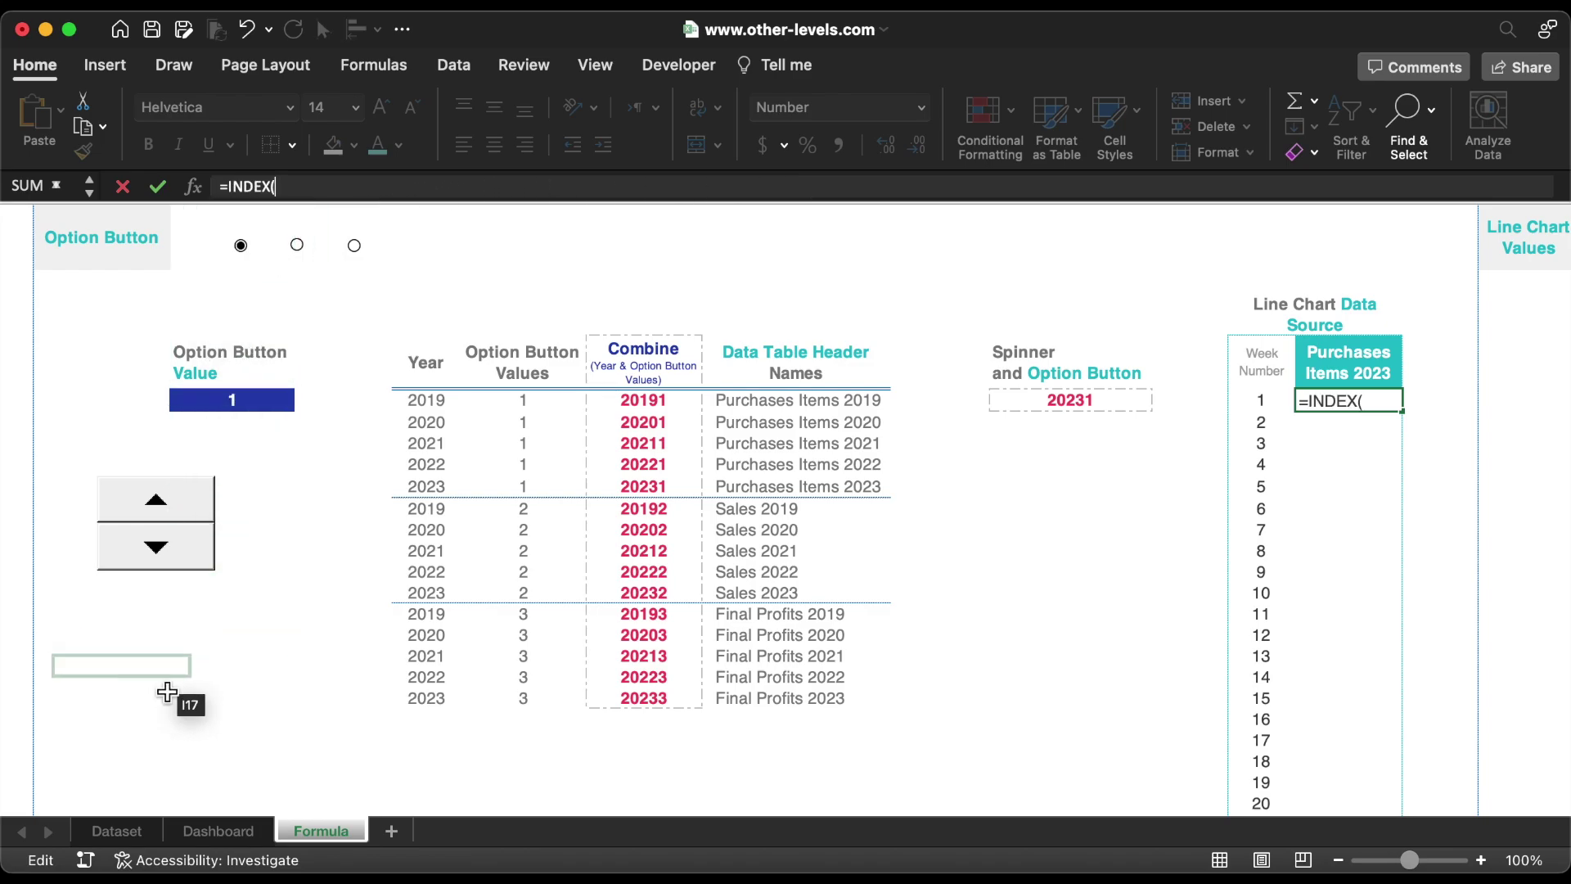
left_click(119, 832)
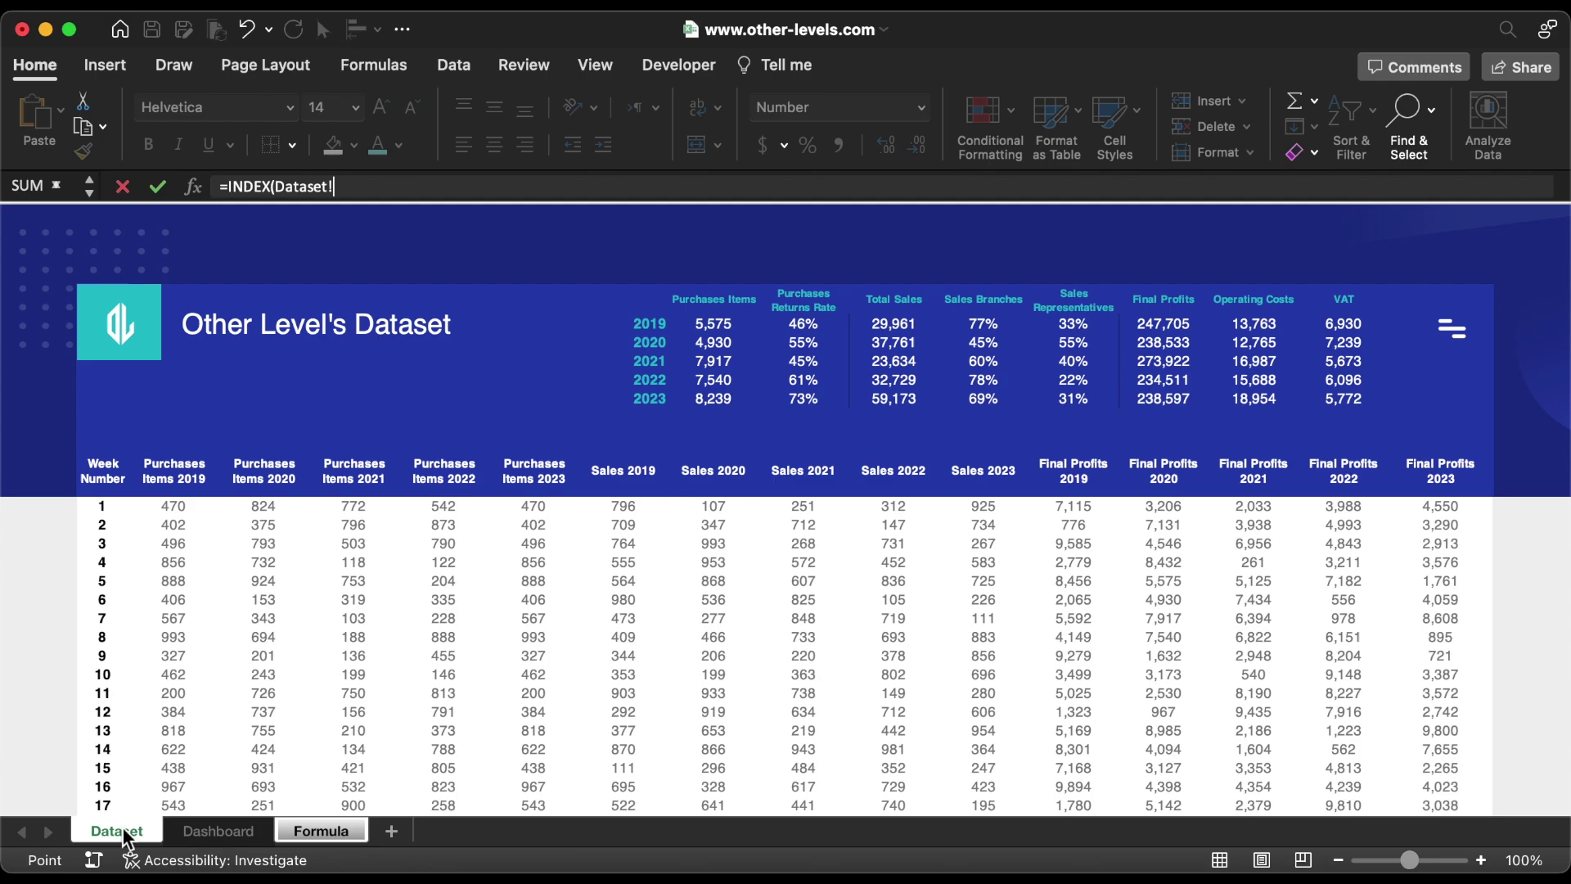
left_click(118, 511)
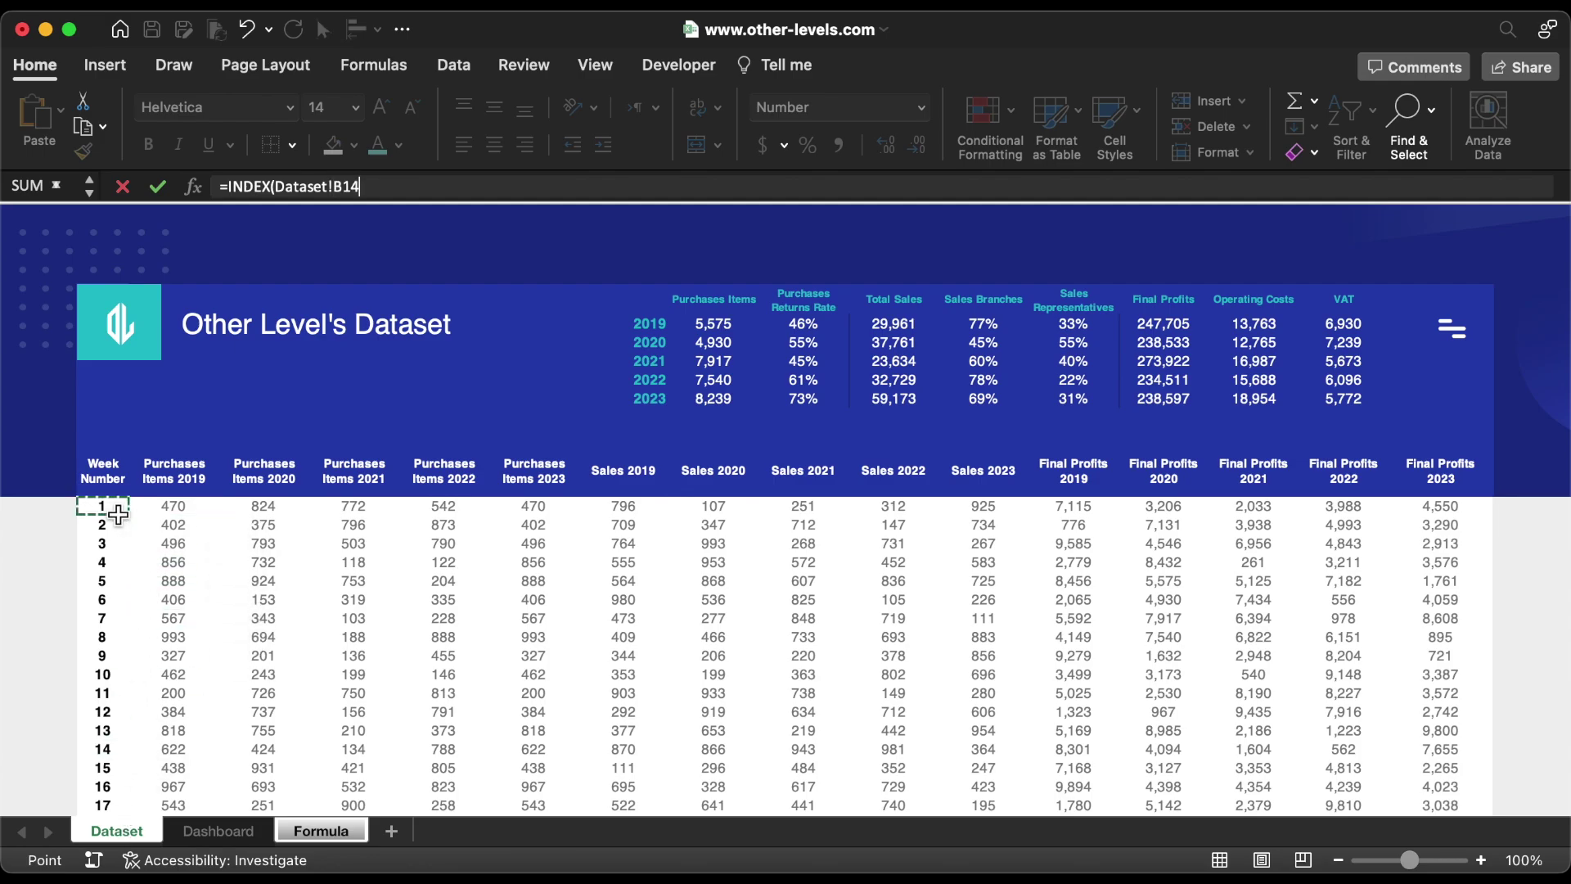
key("ctrl+shift+Right")
key("ctrl+shift+Down")
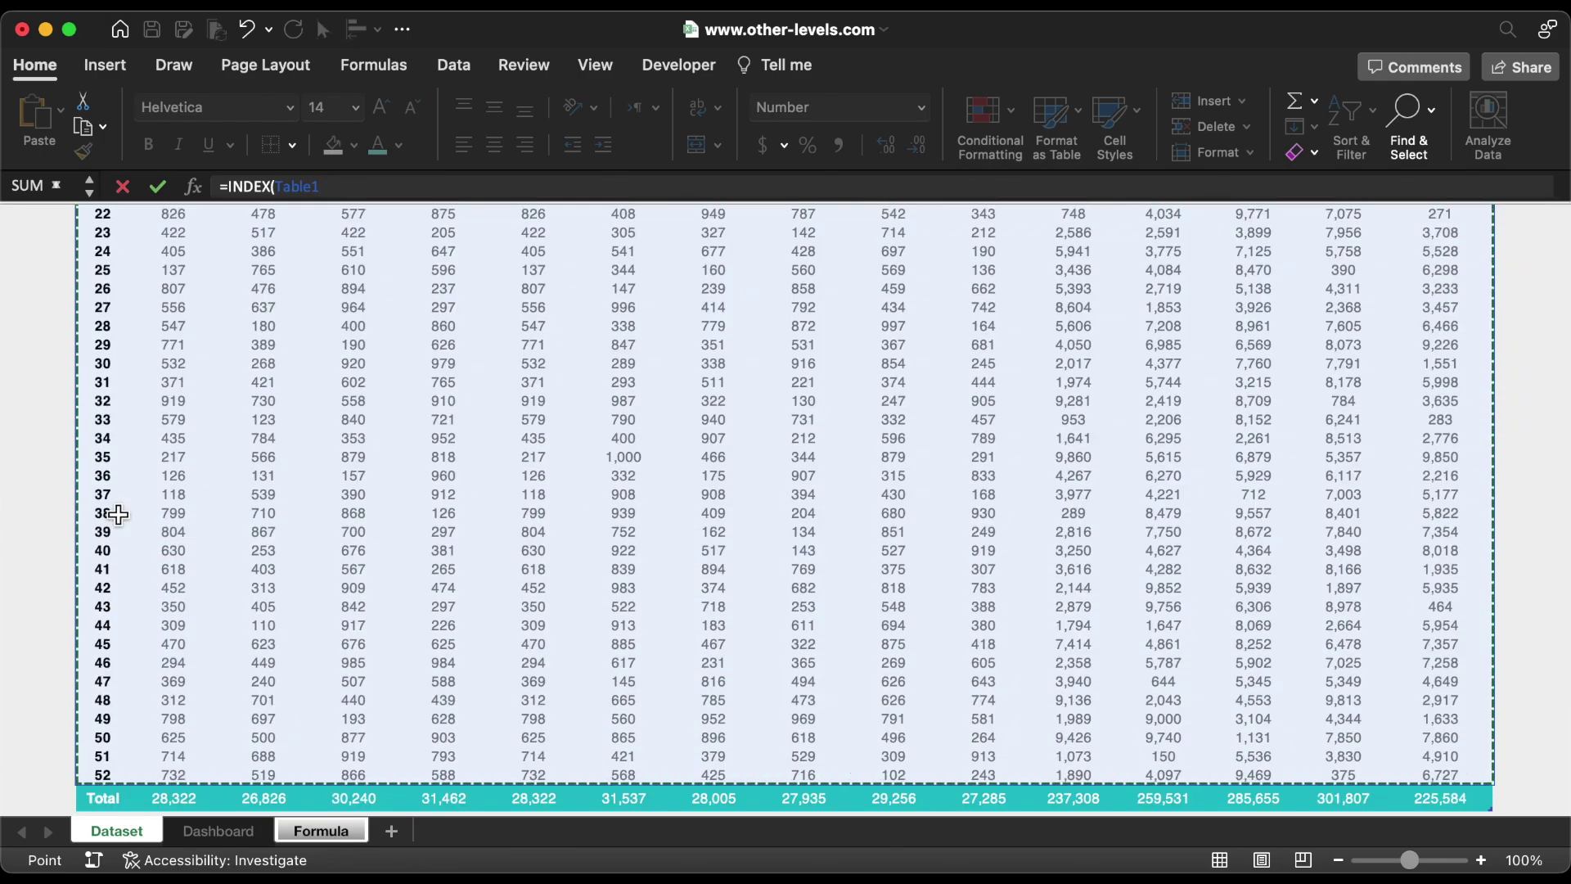
Add the INDEX row argument as a MATCH of week number Formula!S4 against Table1[Week Number] on the Dataset sheet
type(",MA")
double_click(281, 323)
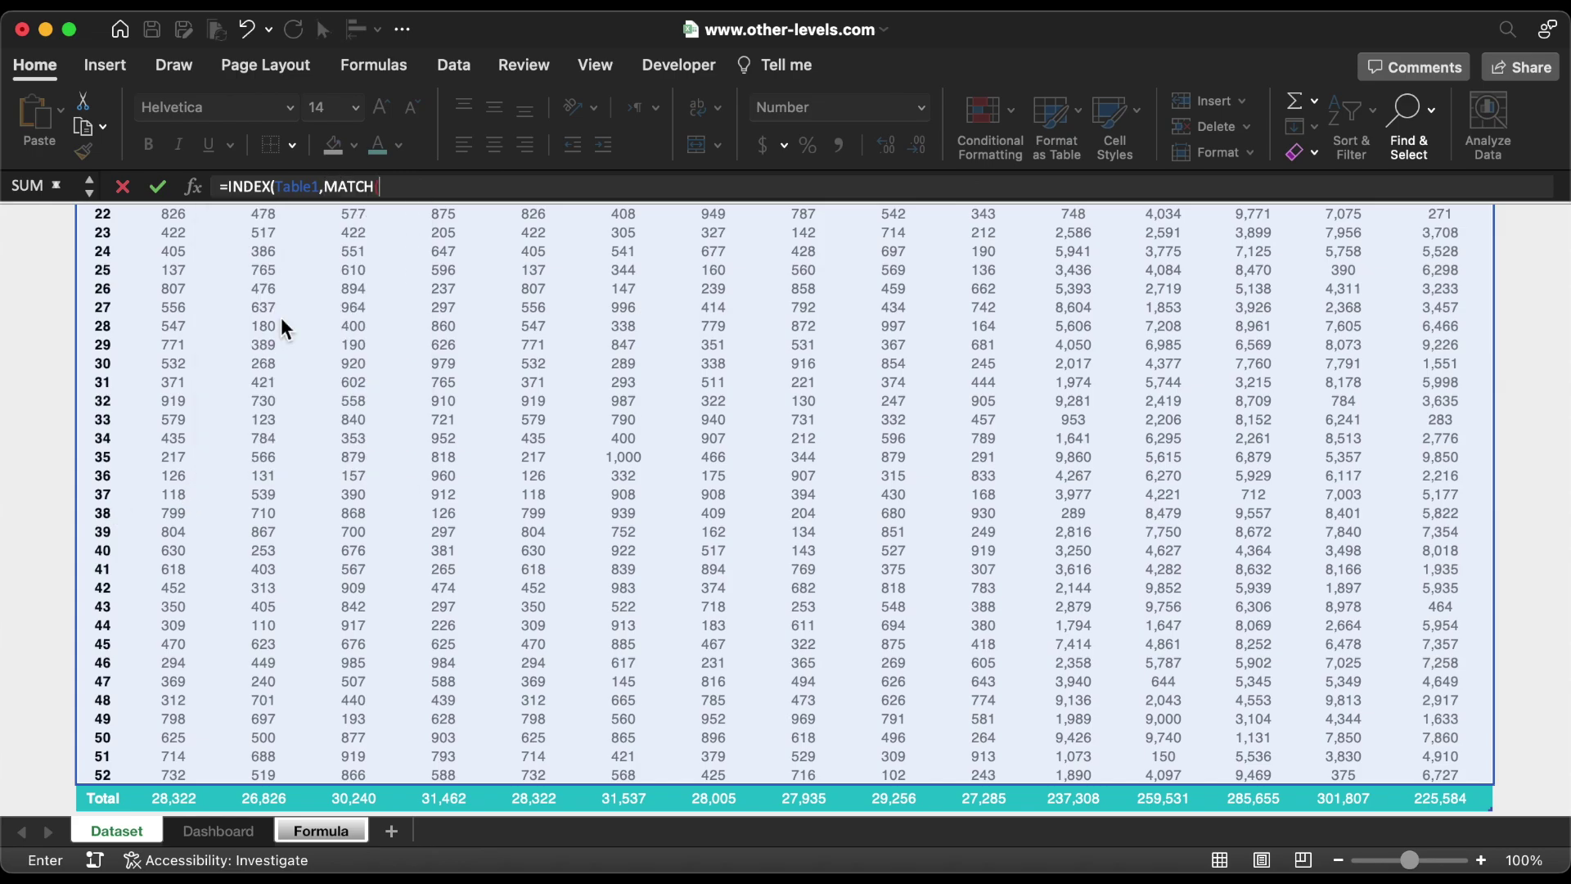
left_click(329, 828)
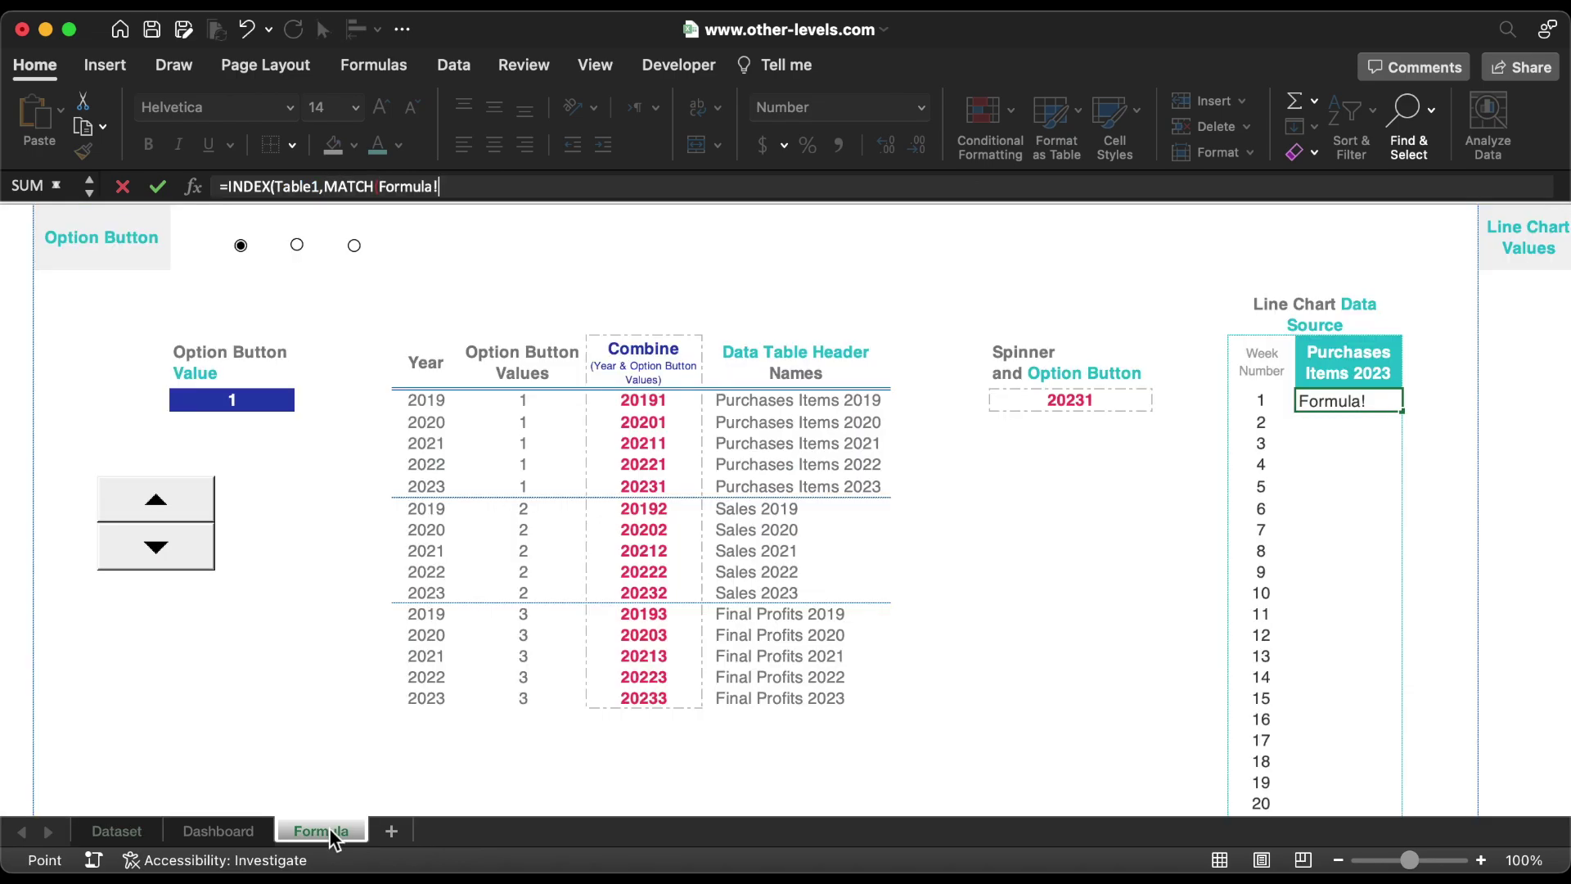
left_click(1254, 405)
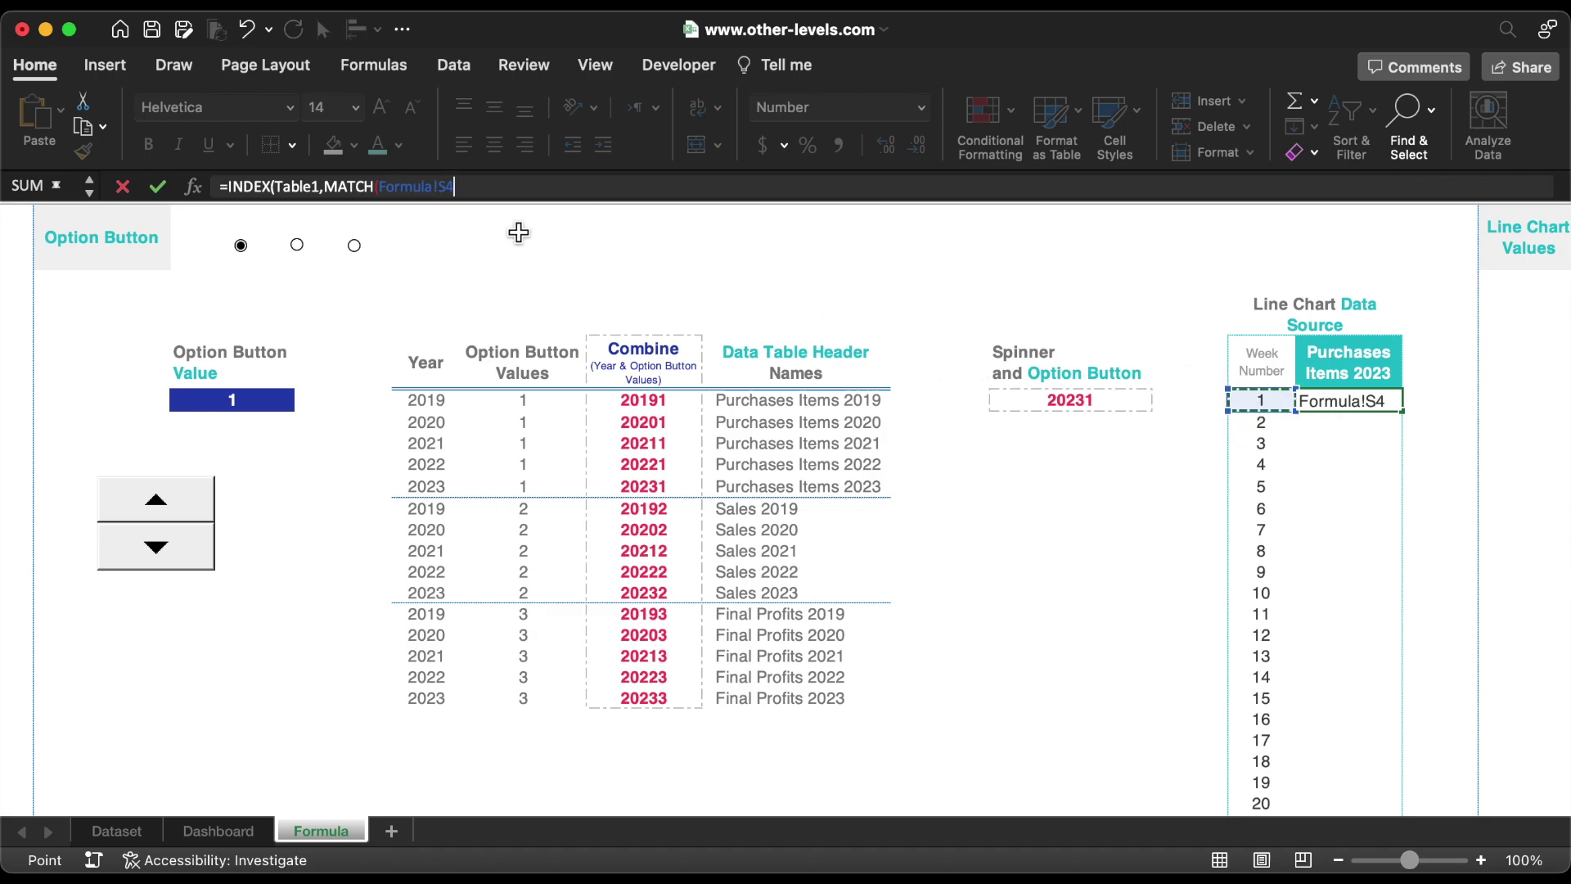
type(",")
left_click(117, 830)
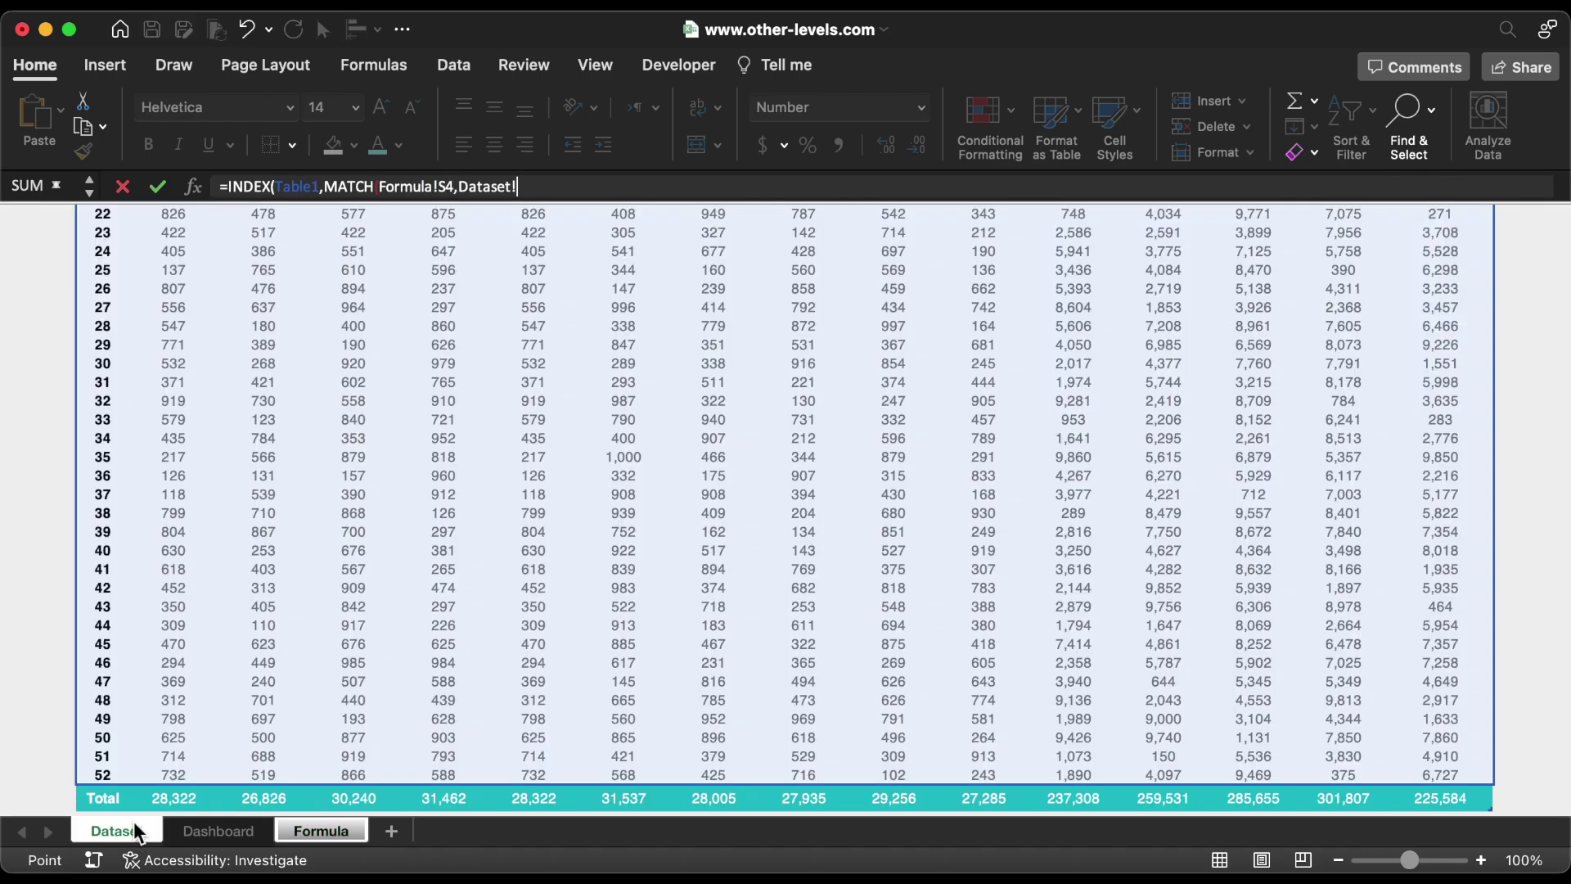
scroll(161, 456, "up", 5)
scroll(161, 456, "up", 5)
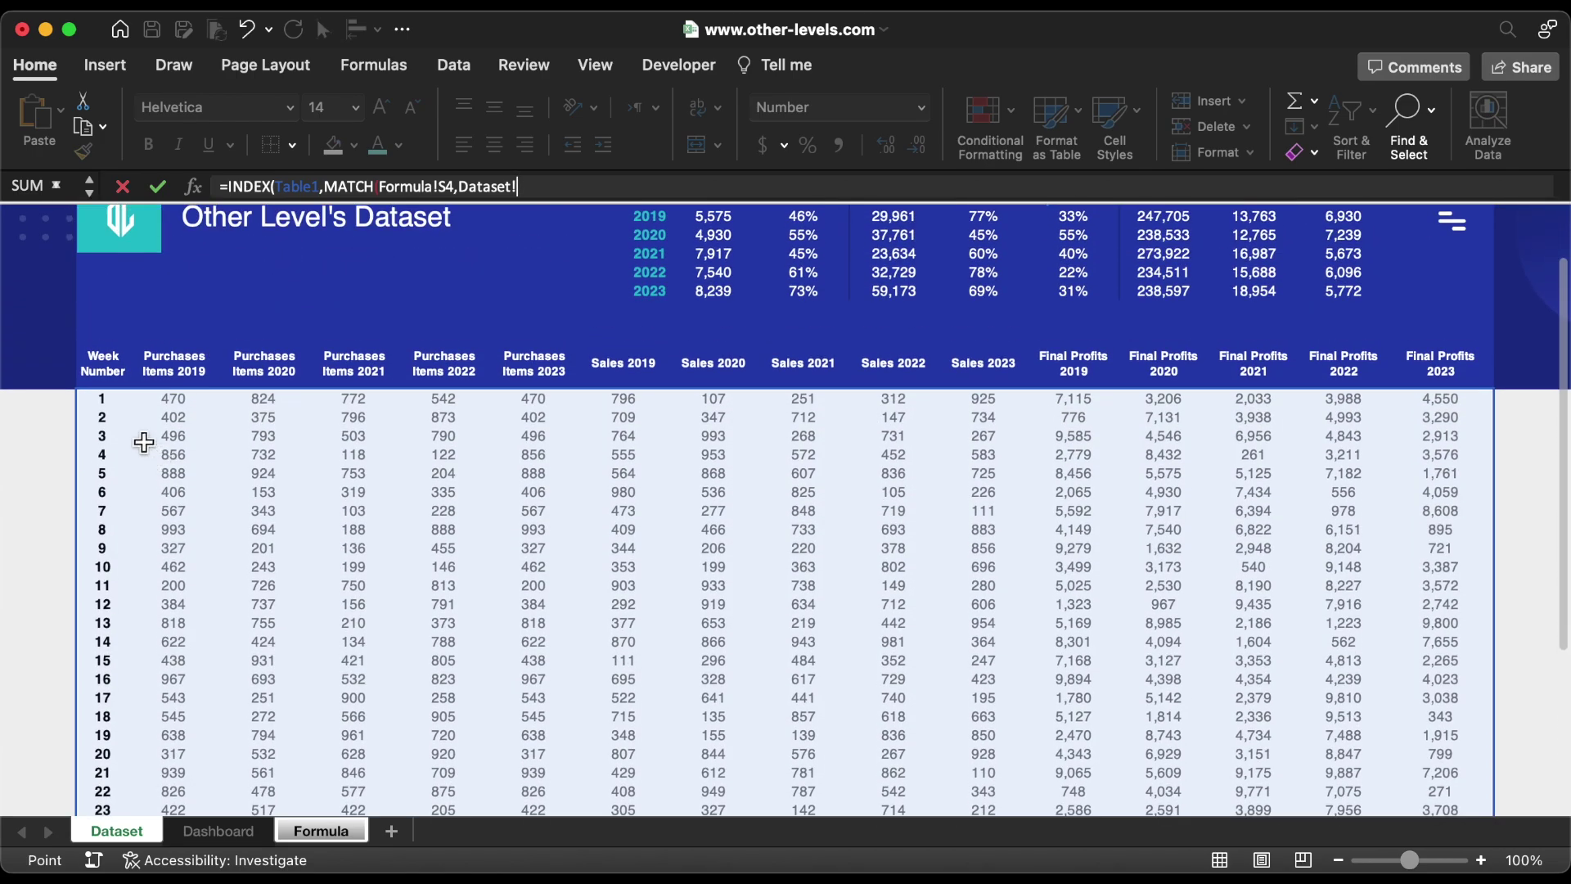
left_click(103, 399)
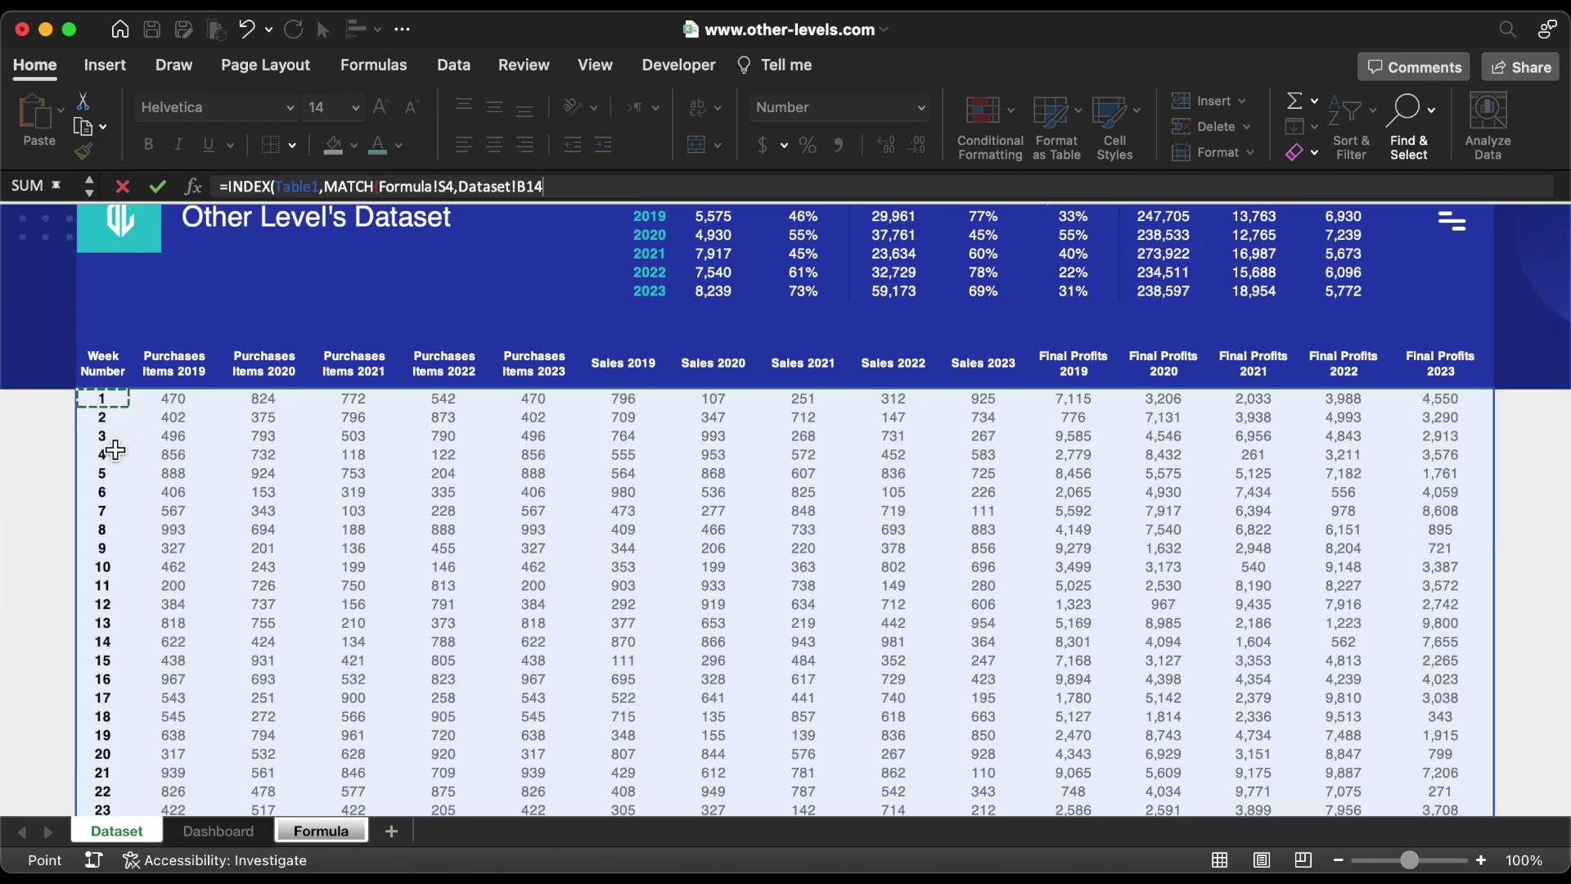
key("super+shift+Down")
key("shift+Up")
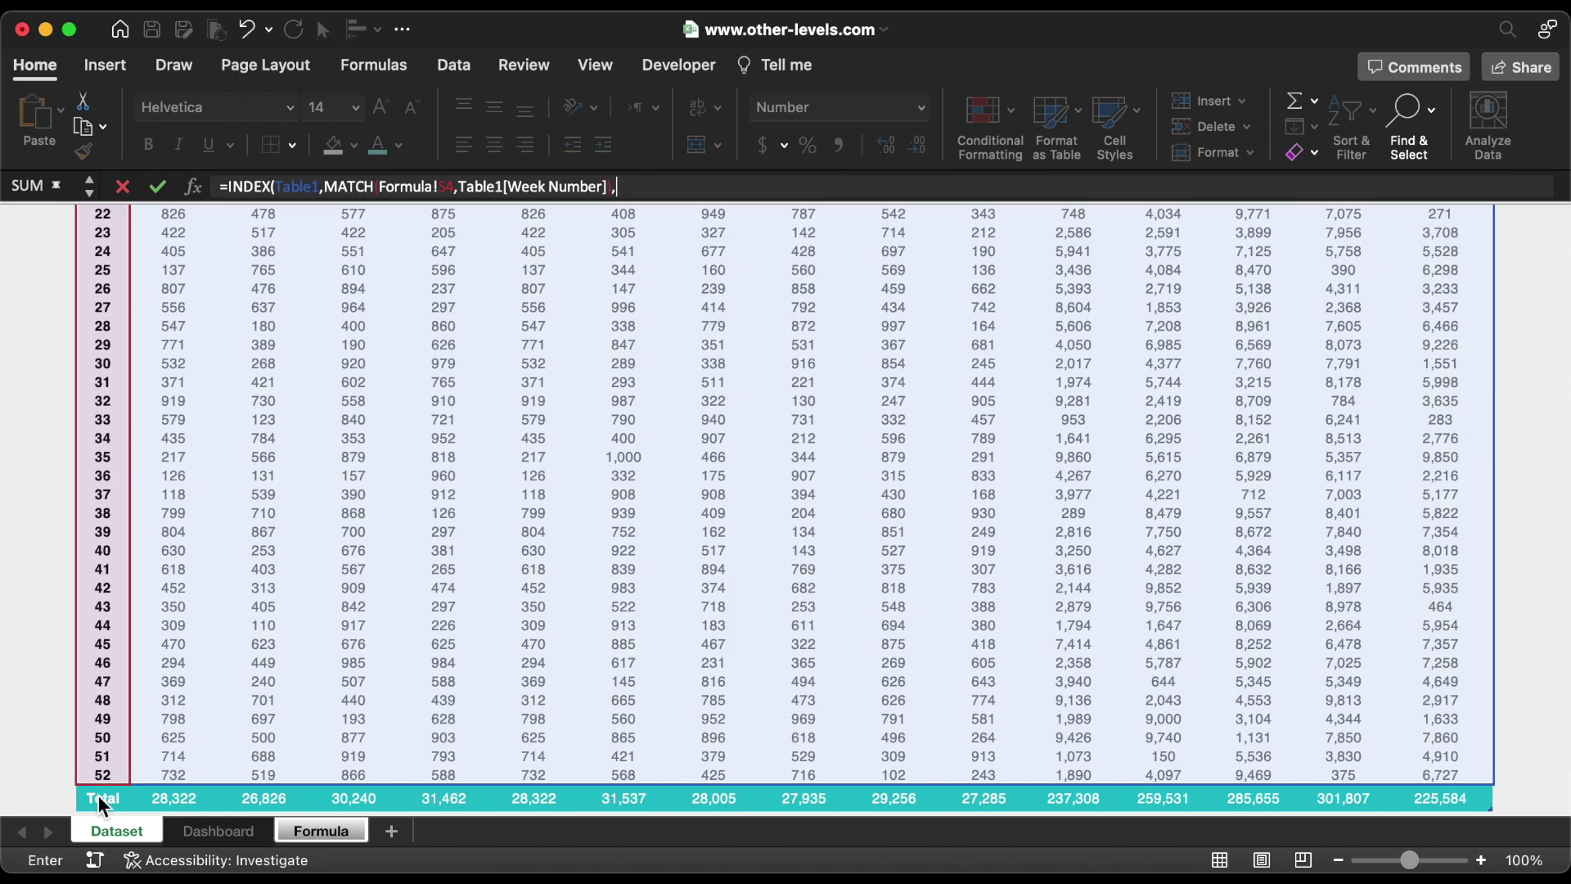
Begin the INDEX column argument as a MATCH with the header cell Formula!$T$3, locked as an absolute reference, as lookup value
type("Mat")
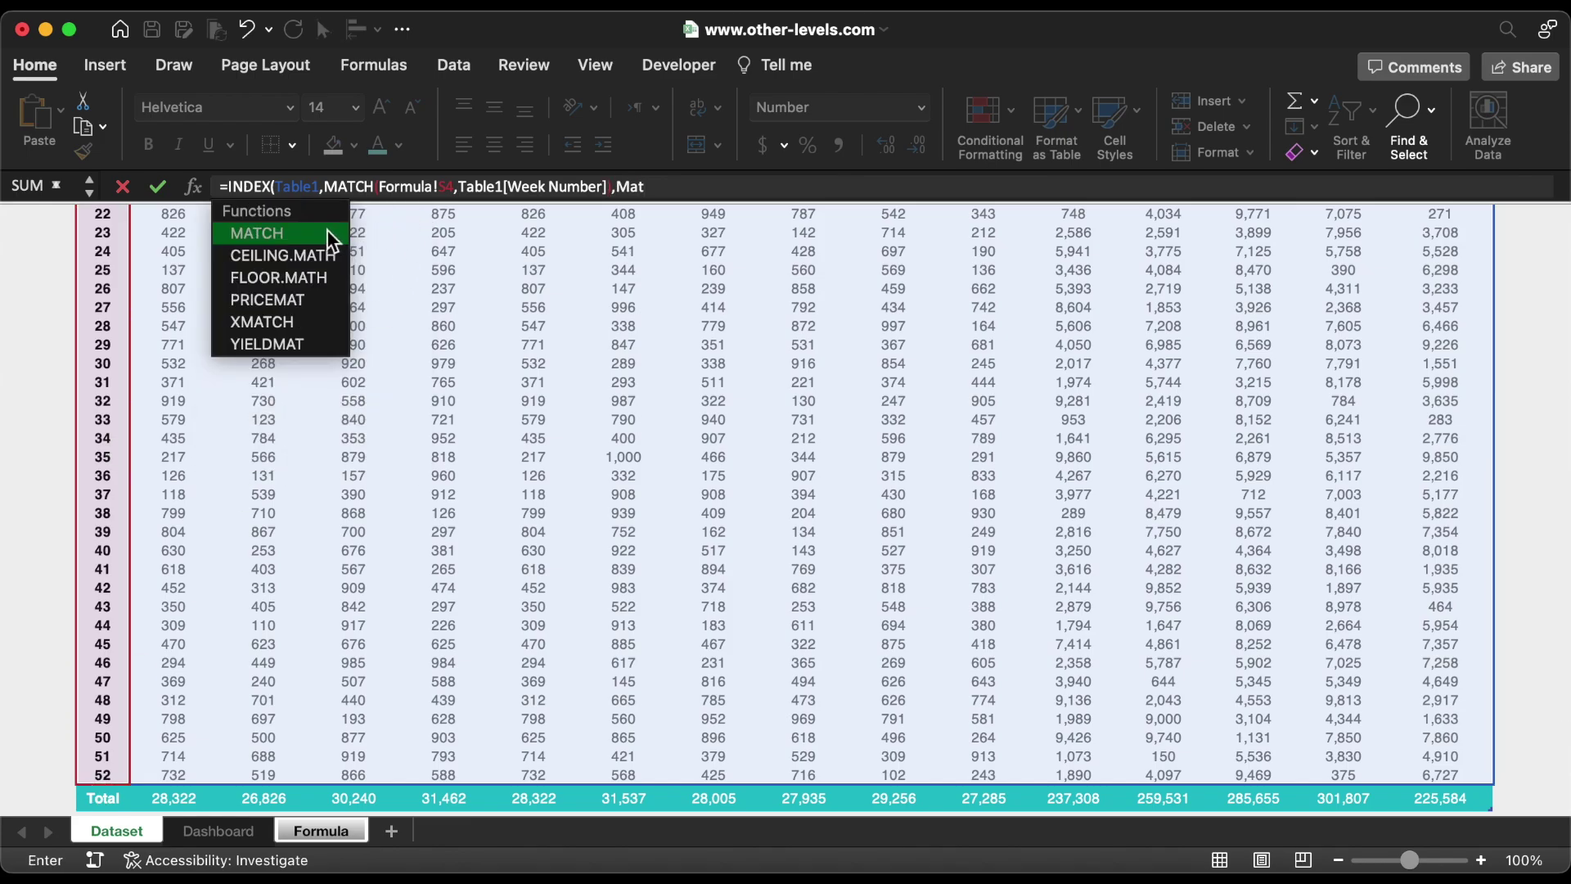
double_click(327, 232)
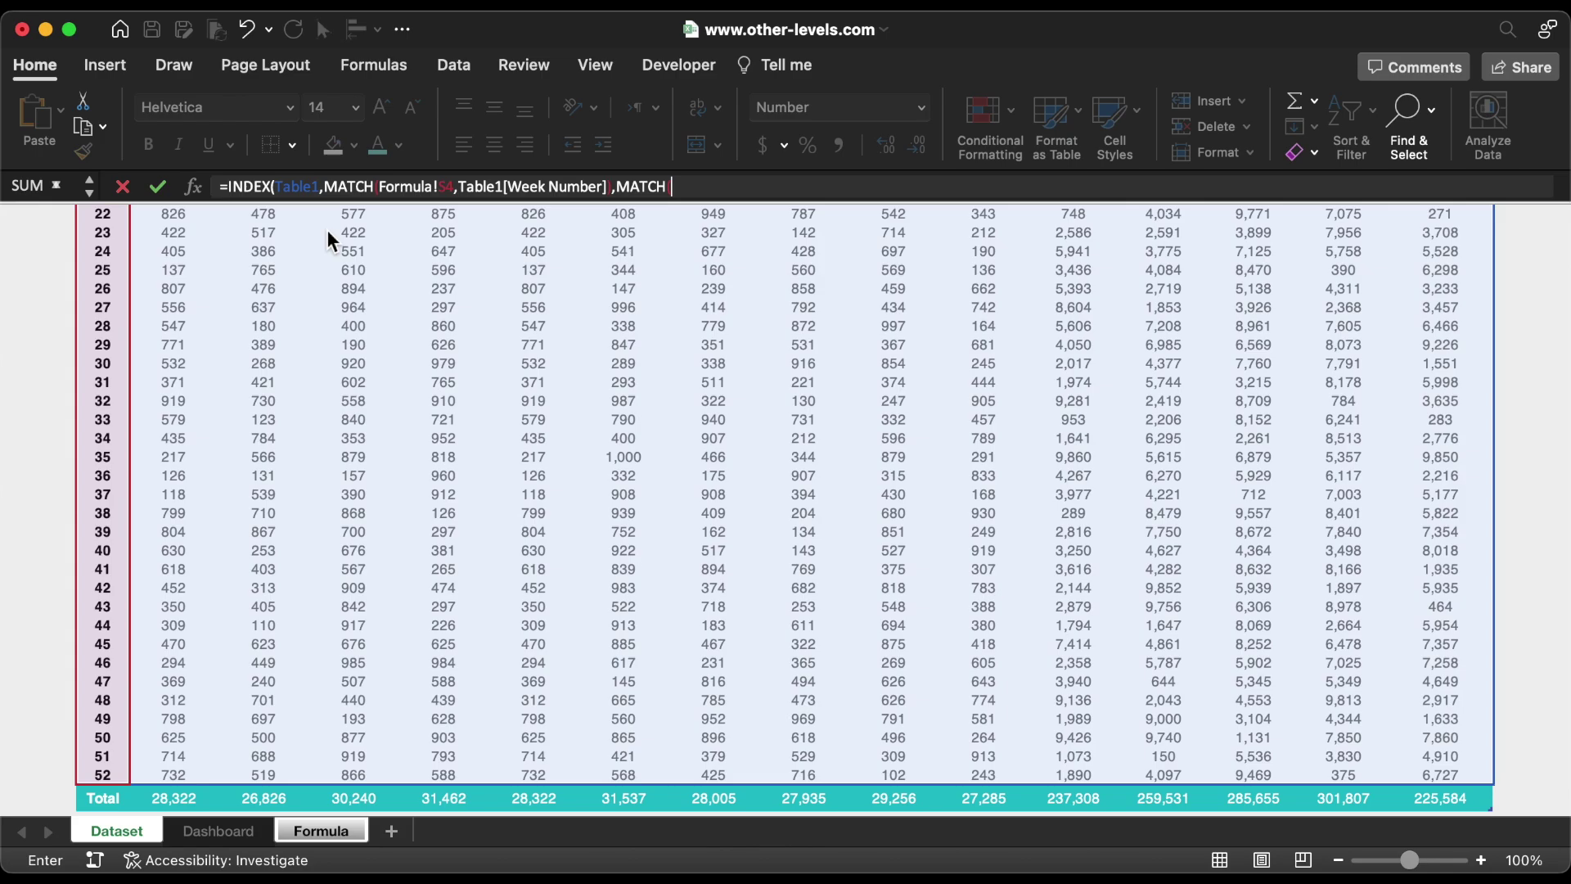
left_click(330, 831)
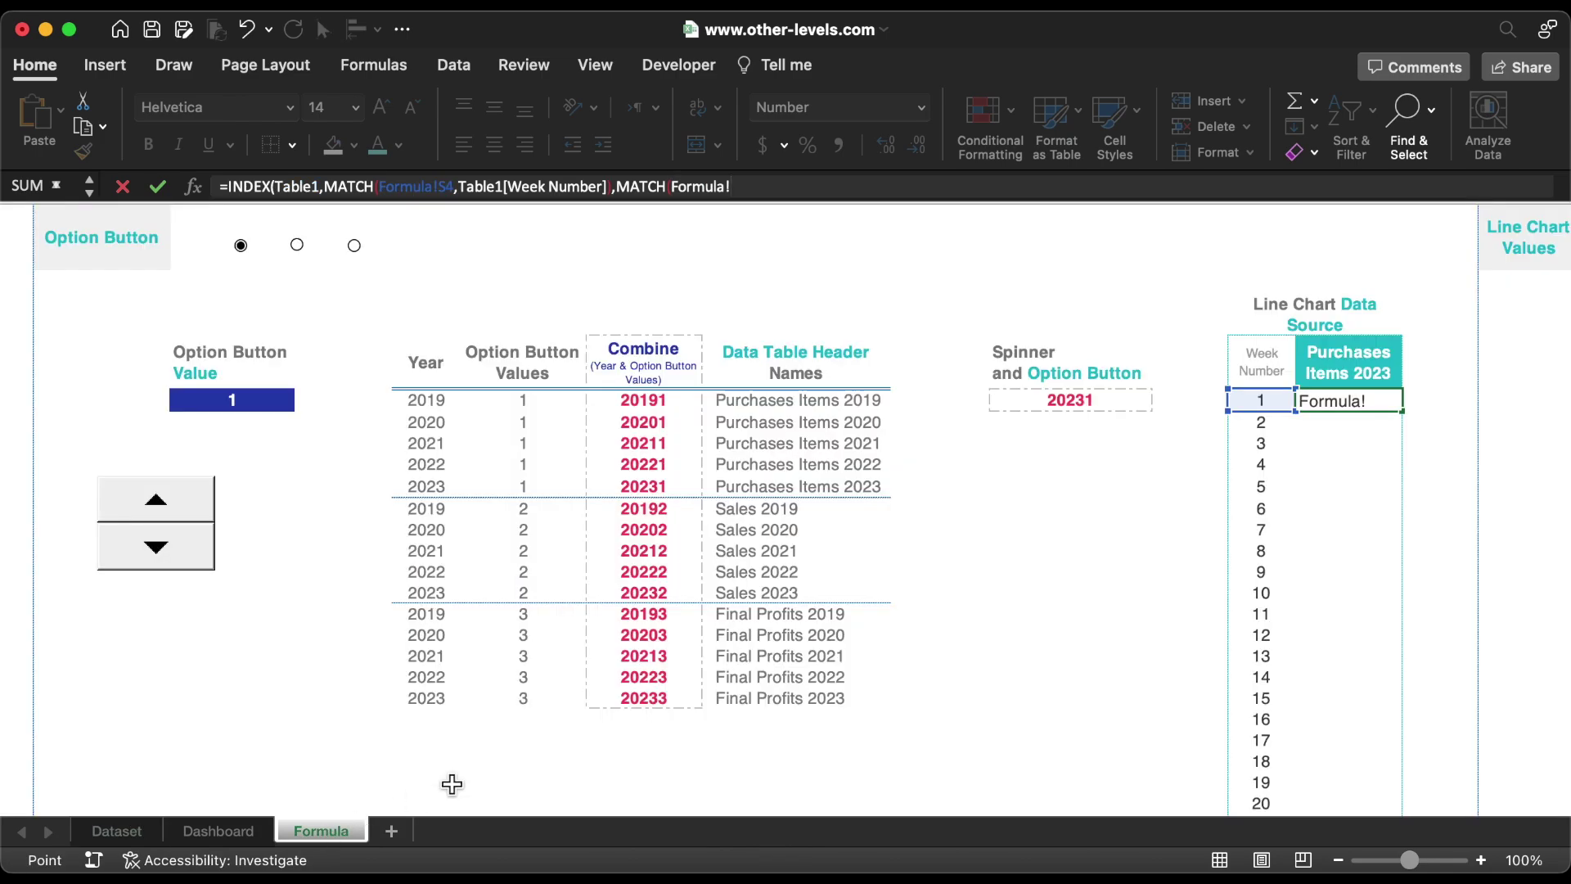
left_click(1337, 376)
key("F4")
type(",")
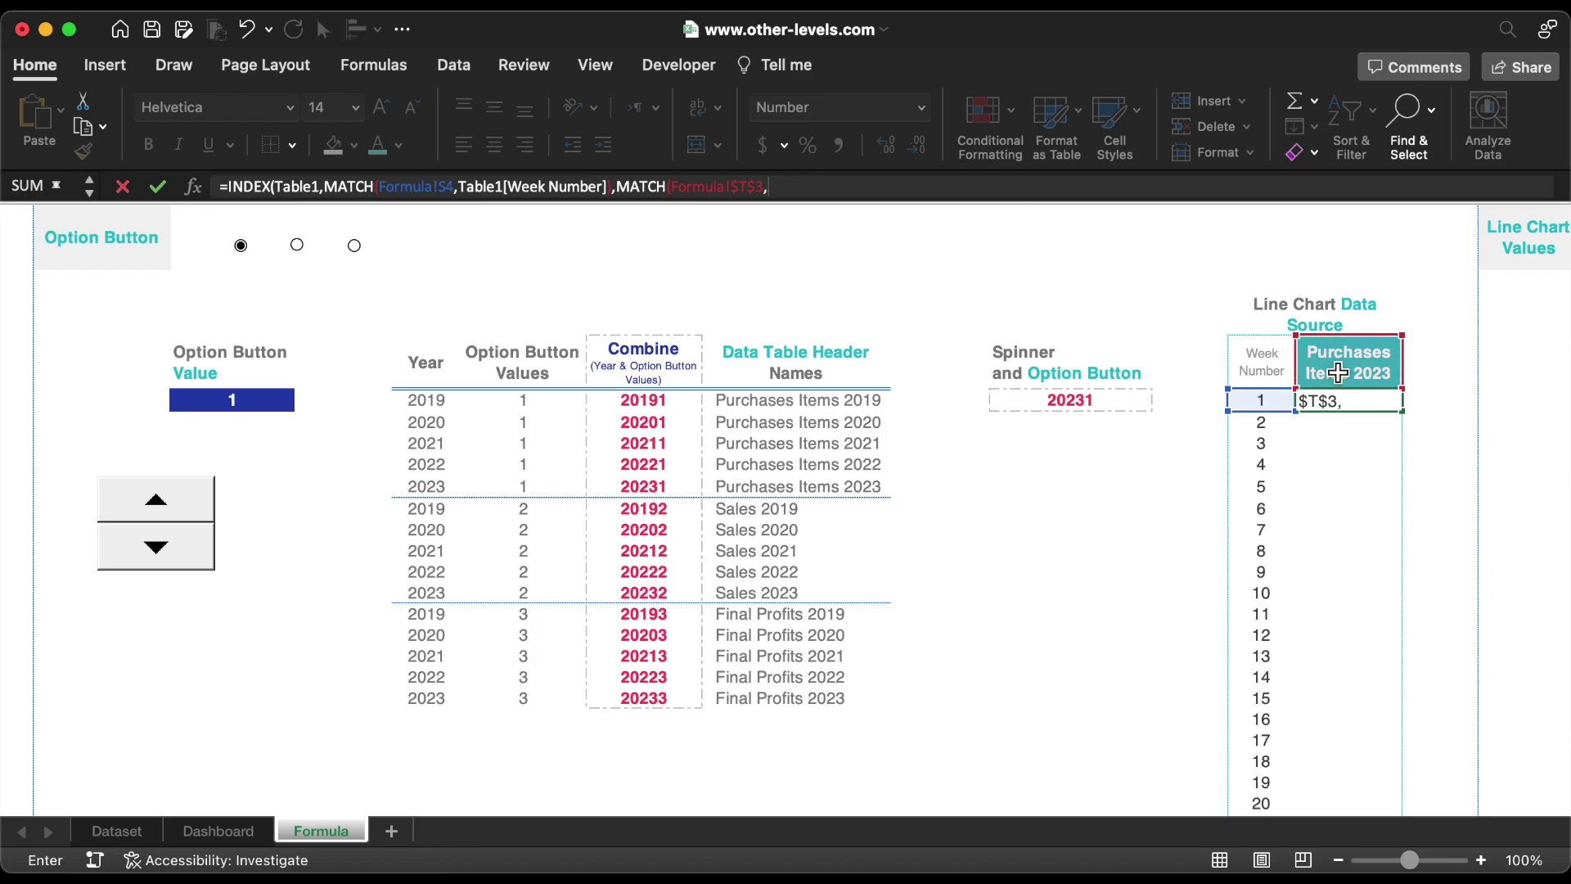
Match the header exactly against Table1[#Headers] on the Dataset sheet, complete the T4 formula, and fill it down to week 52
left_click(140, 826)
left_click_drag(103, 471, 896, 474)
left_click_drag(1292, 431, 1441, 470)
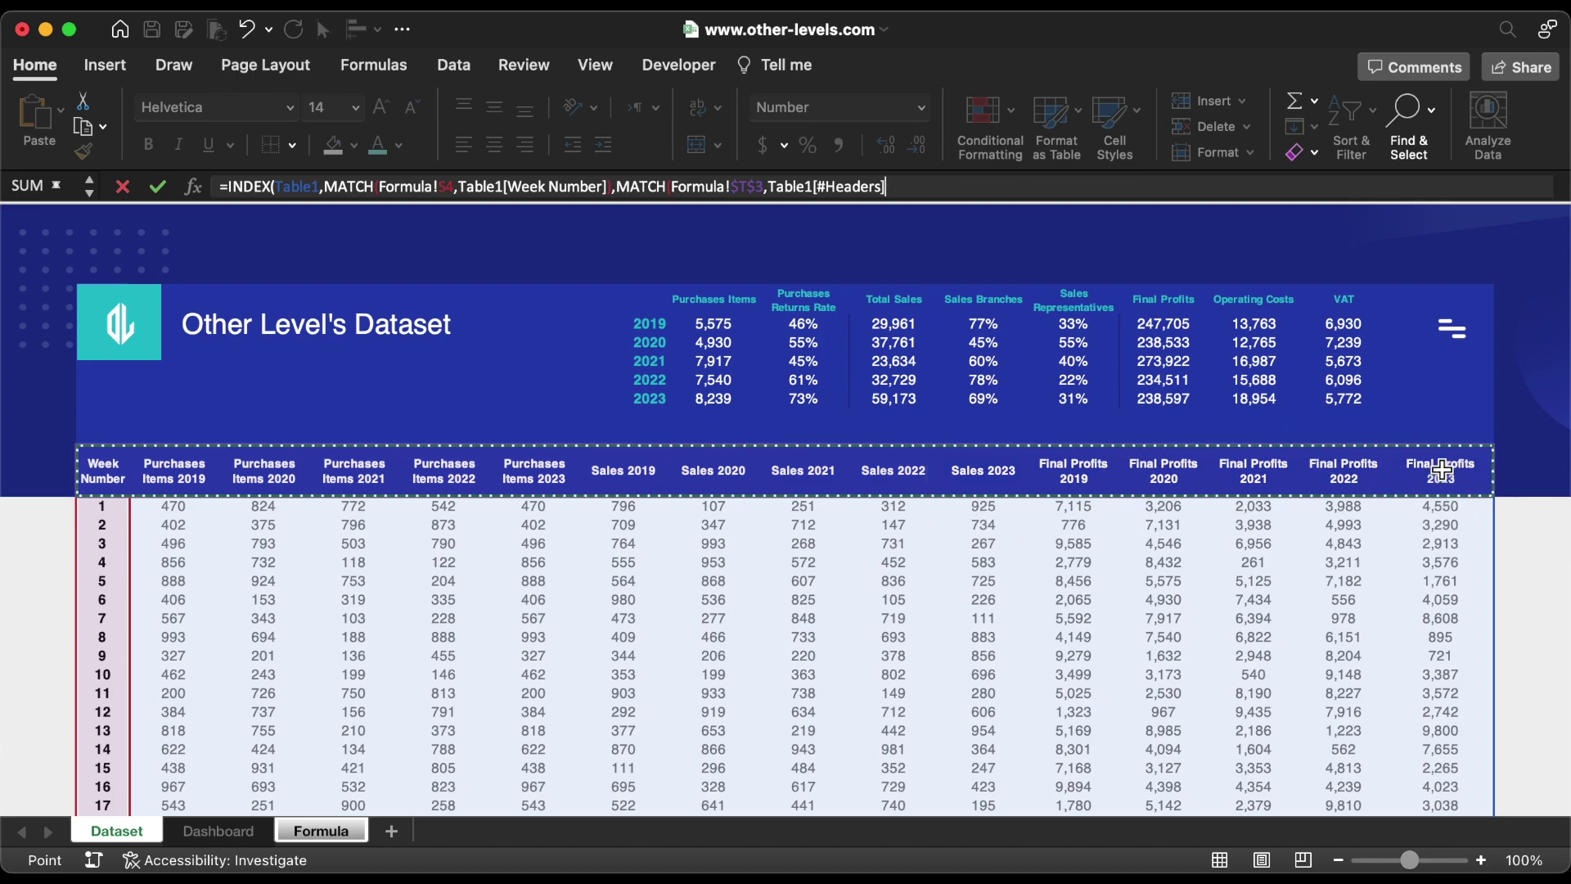
type(",")
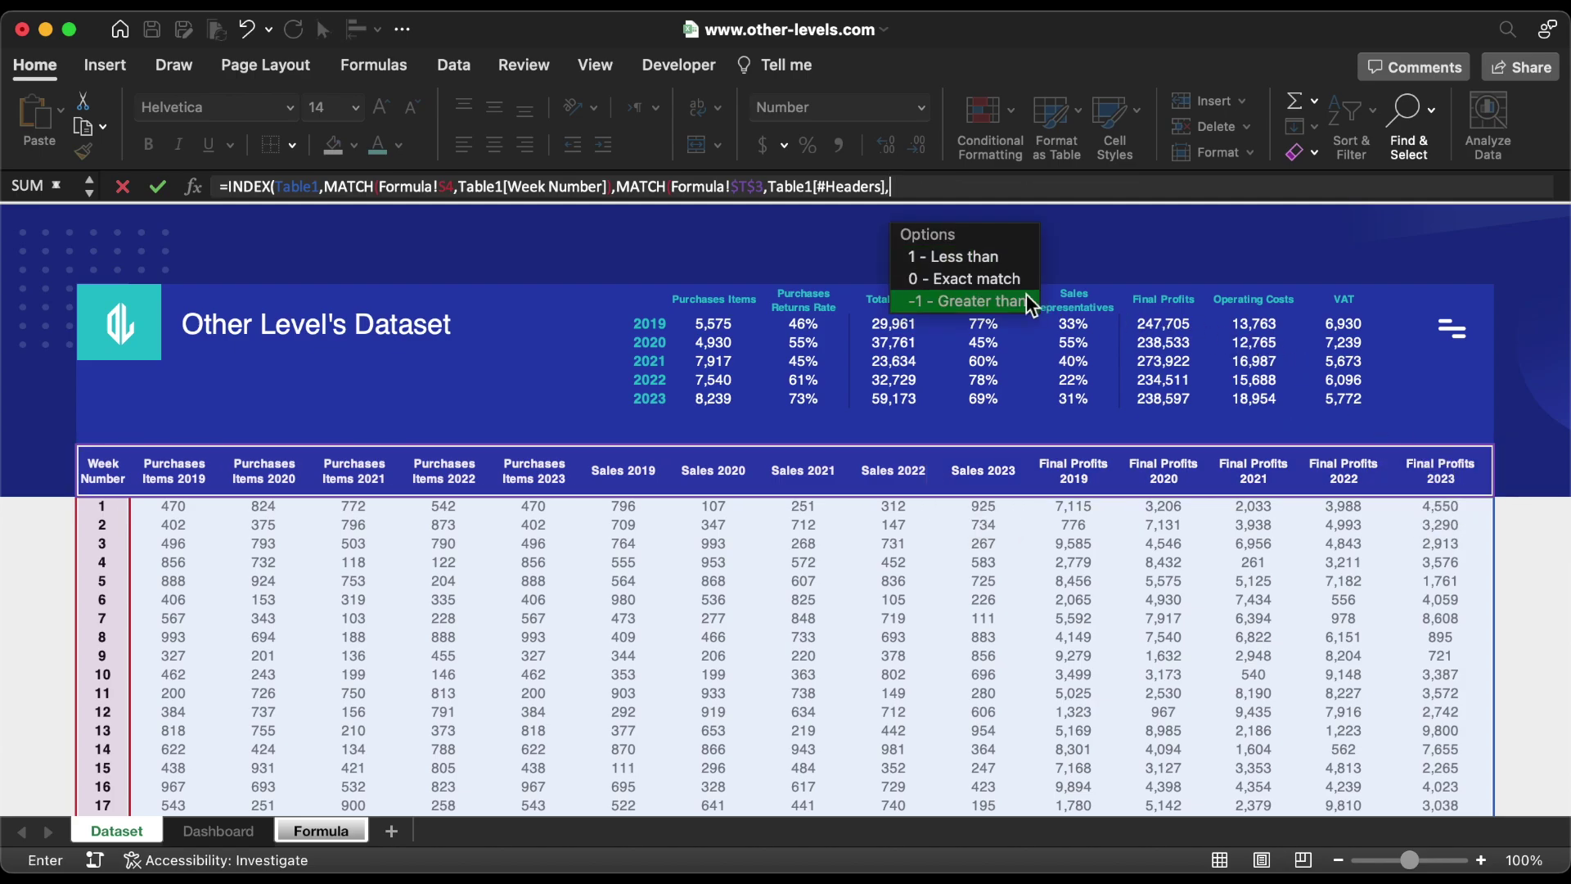
double_click(1005, 283)
type(")")
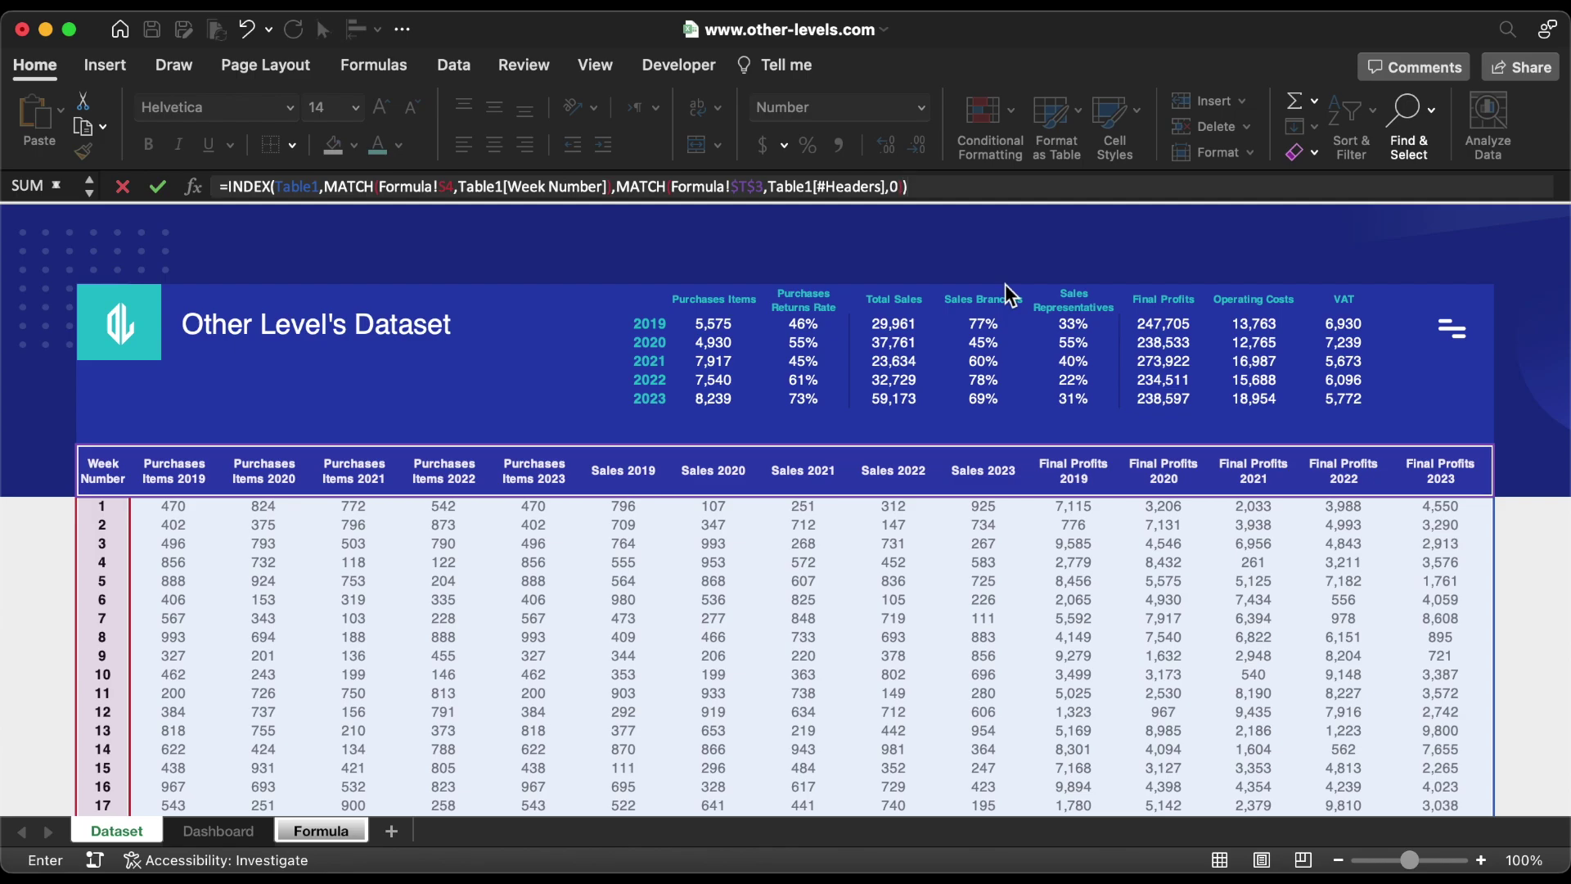
key("Return")
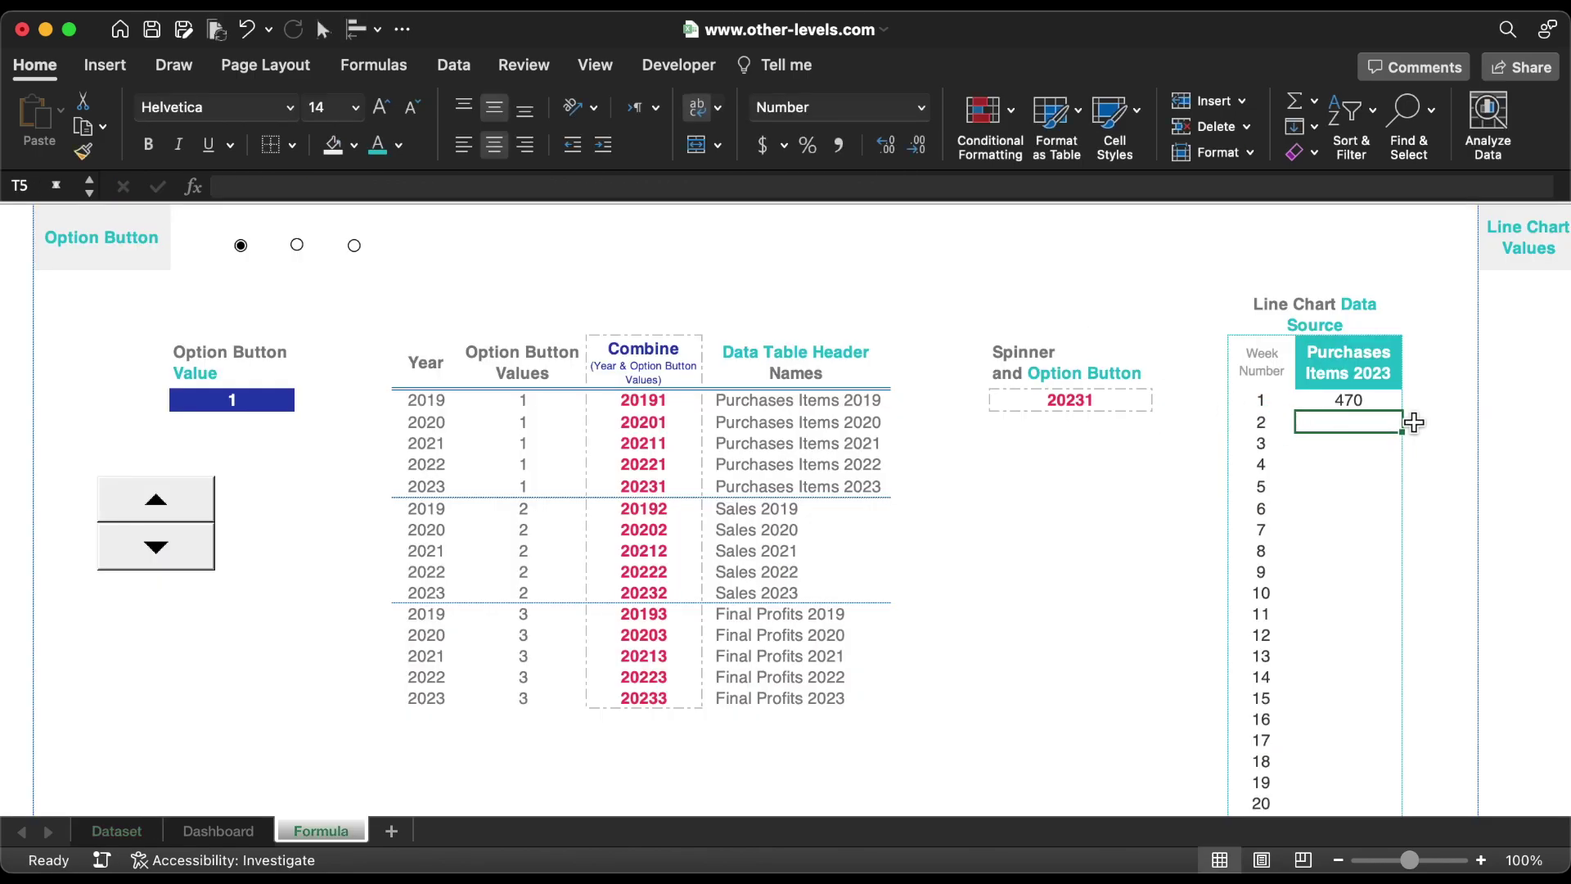
left_click(1391, 402)
double_click(1402, 411)
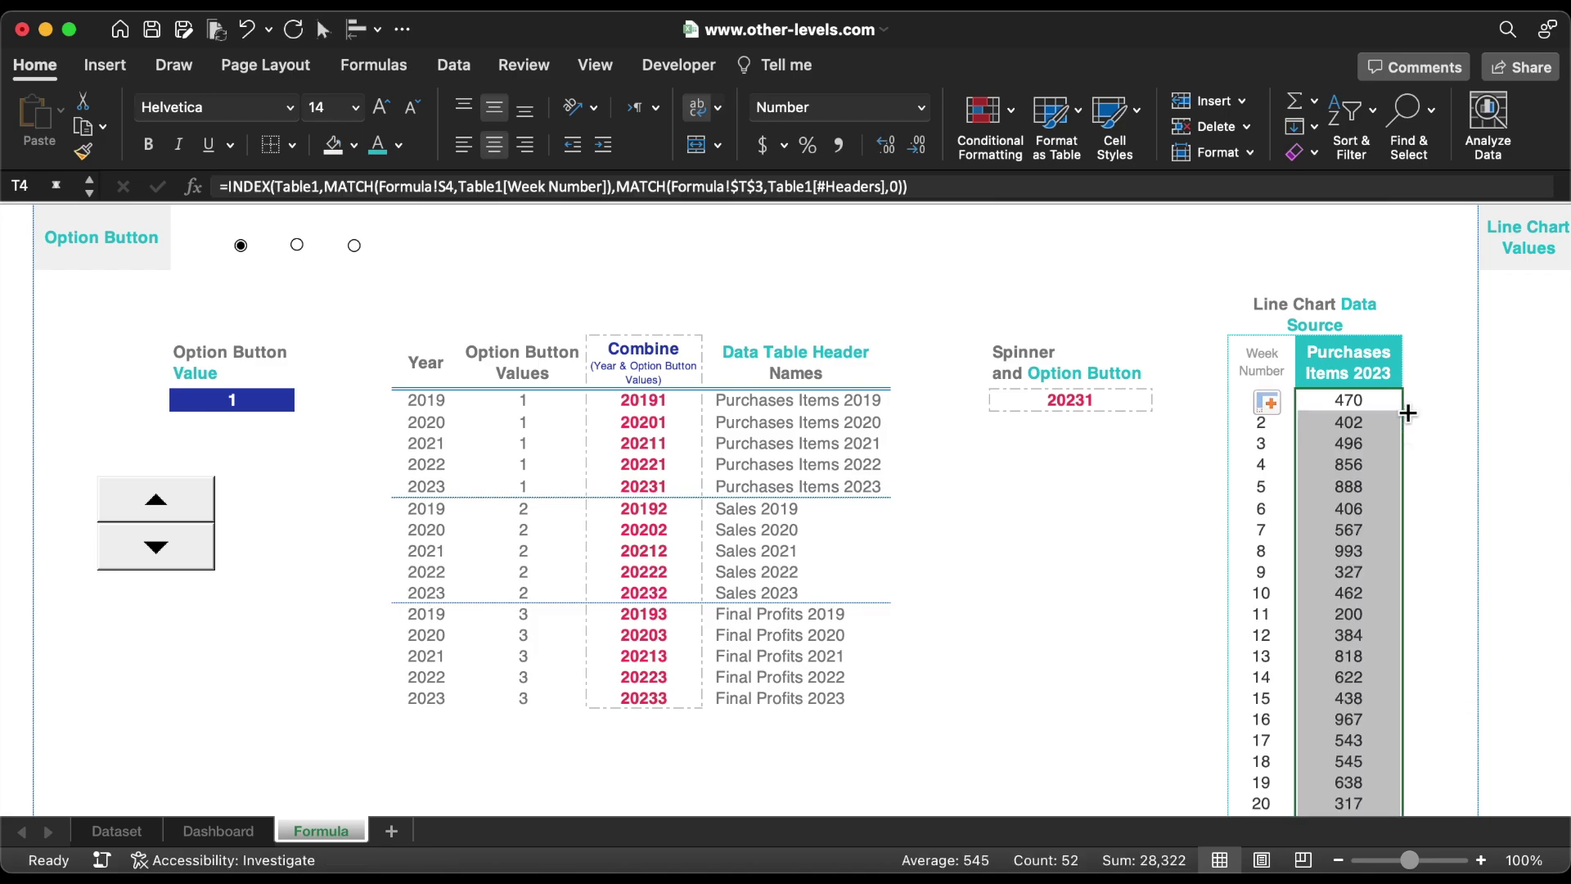
Test the weekly figures by stepping the spinner year down to 2021 and cycling through the second, third and first option buttons
left_click(1348, 368)
left_click(160, 550)
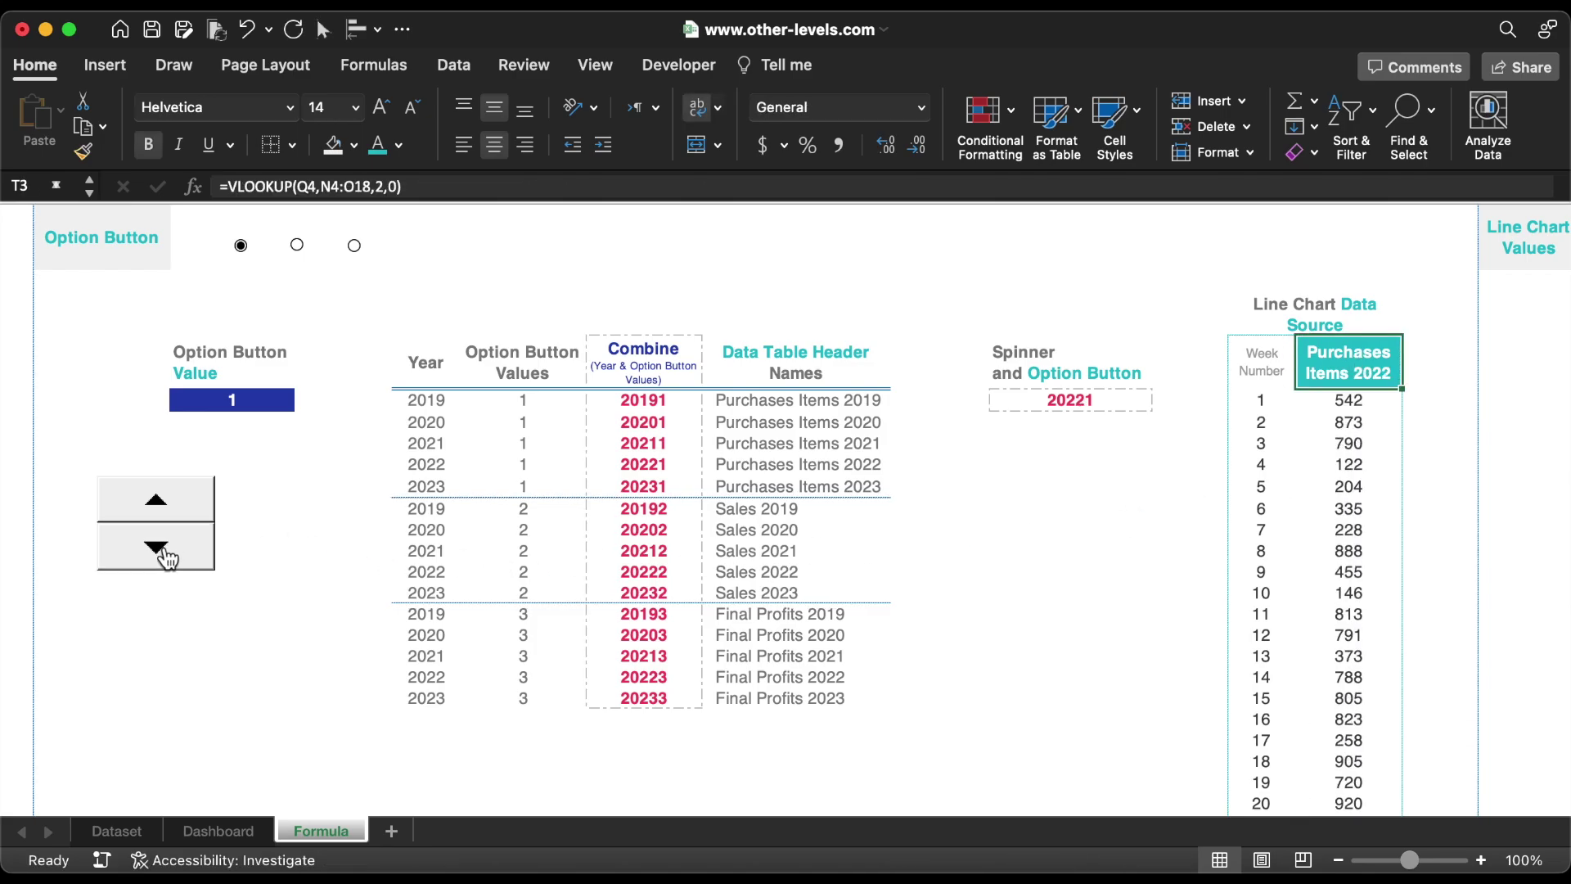
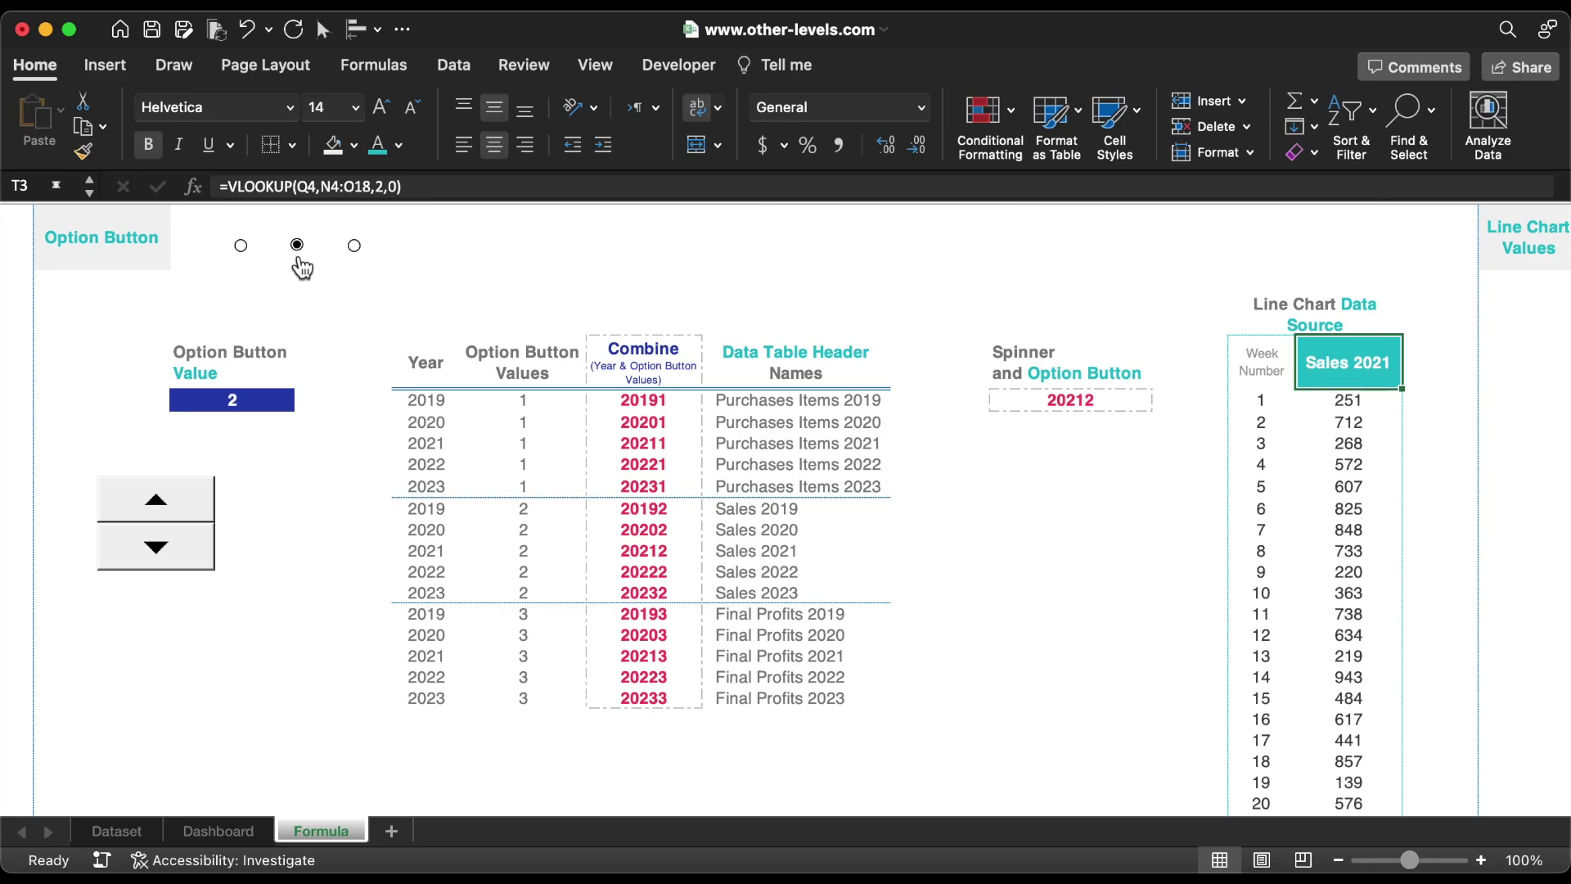
left_click(354, 246)
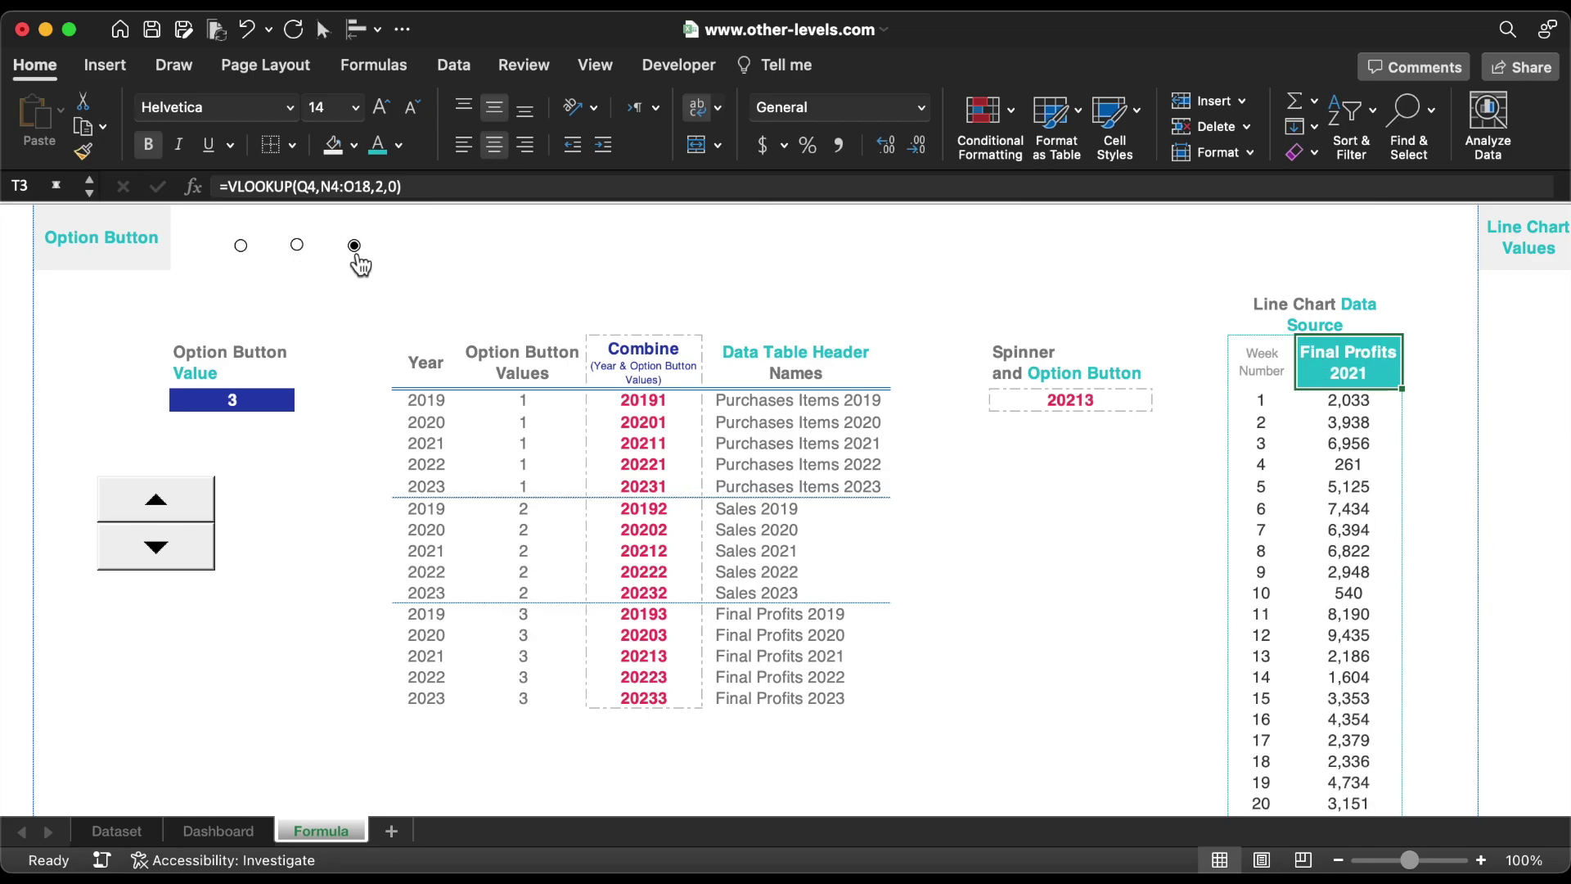
left_click(241, 248)
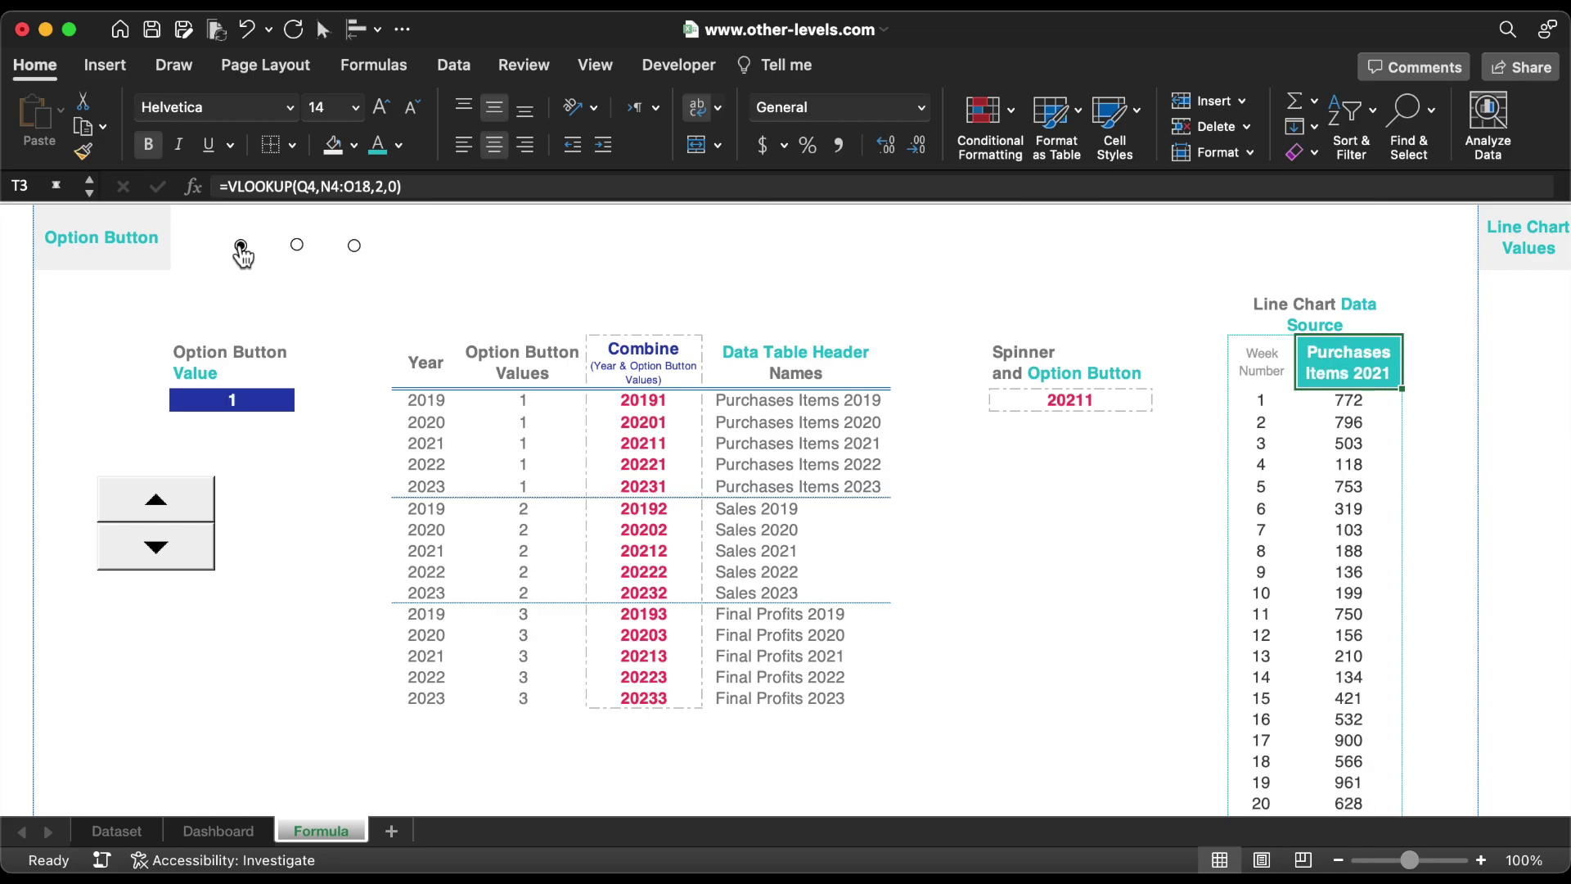
left_click(297, 248)
left_click(355, 247)
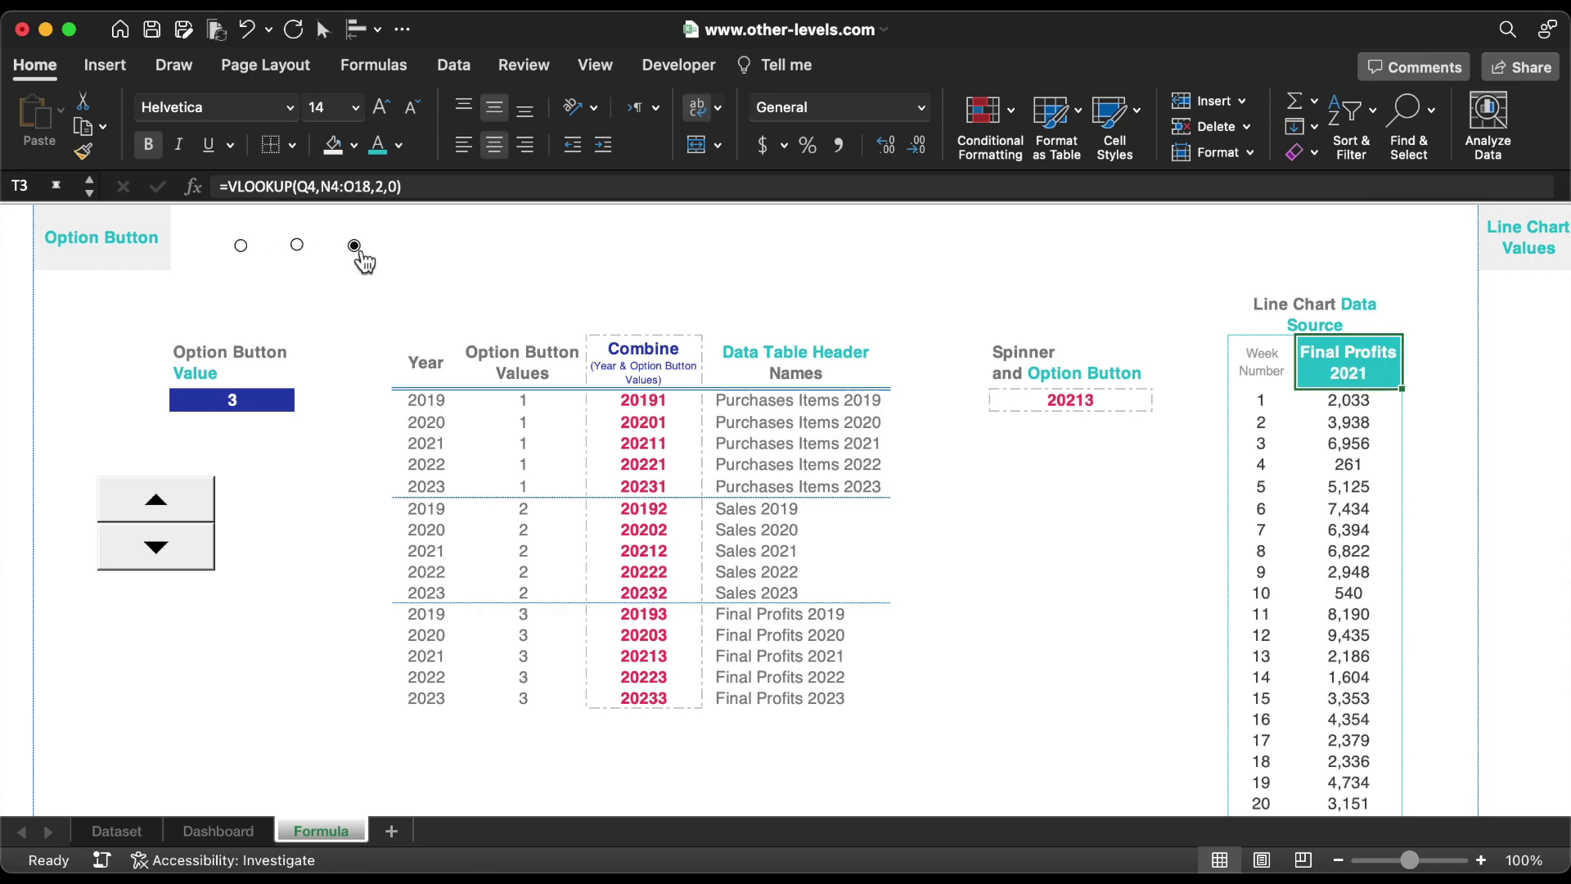
Test the Final Profits figures by stepping the spinner year up twice and back down to 2021
left_click(191, 508)
left_click(190, 509)
left_click(178, 563)
left_click(178, 565)
Insert a 2-D line chart with markers from the whole Line Chart Data Source table, headers through week 52
left_click(1272, 368)
key("shift+Right")
key("super+shift+Down")
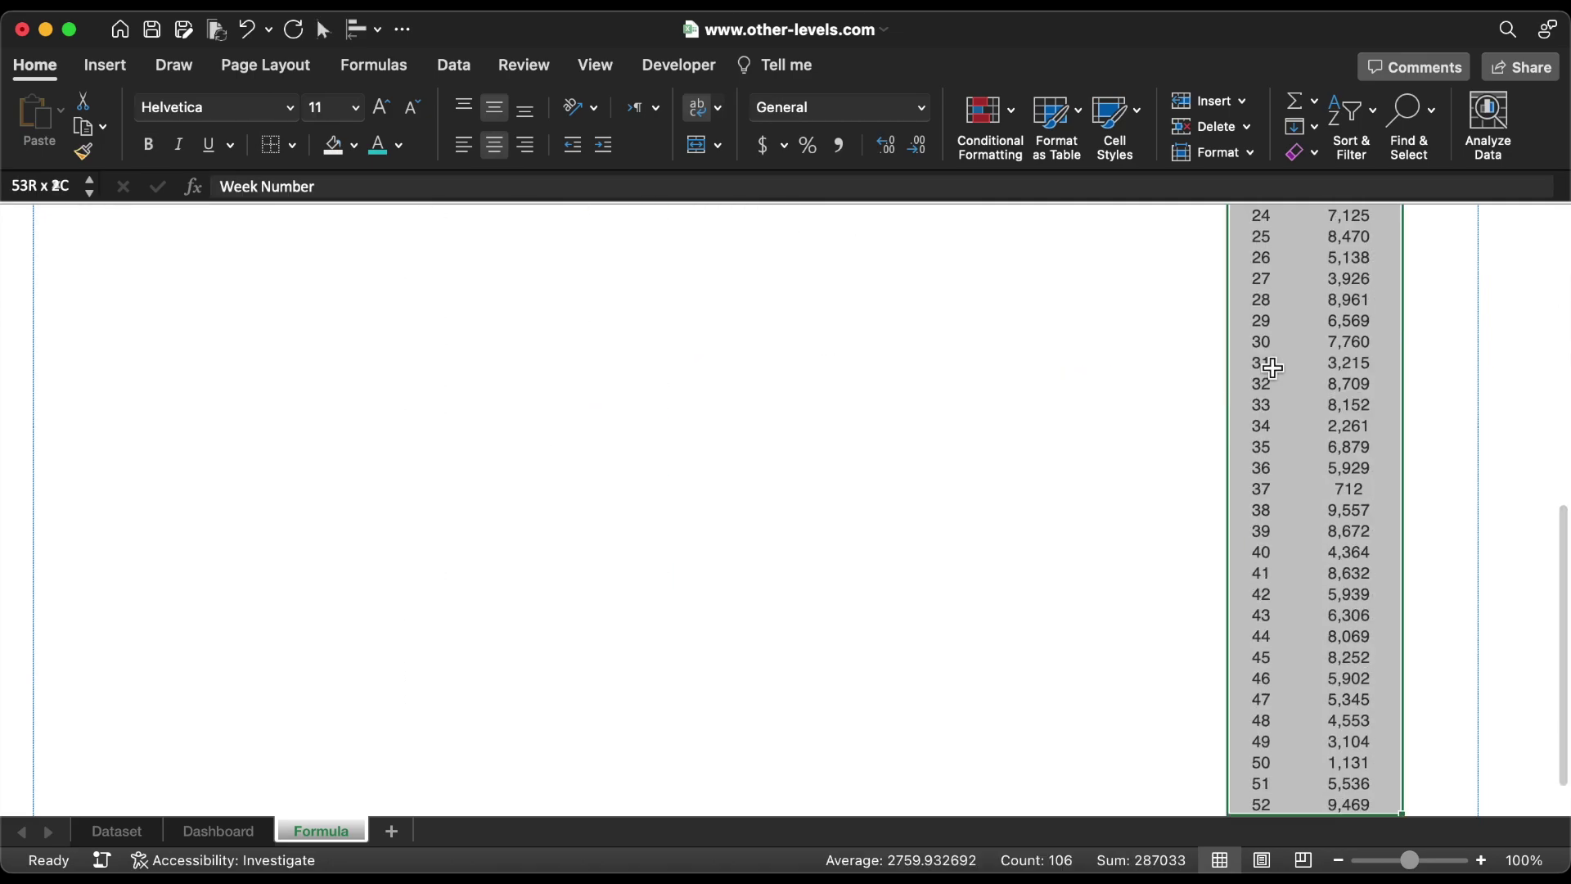
left_click(120, 69)
left_click(702, 123)
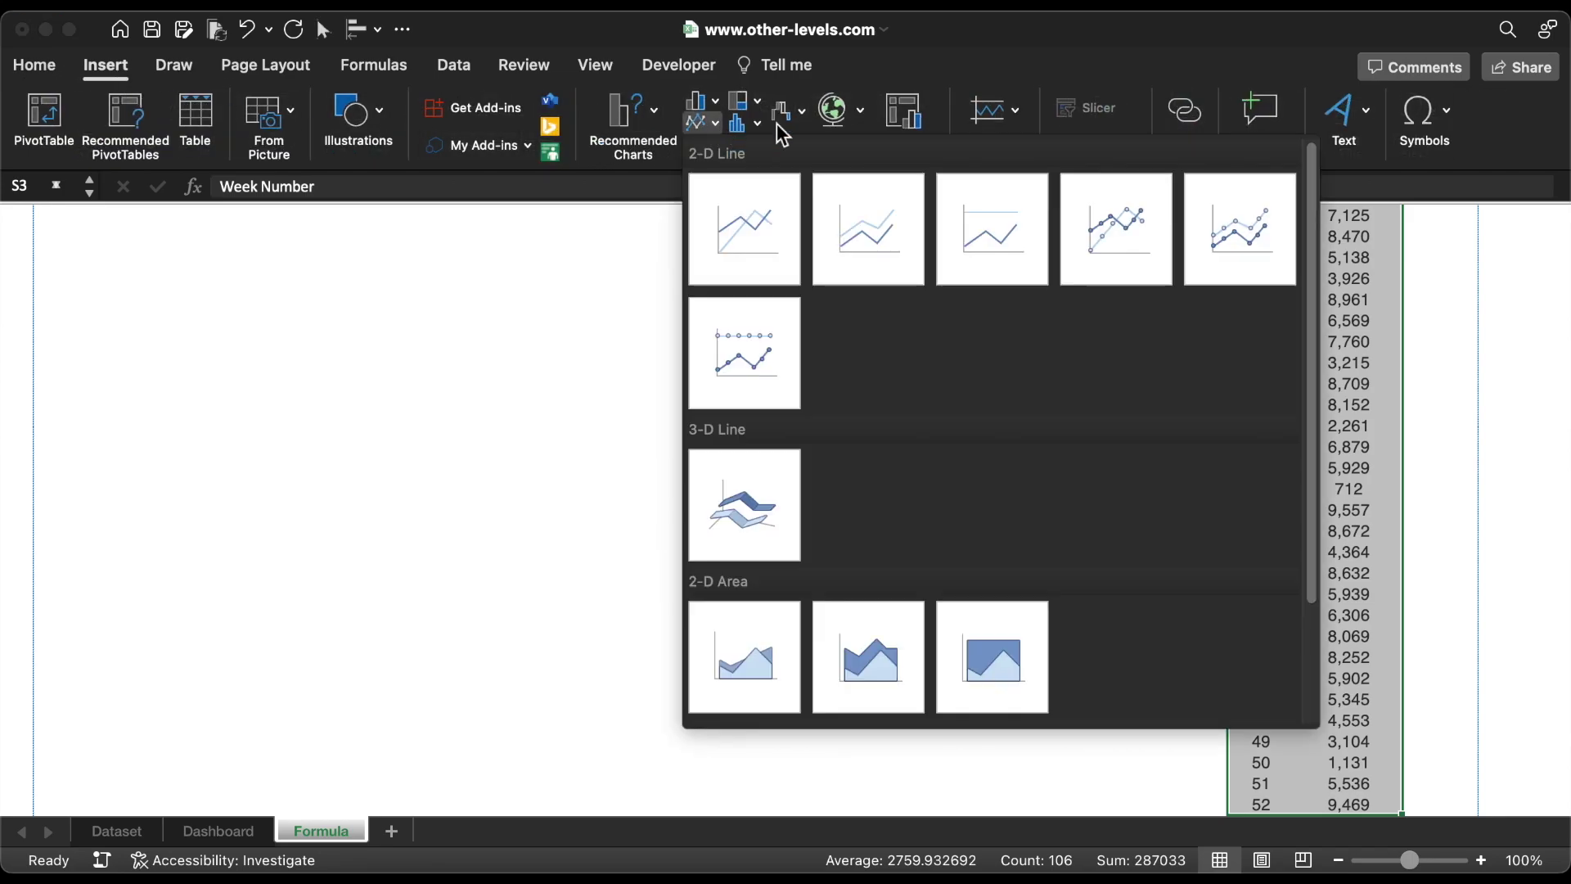
left_click(1107, 219)
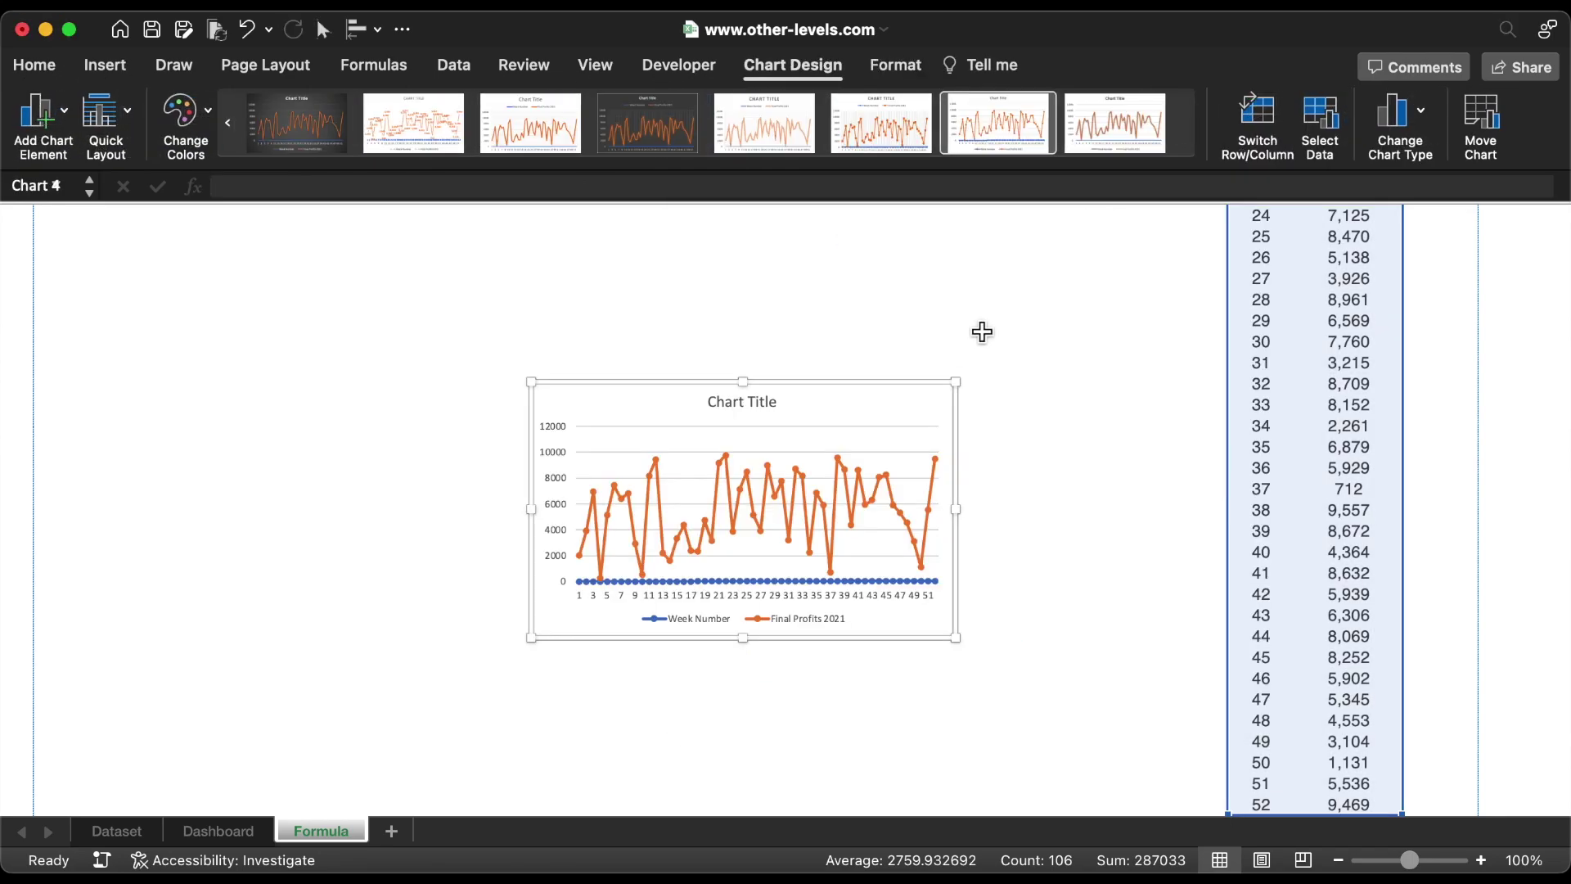
Reposition the new line chart and remove its Week Number series
left_click_drag(915, 383, 872, 322)
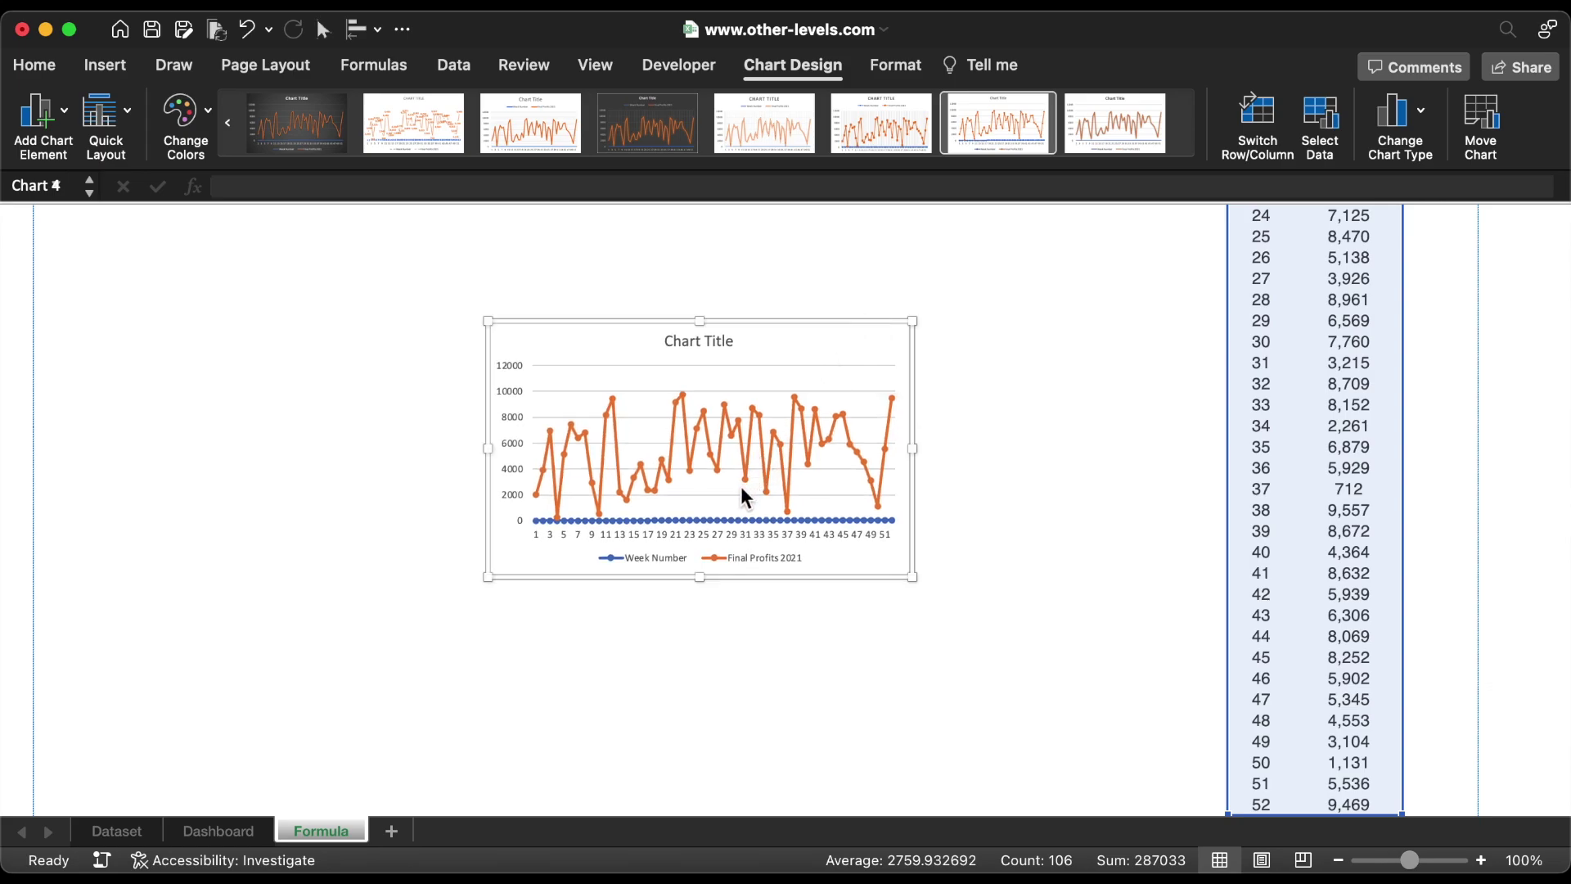
left_click(719, 518)
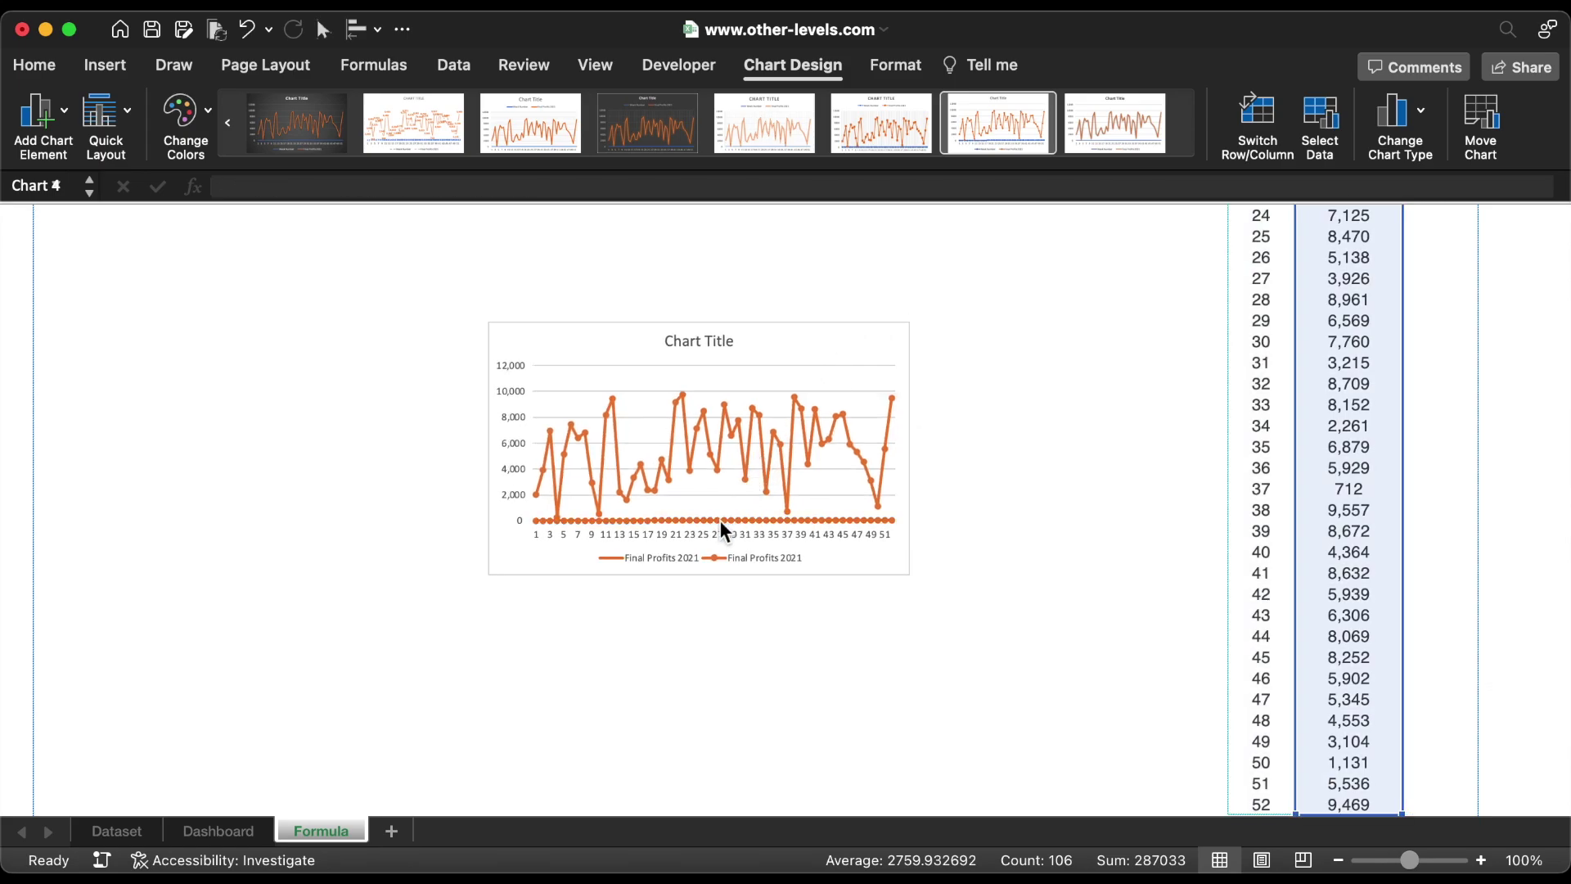
key("Delete")
Move the line chart to the Dashboard sheet, widening it and placing it centrally below the row of three cards
key("Delete")
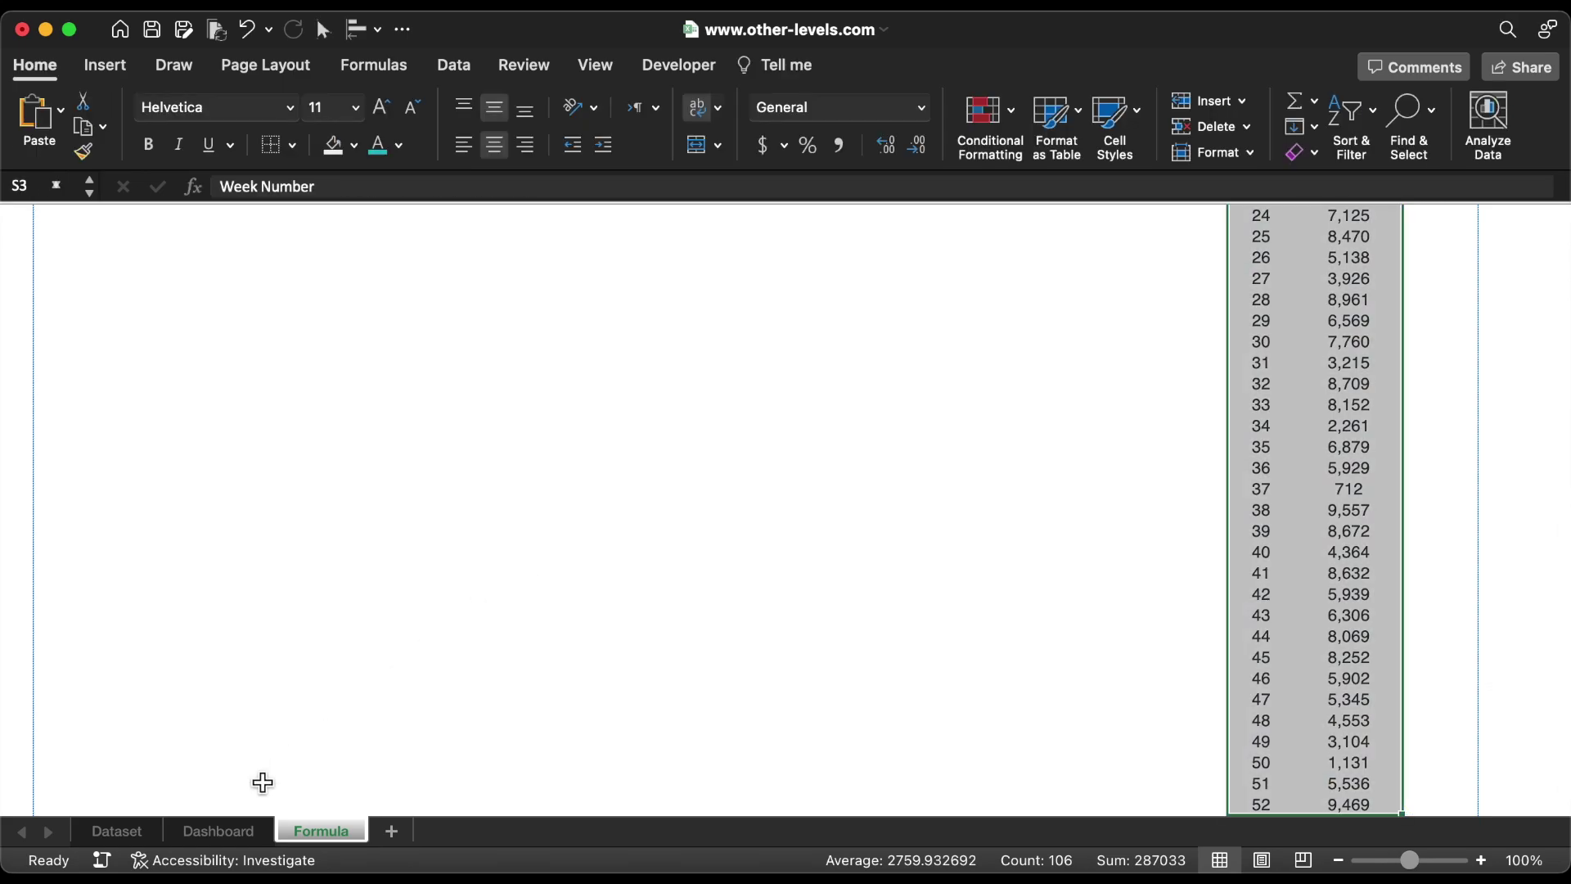
left_click(220, 821)
key("super+v")
left_click_drag(703, 392, 1133, 582)
key("Escape")
scroll(564, 518, "down", 5)
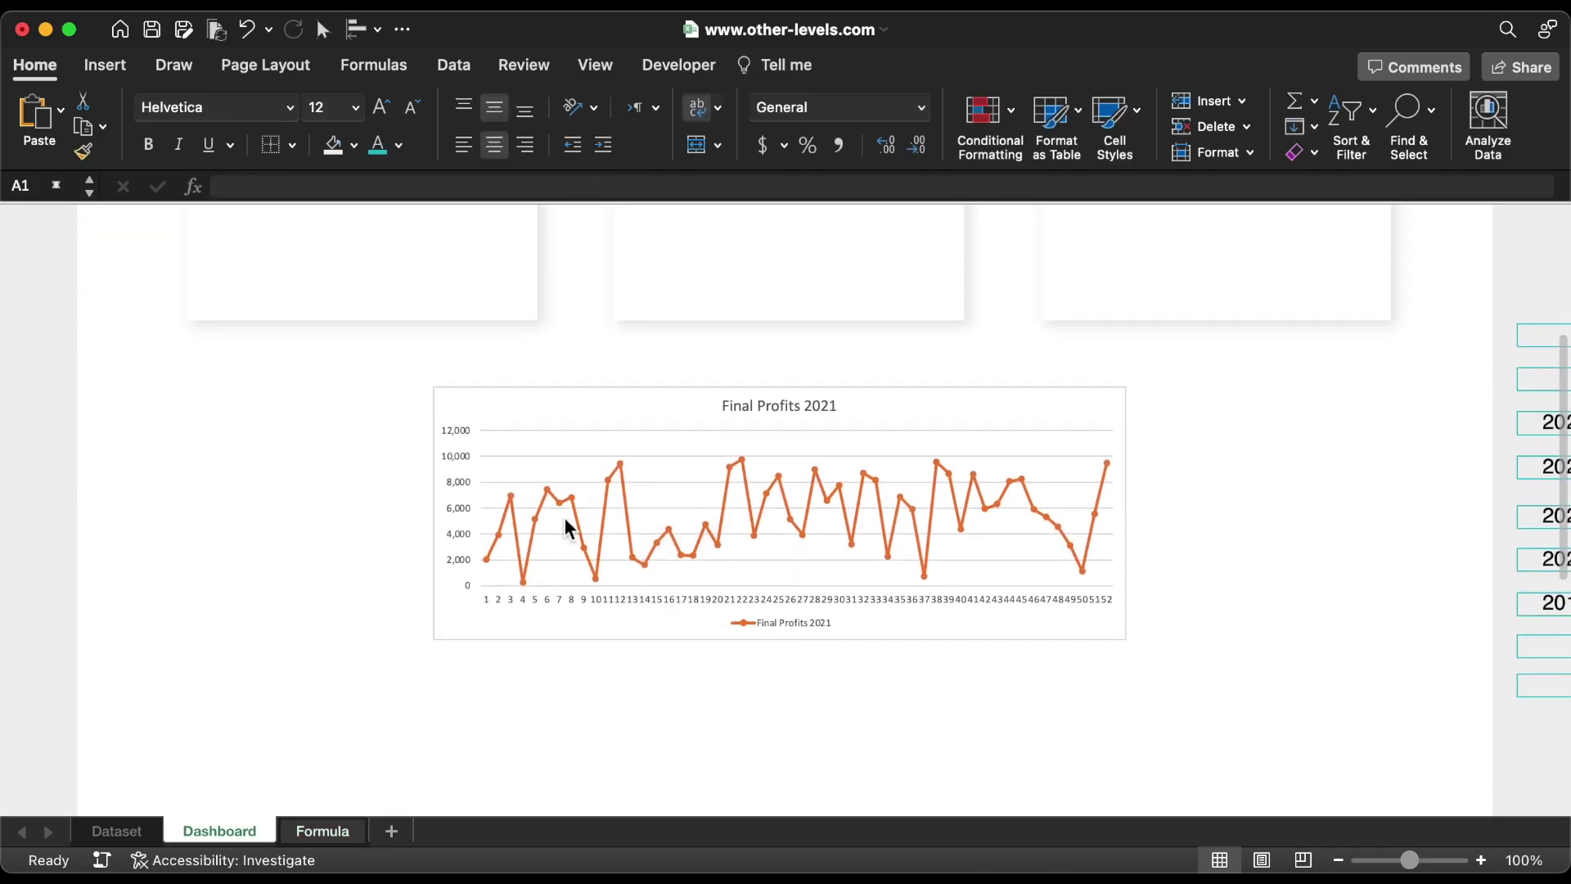
Add a text box below the left end of the Dashboard chart reading "Current all-time value"
left_click(105, 65)
left_click(353, 114)
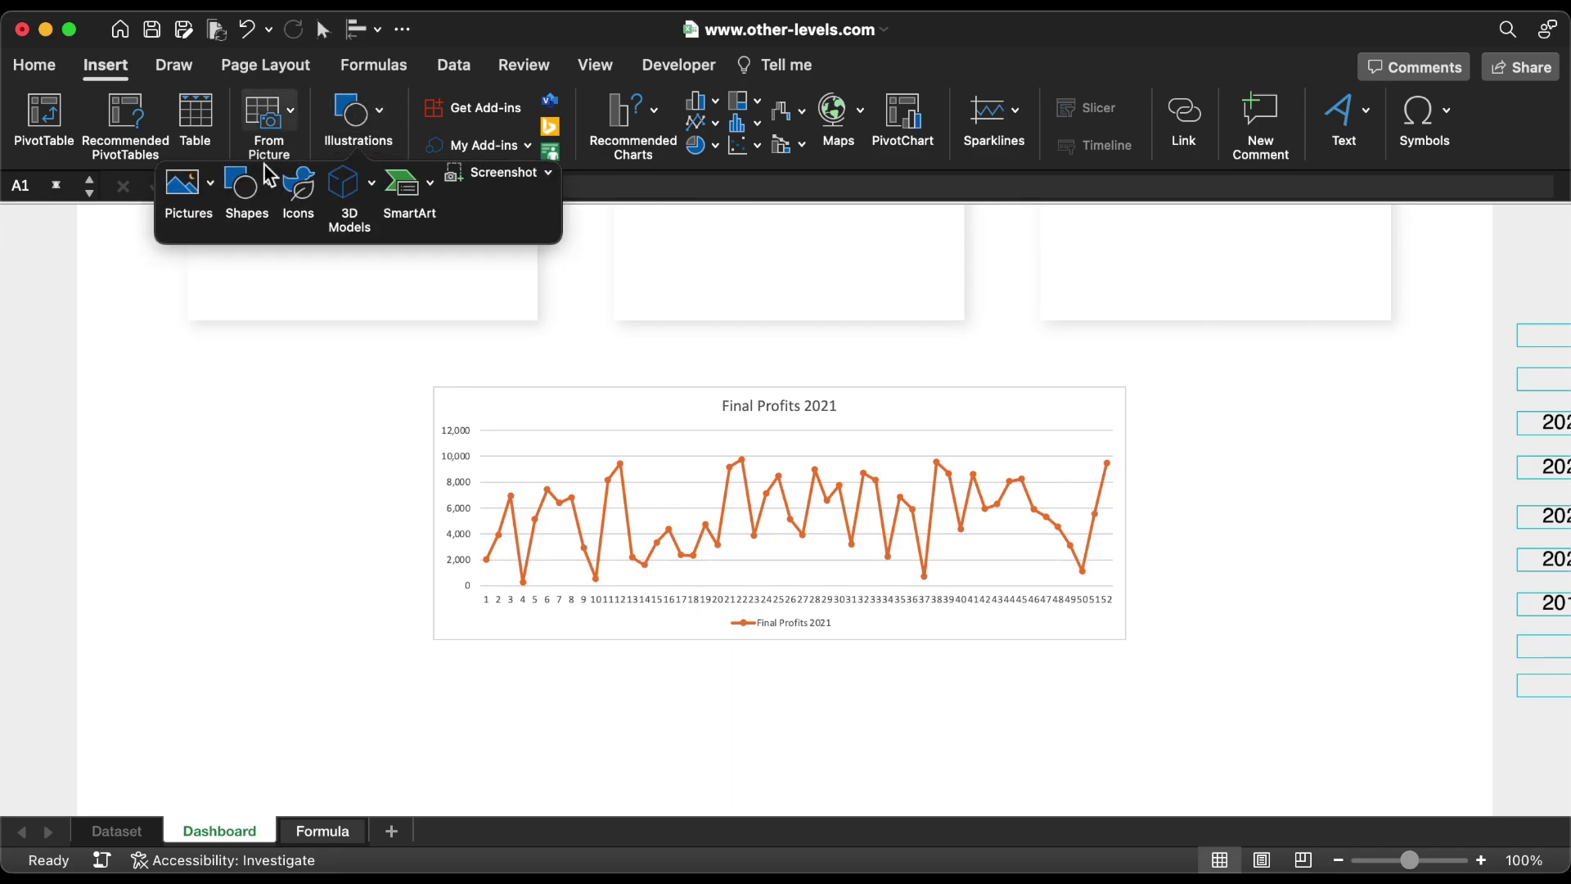
left_click(242, 184)
left_click(318, 256)
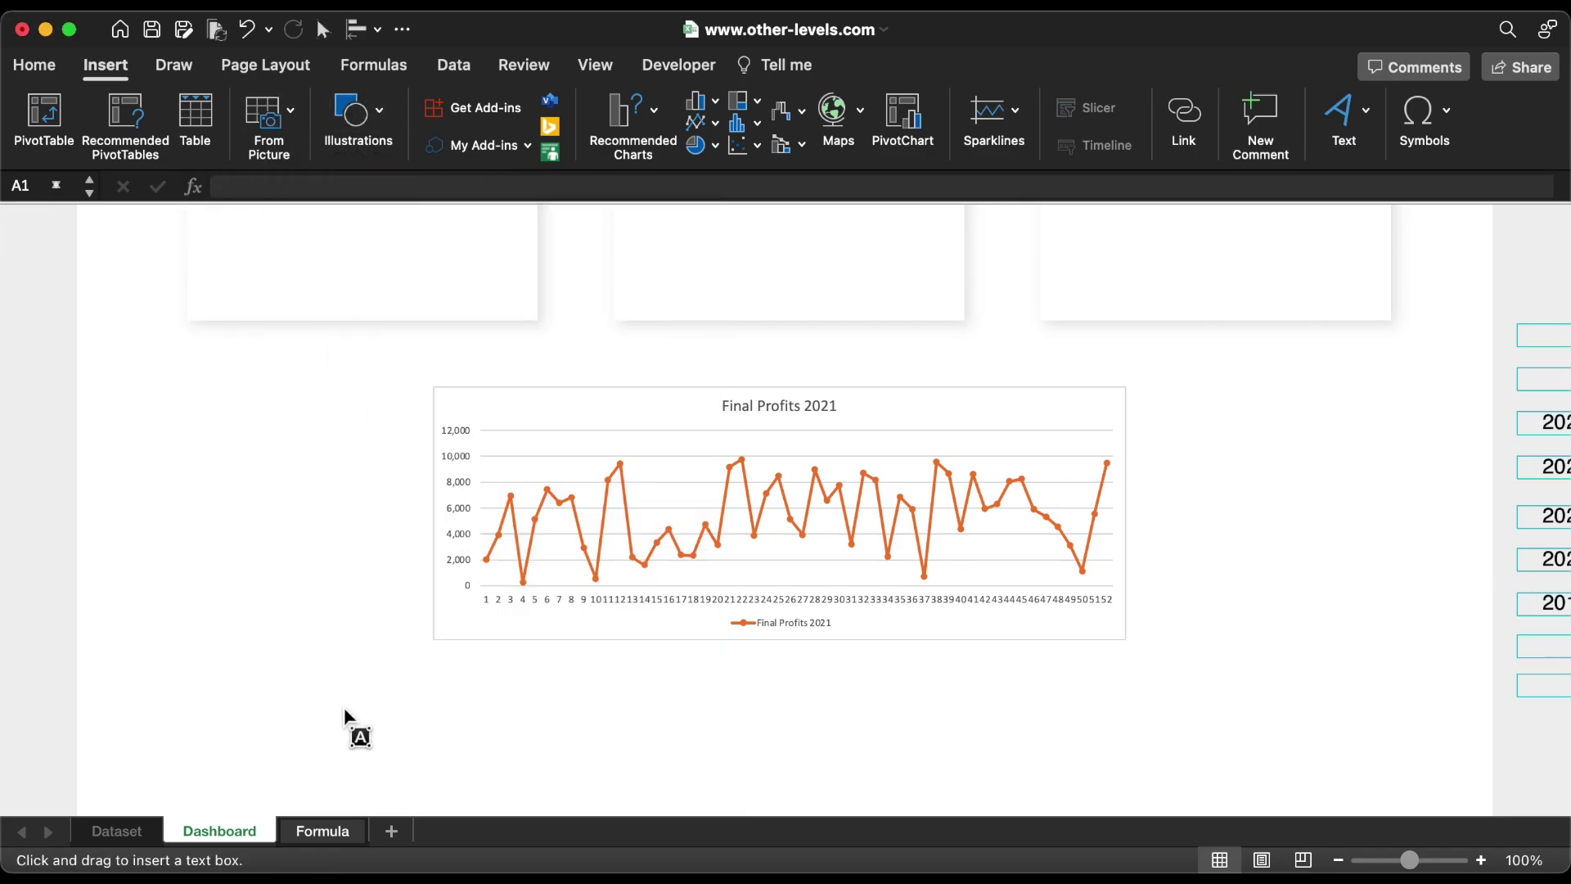
left_click_drag(267, 709, 1058, 726)
type("Current all-time value")
Complete a row of matching text boxes beneath the chart labelled First Quarter, Second Quarter, Third Quarter and Fourth Quarter
left_click(509, 734)
key("super+a")
key("BackSpace")
double_click(644, 726)
type("Second")
double_click(851, 725)
type("Third")
double_click(1058, 726)
type("Fourth")
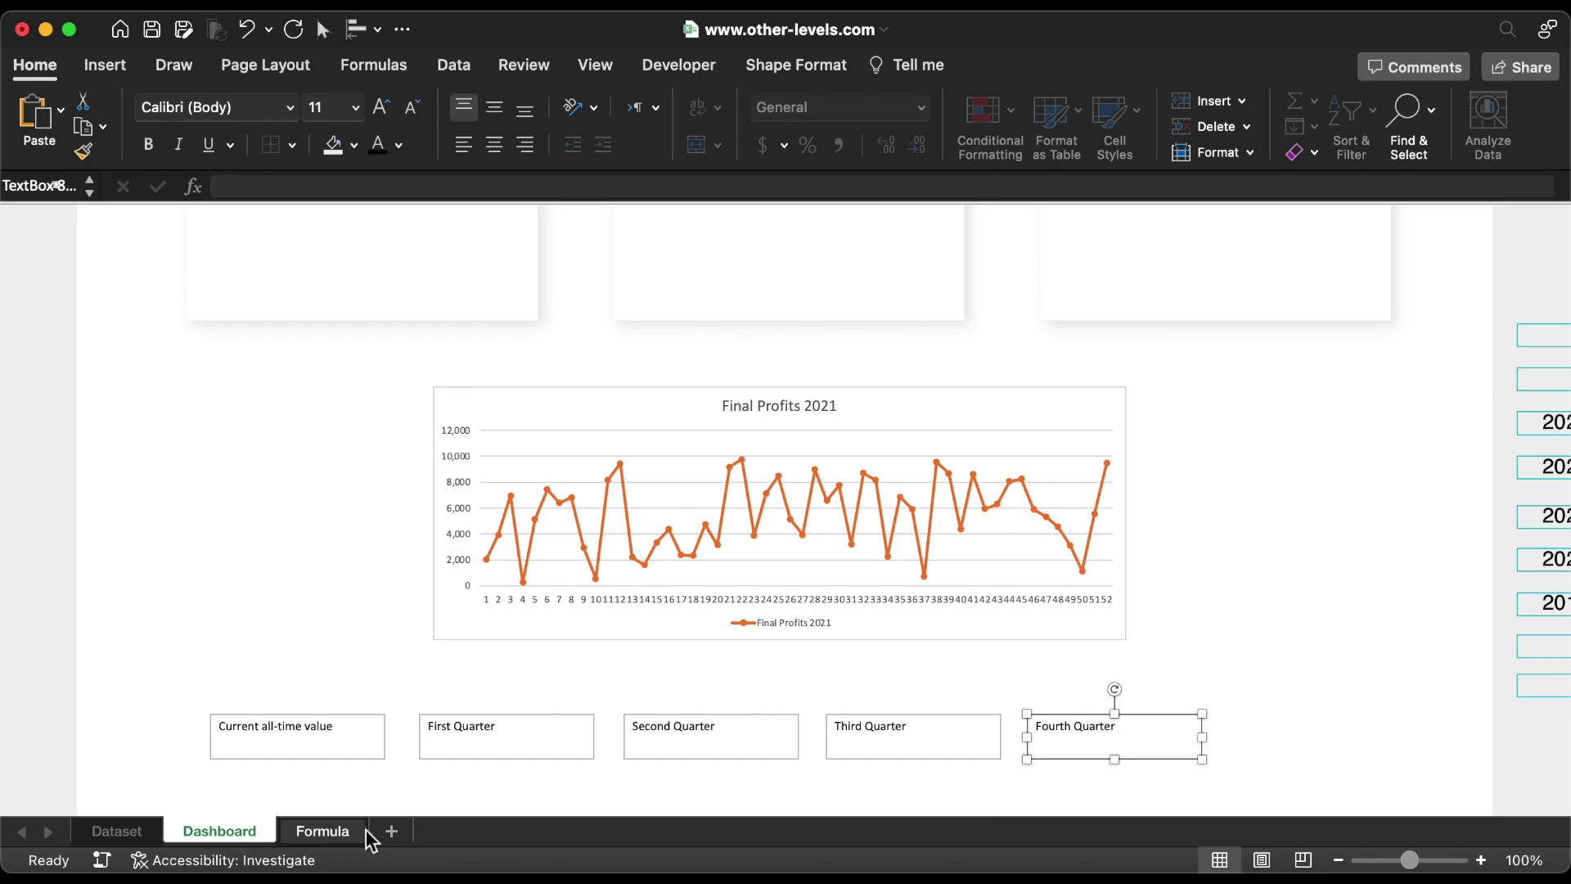
On the Formula sheet, enter the First Quarter result under Results By Quarters as the SUM of weeks 1 to 13, T4:T16
left_click(322, 830)
scroll(757, 671, "right", 5)
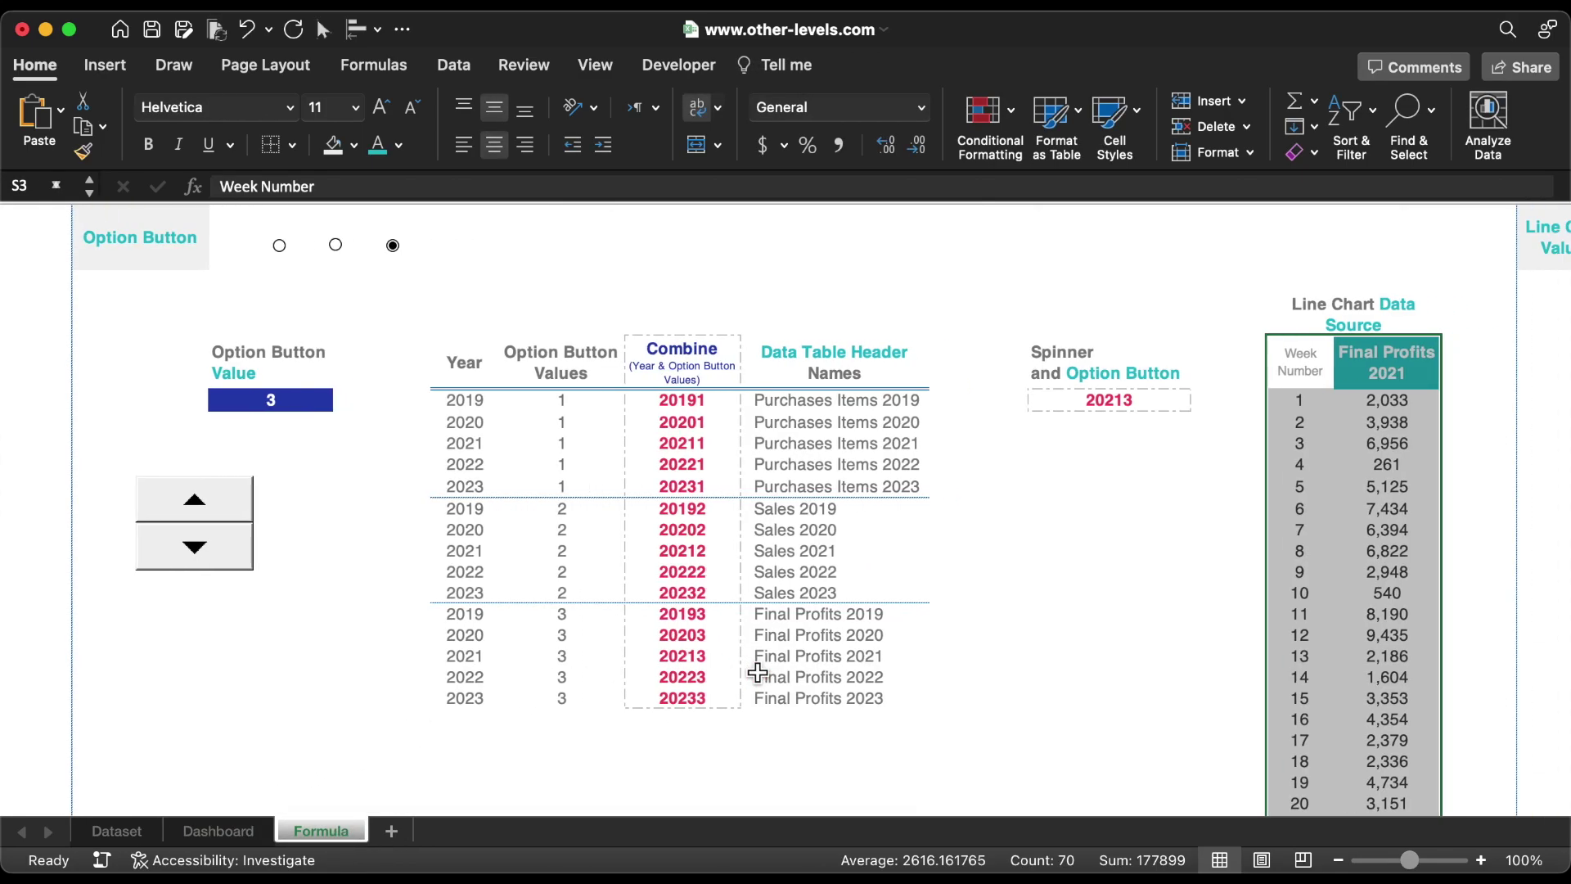
scroll(757, 672, "right", 2)
left_click(1460, 421)
type("=")
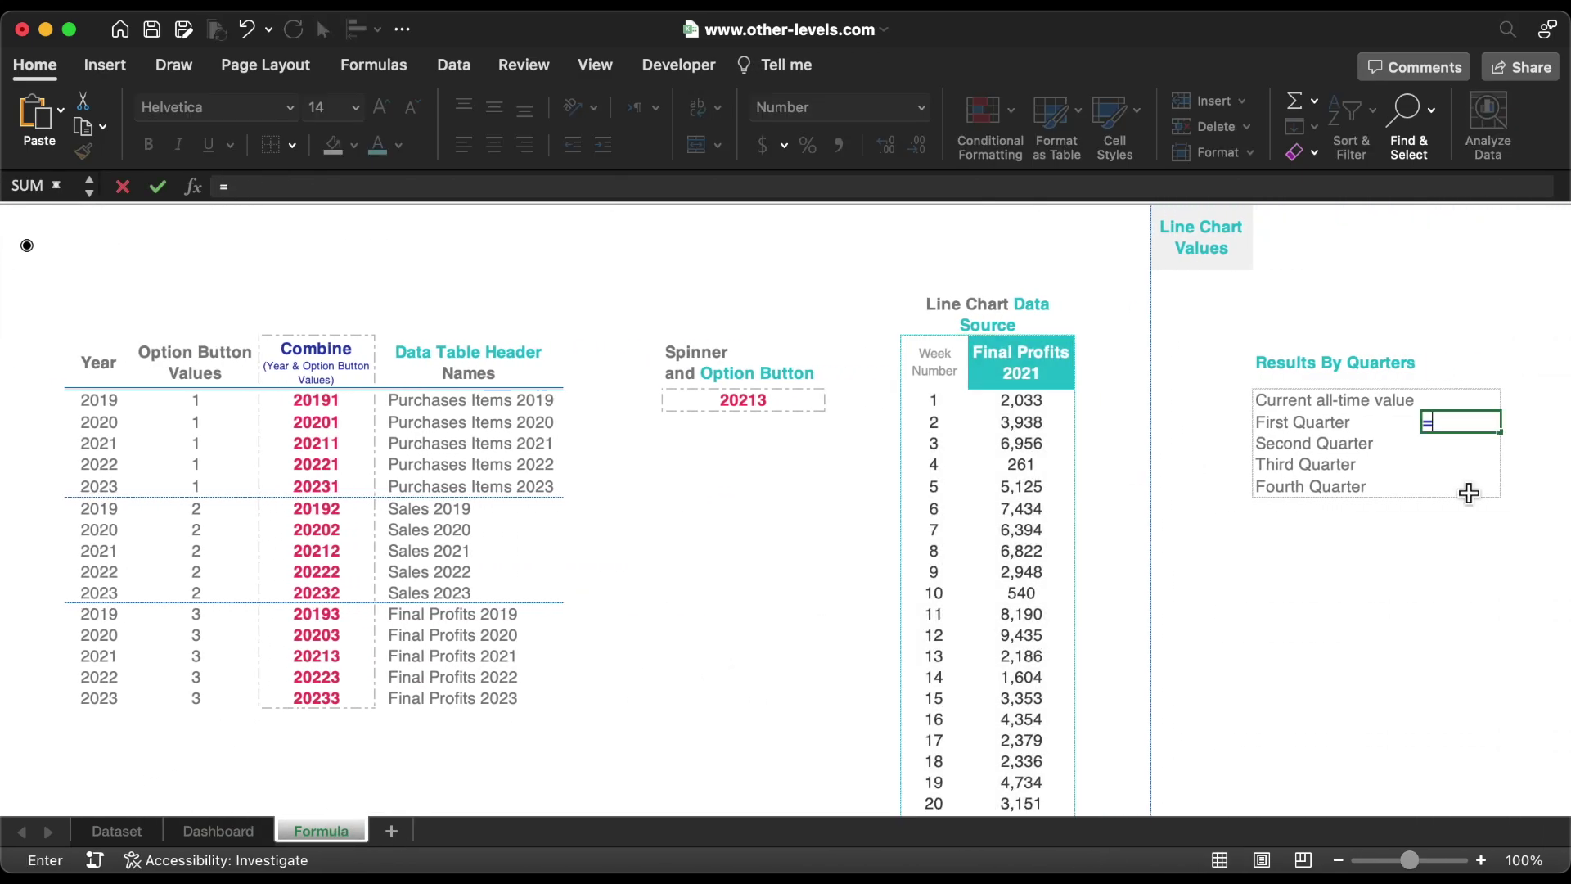
type("sum")
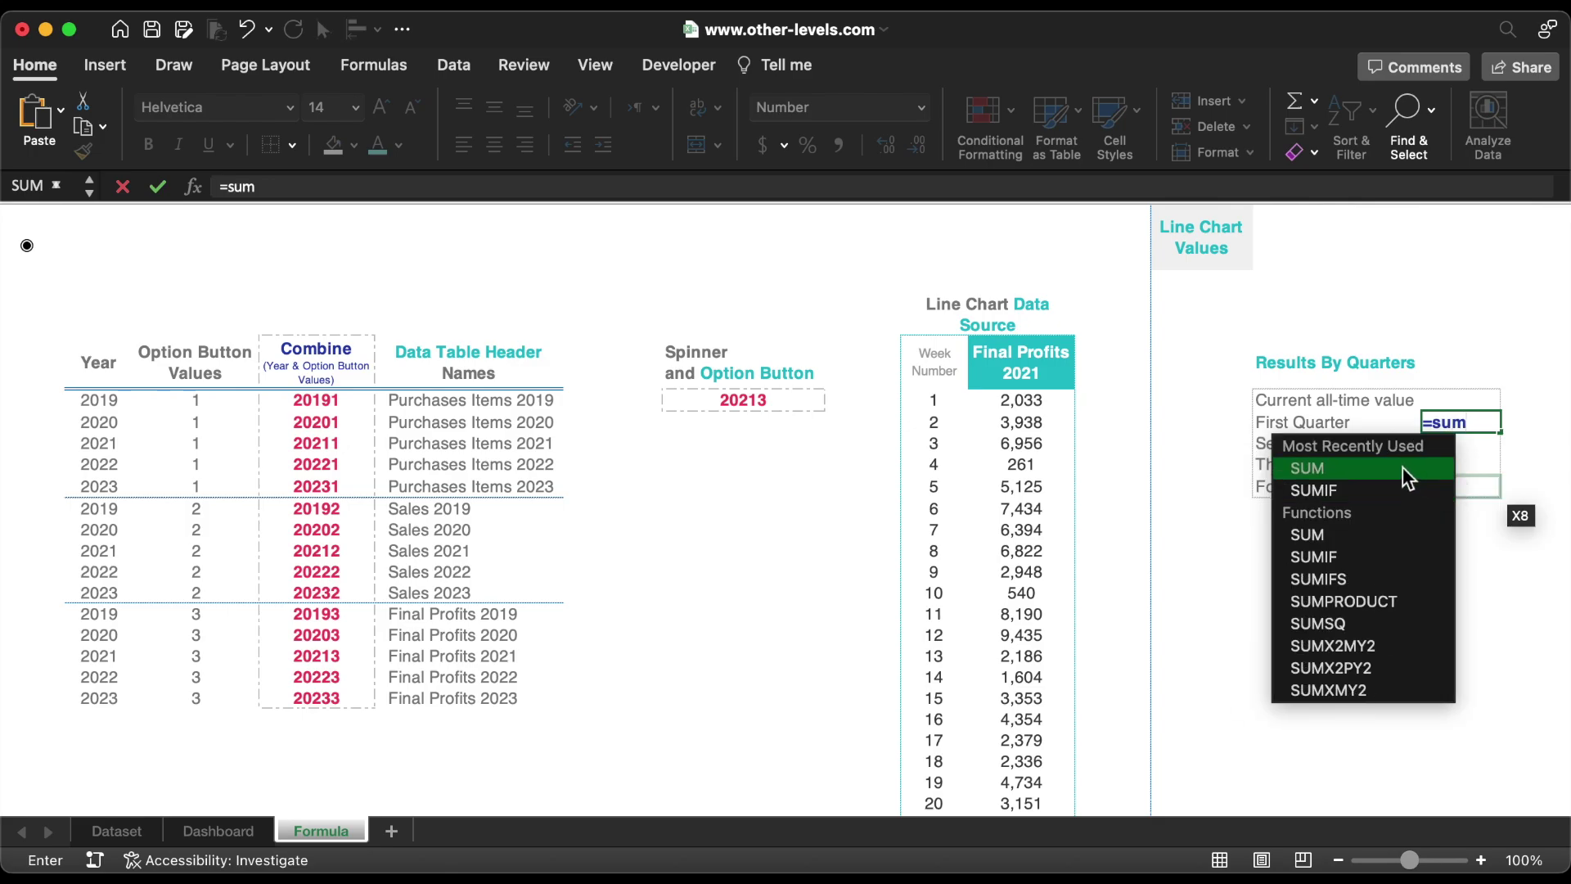
double_click(1403, 477)
left_click_drag(1022, 401, 1022, 665)
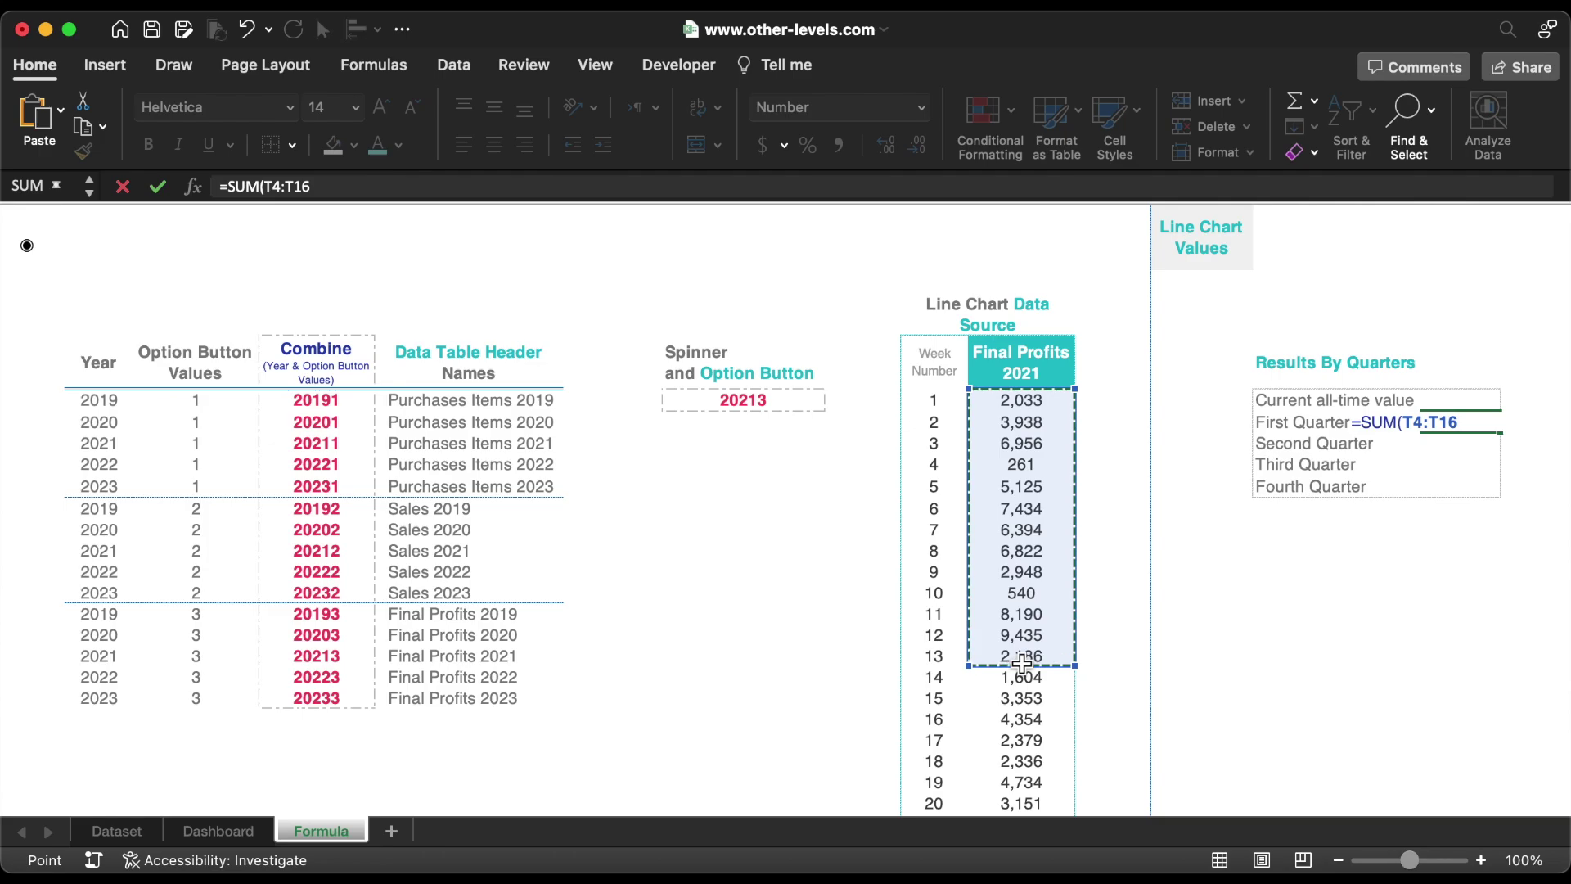
key("Return")
Enter the Second Quarter result as the SUM of weeks 14 to 26, T17:T29
type("=")
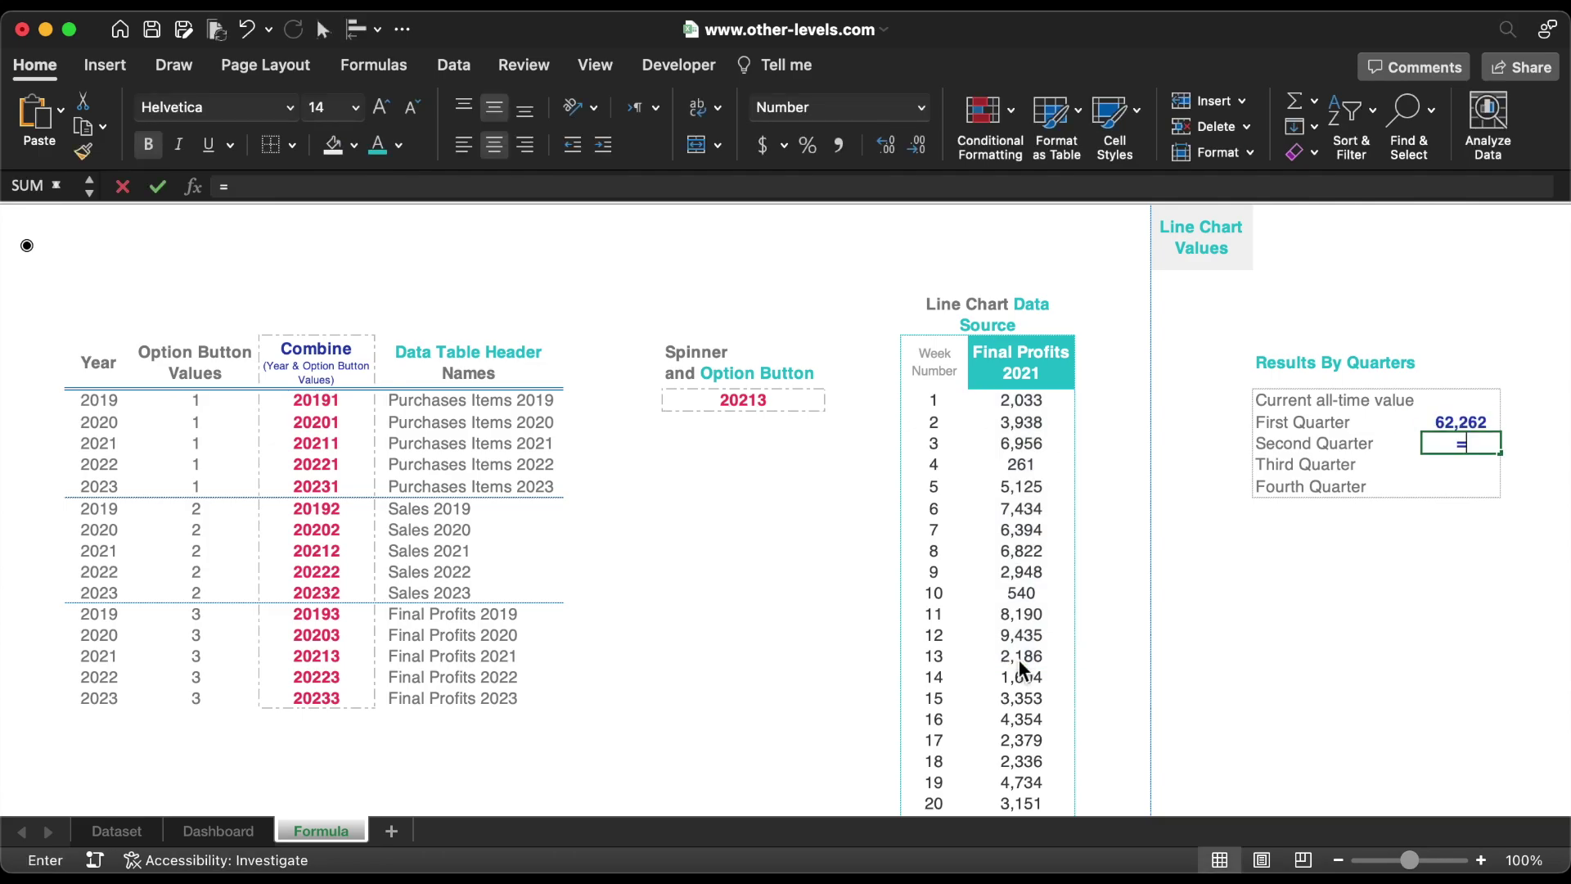
type("sum")
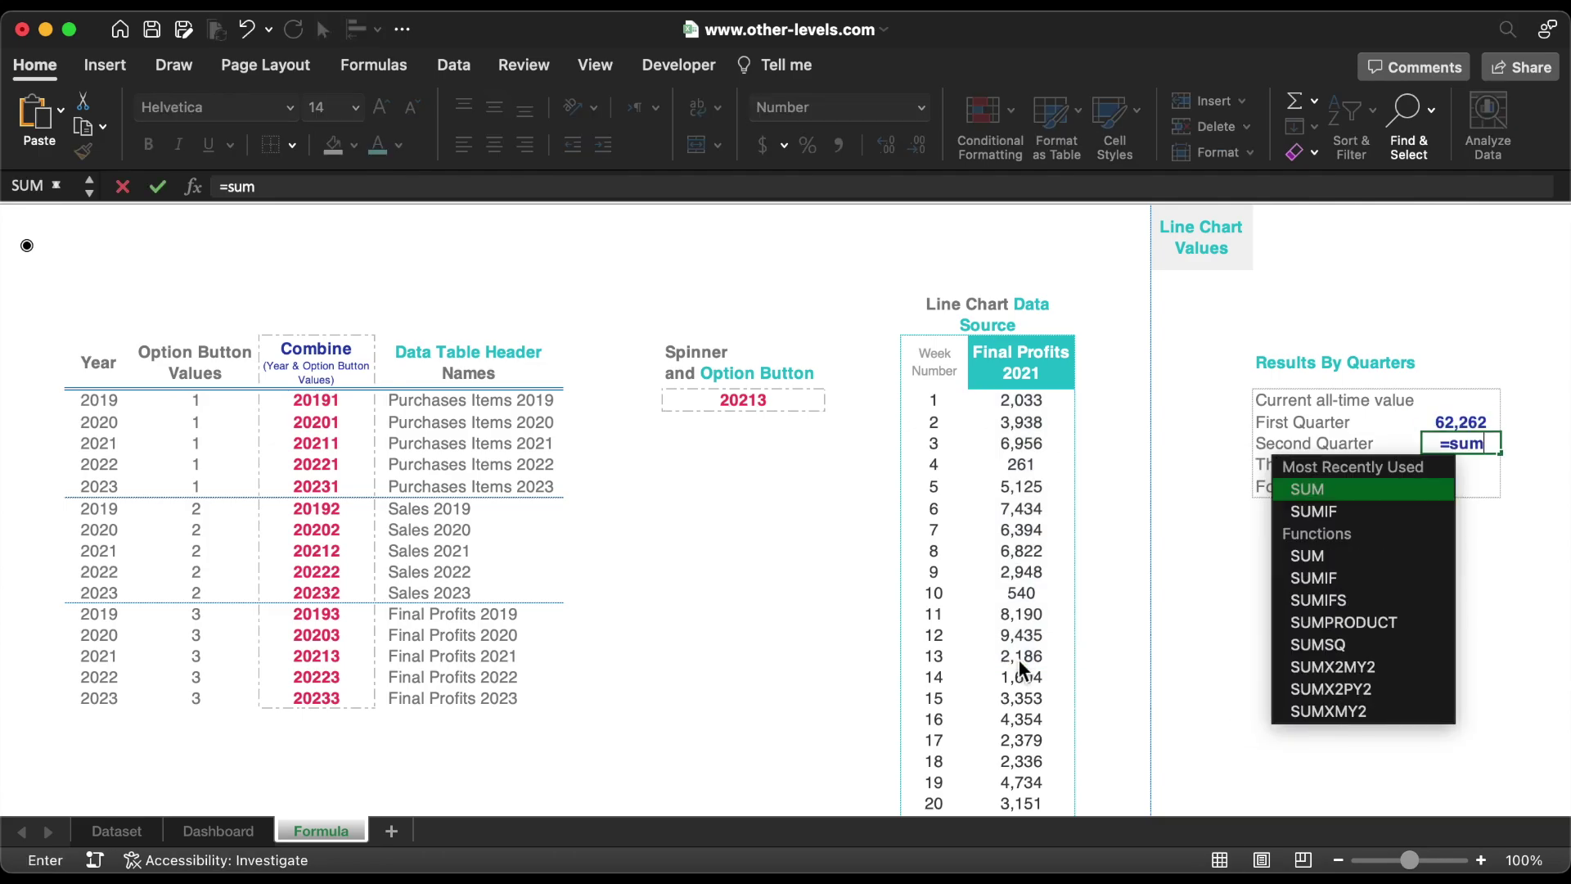
double_click(1307, 488)
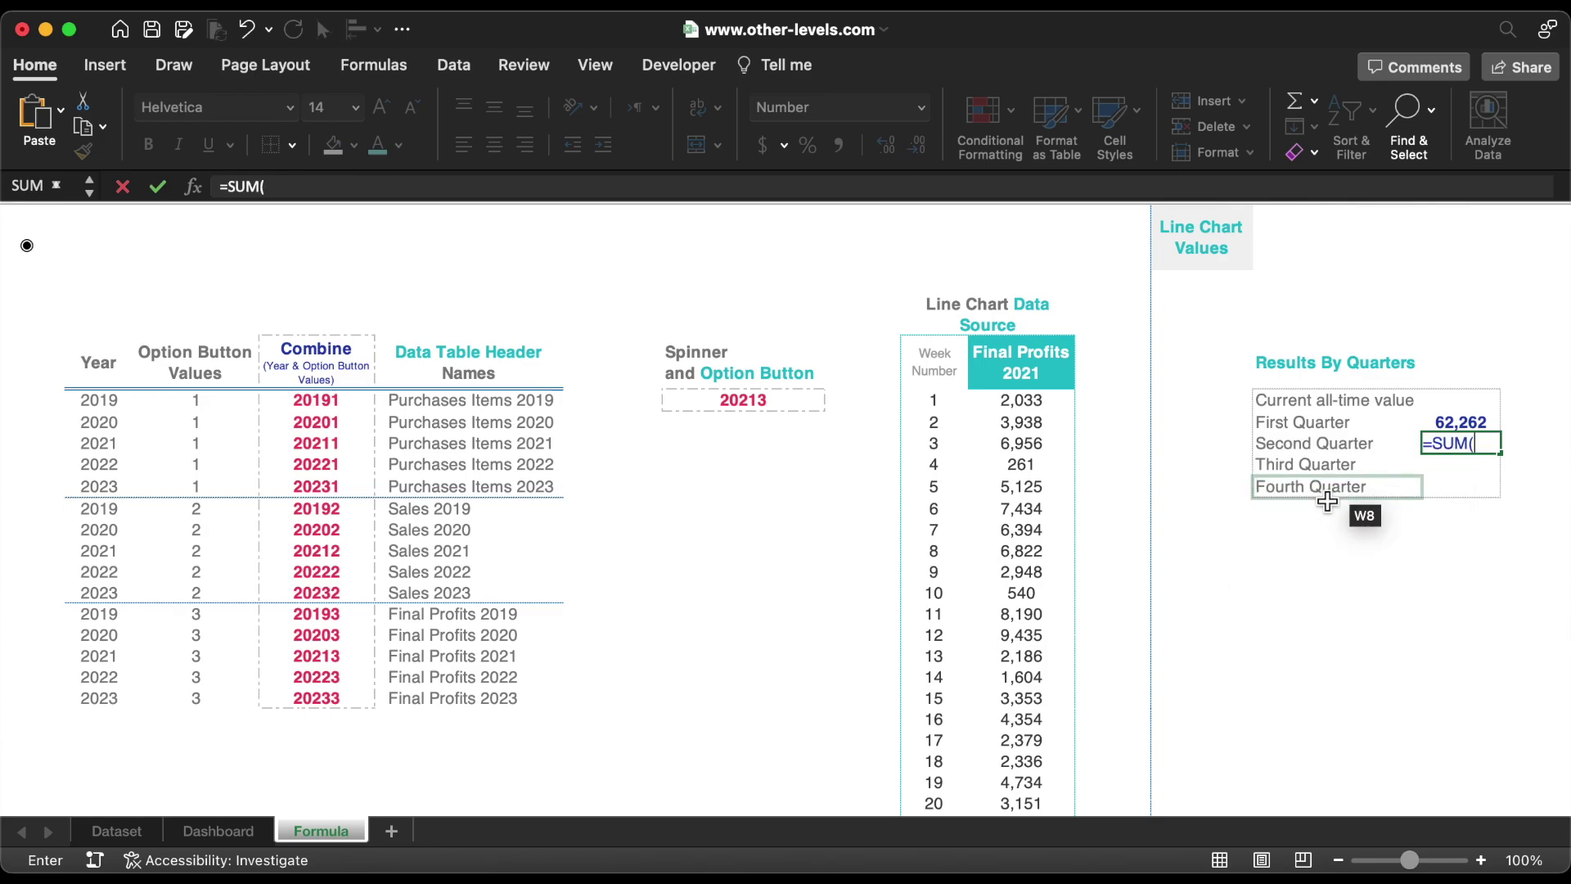
scroll(1109, 605, "down", 5)
scroll(1109, 605, "down", 3)
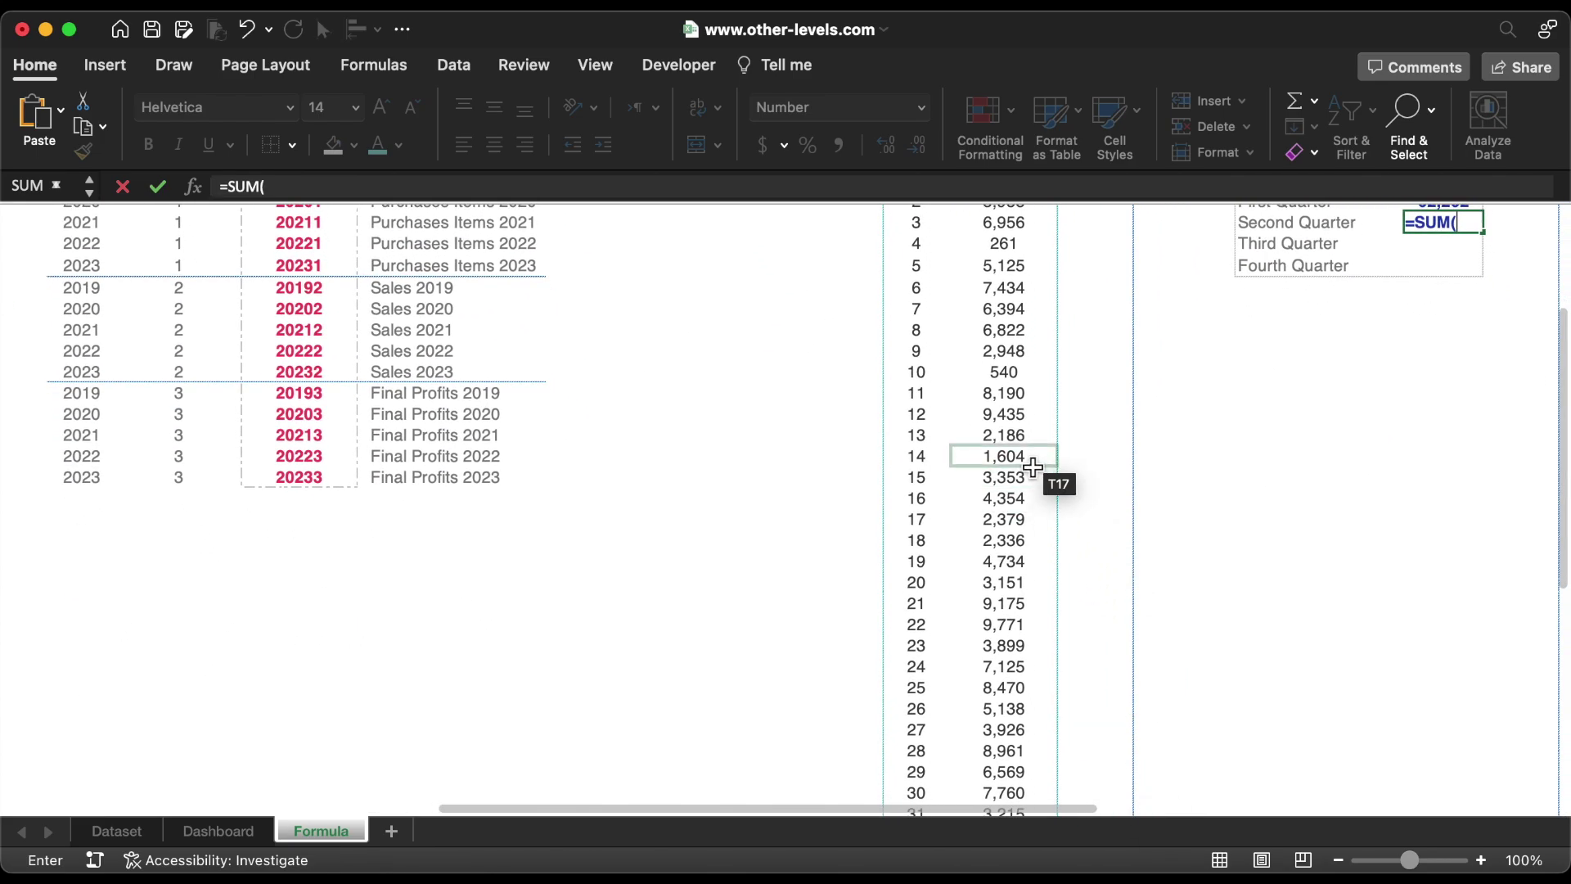
left_click_drag(1018, 460, 1018, 714)
key("Return")
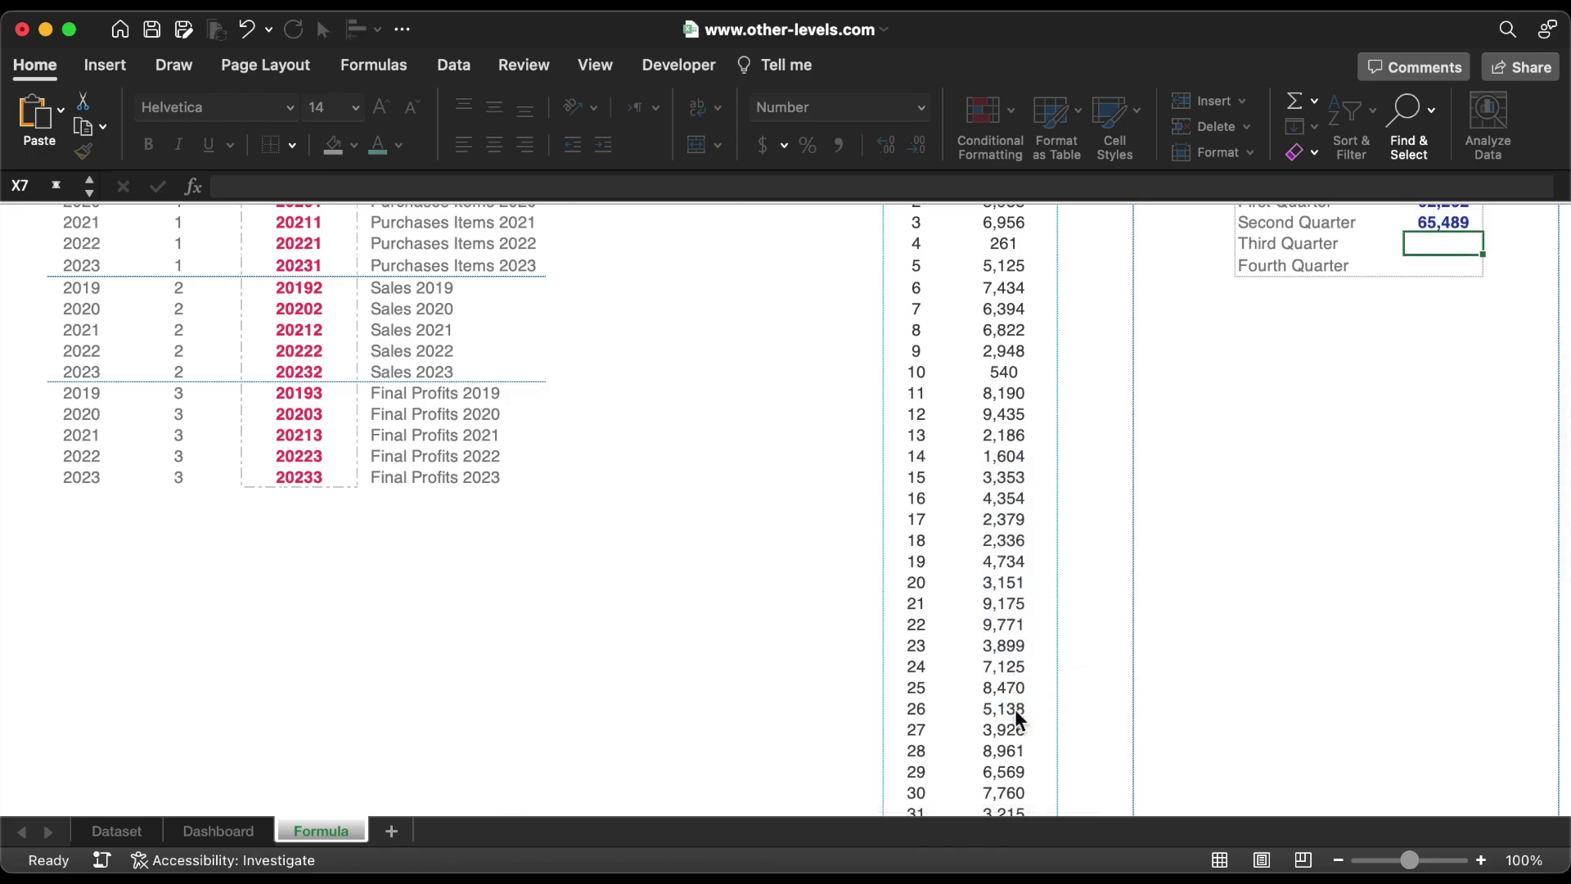
Enter the Third Quarter result under Results By Quarters as the SUM of the weekly values for weeks 27 to 39
type("=sum")
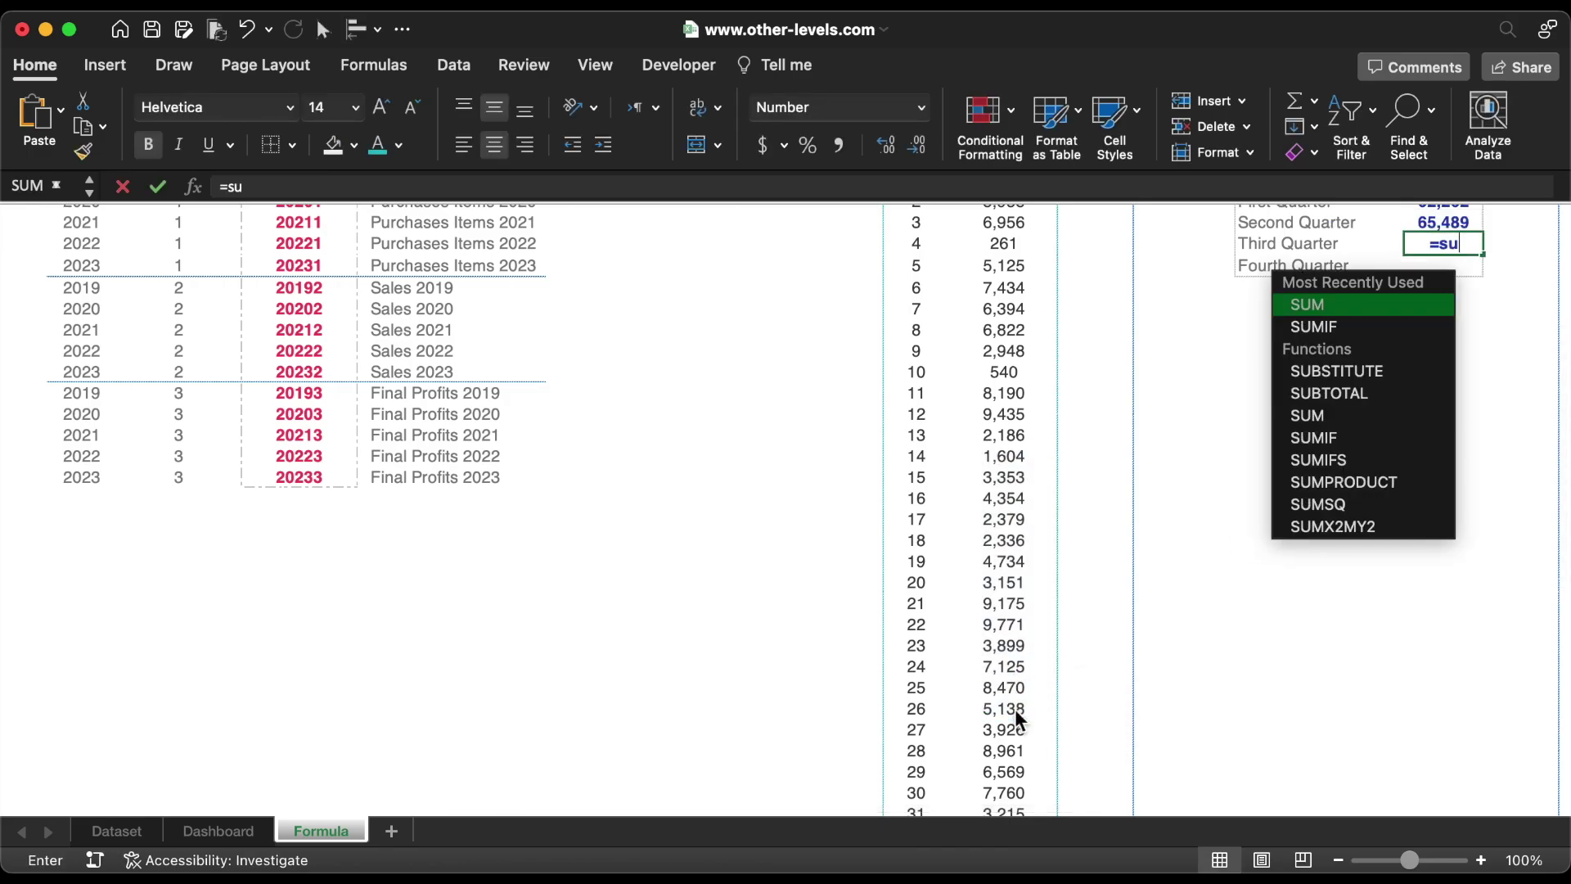
double_click(1319, 303)
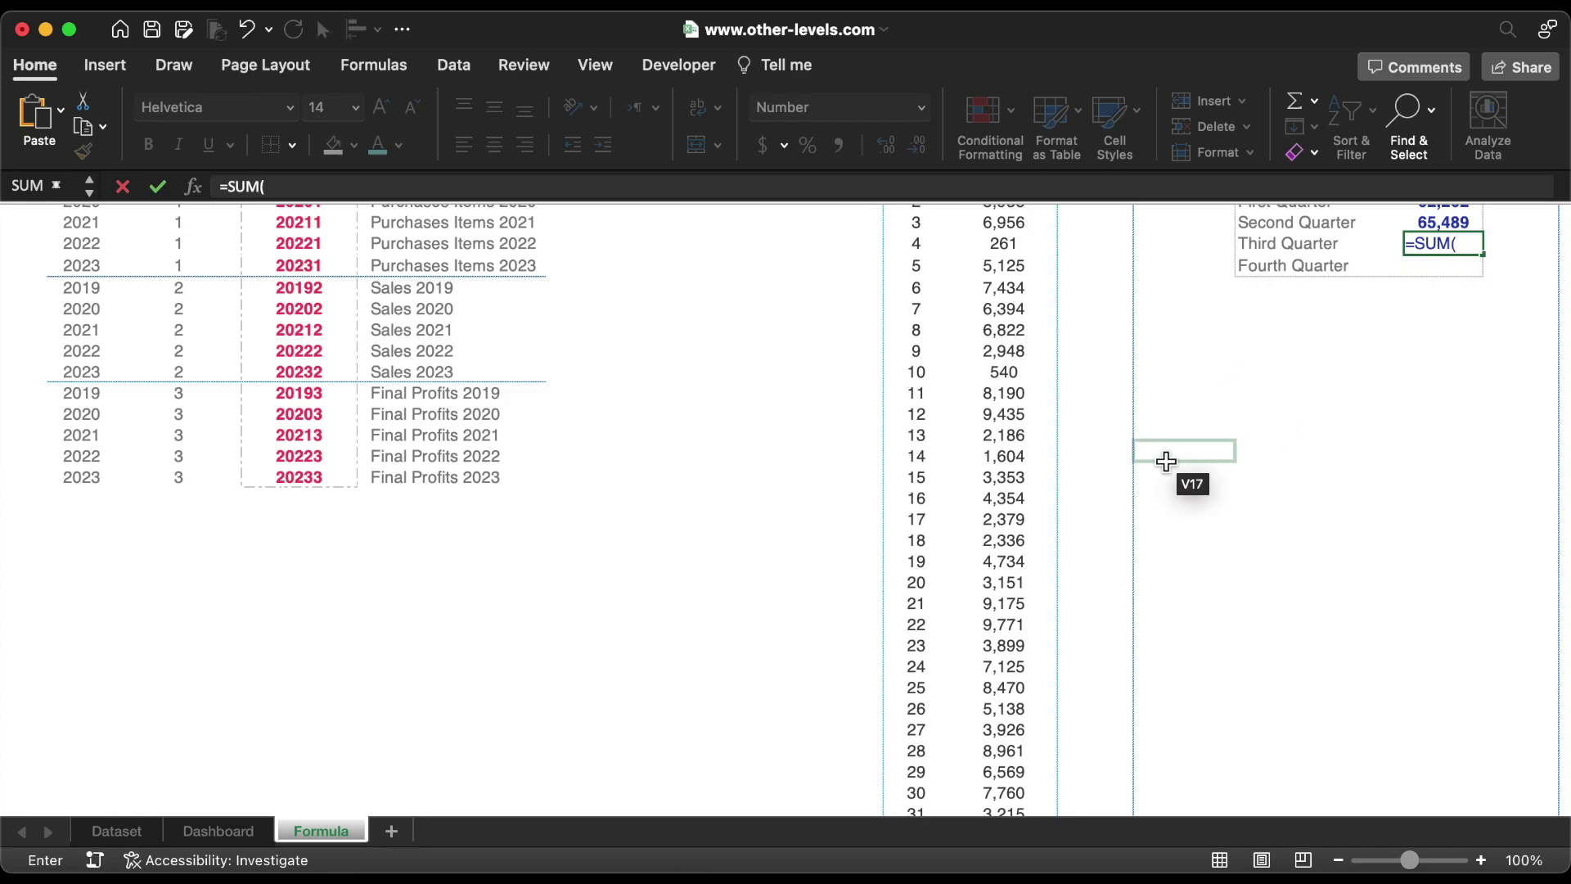
mouse_move(1033, 740)
left_mouse_down()
mouse_move(1033, 832)
mouse_move(1015, 728)
left_mouse_up()
key("Return")
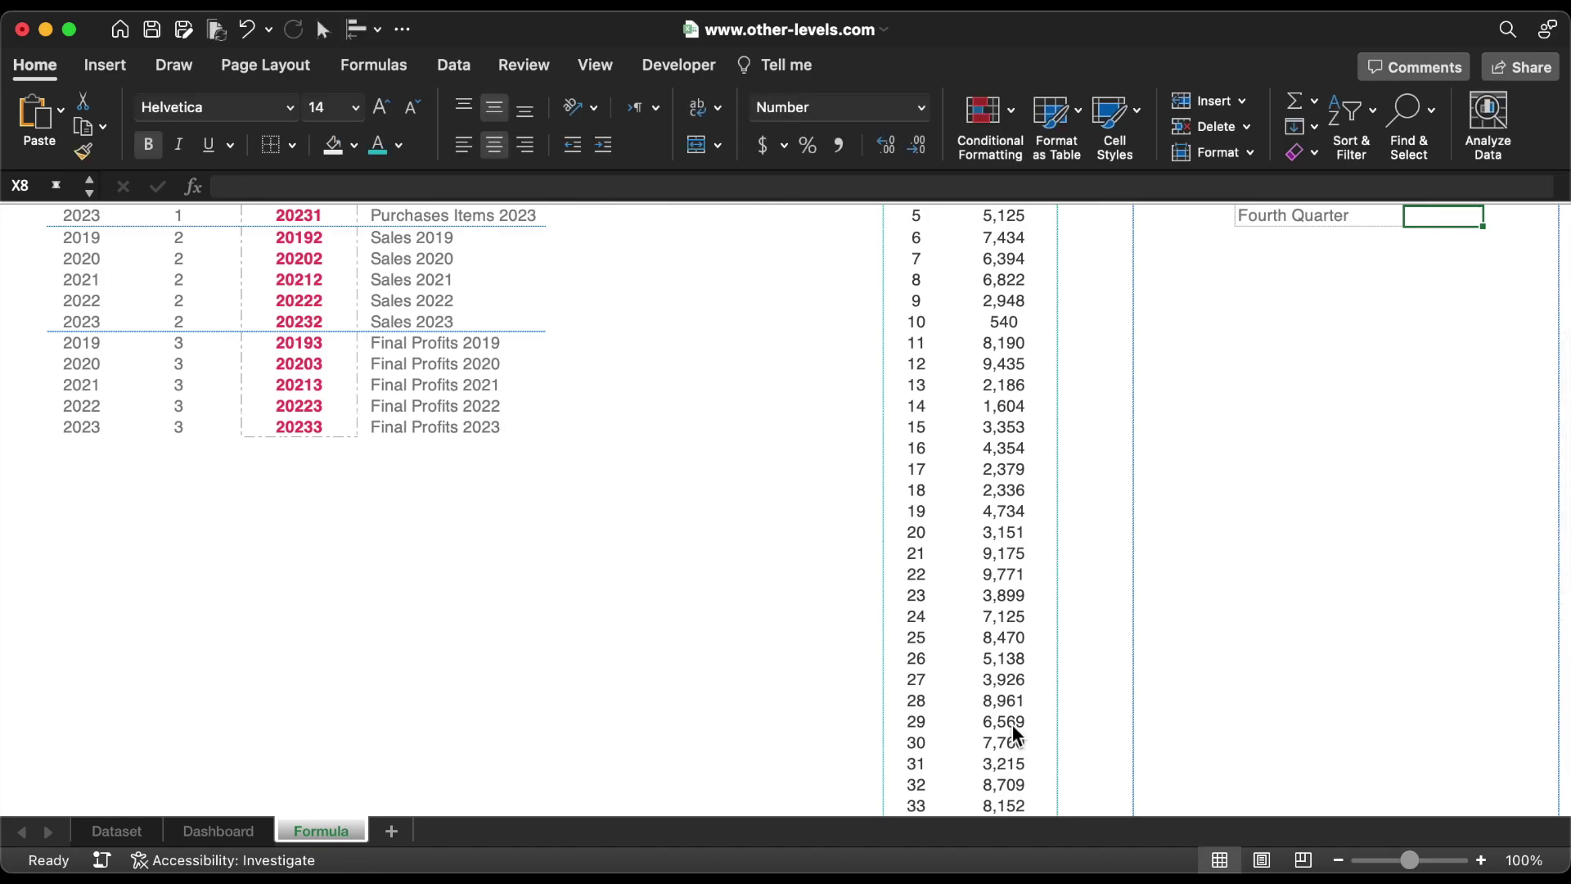
Enter the Fourth Quarter result as the SUM of the weekly values for weeks 40 to 52
type("=sum")
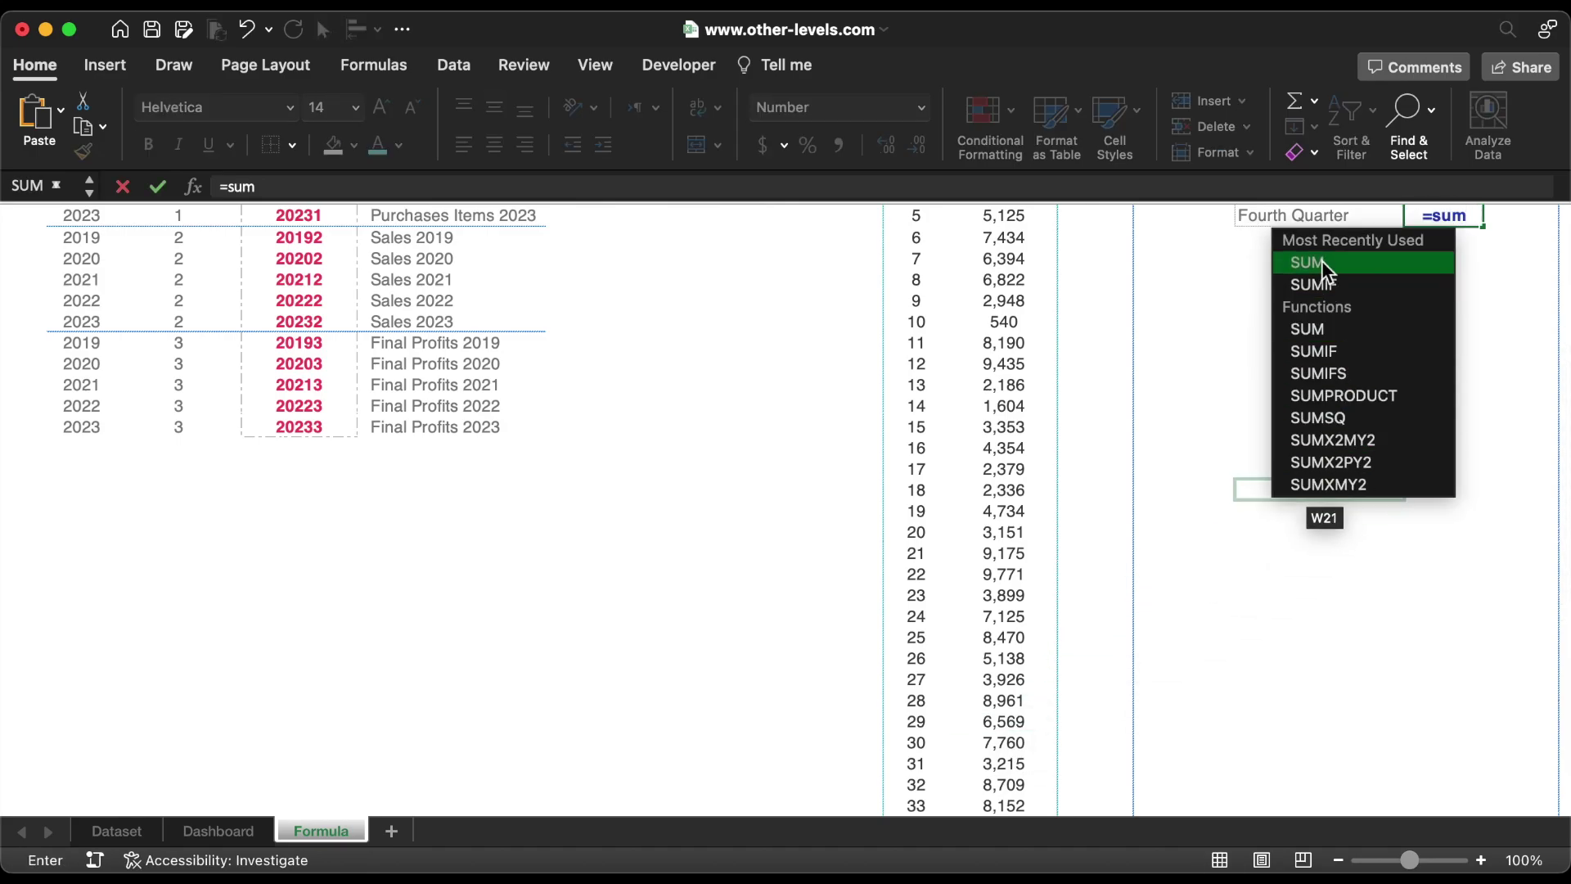
double_click(1322, 261)
scroll(1015, 573, "down", 10)
left_click_drag(1014, 459, 993, 699)
key("Return")
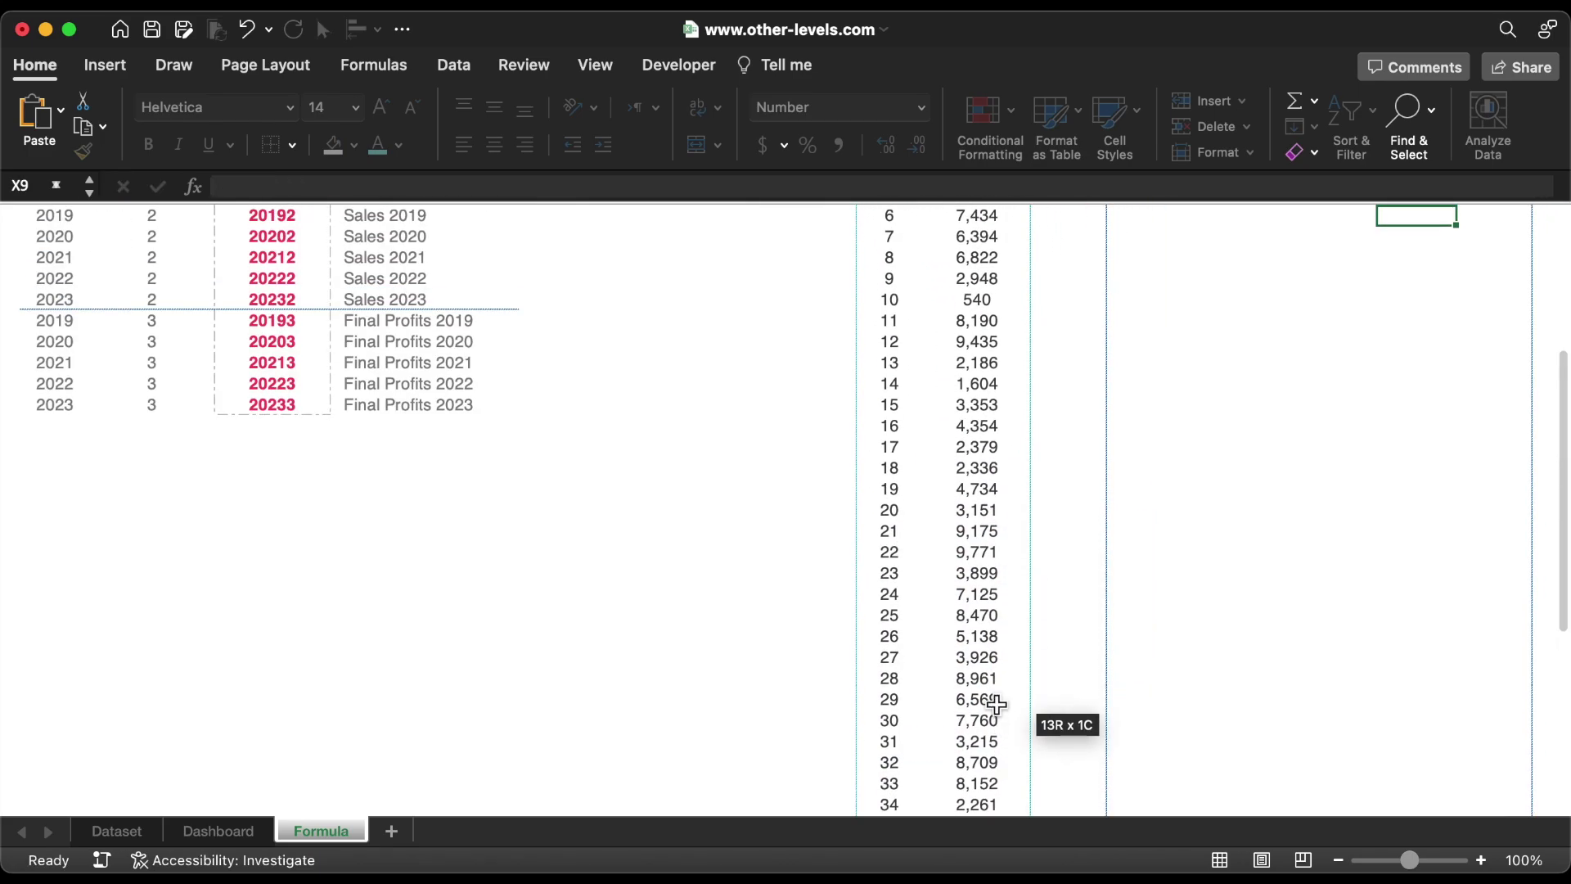
Enter the Current all-time value in X4 as the SUM of the four quarter results, X5:X8
left_click(1427, 400)
type("=sum")
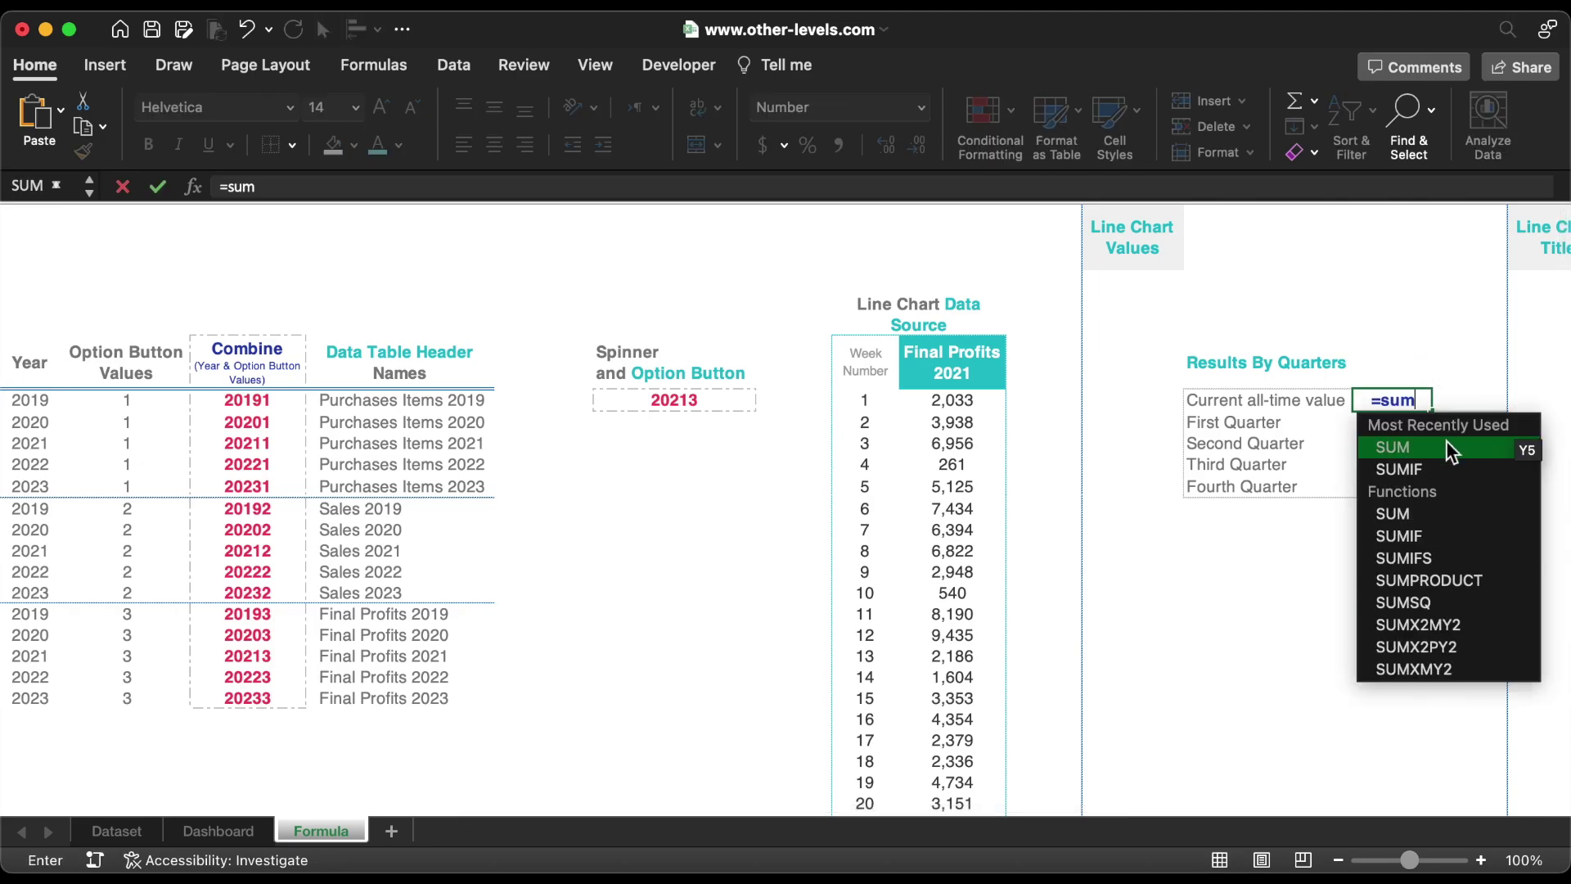
key("Tab")
left_click_drag(1394, 422, 1397, 482)
key("Return")
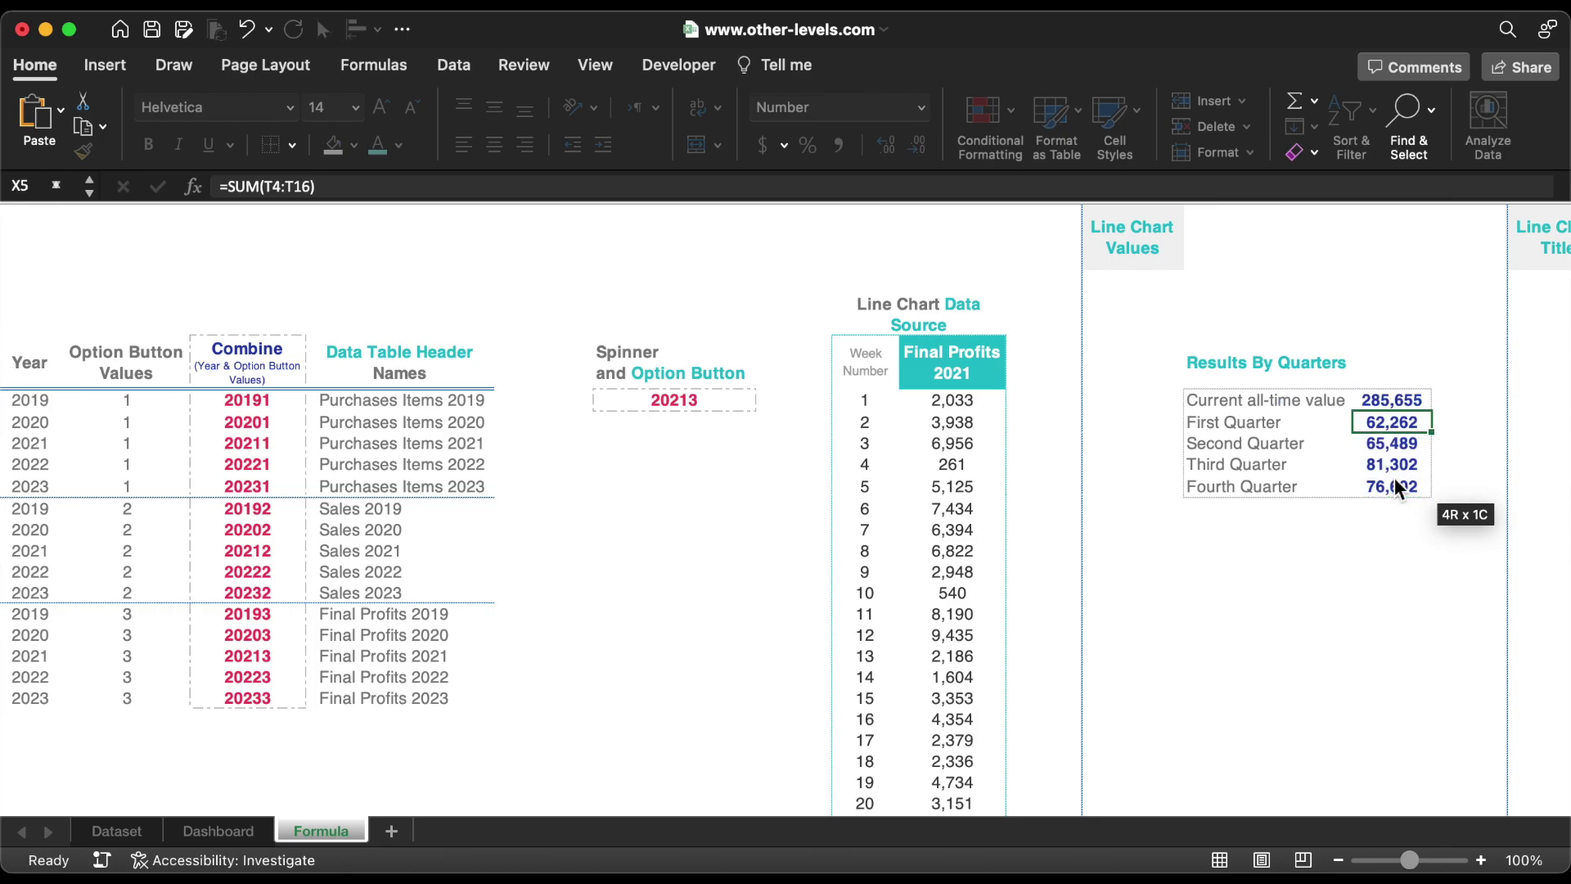
left_click(1332, 545)
On the Dashboard sheet, duplicate the row of five label text boxes and place the copies directly above the originals, beneath the chart
left_click(224, 828)
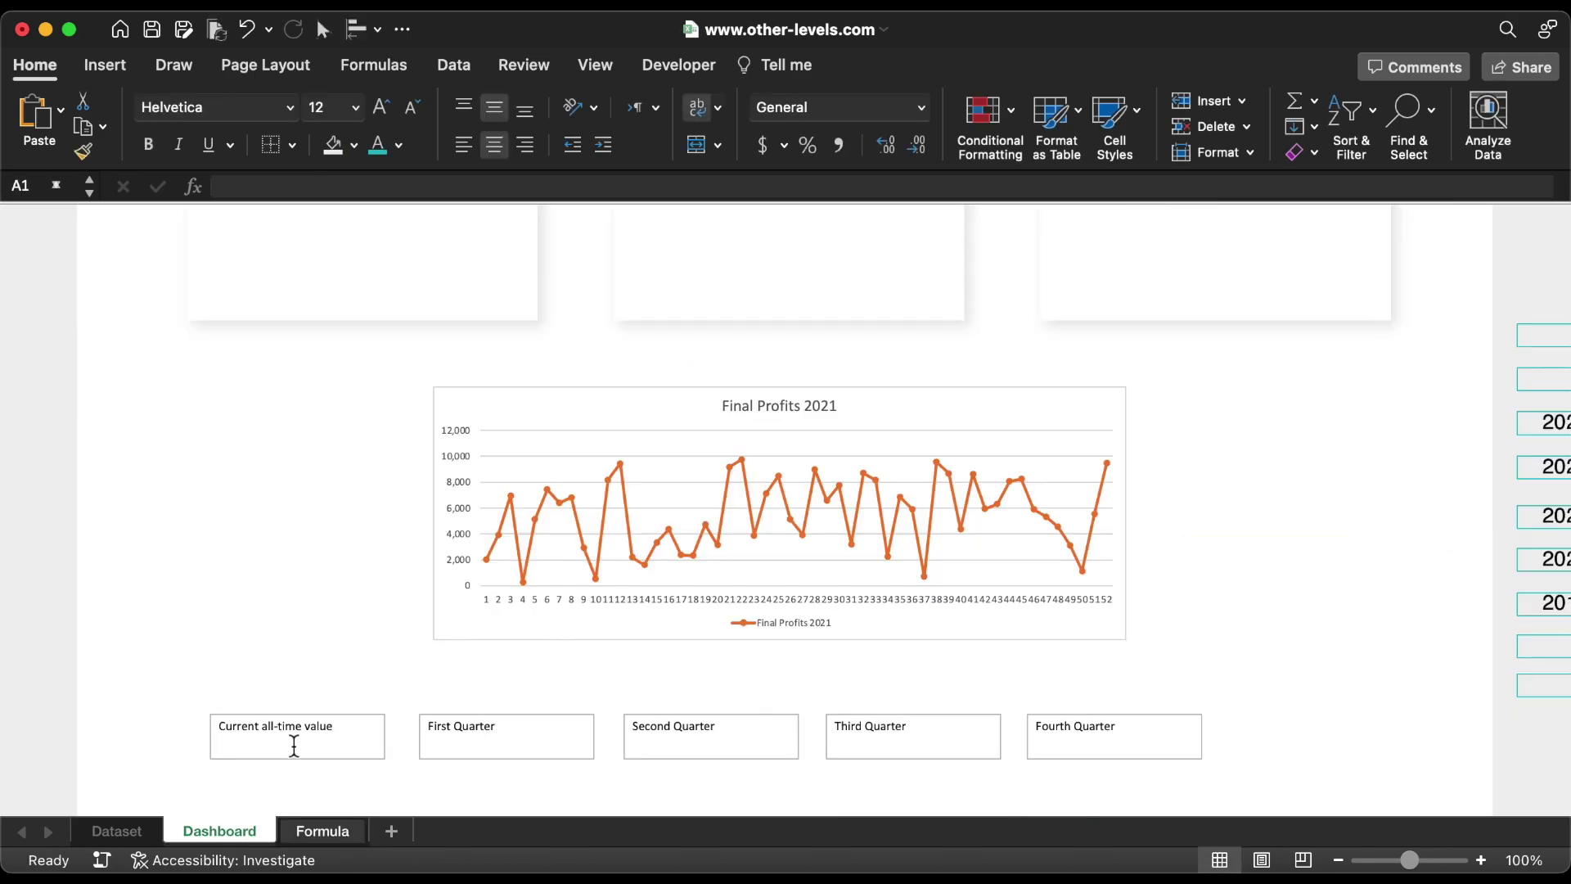
left_click(322, 719)
left_click(470, 734, "shift")
left_click(673, 726, "shift")
left_click(871, 724, "shift")
left_click(1079, 721, "shift")
left_click_drag(1095, 718, 1098, 676)
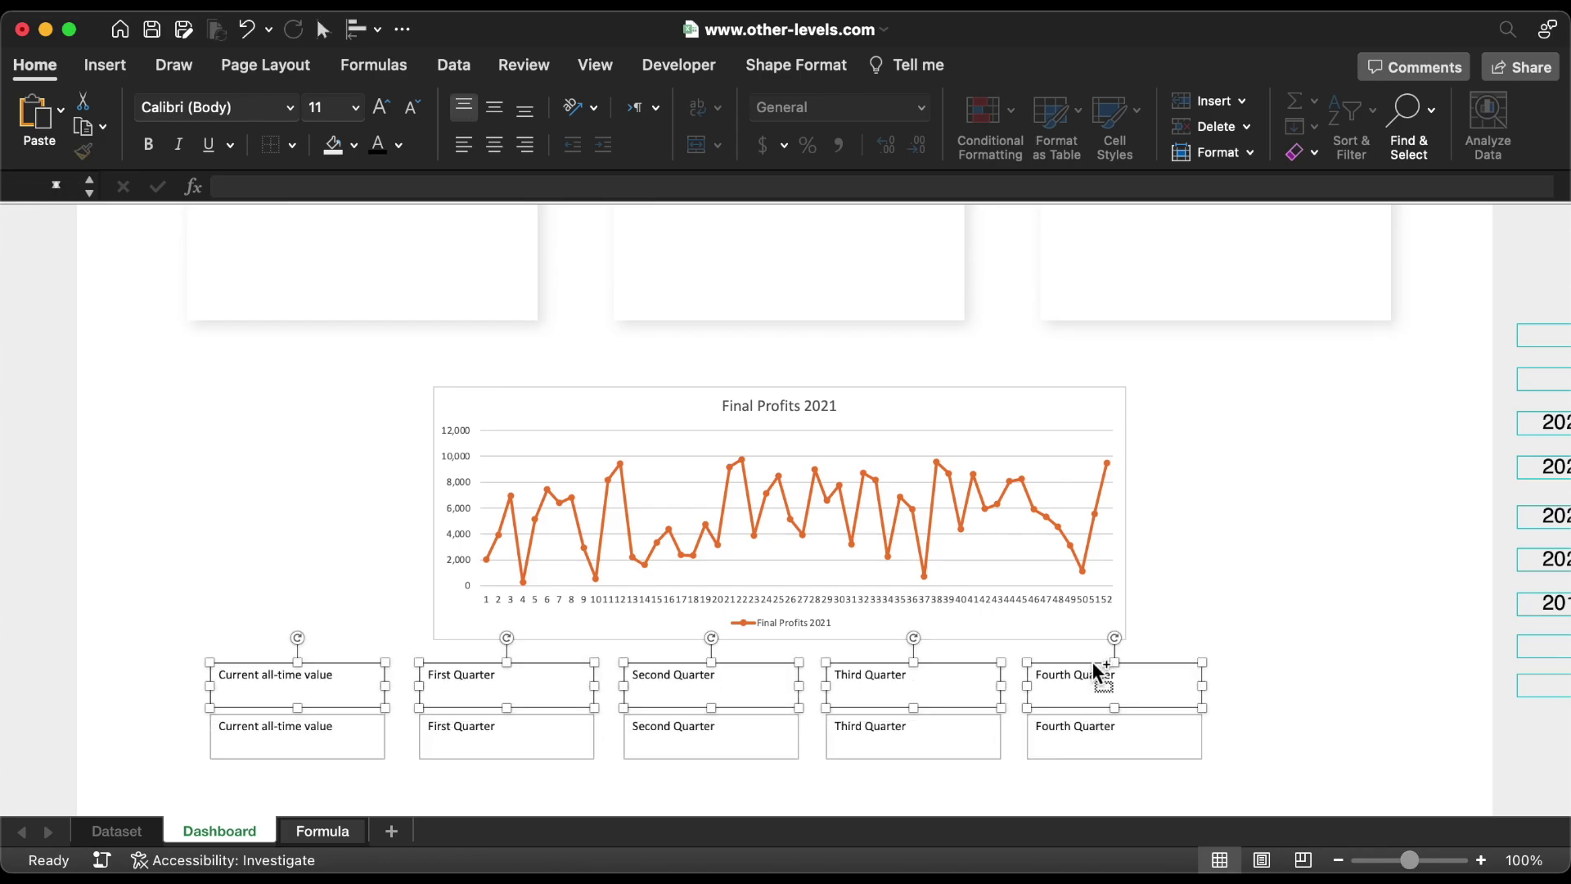
Clear the upper Current all-time value text box and link it to =Formula!X4
left_click(335, 683)
triple_click(336, 683)
key("BackSpace")
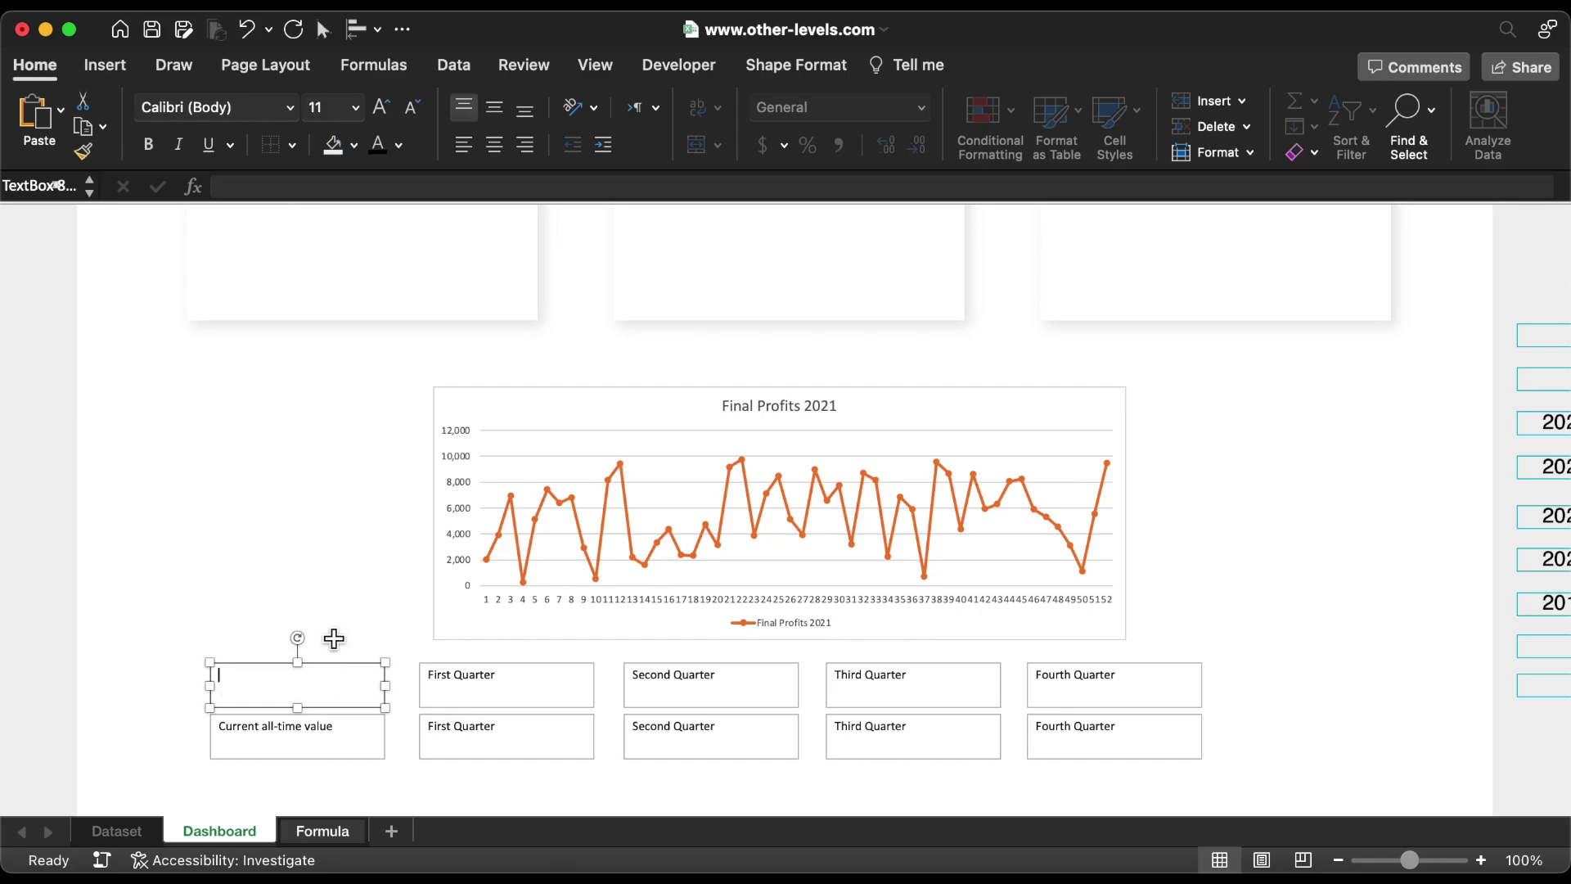
left_click(247, 188)
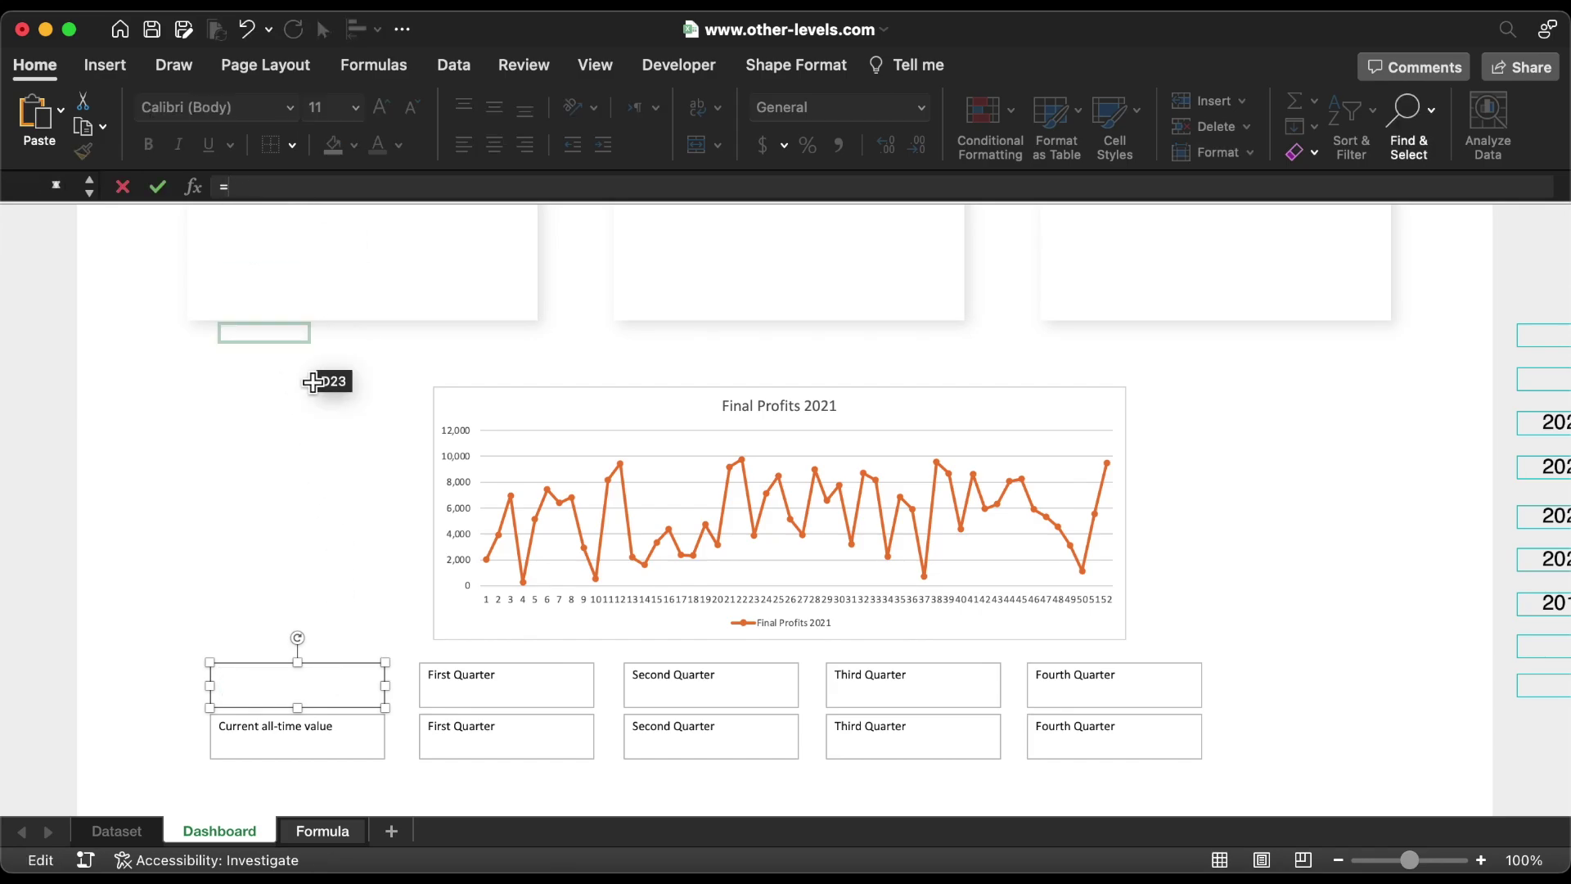
left_click(337, 832)
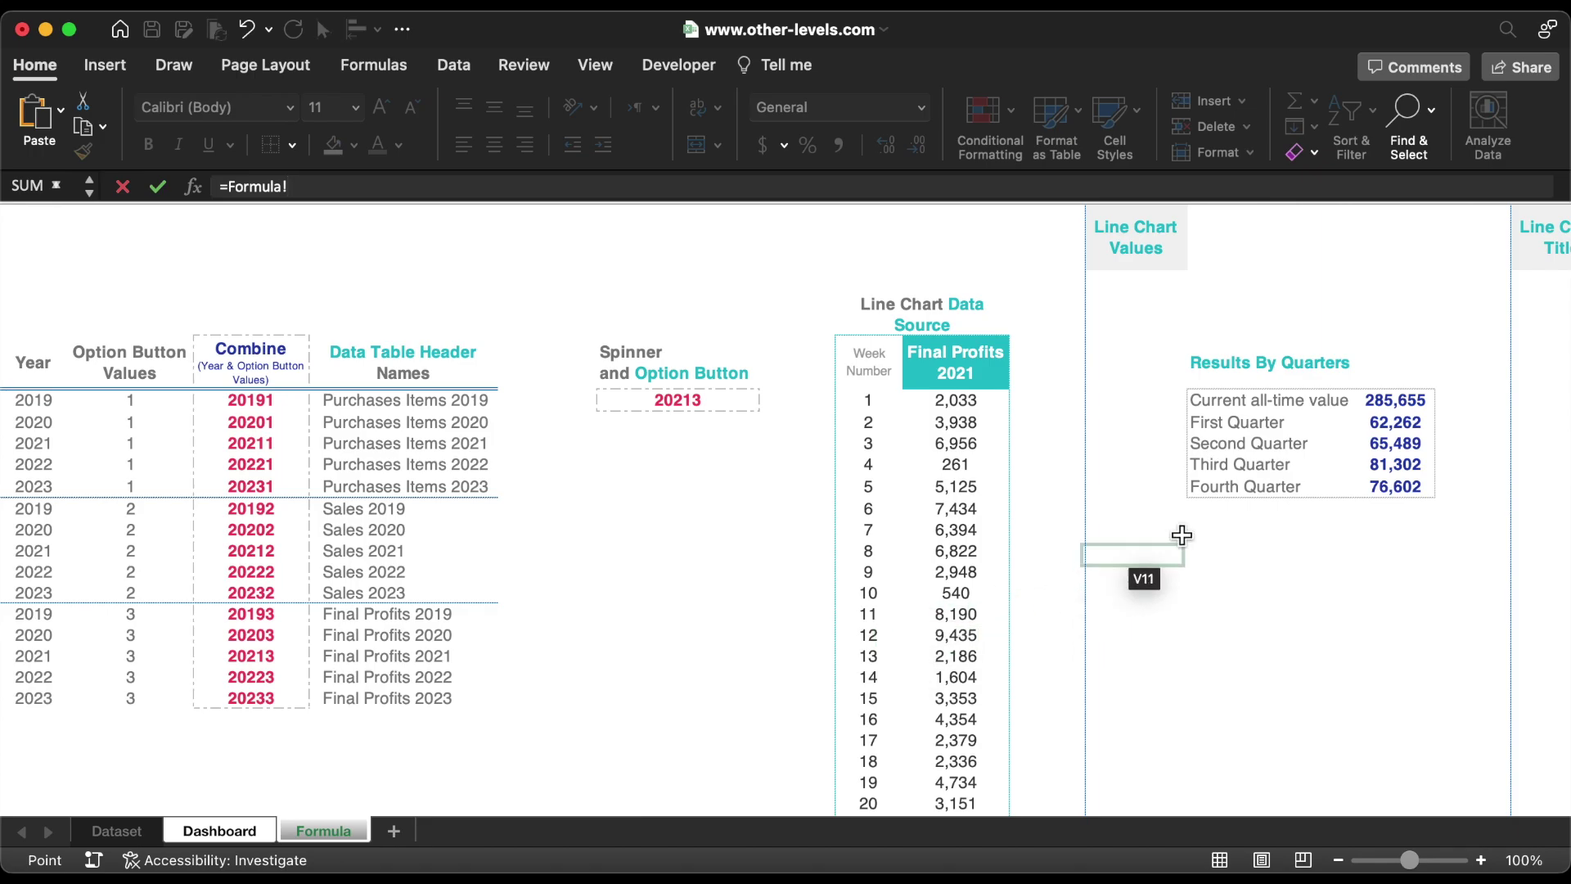
left_click(1393, 403)
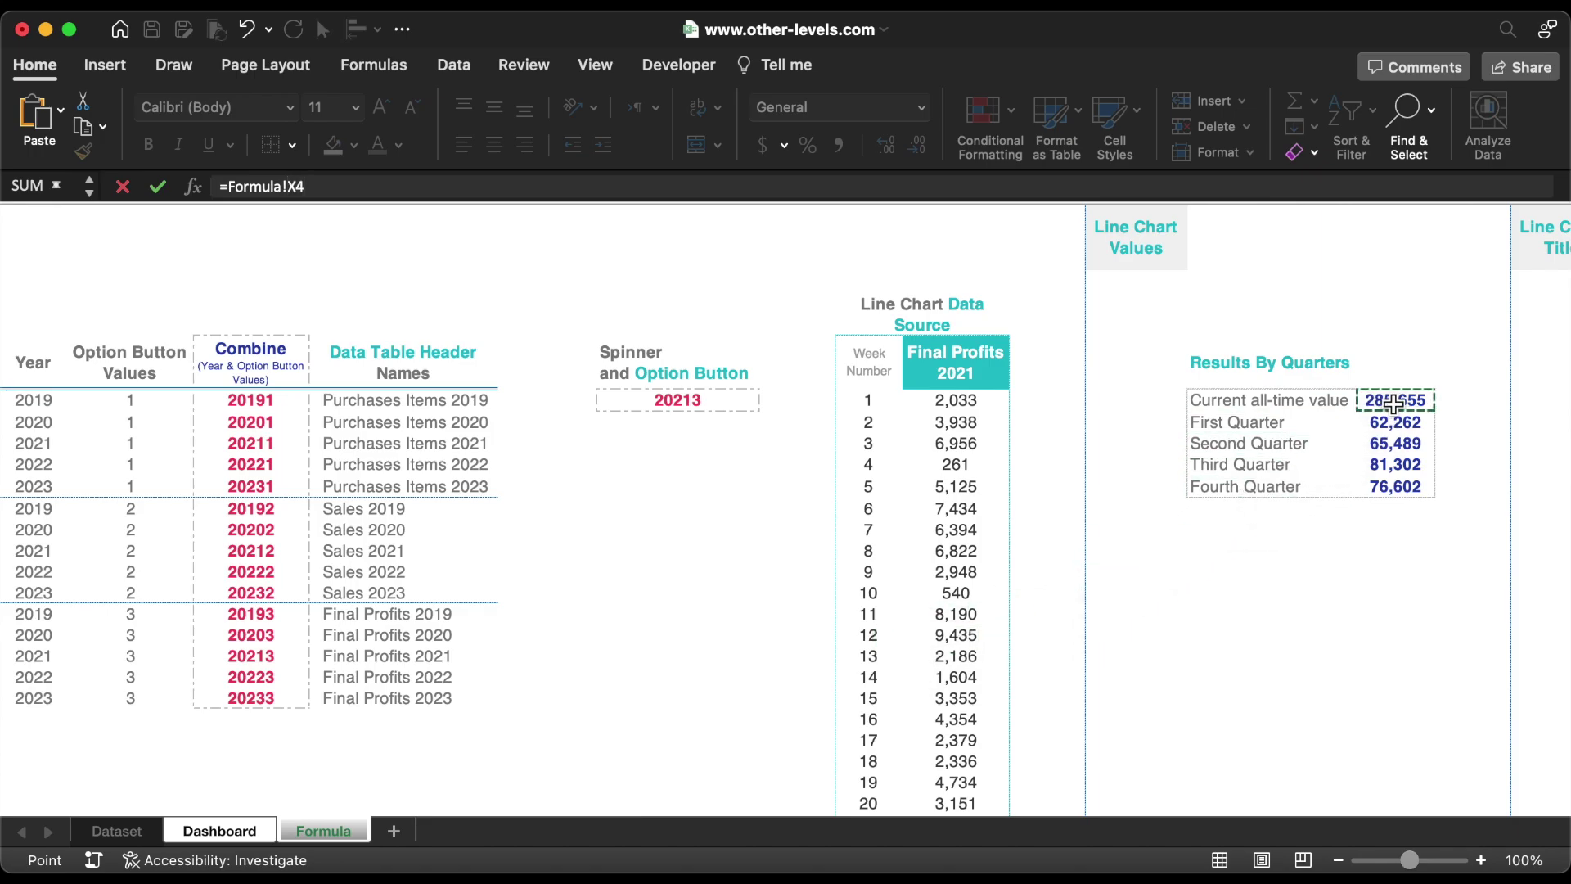
key("Return")
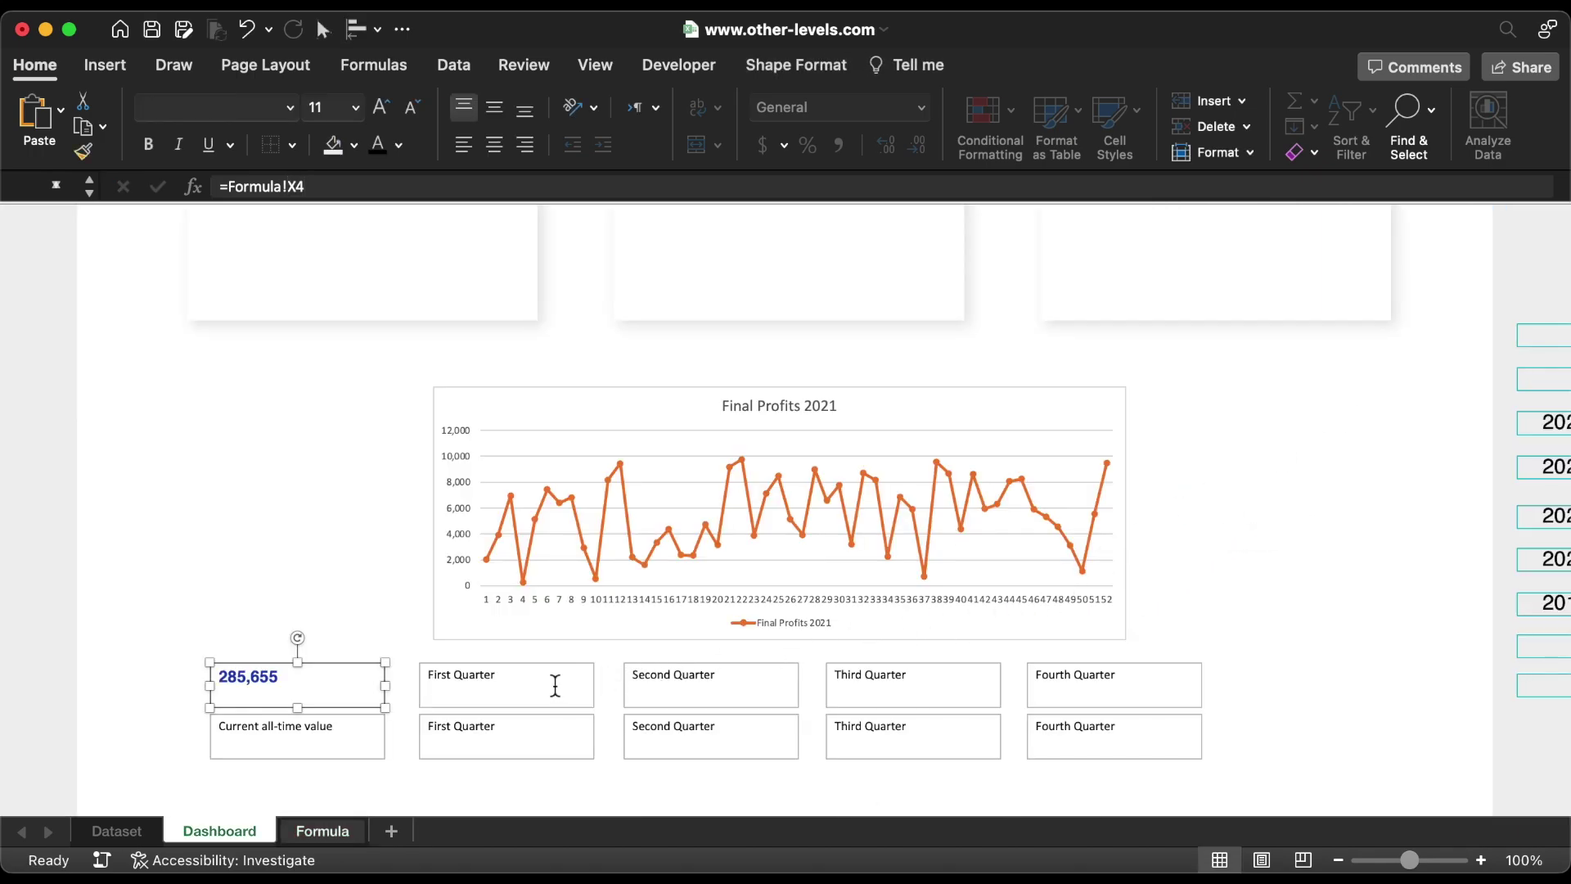
Replace the text of the upper First Quarter box with a link to its result on the Formula sheet, X5
left_click(555, 686)
triple_click(555, 685)
key("BackSpace")
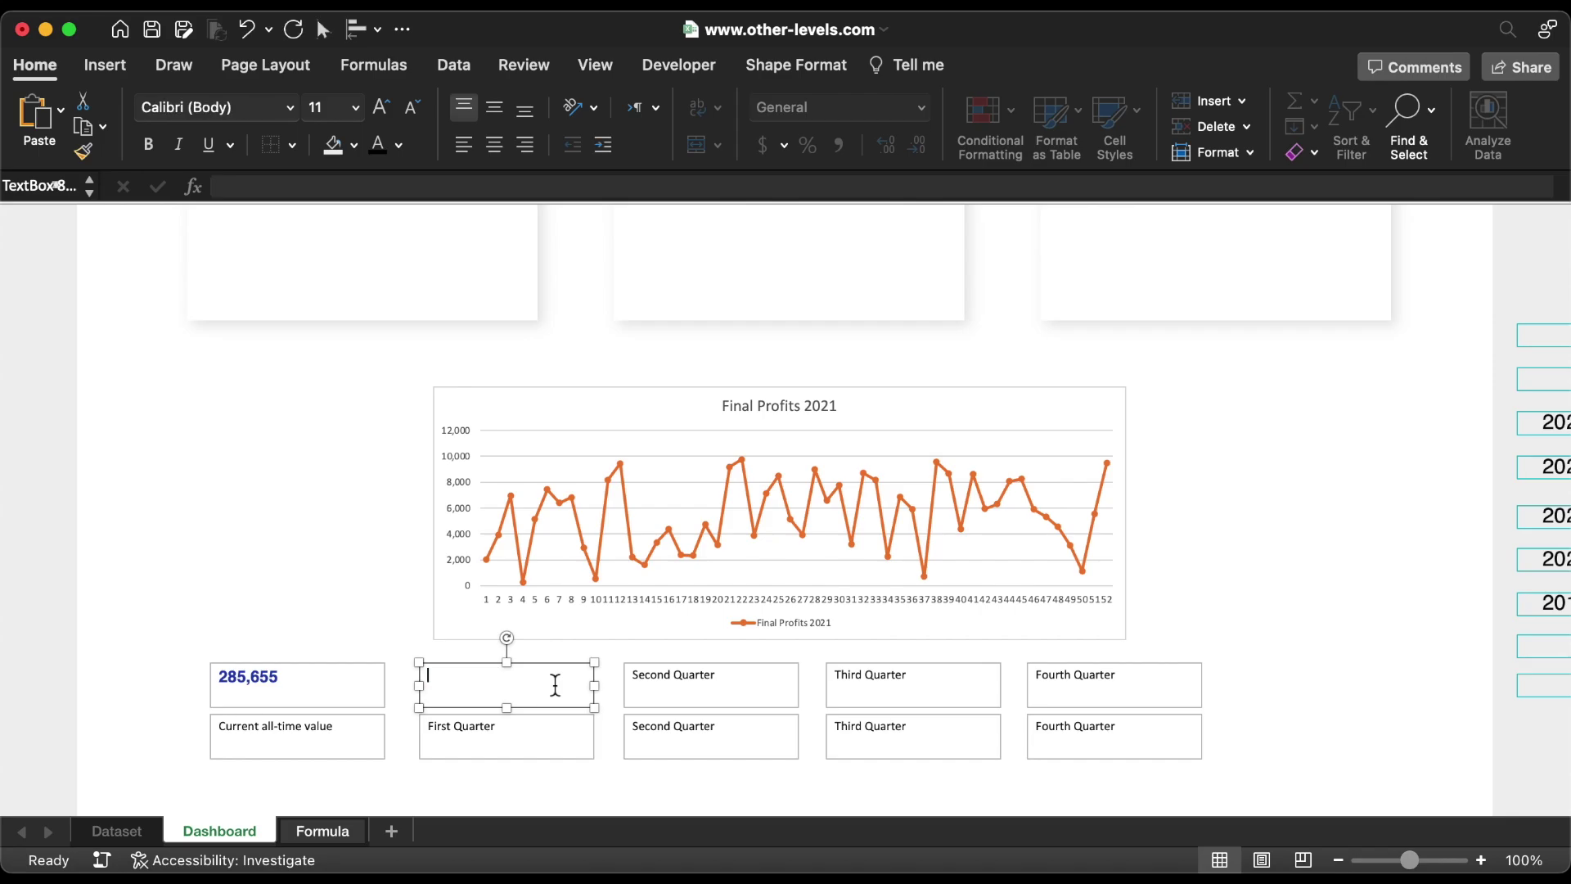
type("=")
left_click(322, 830)
left_click(1403, 422)
key("Return")
Replace the text of the upper Second Quarter box with the link =Formula!X6
triple_click(692, 680)
type("=")
left_click(322, 830)
left_click(1403, 444)
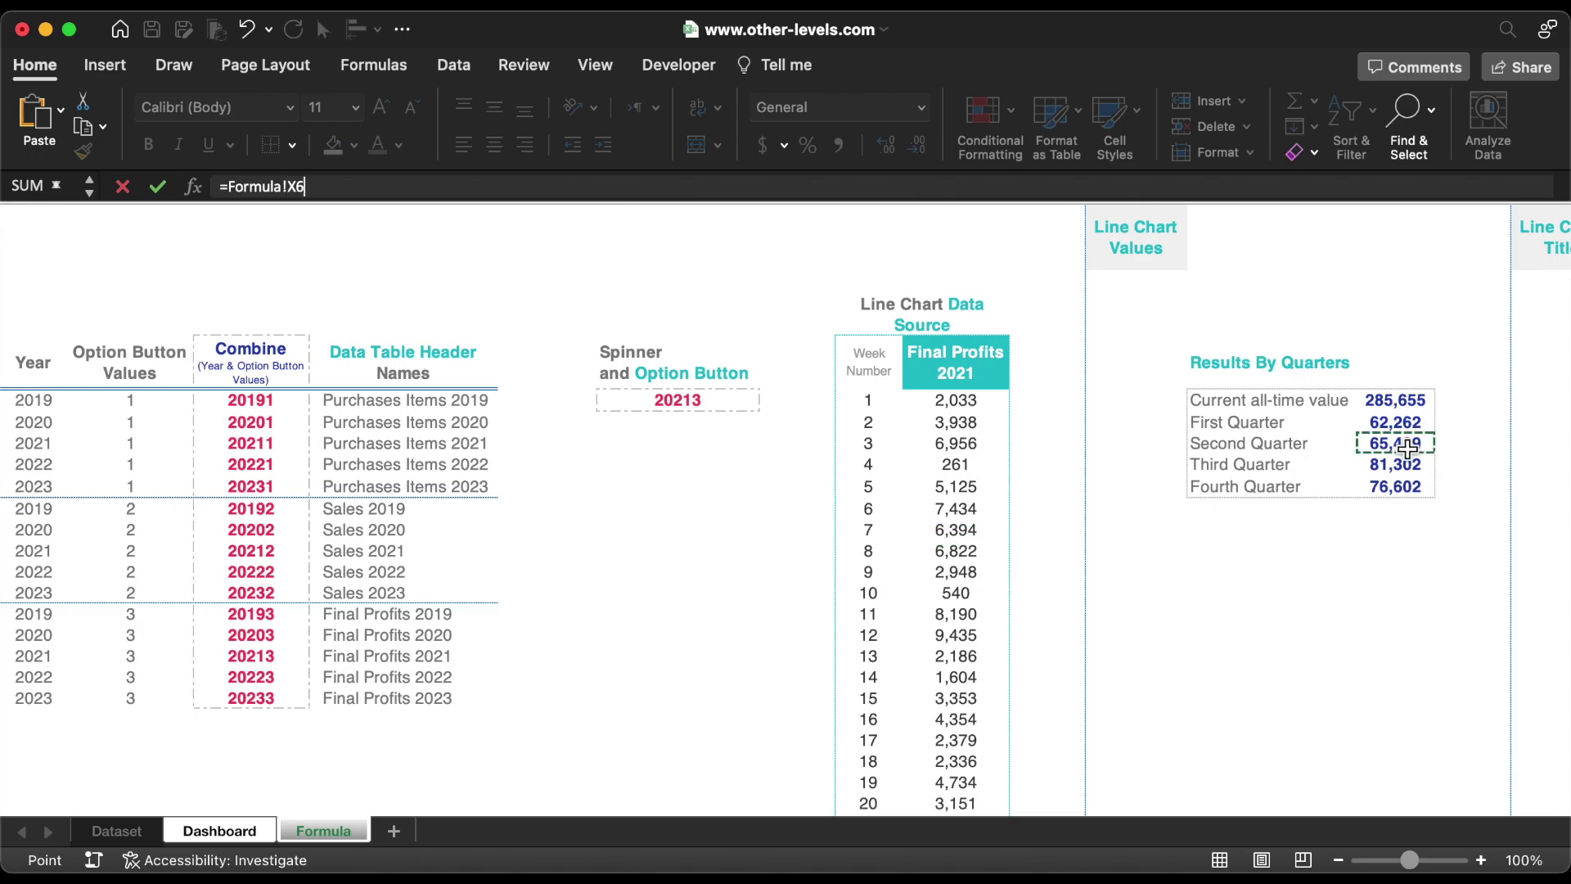
key("Return")
Replace the text of the upper Third Quarter box with a link to its result on the Formula sheet, X7
triple_click(887, 676)
key("BackSpace")
type("=")
left_click(323, 830)
left_click(1401, 467)
key("Return")
Replace the text of the upper Fourth Quarter box with a link to its result on the Formula sheet, X8
triple_click(1100, 676)
type("=")
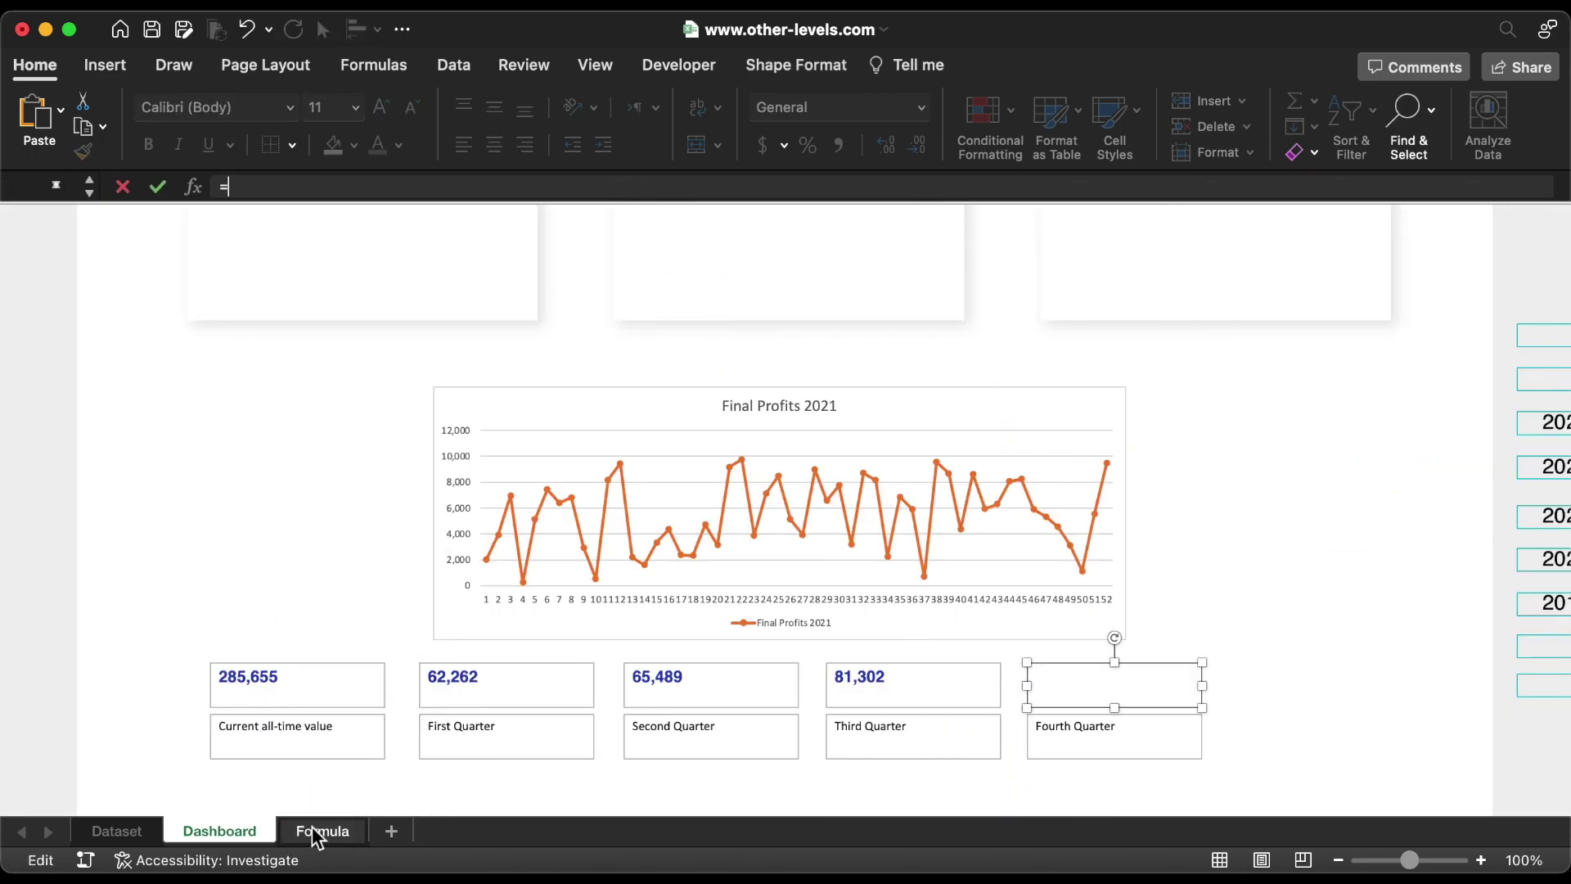
left_click(322, 830)
left_click(1401, 489)
key("Return")
Draw an empty text box on the Dashboard beside the chart's upper-left corner, about as wide as the result boxes
left_click(115, 72)
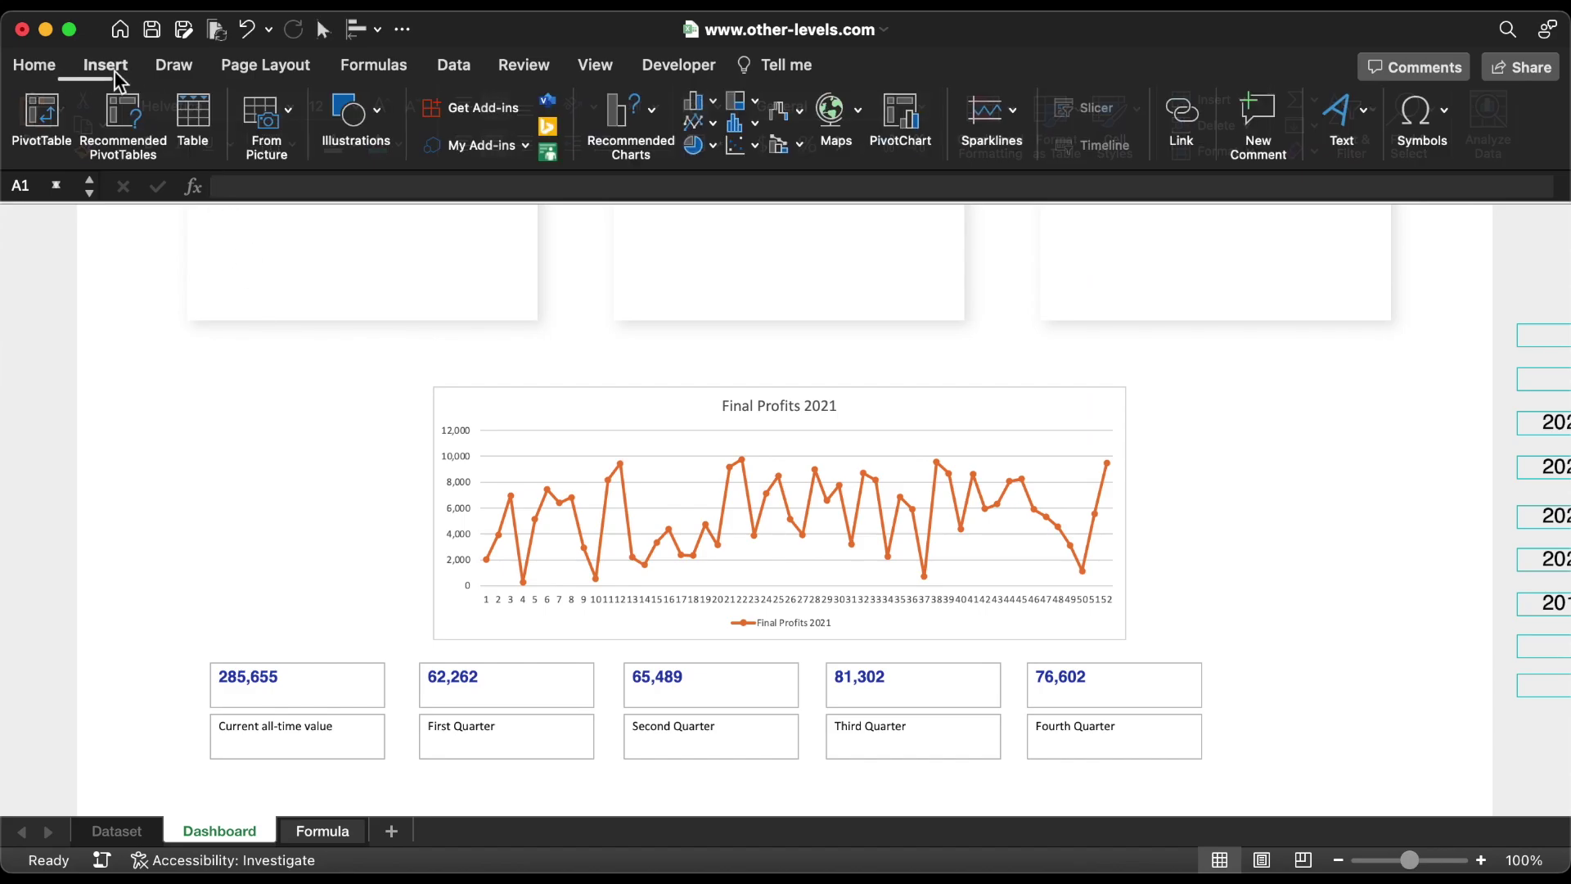
left_click(331, 116)
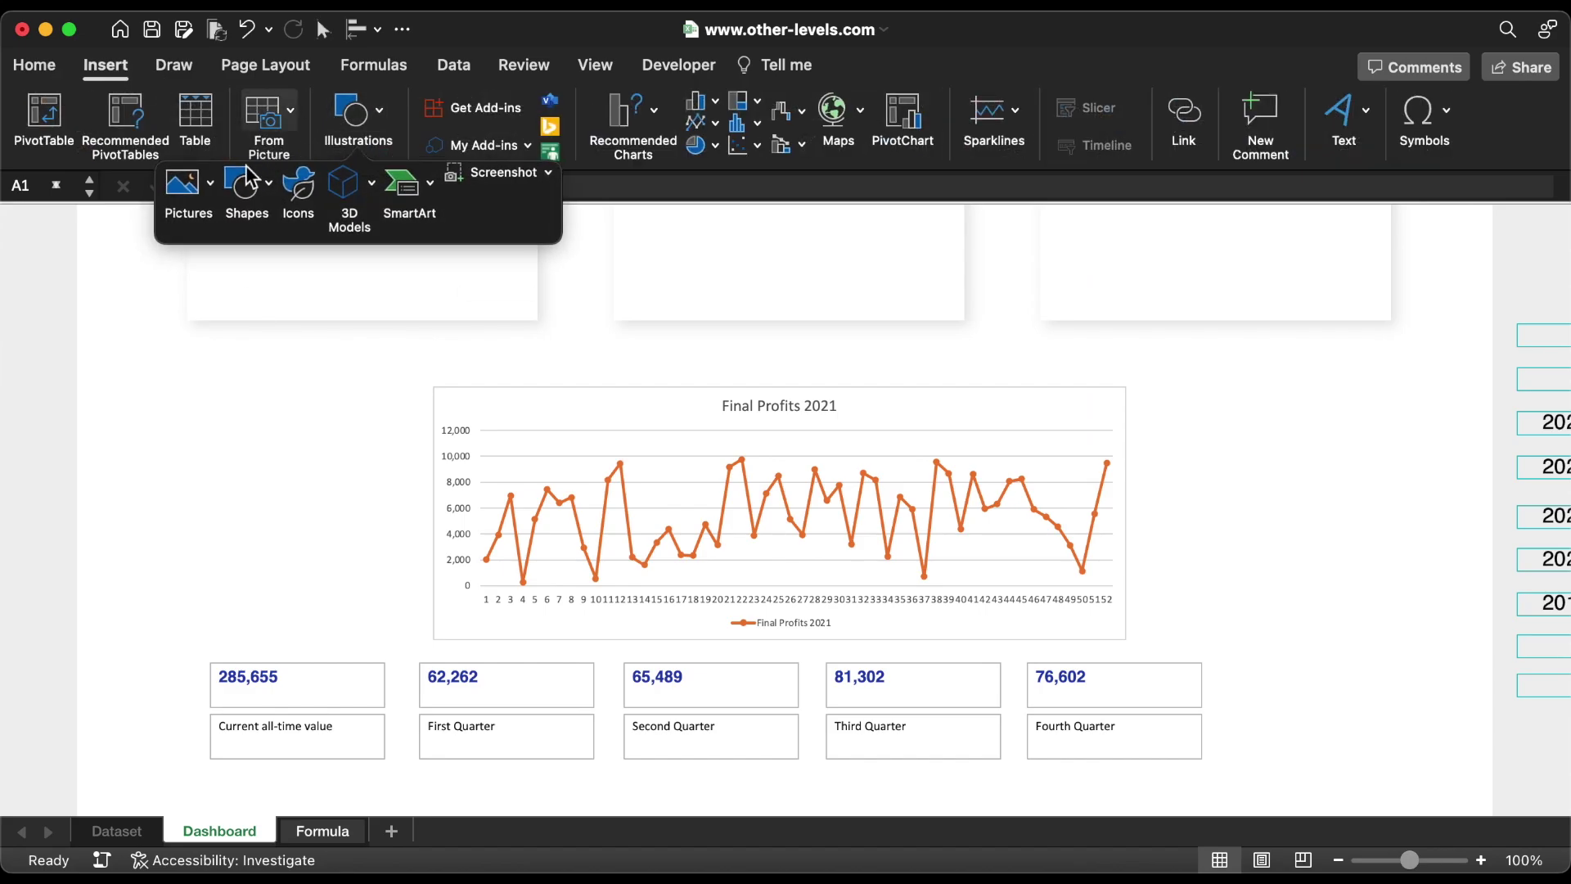
left_click(245, 188)
left_click(319, 257)
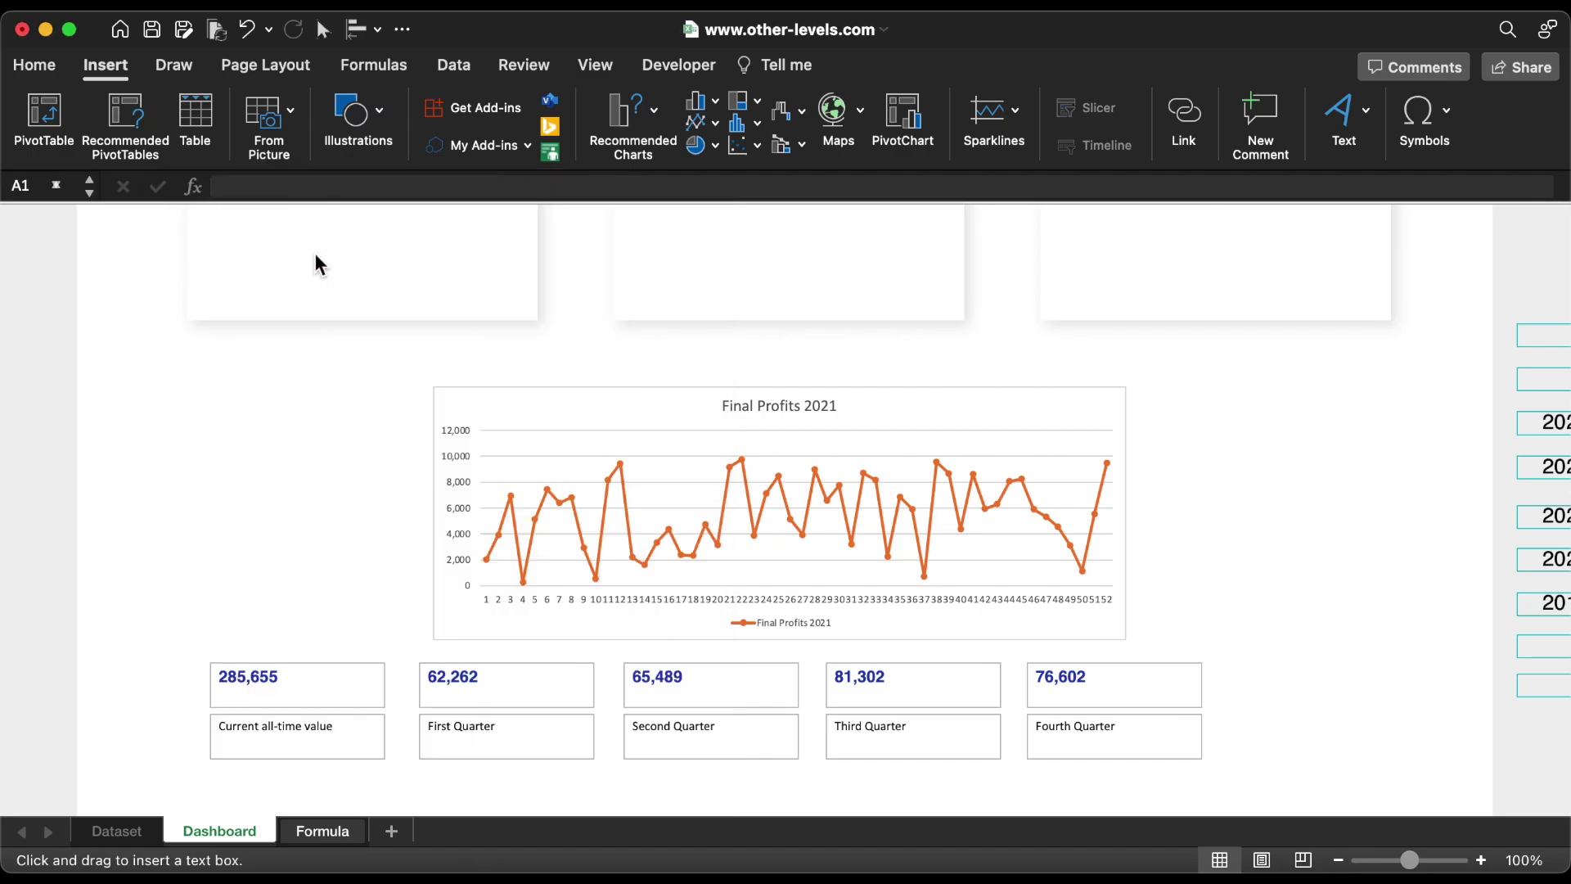
left_click_drag(199, 367, 397, 408)
On the Formula sheet, begin the Line Chart Title formula with an IF that returns title AA8 when option value J4 equals 1
left_click(325, 832)
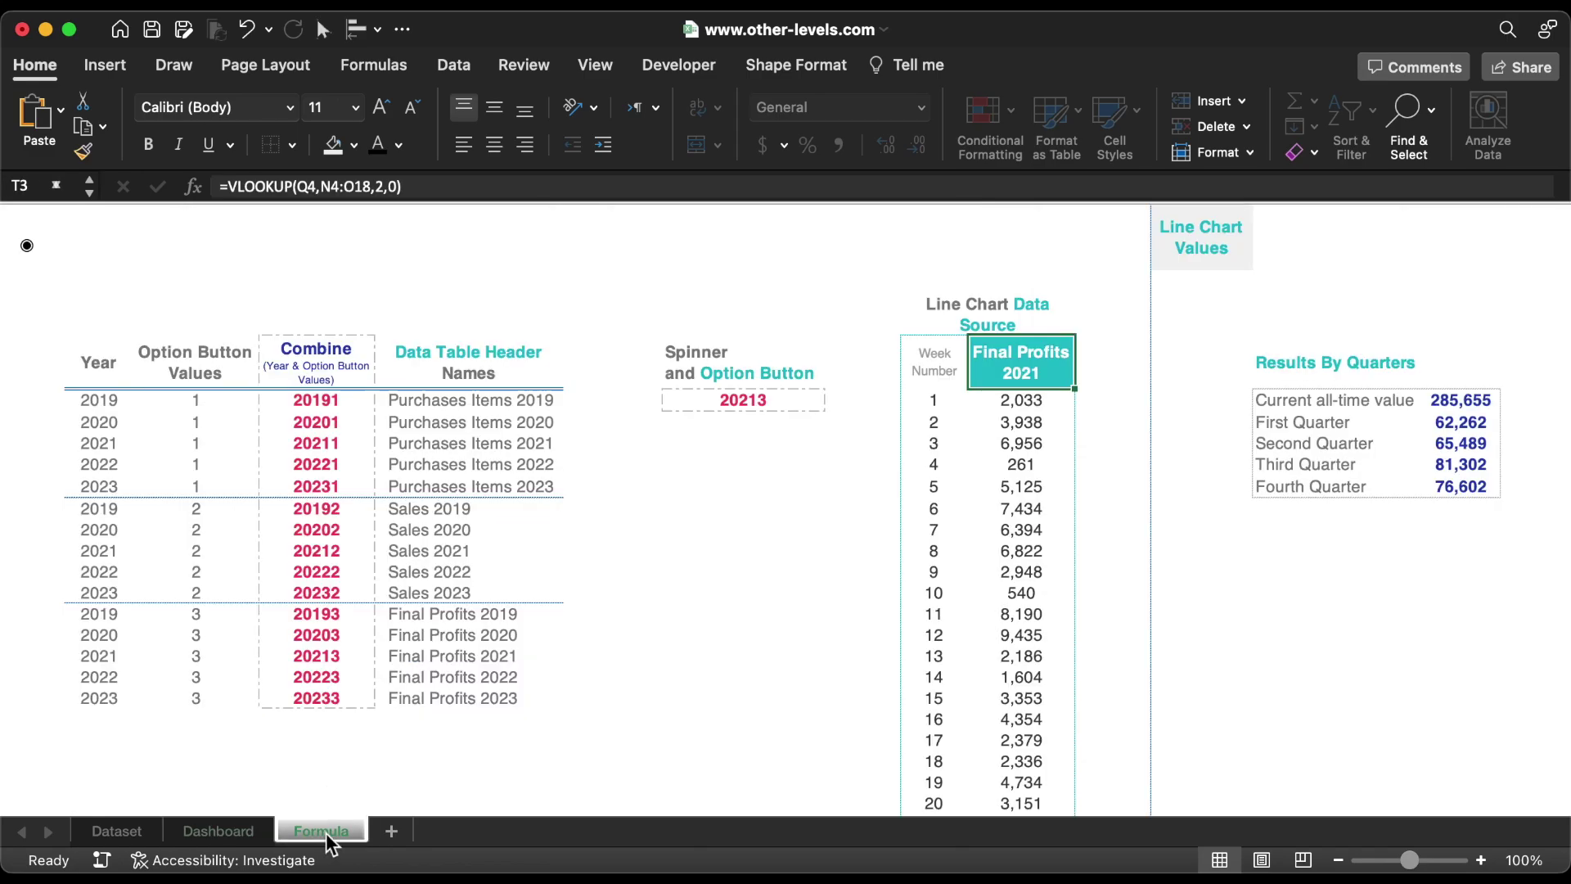
scroll(975, 656, "right", 5)
scroll(975, 657, "right", 2)
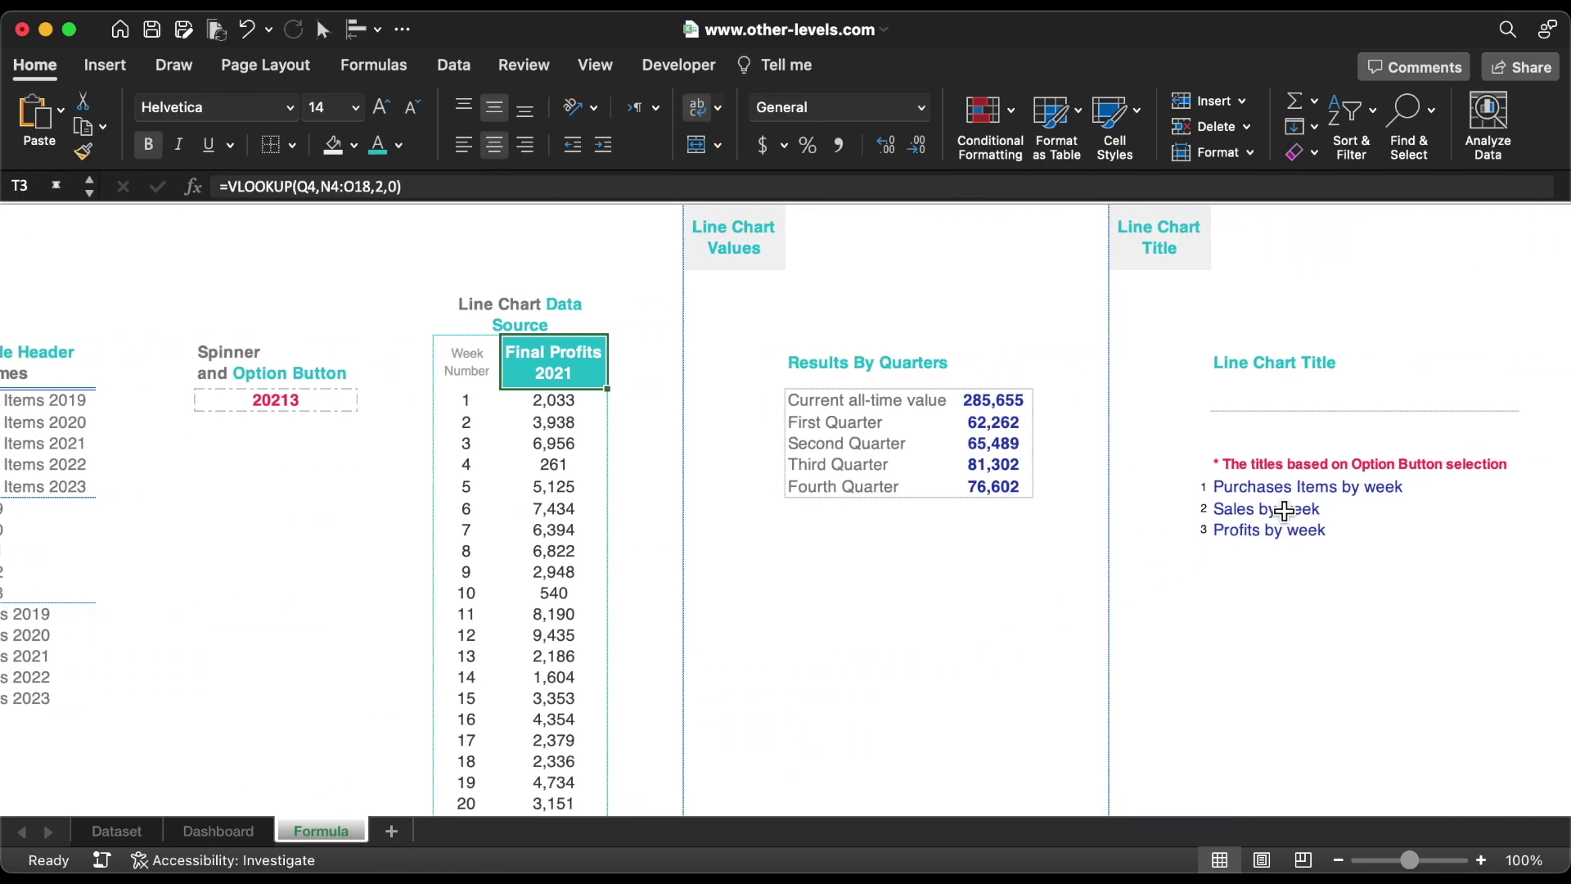
left_click(1363, 497)
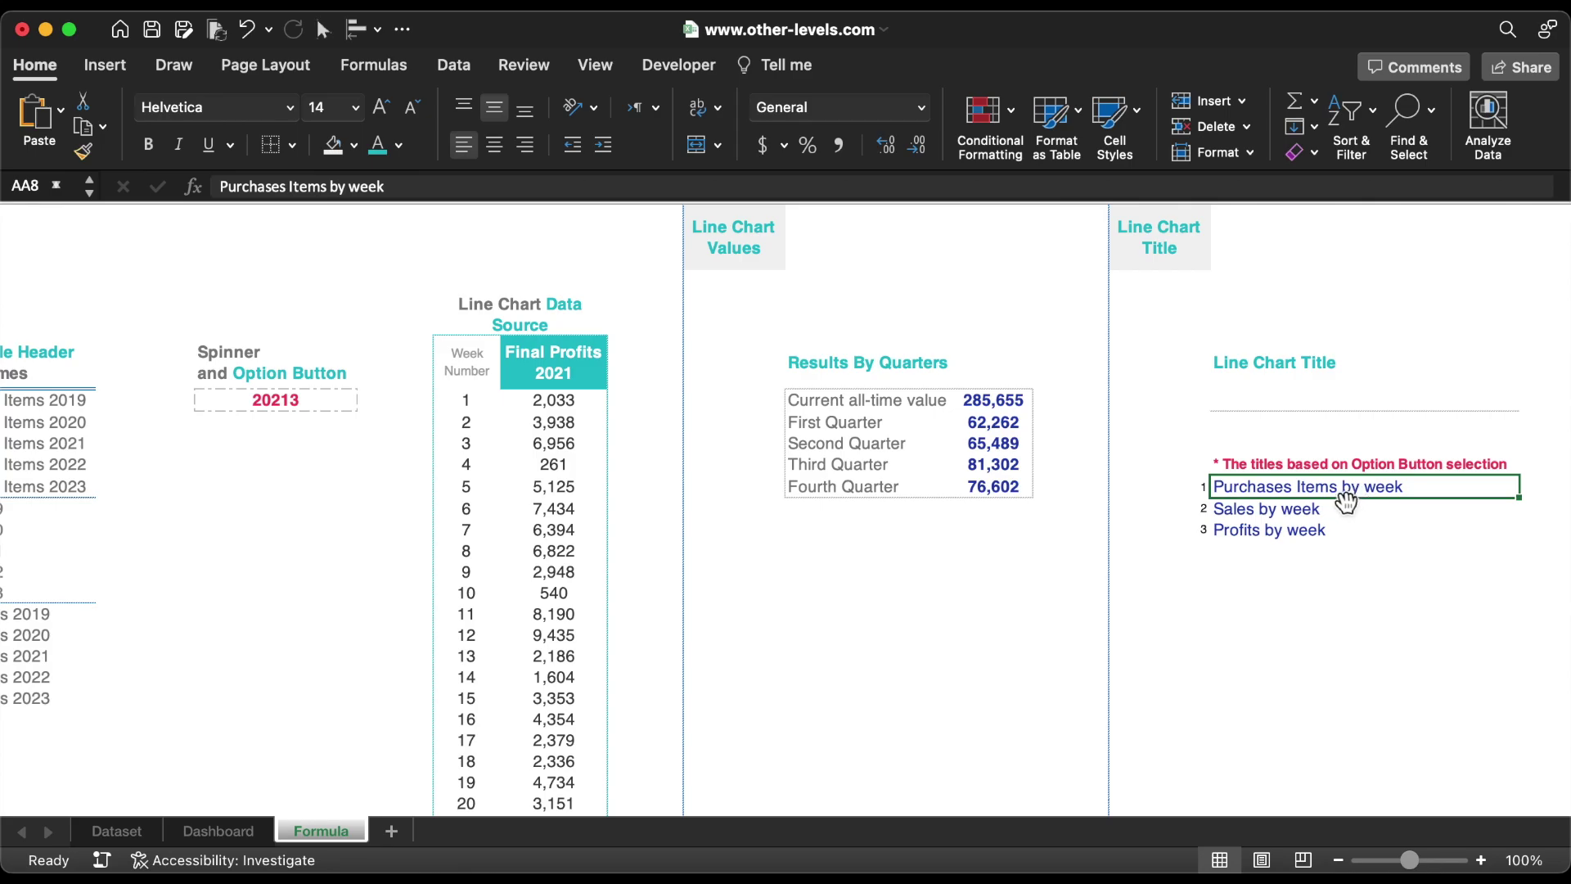
left_click(1332, 513)
left_click(1348, 536)
left_click(1252, 405)
type("=if")
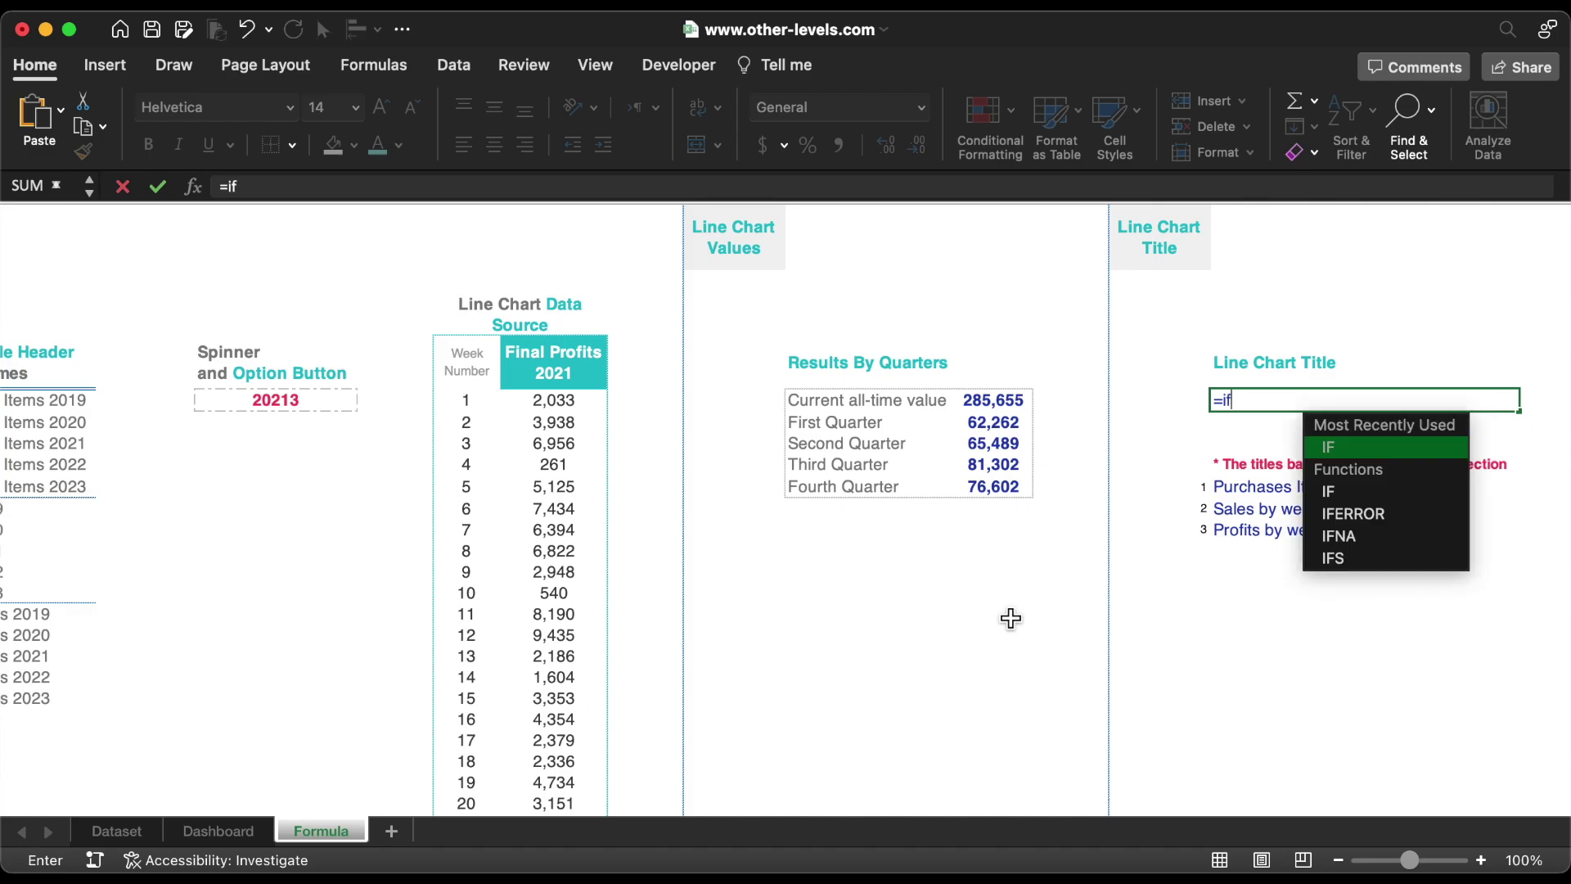
double_click(1361, 450)
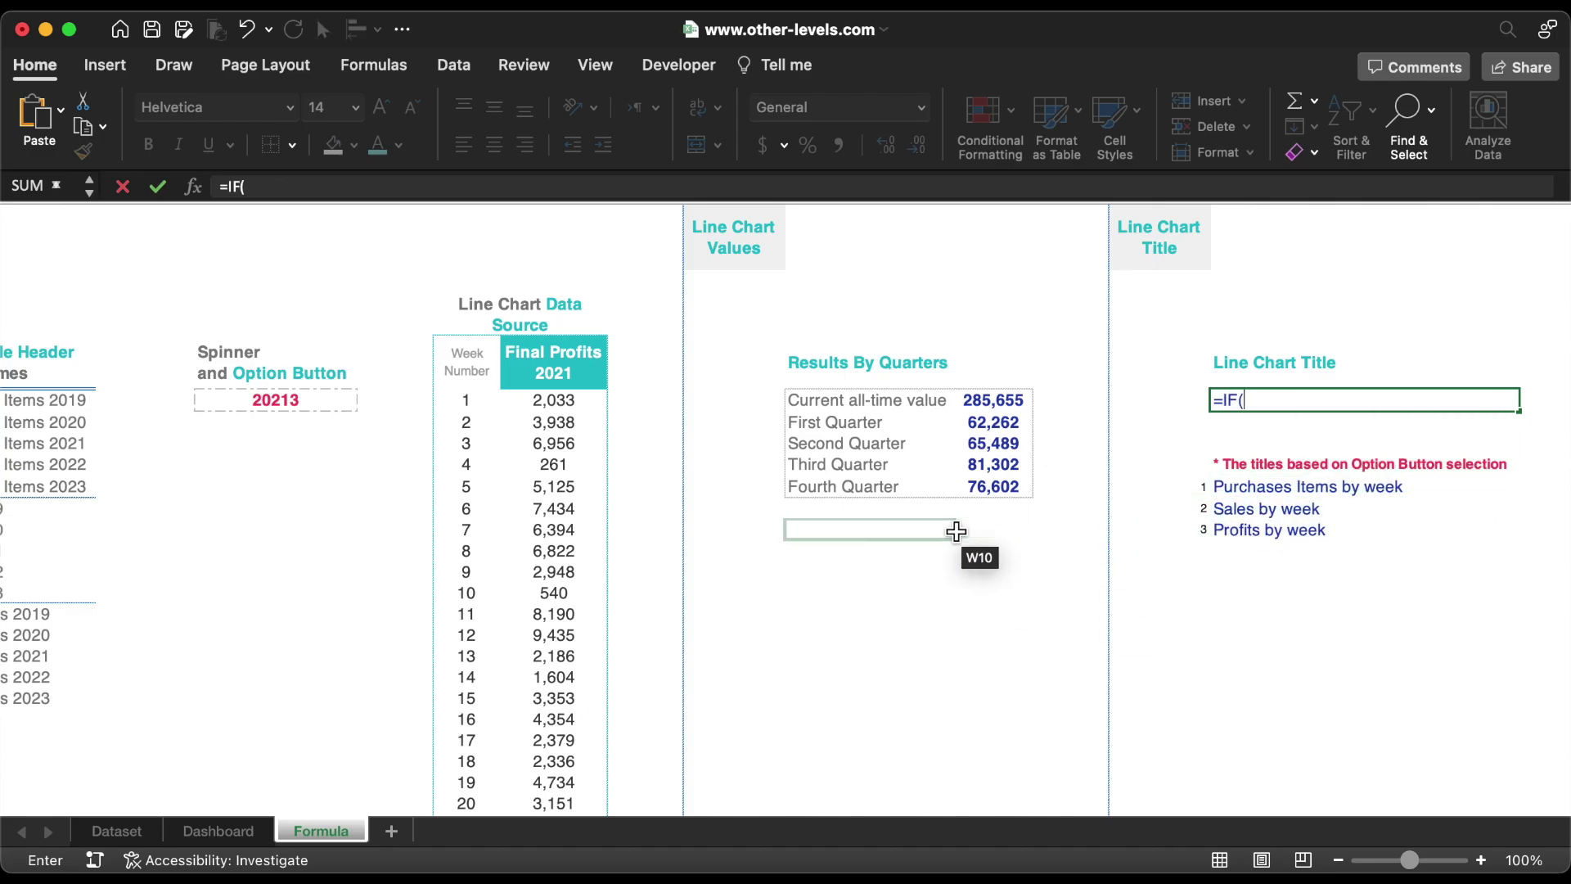
scroll(949, 531, "left", 10)
scroll(956, 532, "left", 4)
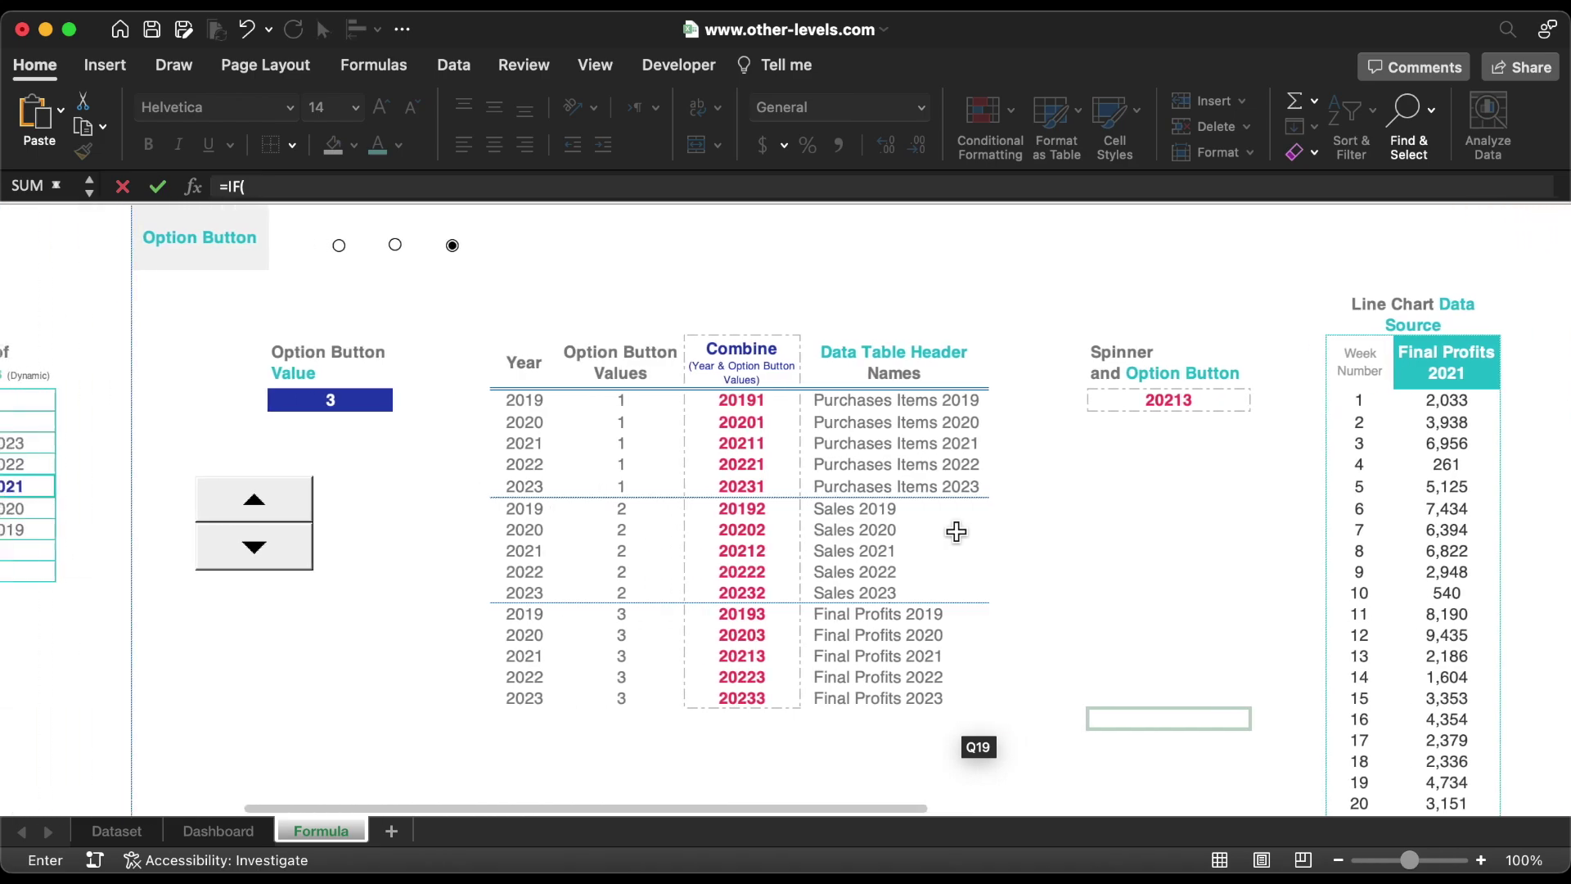
left_click(376, 404)
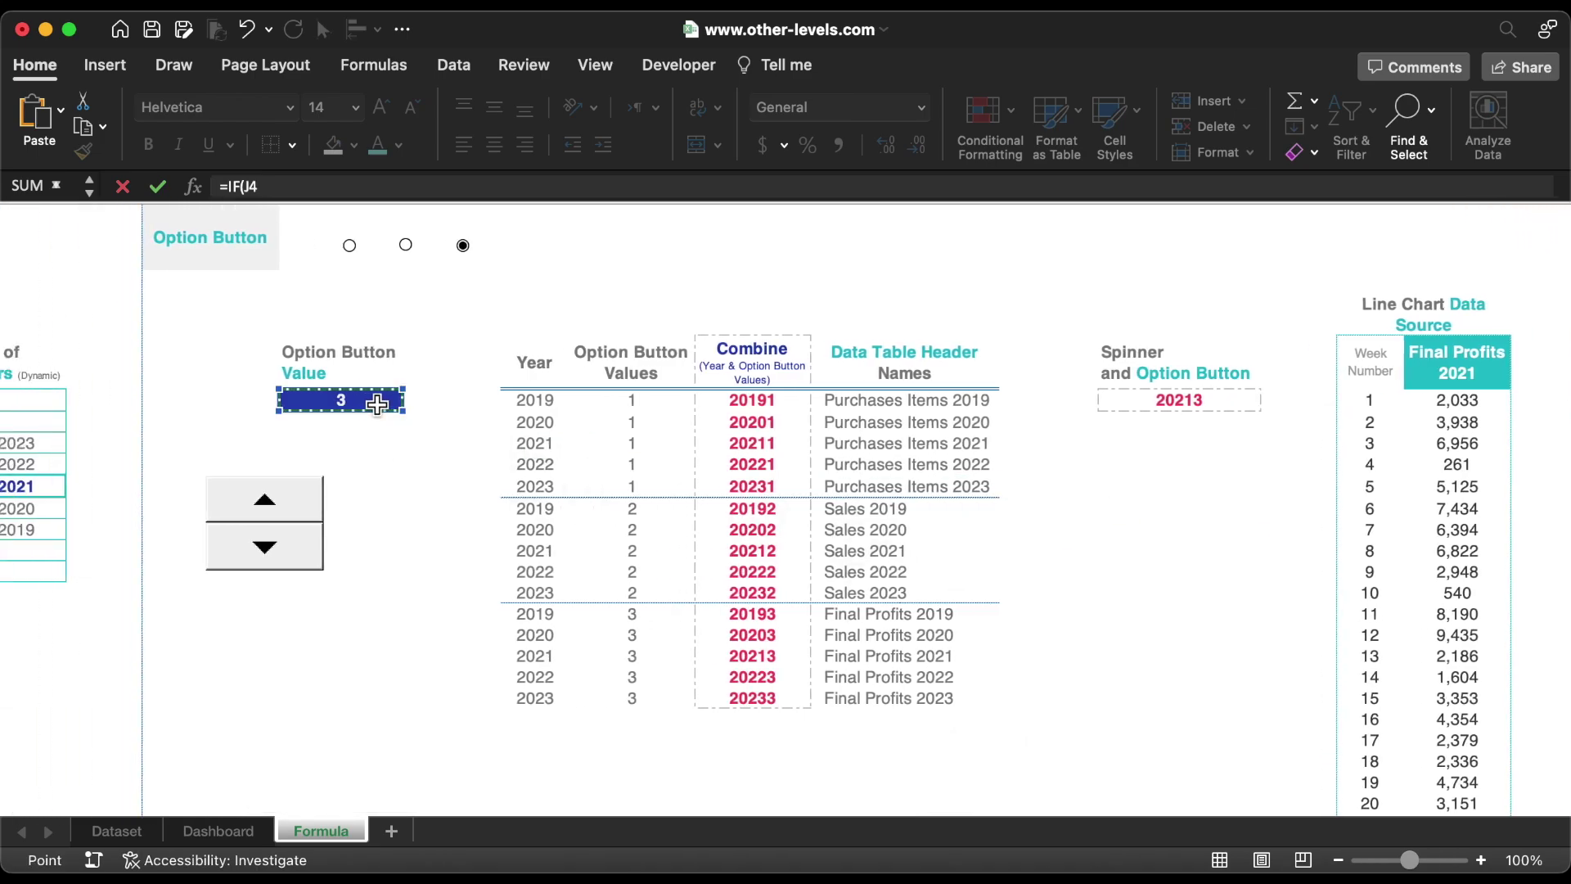
left_click(401, 188)
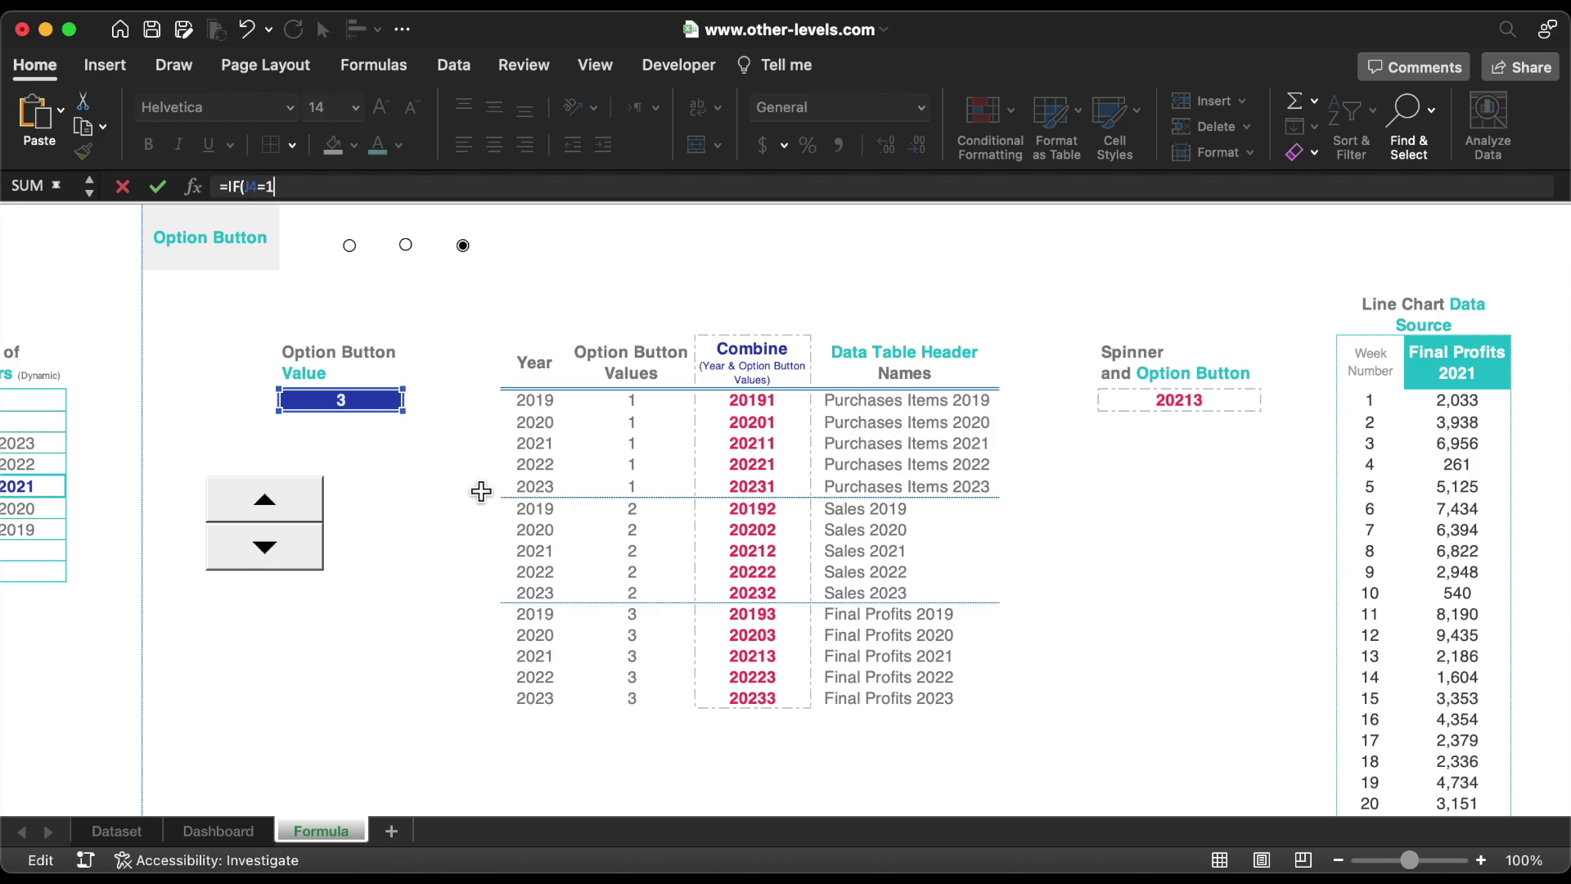
scroll(481, 491, "right", 12)
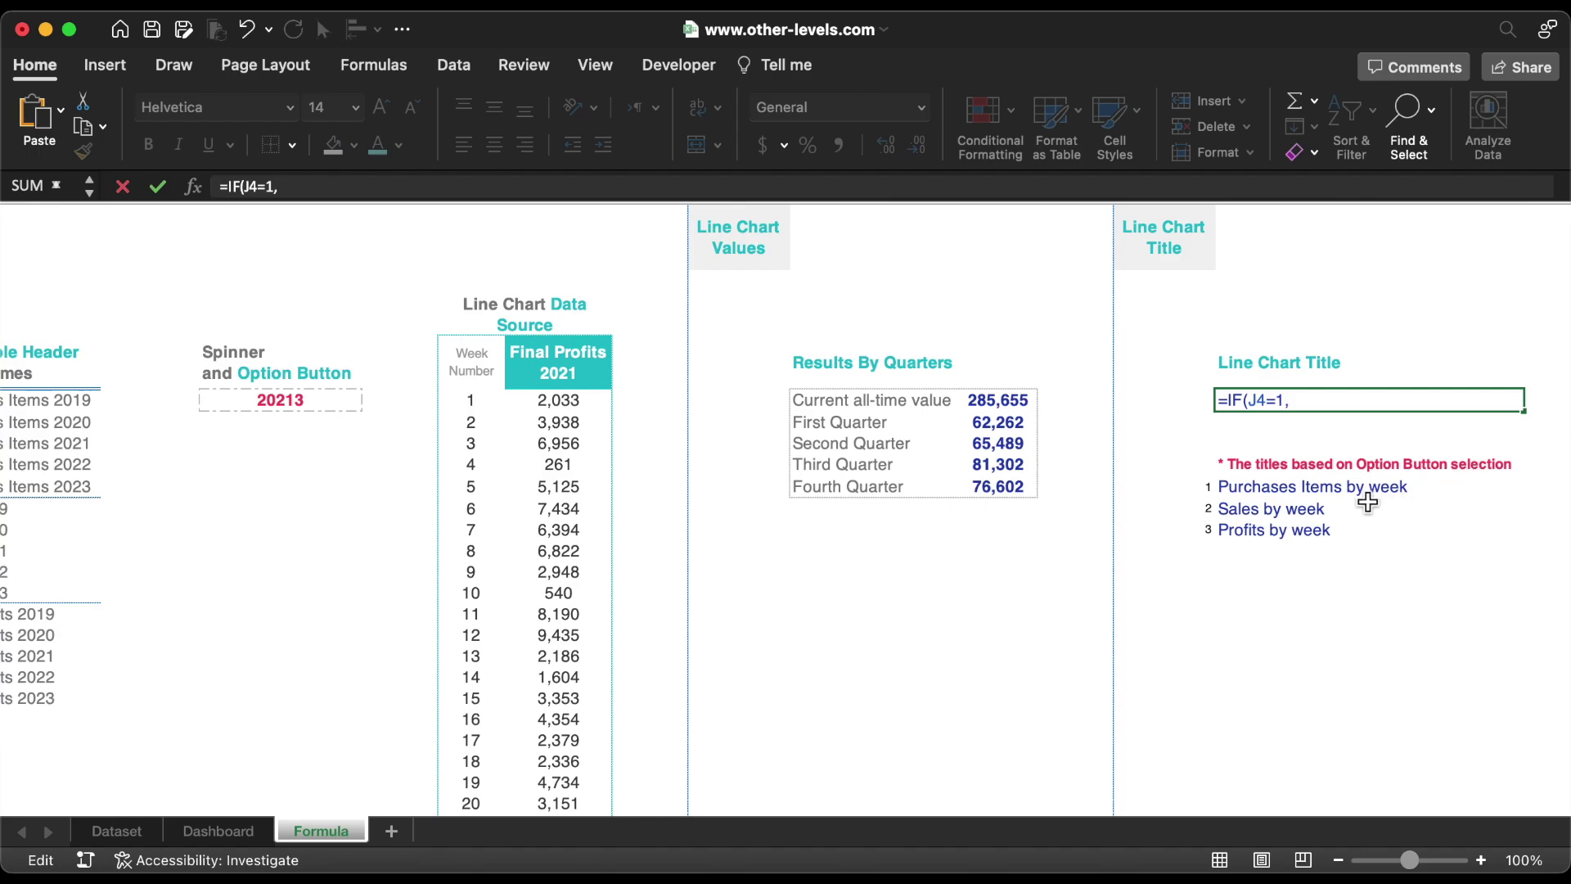
left_click(1335, 492)
Complete the title formula with nested IFs returning AA9 for J4=2, AA10 for J4=3, and an empty string otherwise
type(",if")
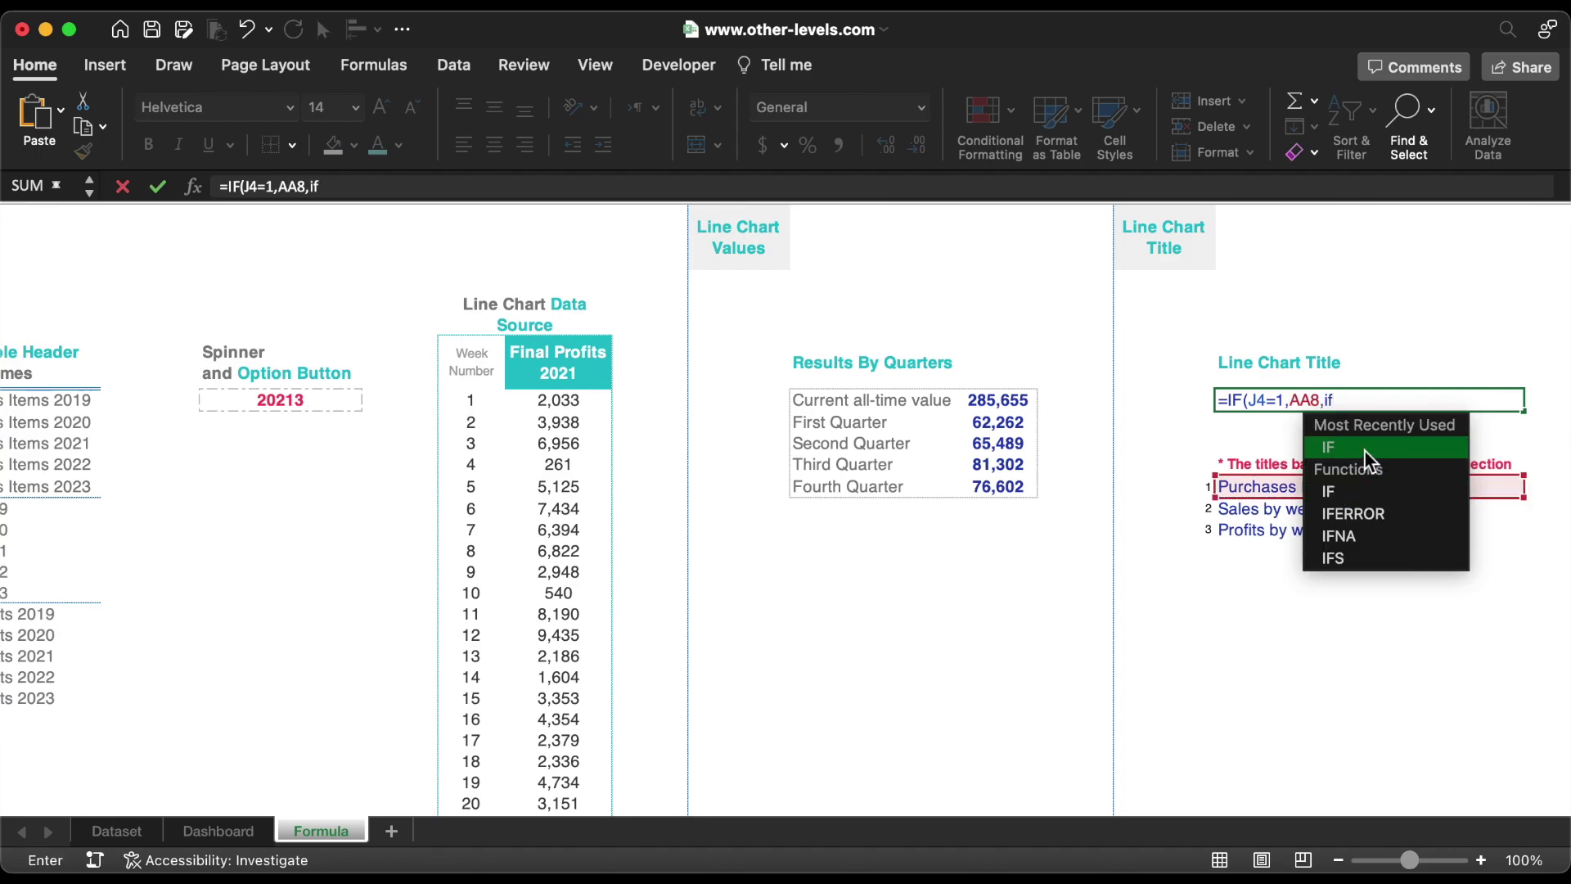
double_click(1363, 449)
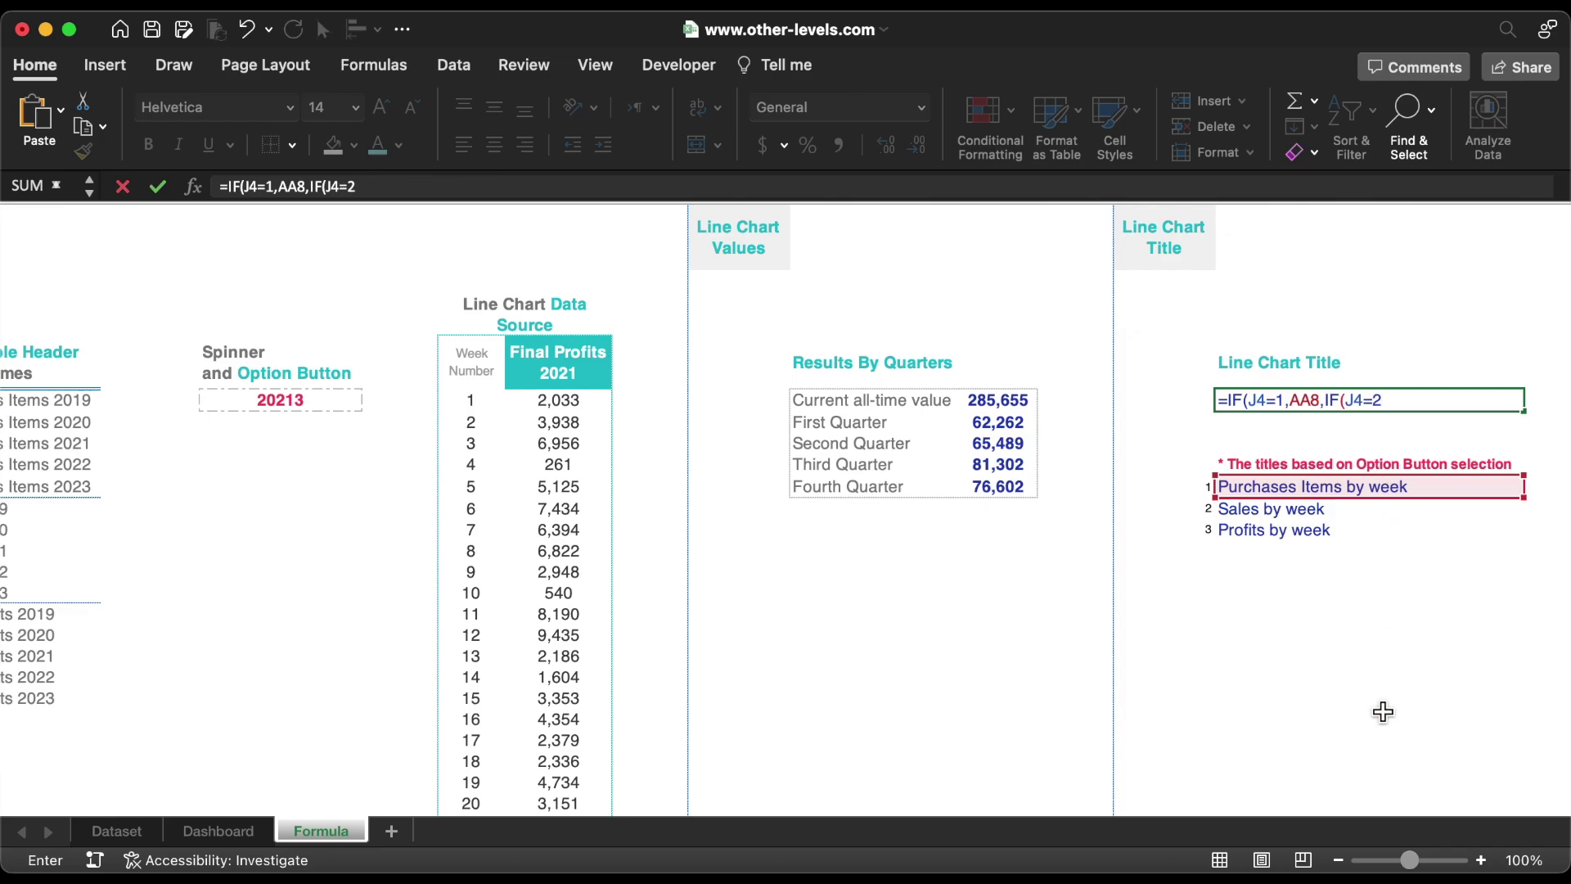
left_click(1292, 510)
type(",if")
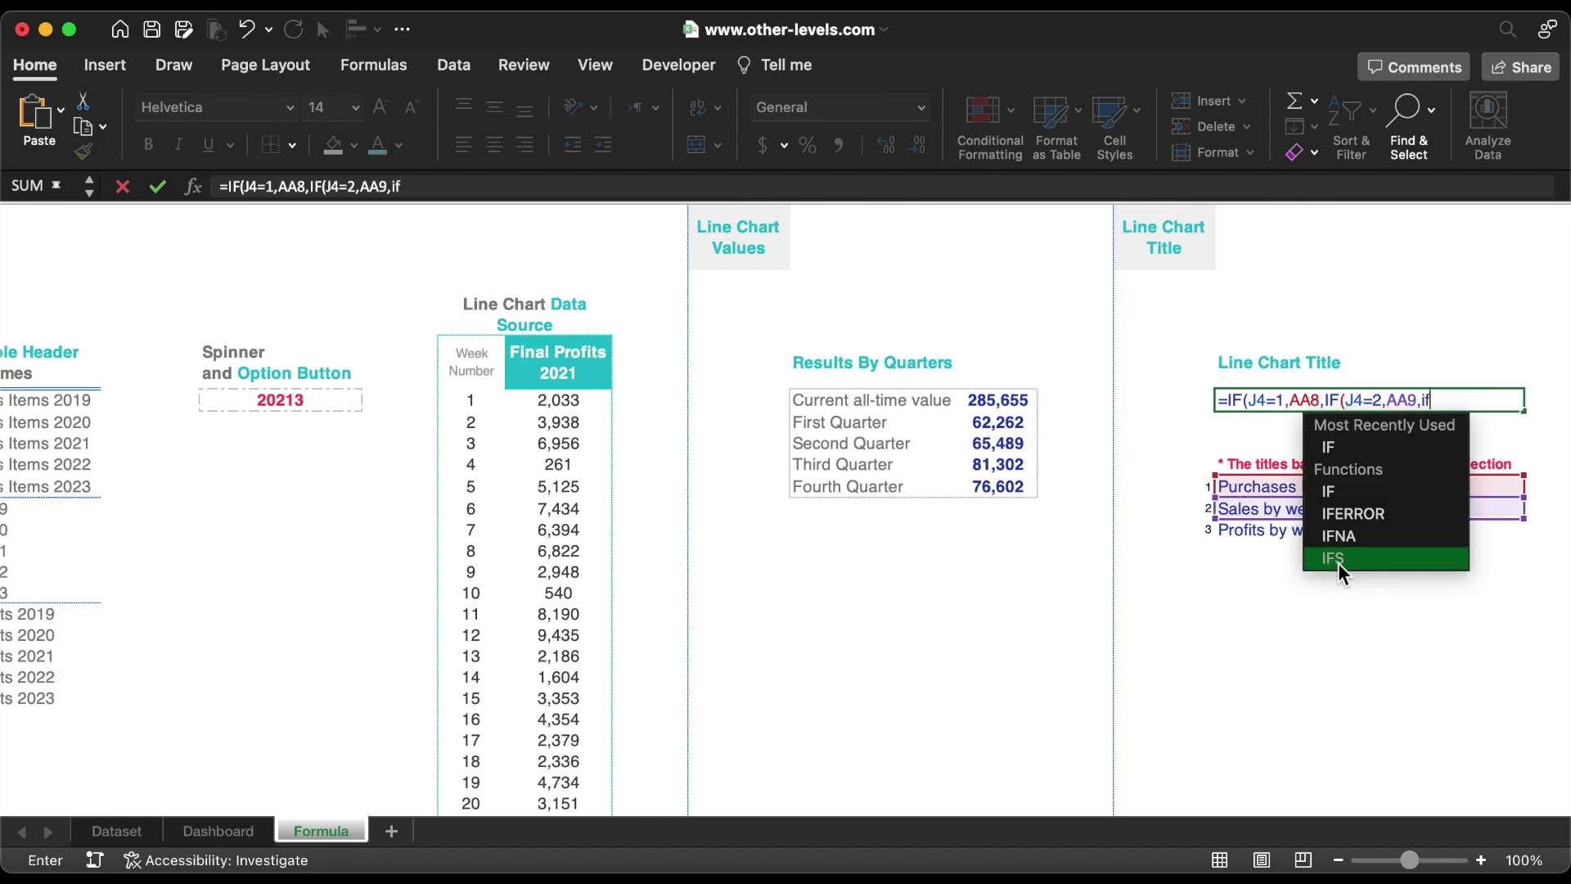
double_click(1350, 494)
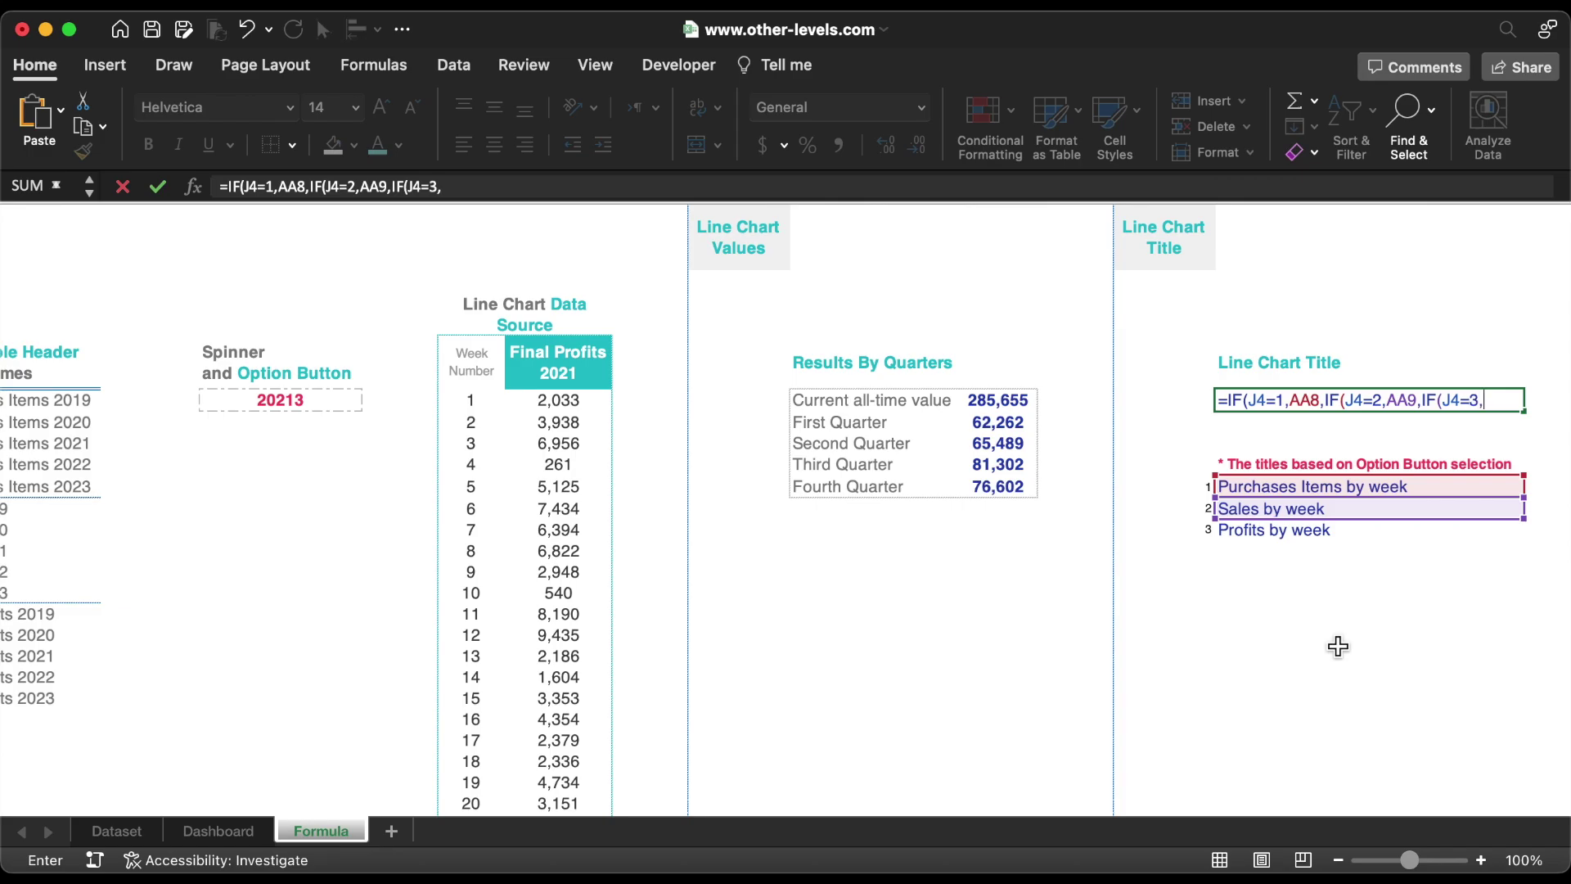
left_click(1312, 541)
type(",")
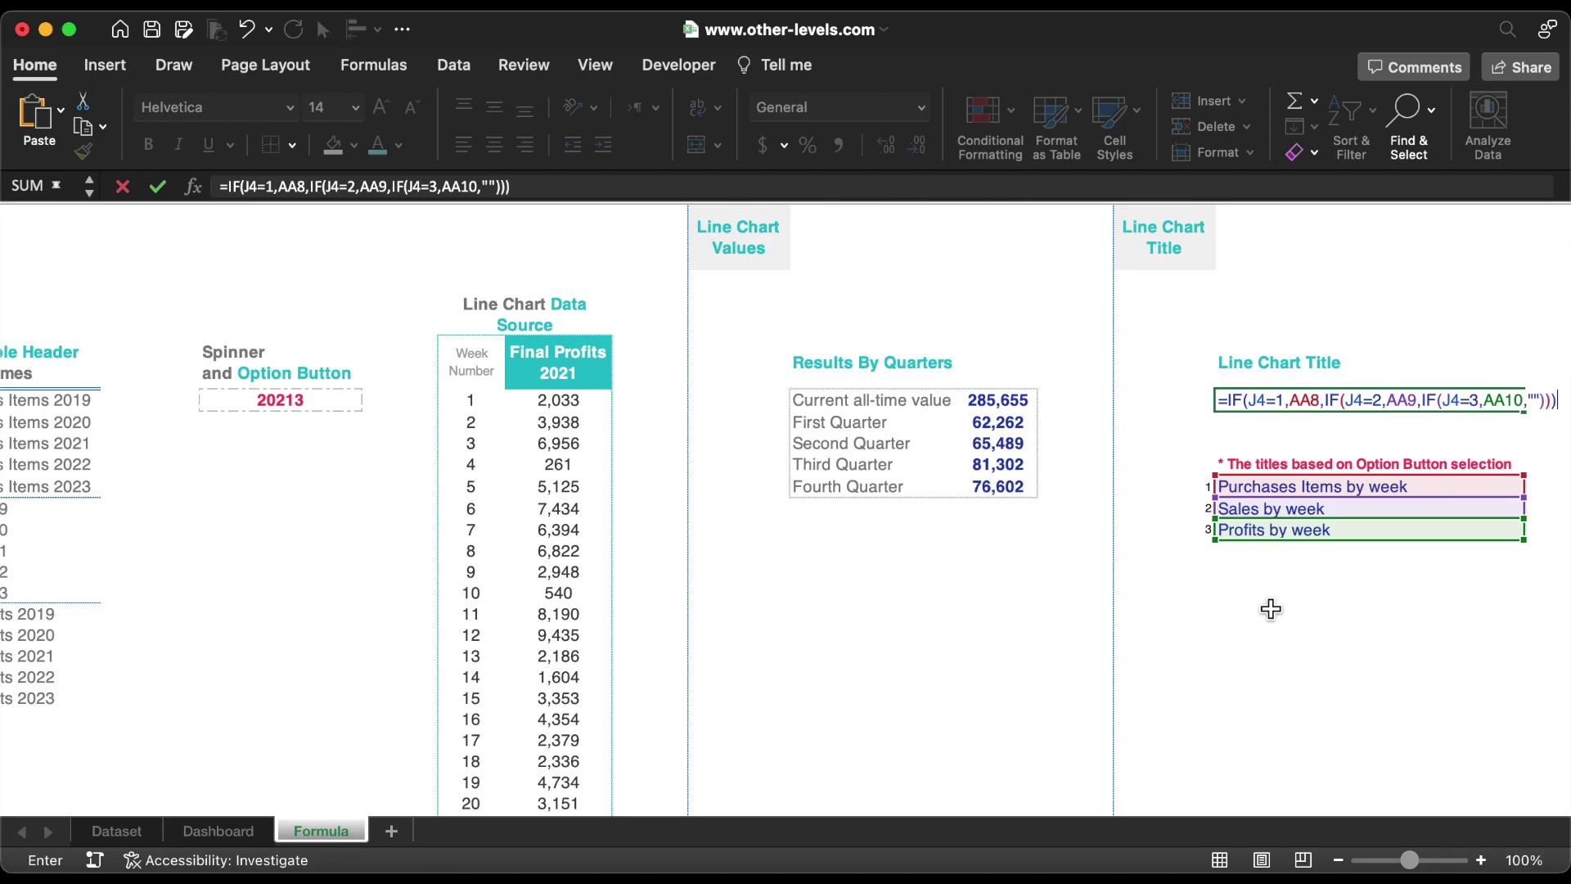
type("\"\")))")
key("Return")
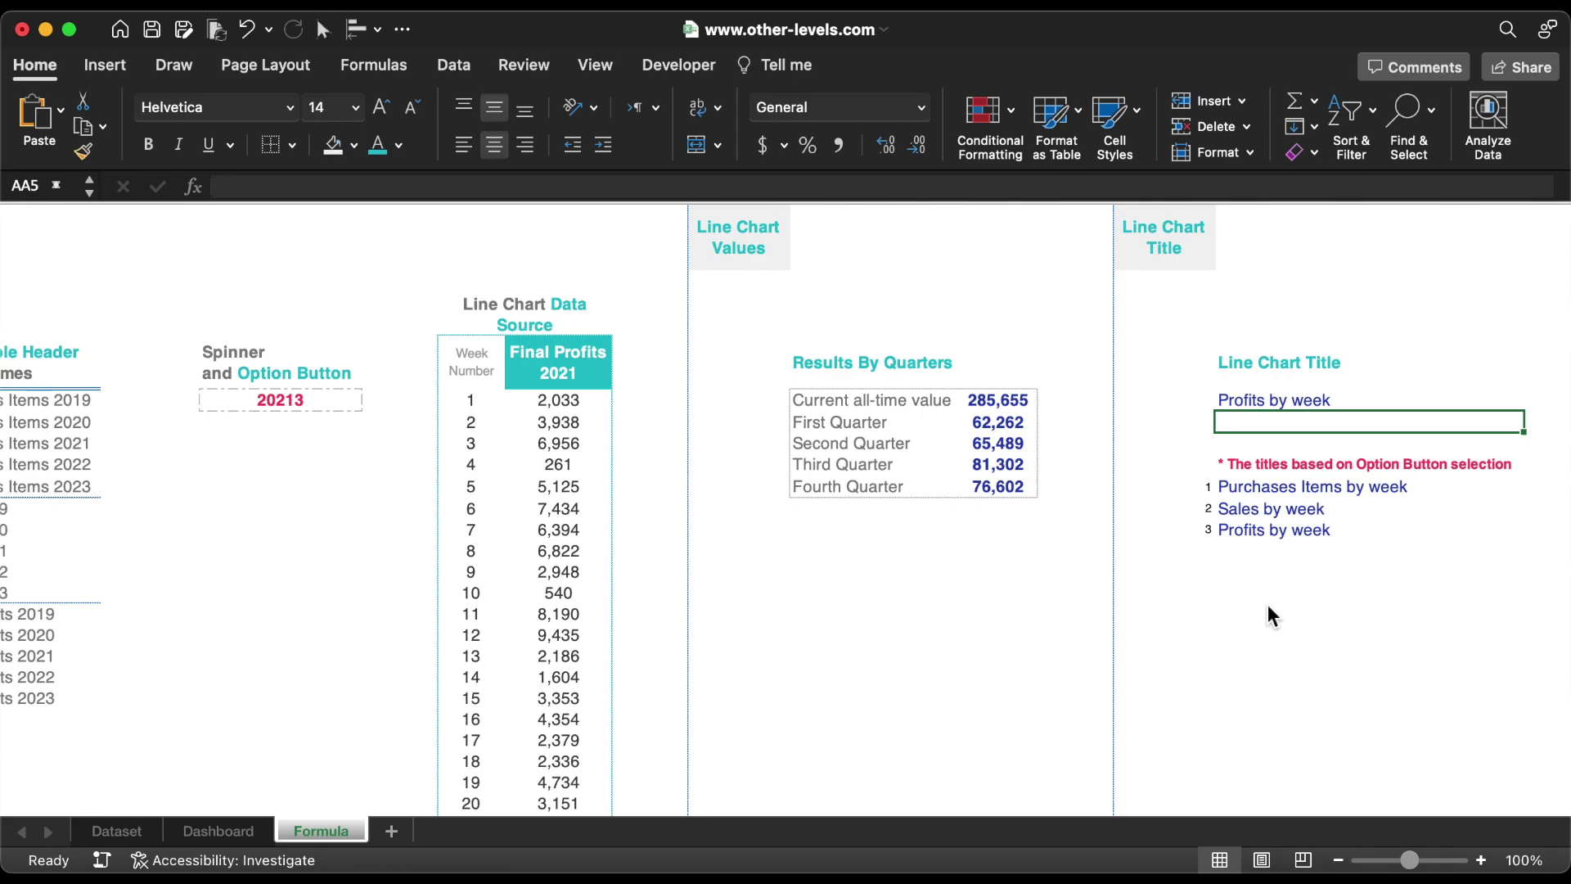
Switch the Formula sheet's option button to the second choice and check the Line Chart Title result in AA4
left_click(1338, 401)
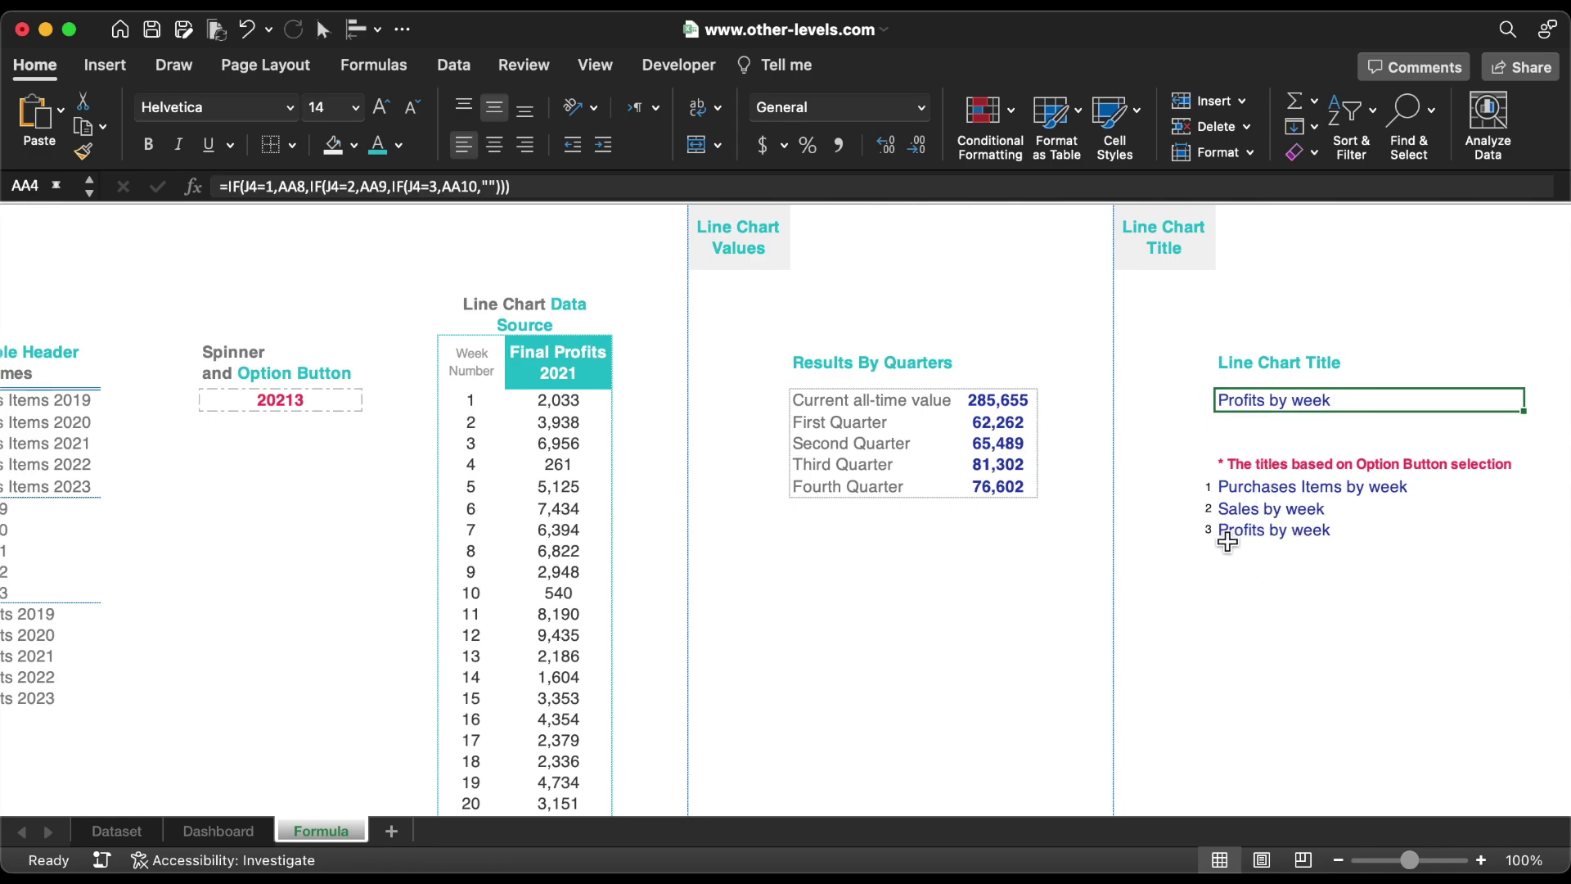
left_click(1225, 543)
scroll(1030, 585, "left", 10)
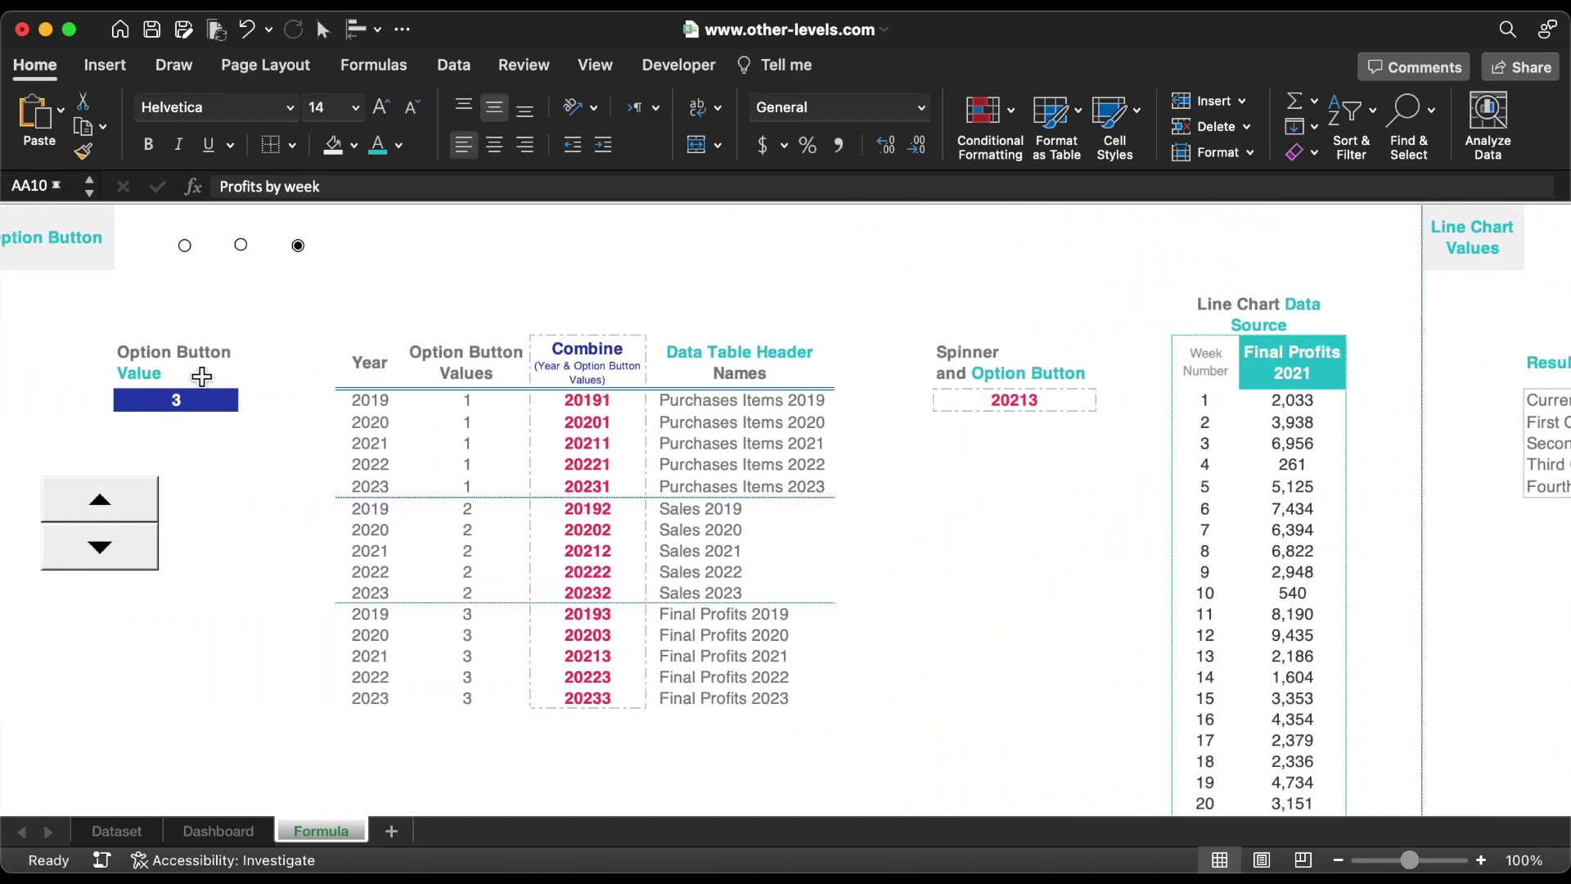
left_click(240, 246)
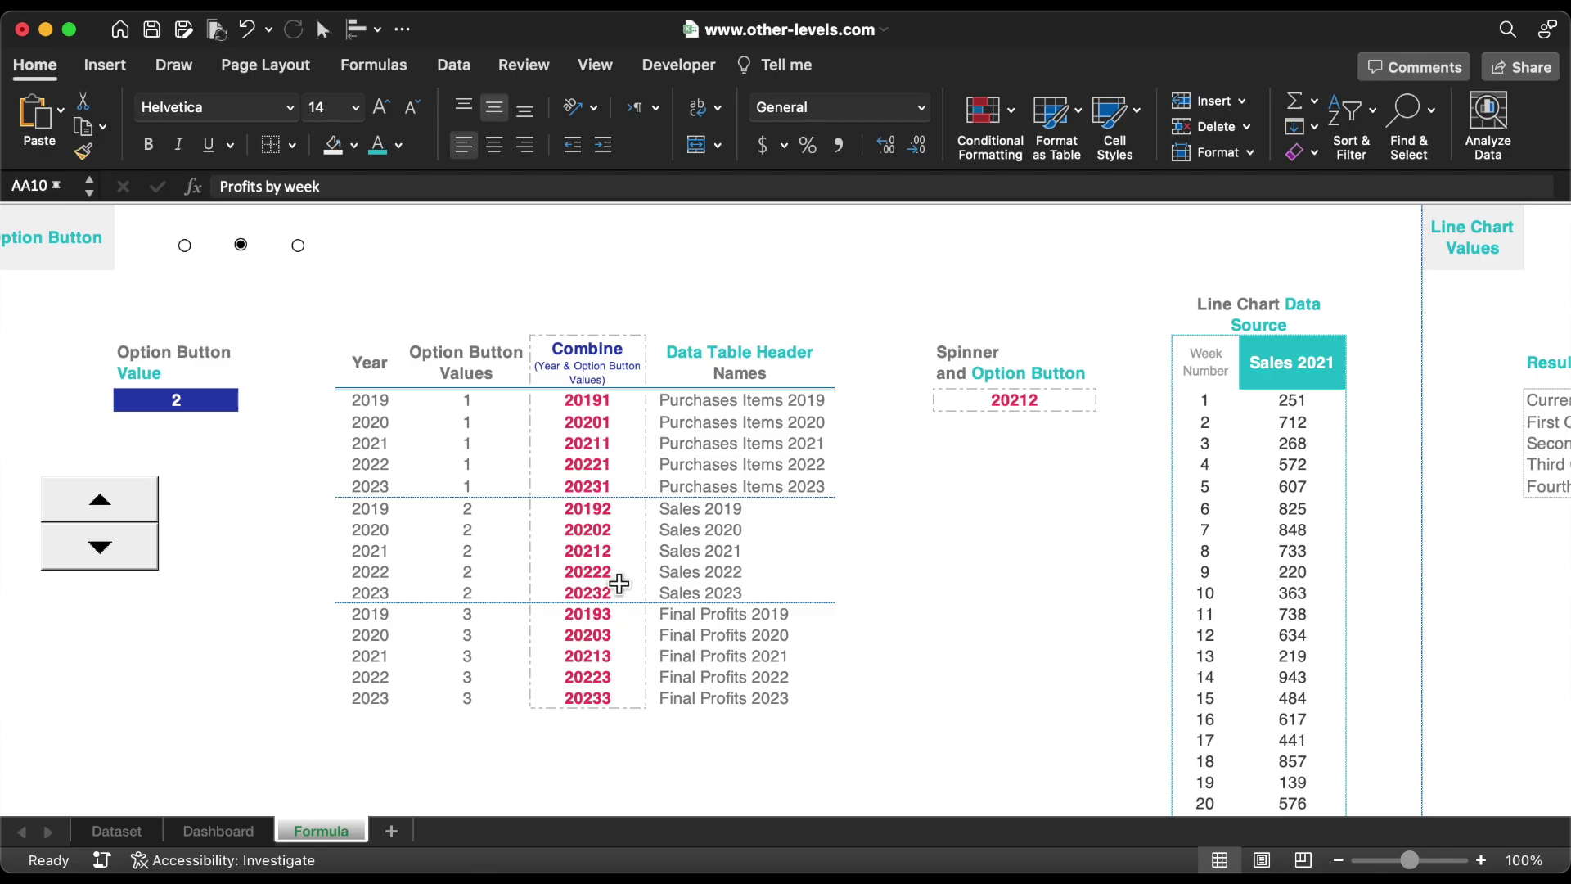
scroll(619, 582, "right", 10)
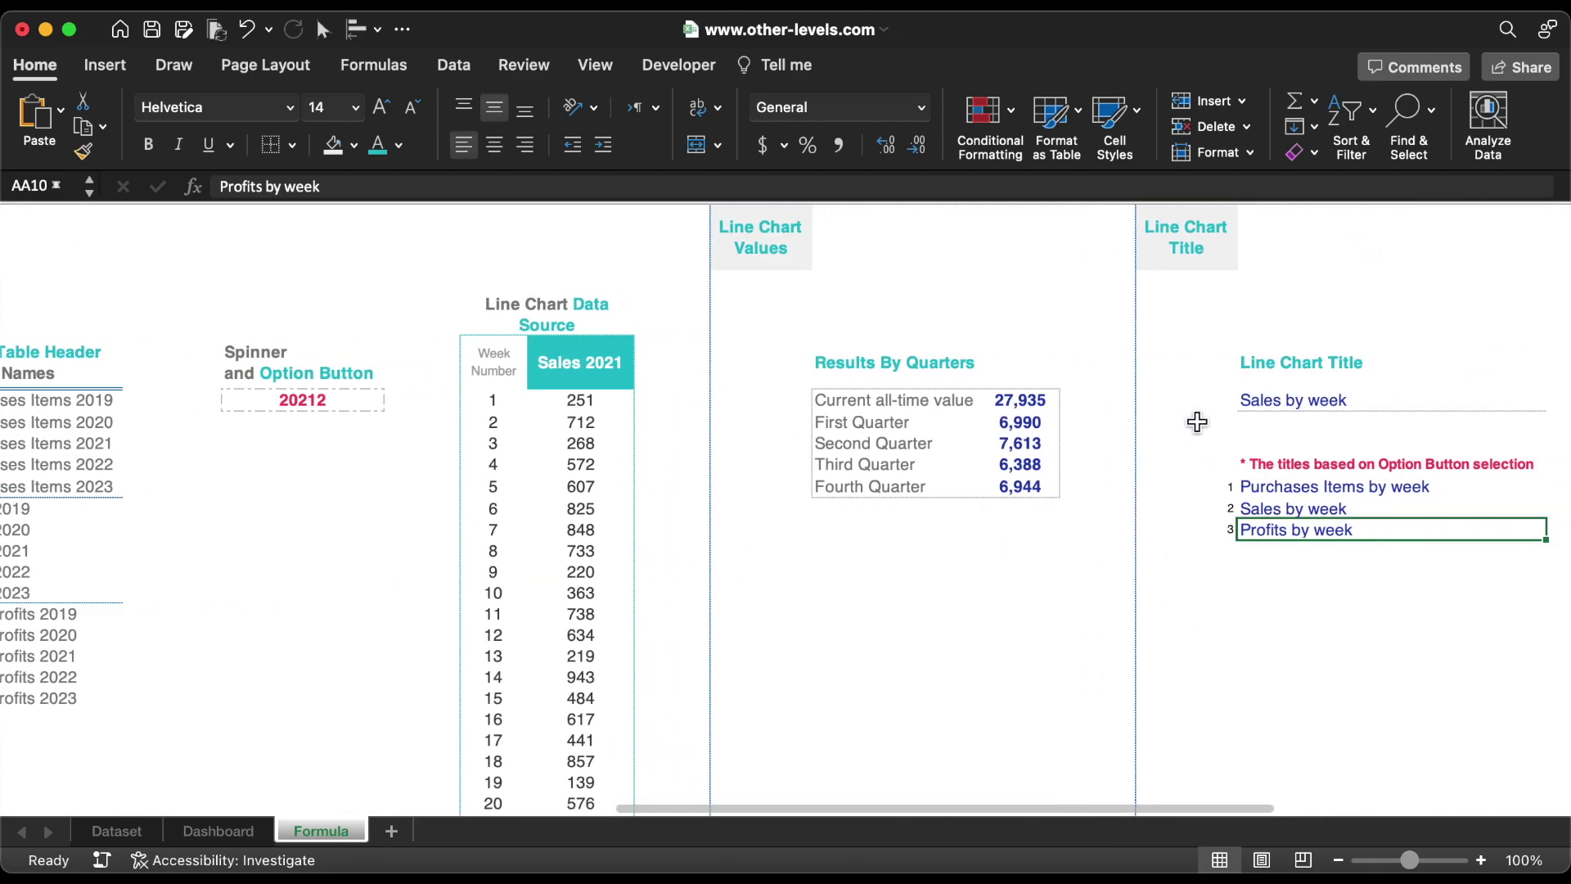
left_click(1250, 403)
Link the empty text box beside the Dashboard chart to the title in Formula!AA4 and shrink the box slightly around its text
left_click(217, 830)
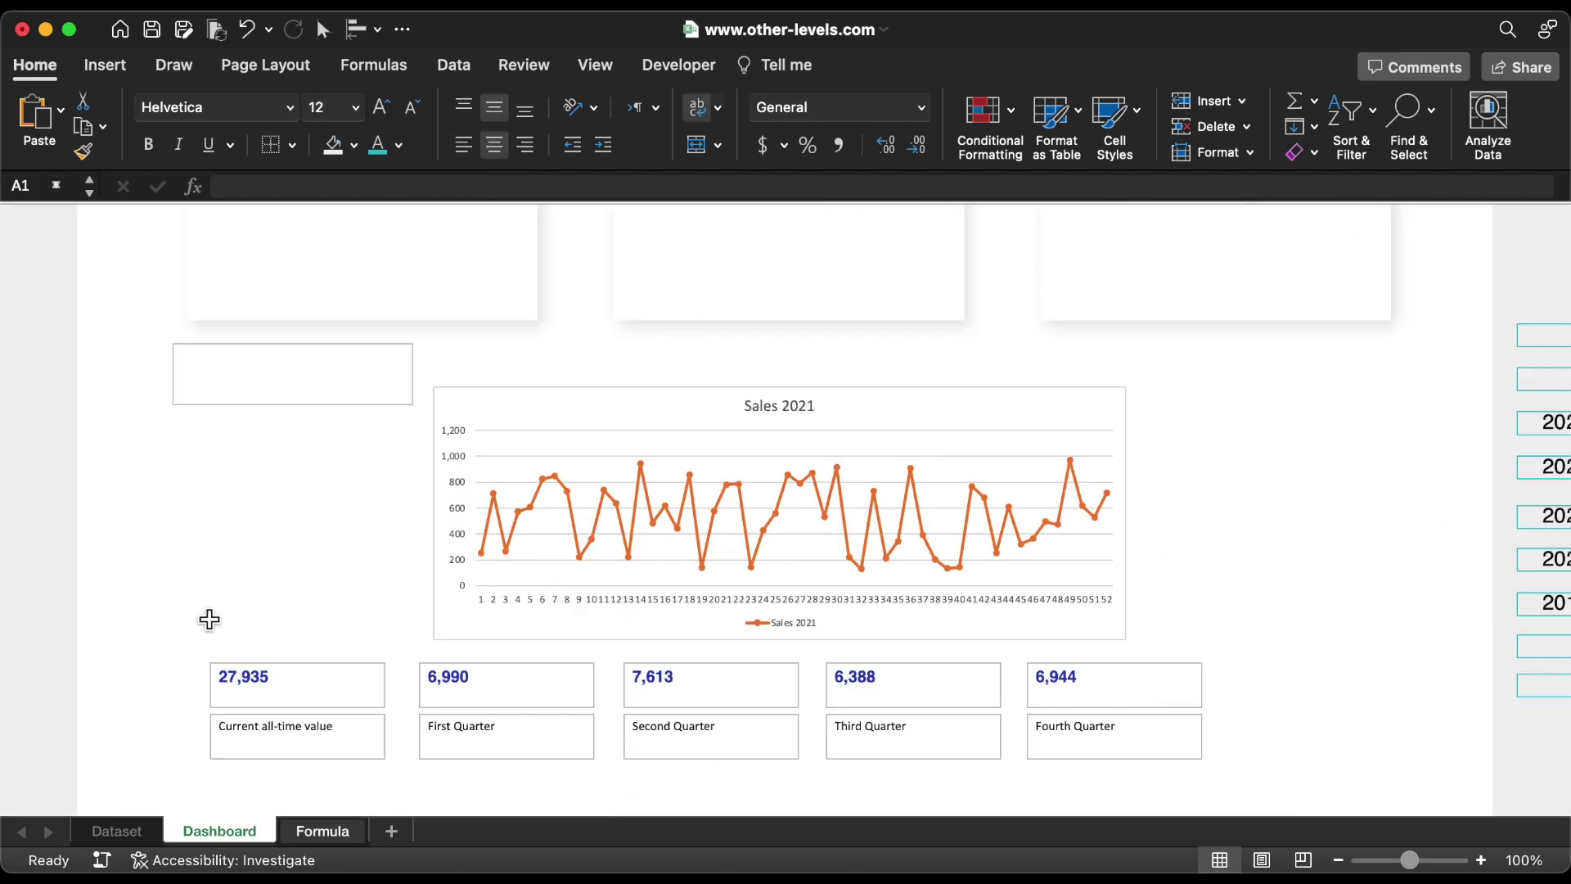
left_click(239, 390)
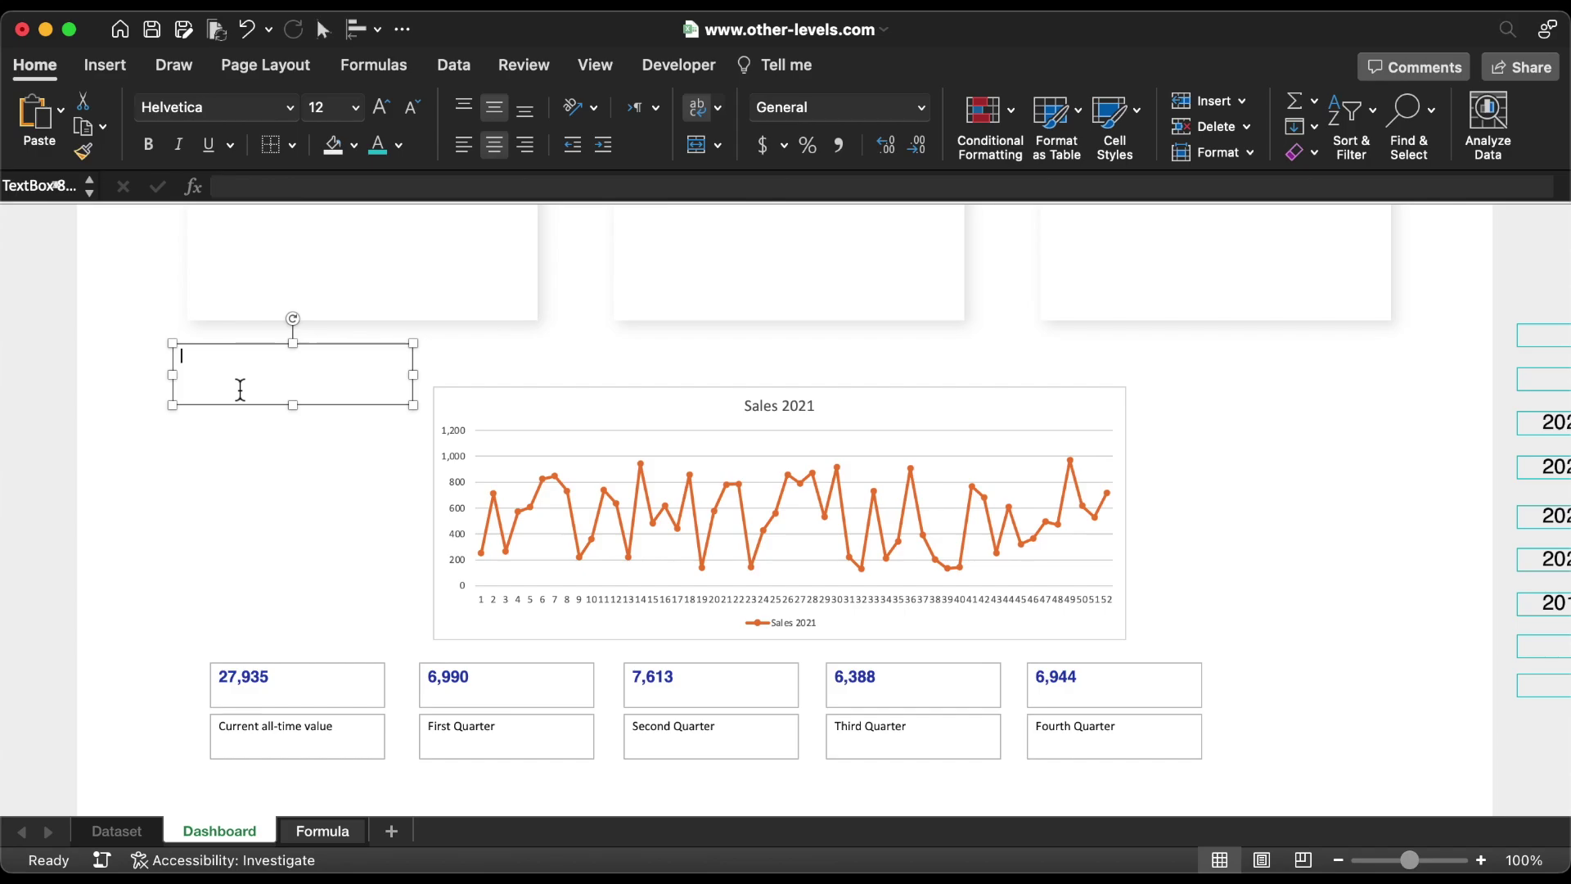
left_click(278, 187)
type("=")
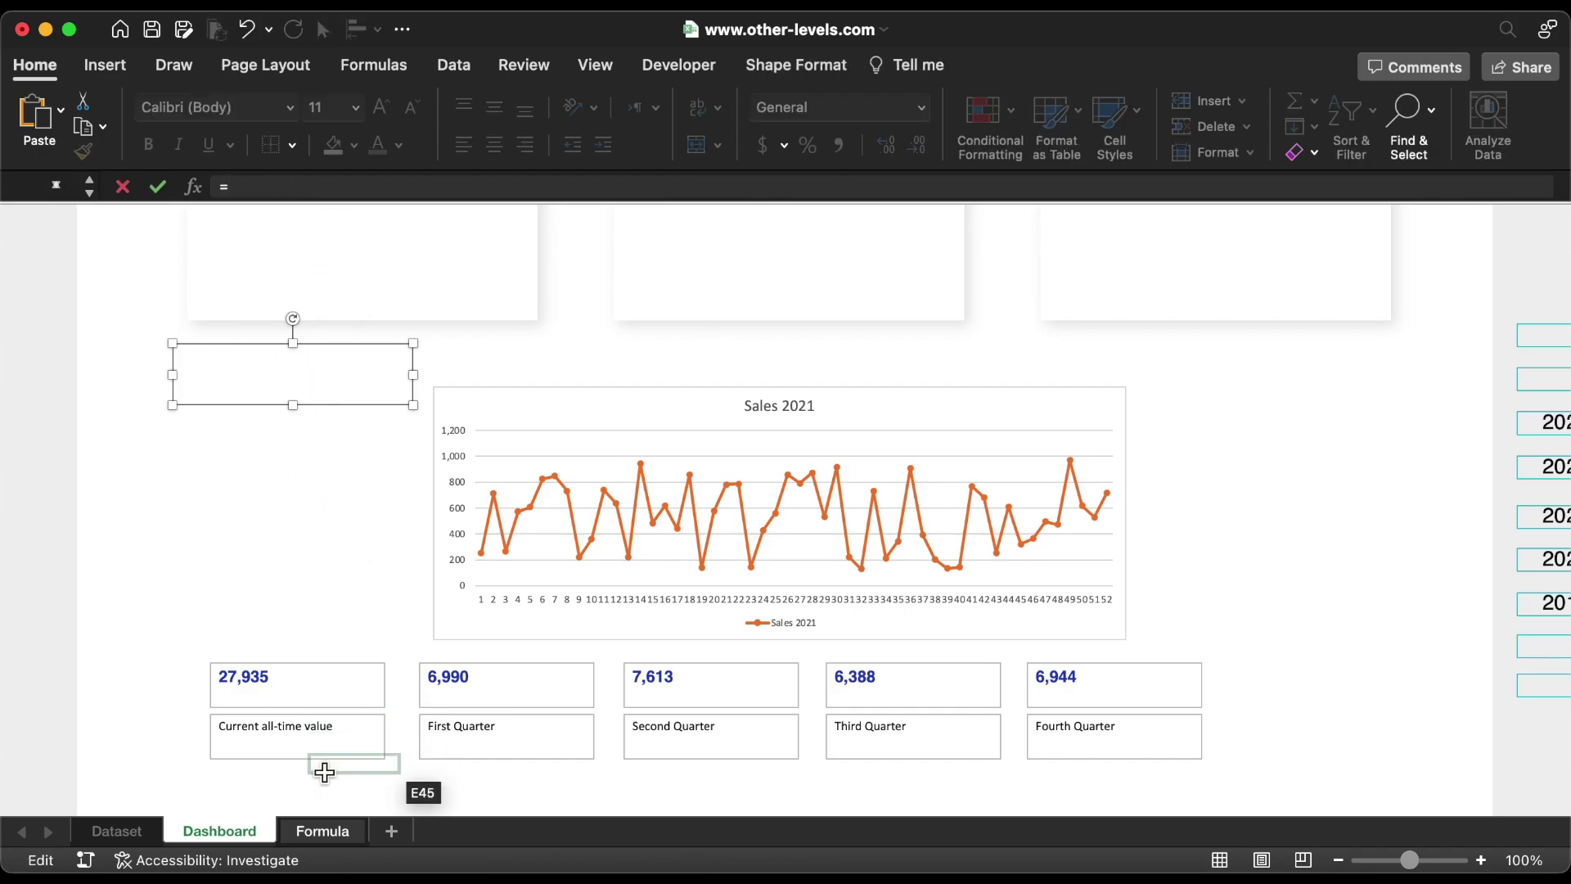
left_click(322, 830)
left_click(1332, 406)
key("Return")
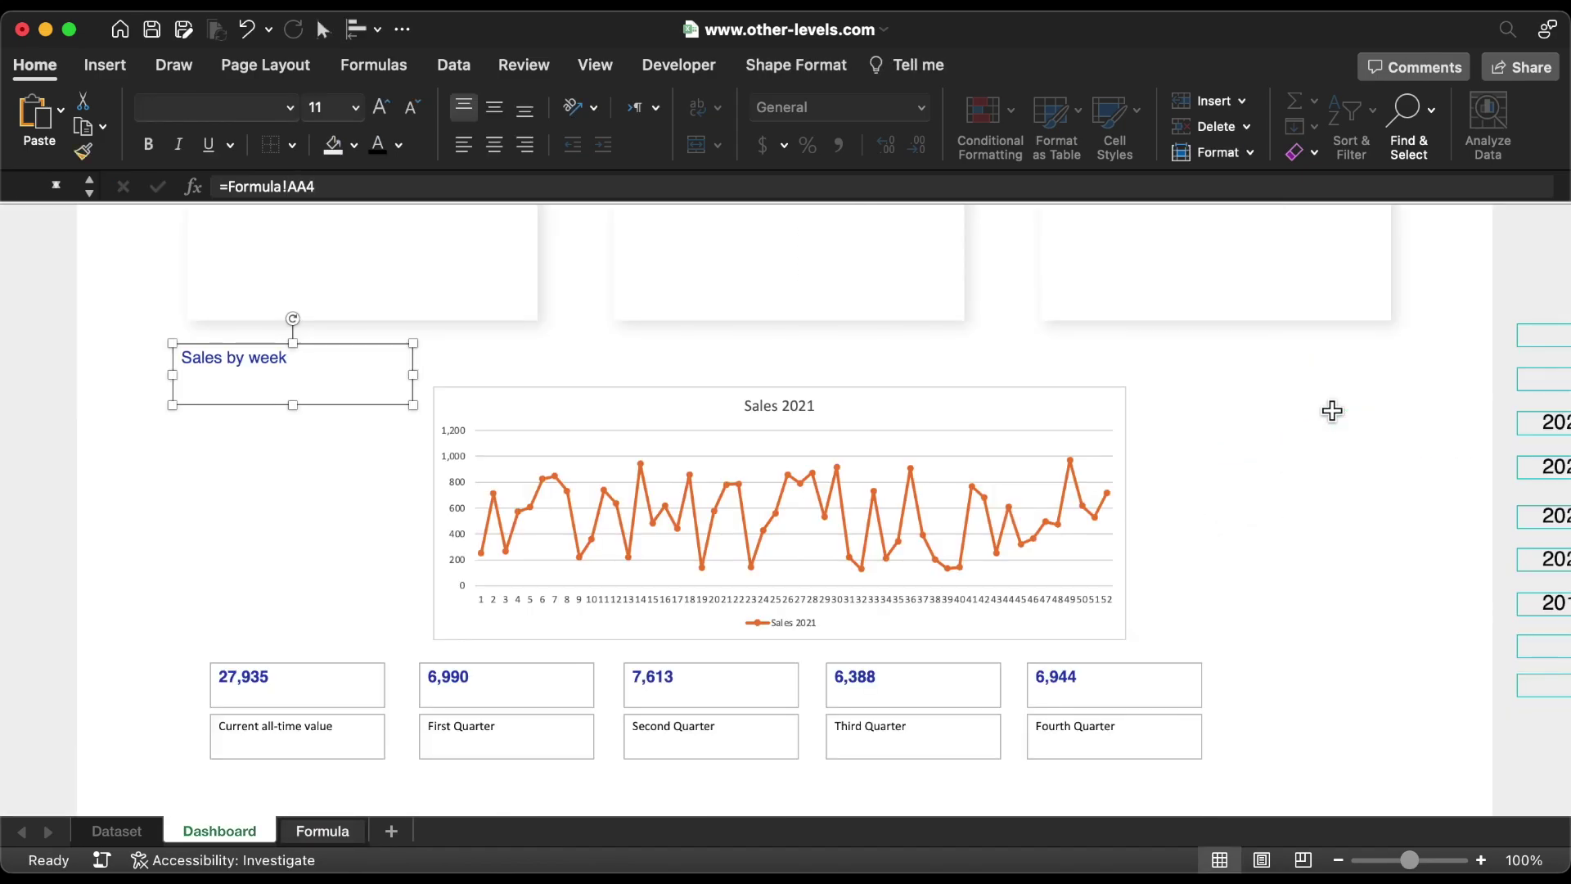
left_click_drag(414, 408, 398, 382)
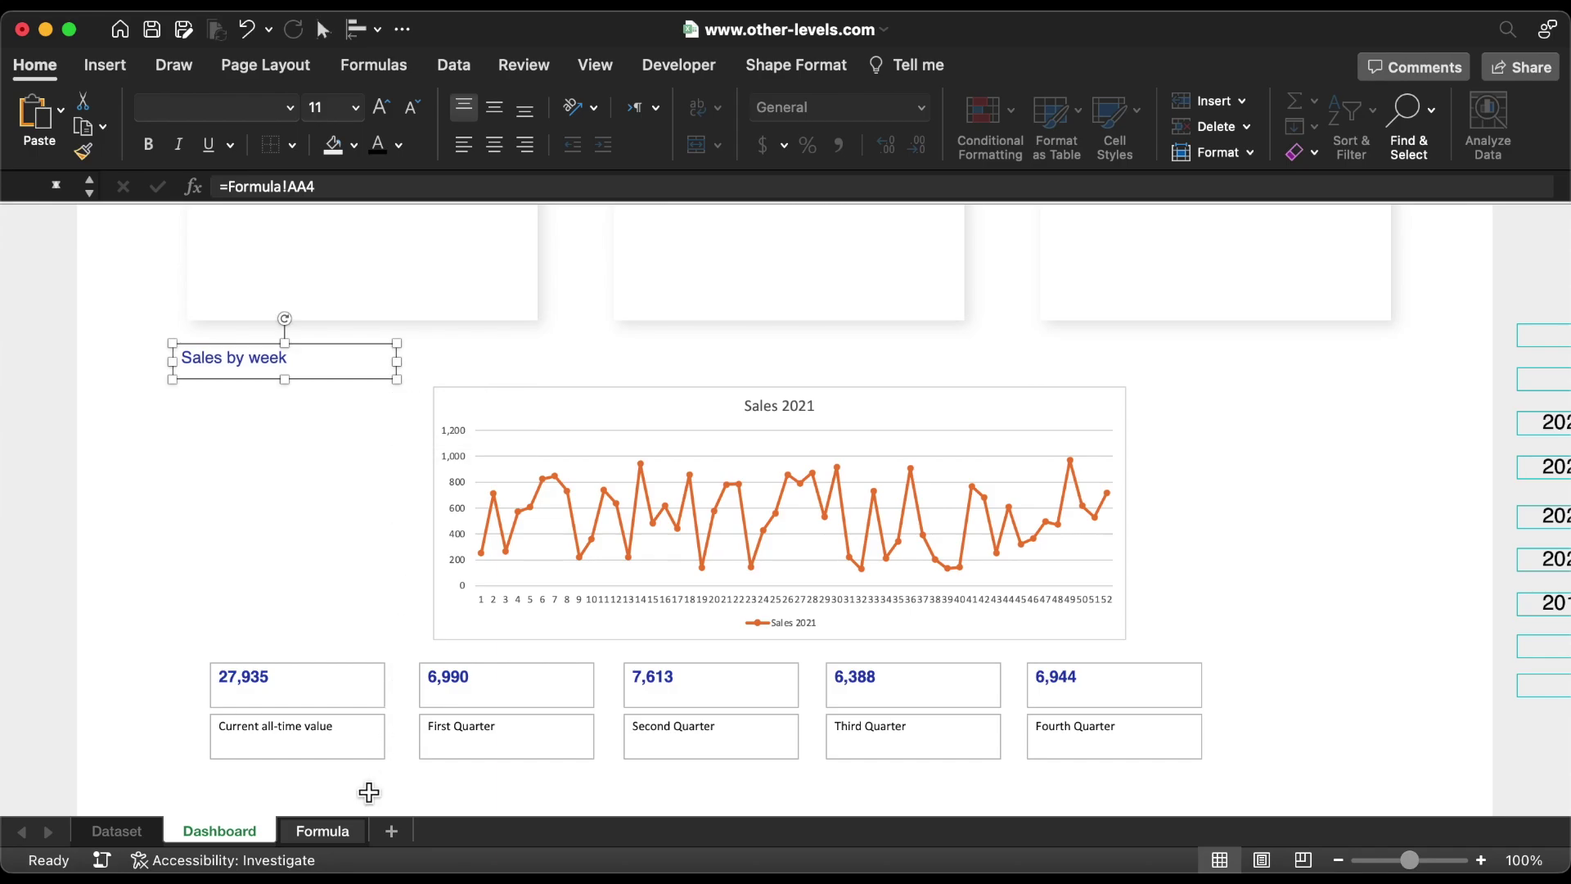
On the Formula sheet, begin a VLOOKUP under Purchases Items in AD4, using the spinner year $E$4 as the lookup value
left_click(327, 831)
left_click(923, 403)
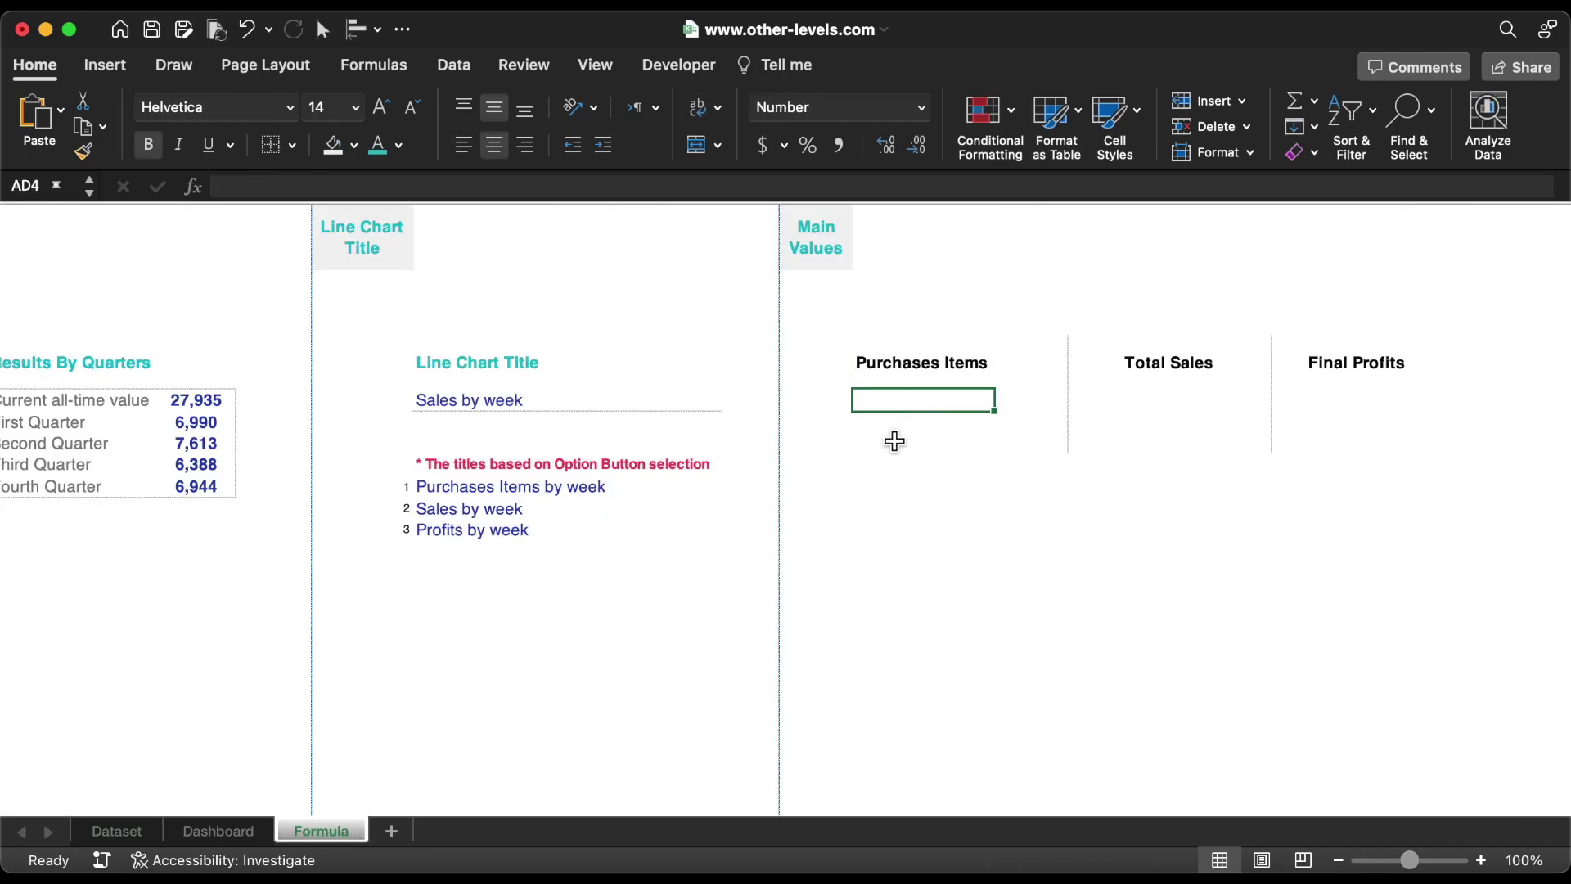
type("=vl")
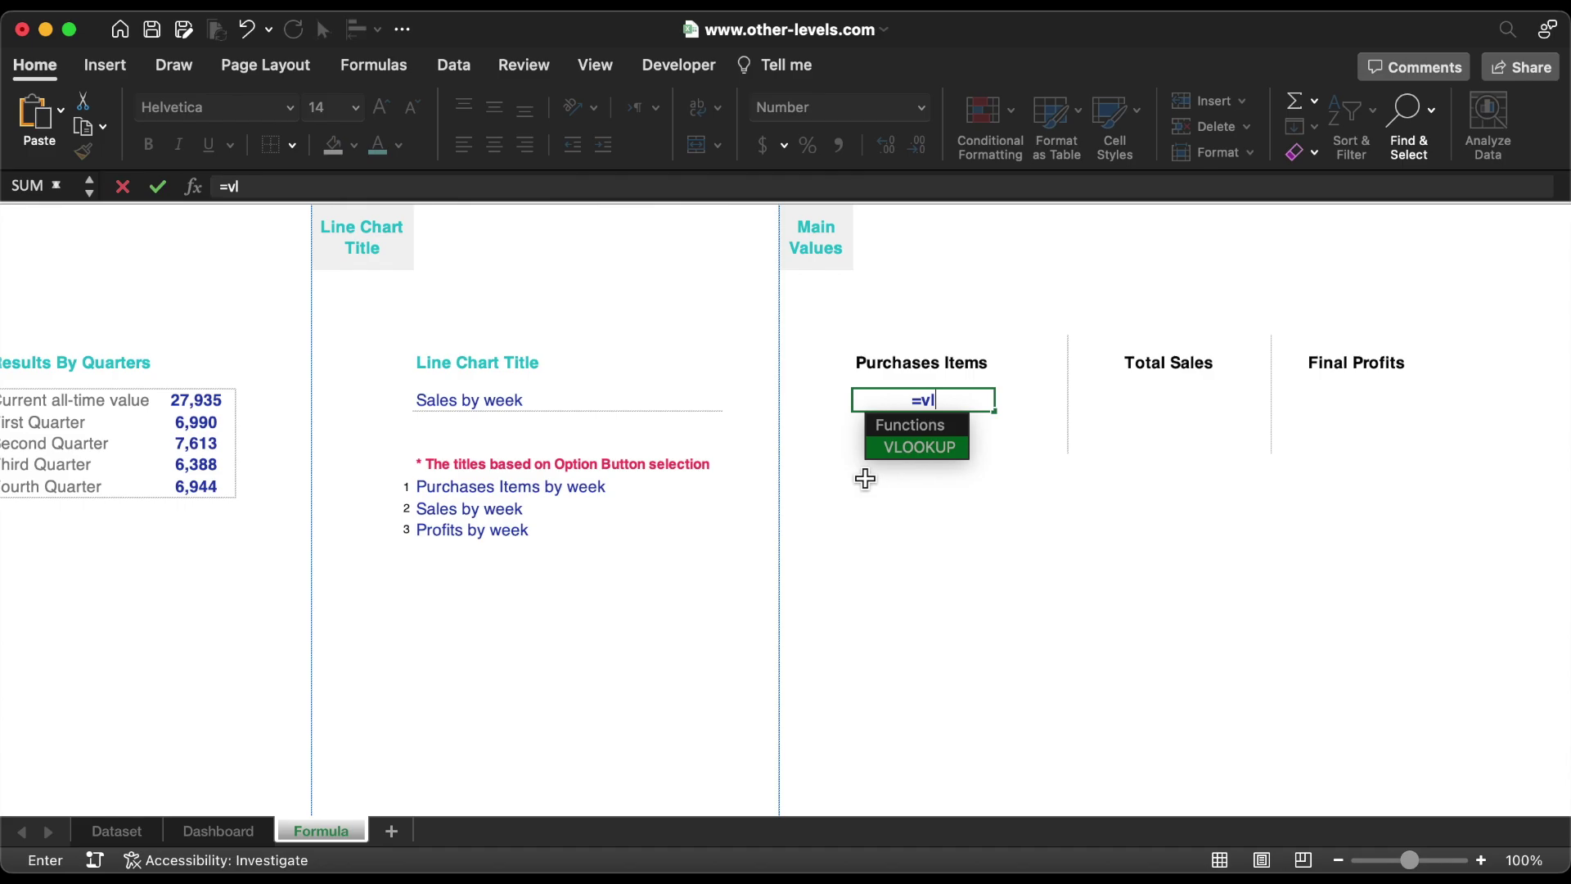
double_click(924, 448)
scroll(643, 513, "left", 10)
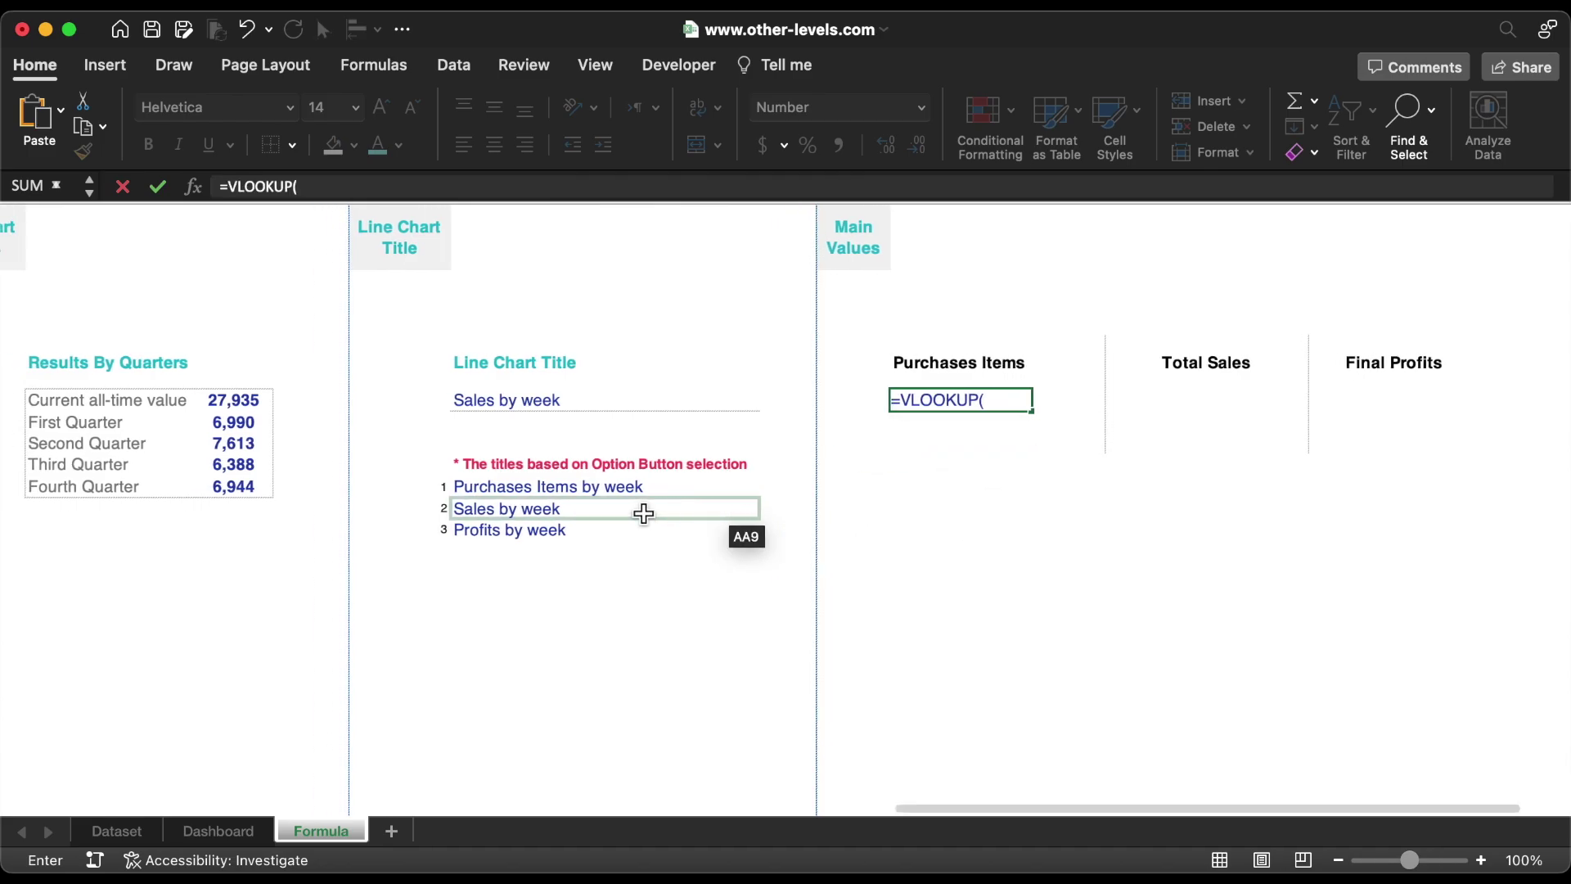
scroll(643, 513, "left", 20)
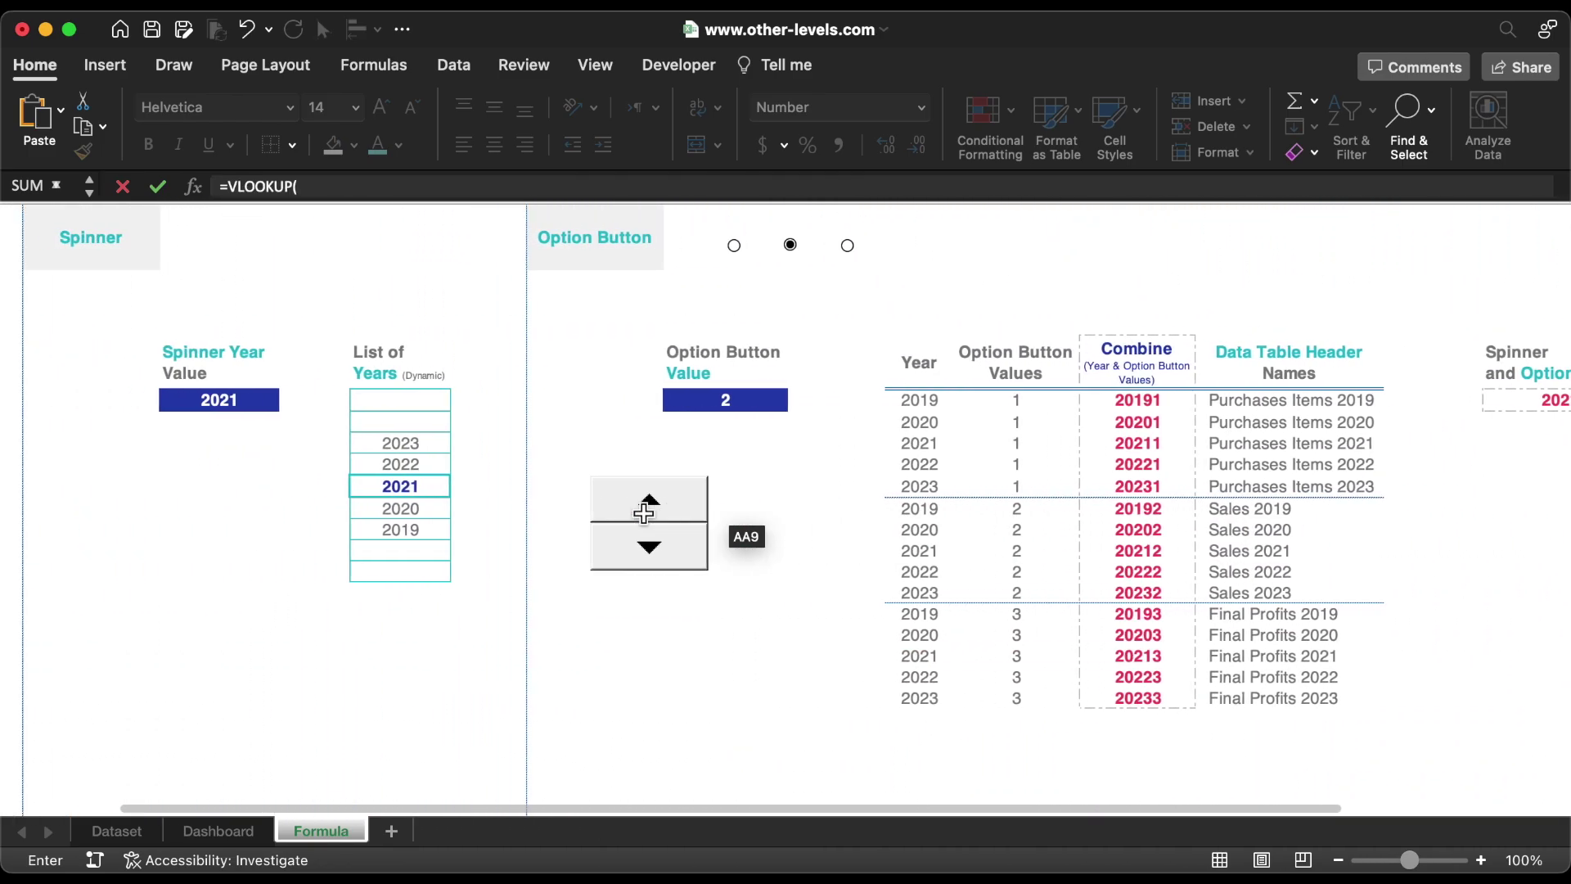
left_click(254, 406)
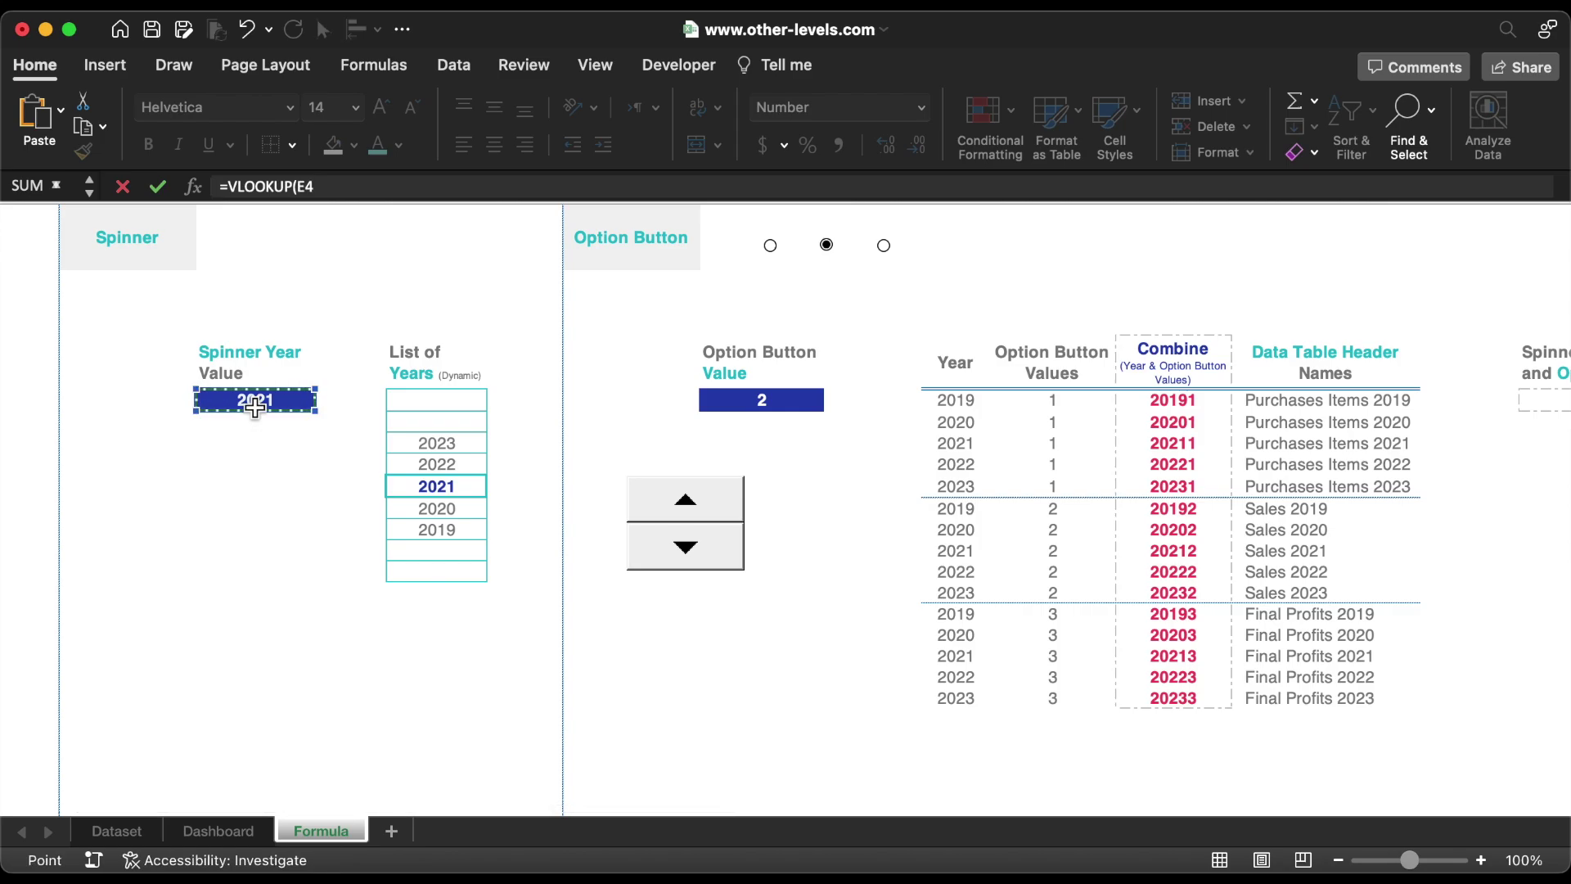
key("F4")
type(",")
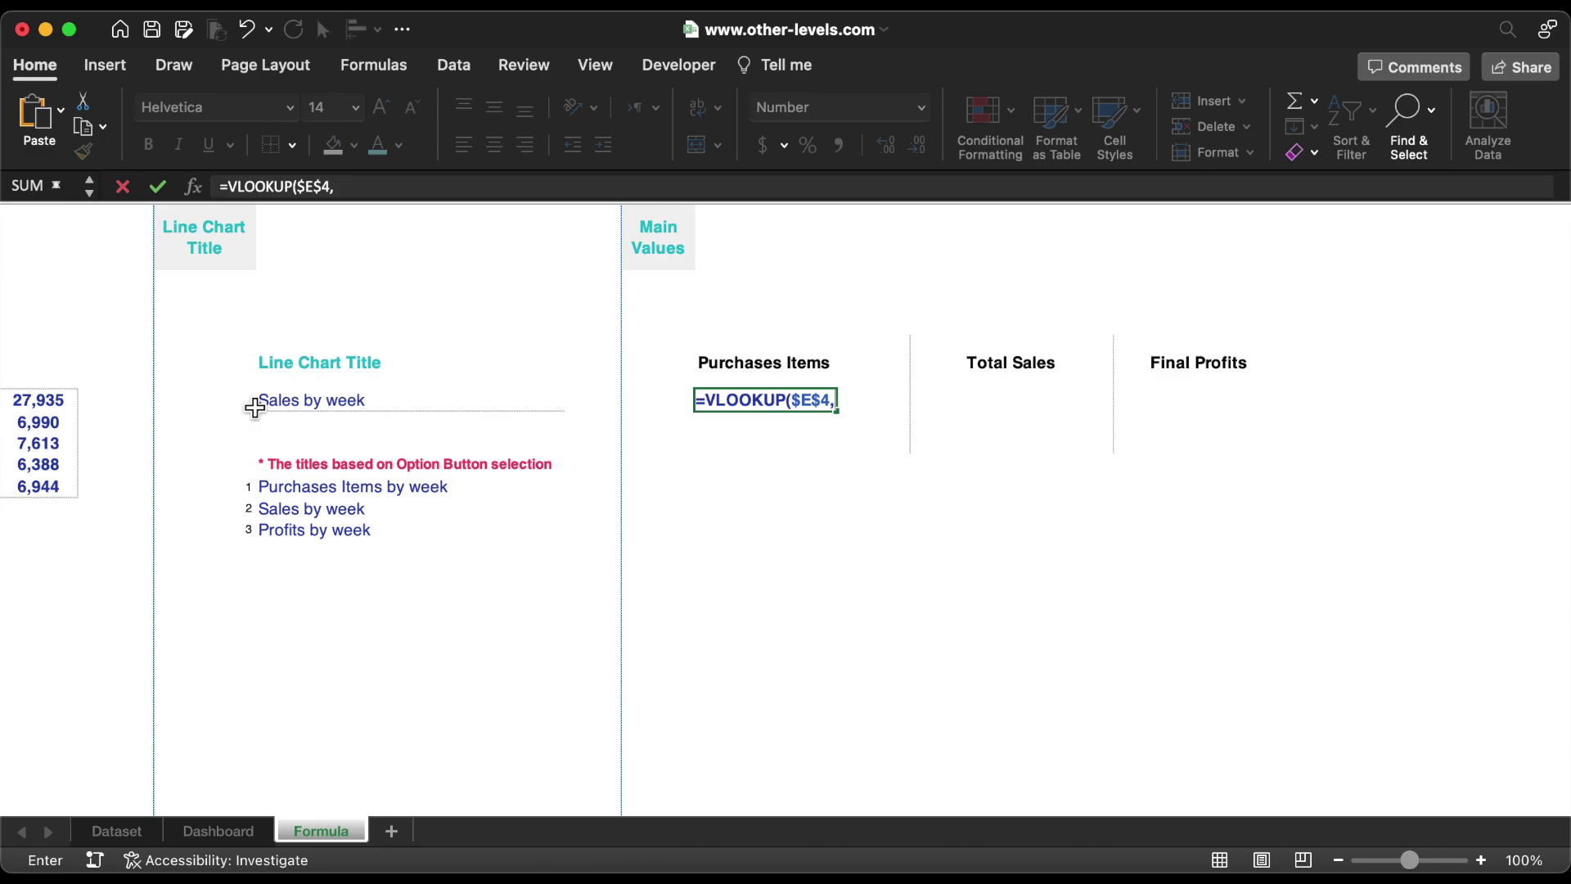
Complete the Purchases Items VLOOKUP with table range Dataset!$H$6:$P$10, column index 2 and exact match 0
left_click(134, 833)
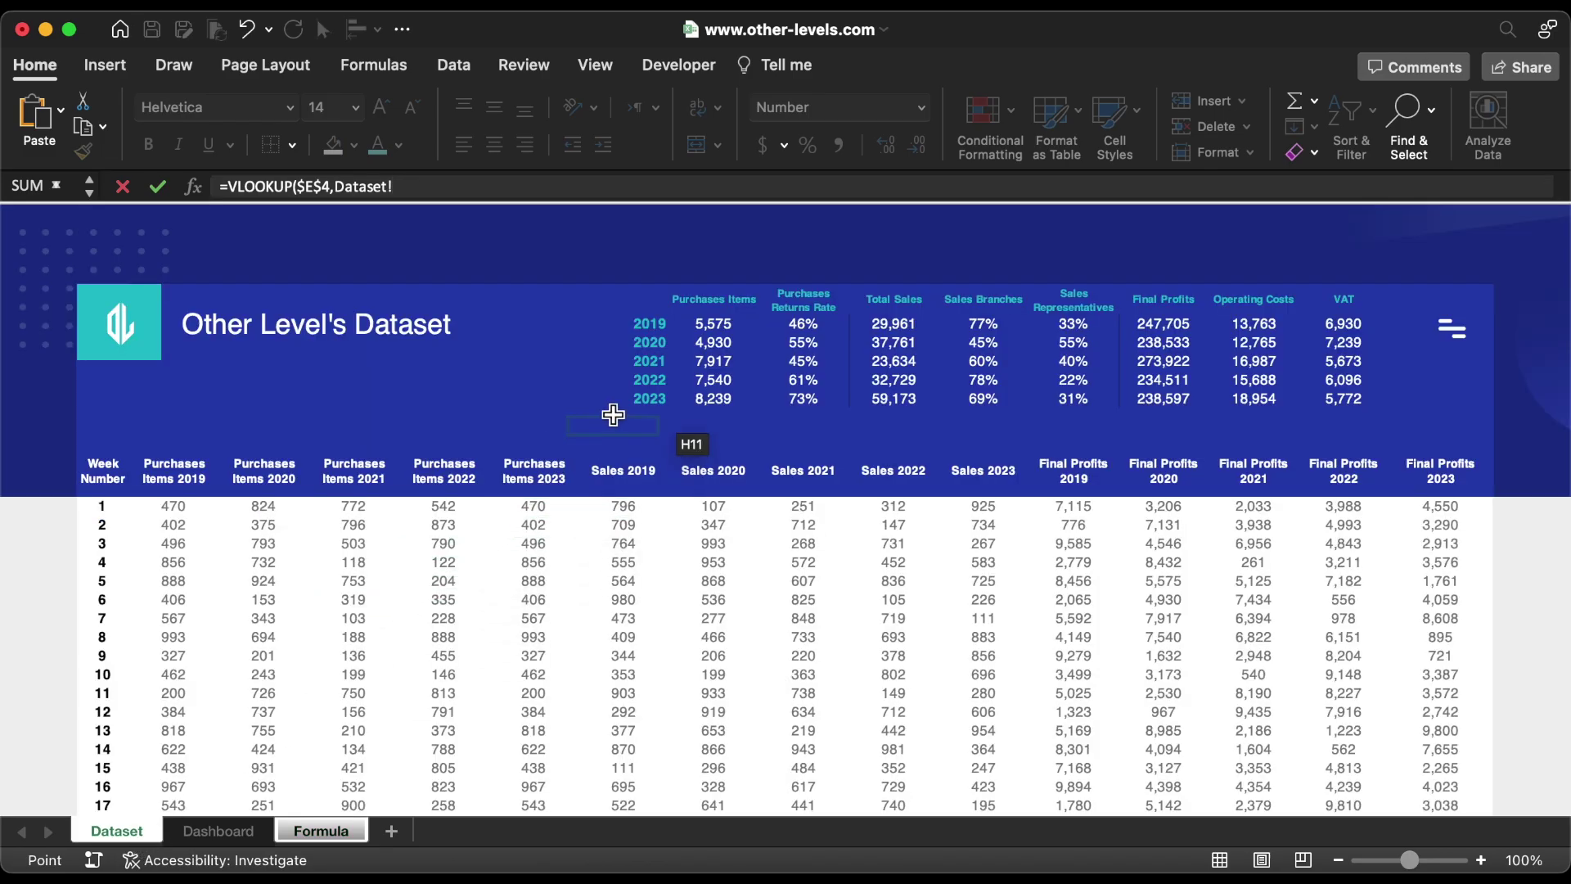
left_click_drag(655, 331, 1327, 410)
key("F4")
type(",")
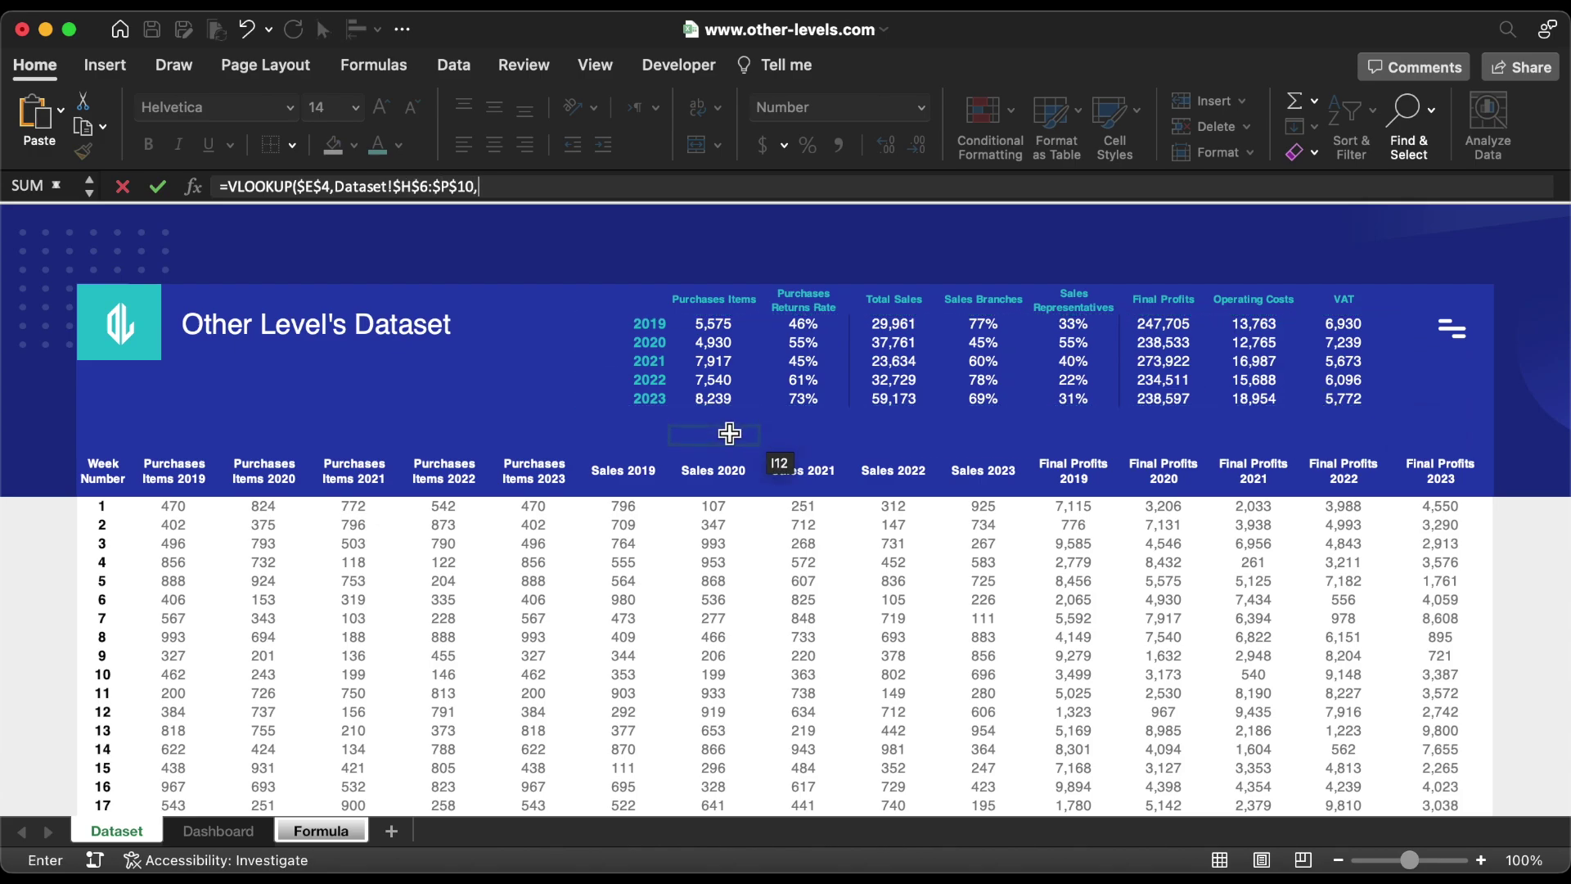
type("2,")
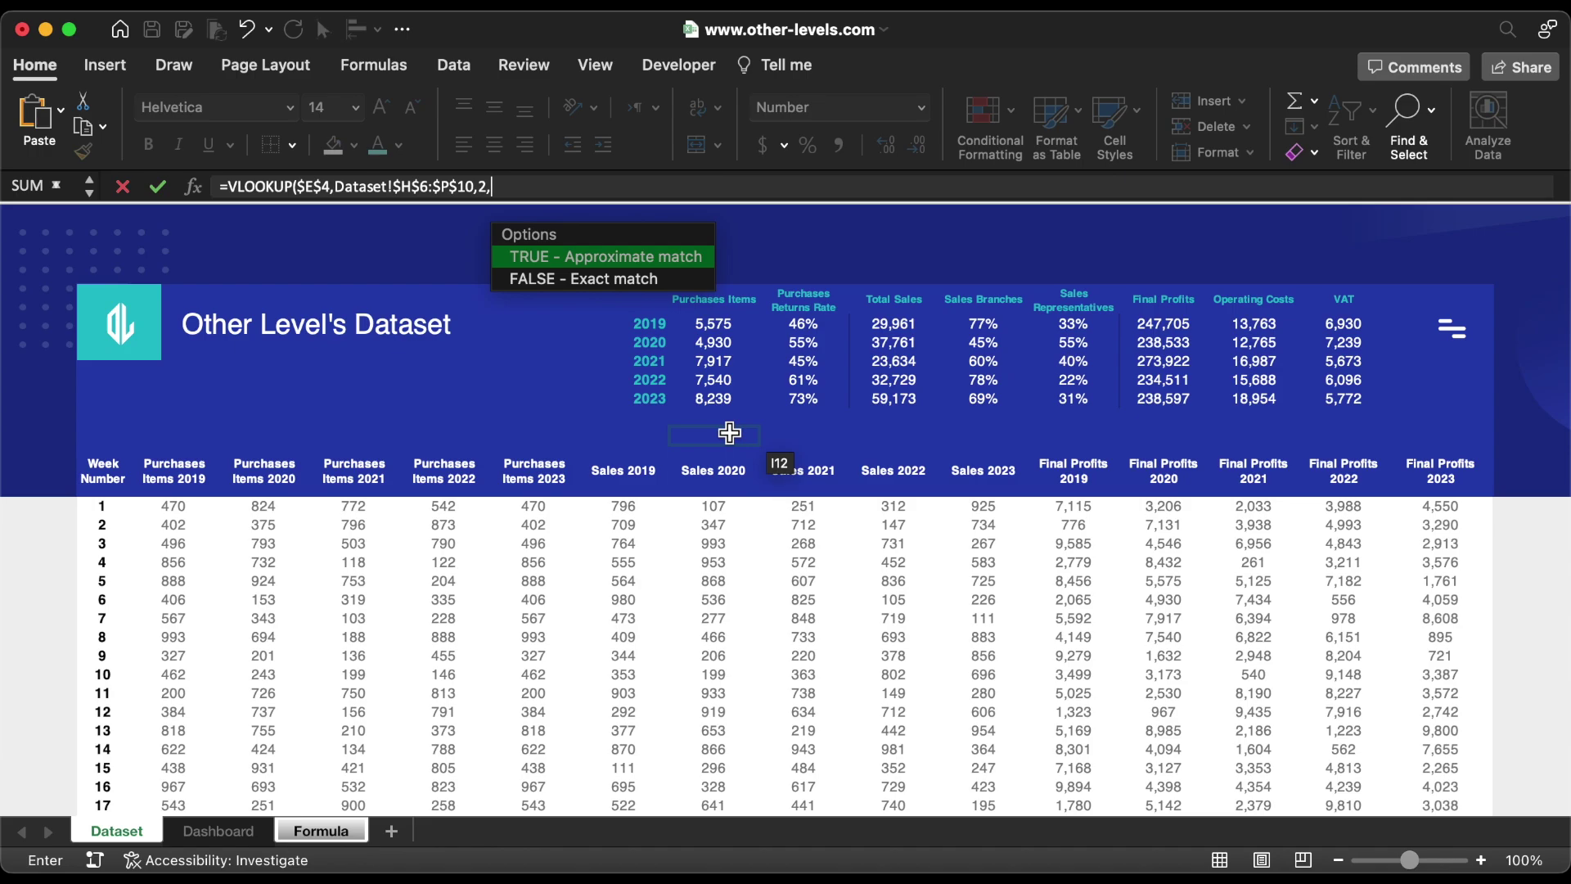
type("0)")
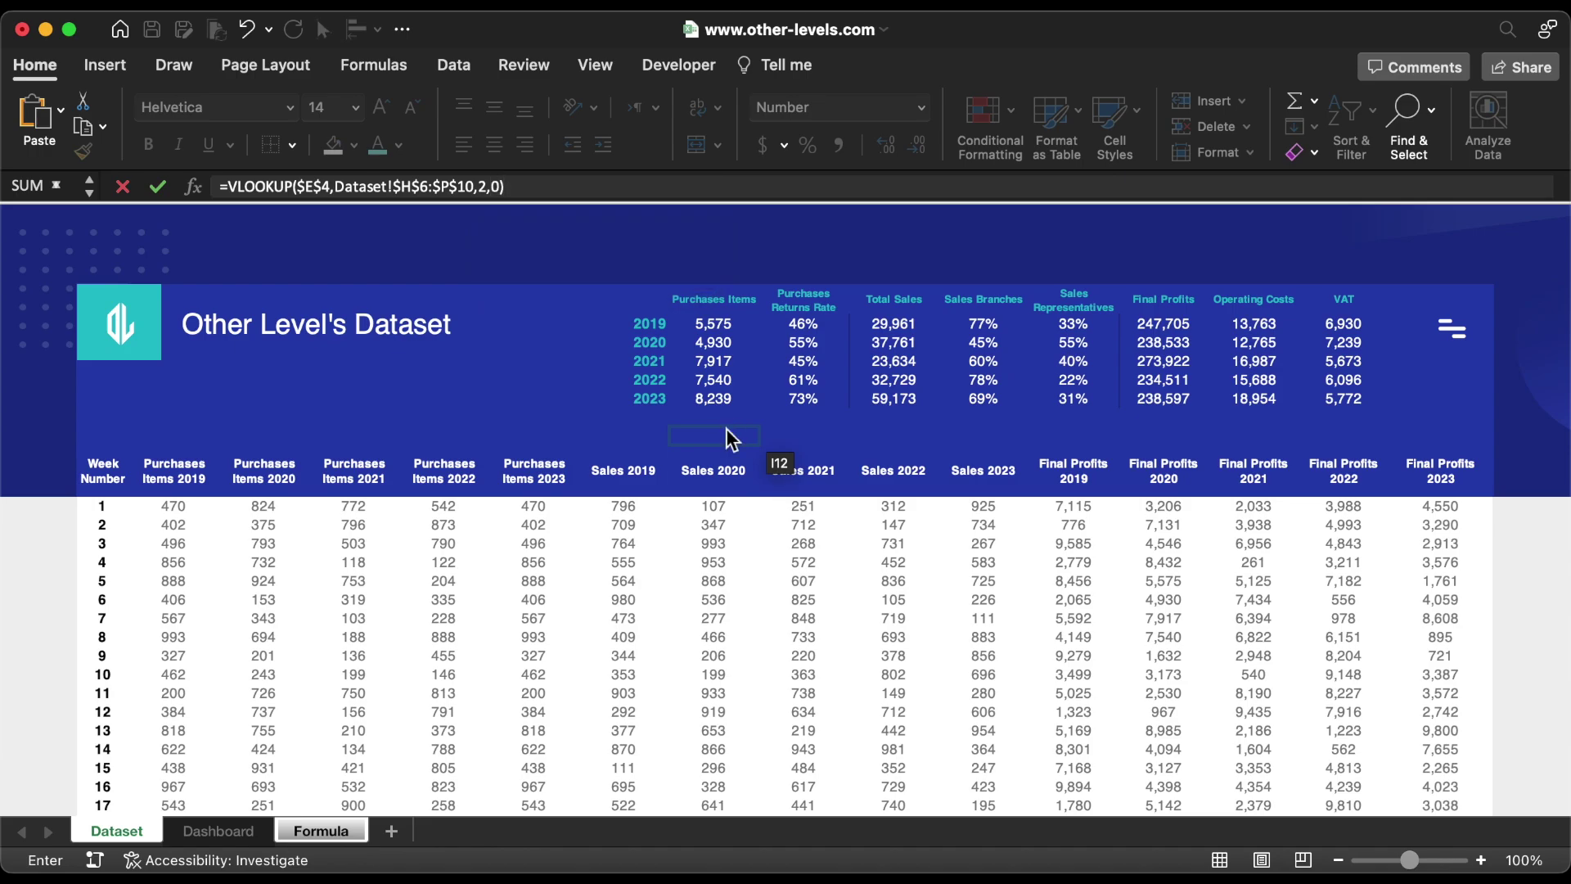
key("Return")
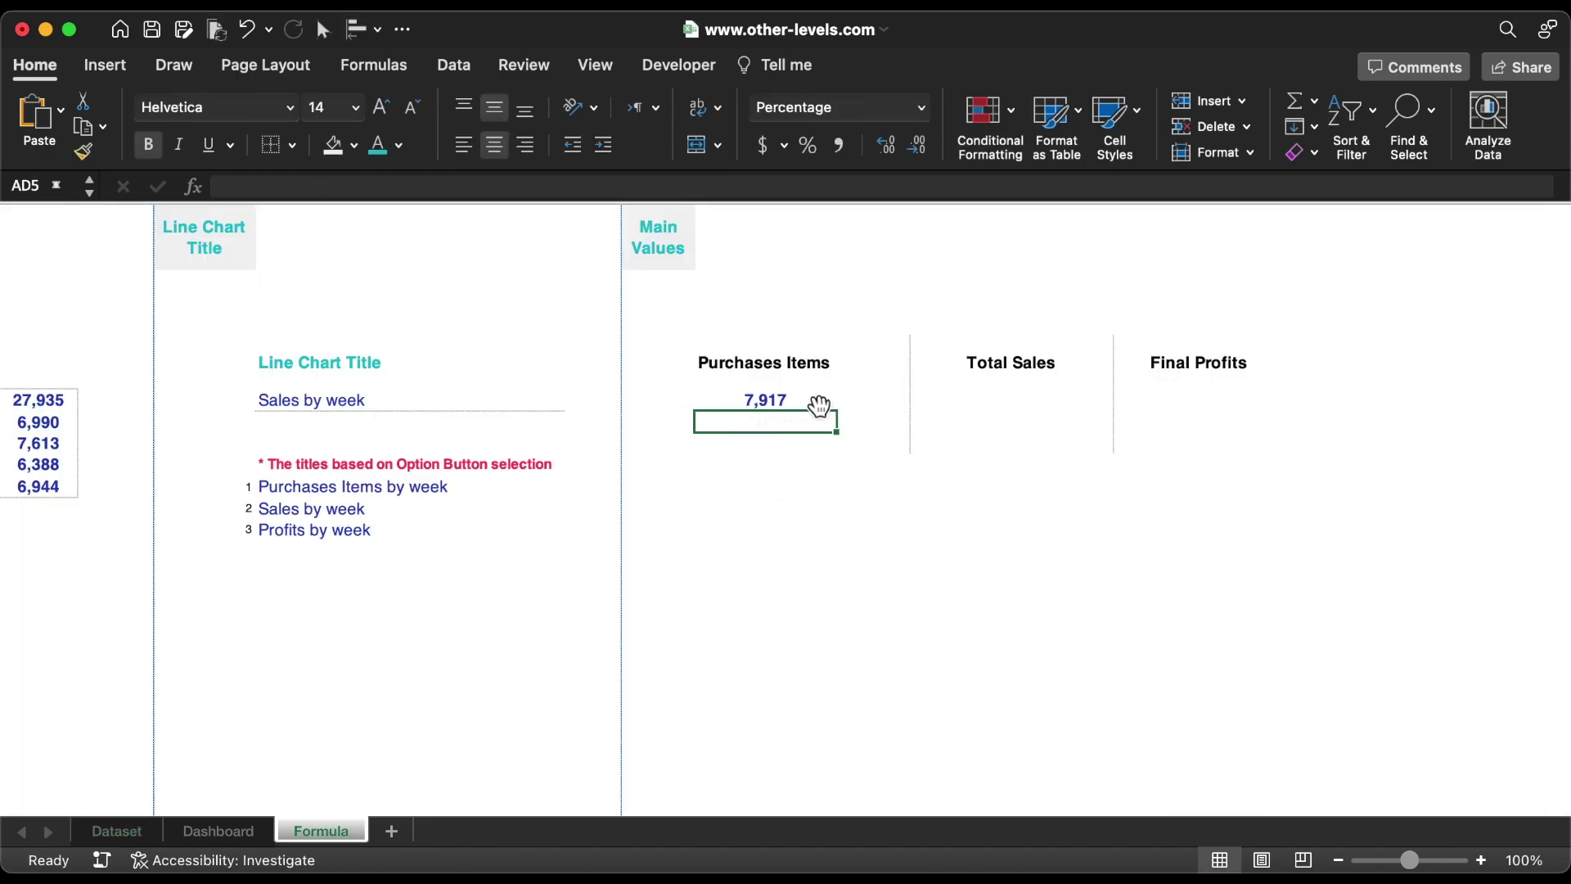
Copy the Purchases Items formula down to AD5 and change its column index to 3
left_click(819, 404)
left_click_drag(832, 412, 843, 432)
left_click(810, 423)
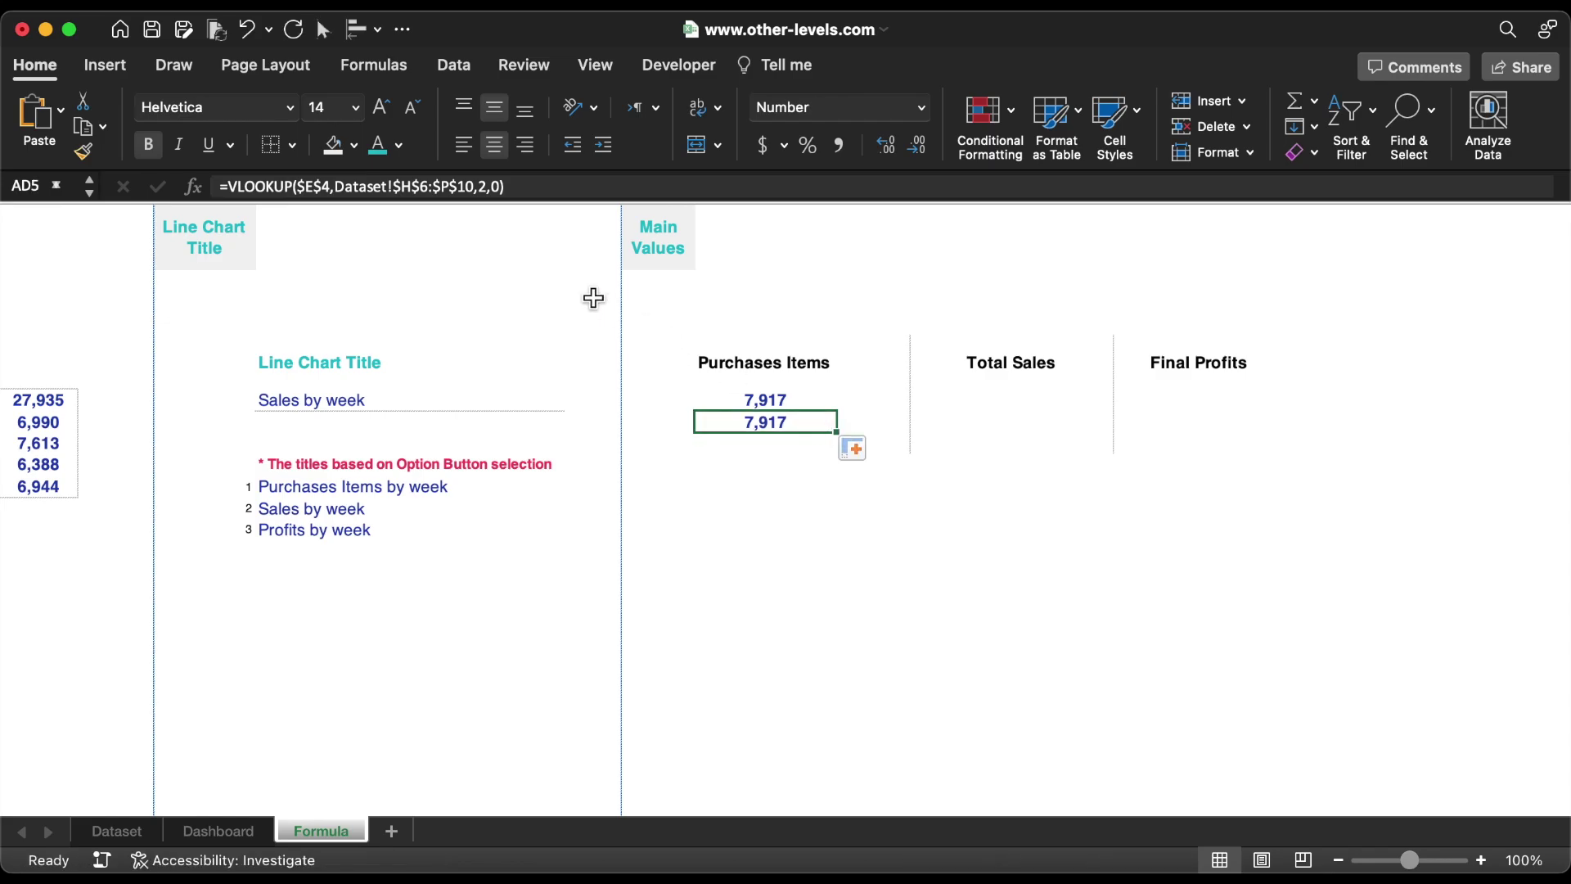
left_click(488, 186)
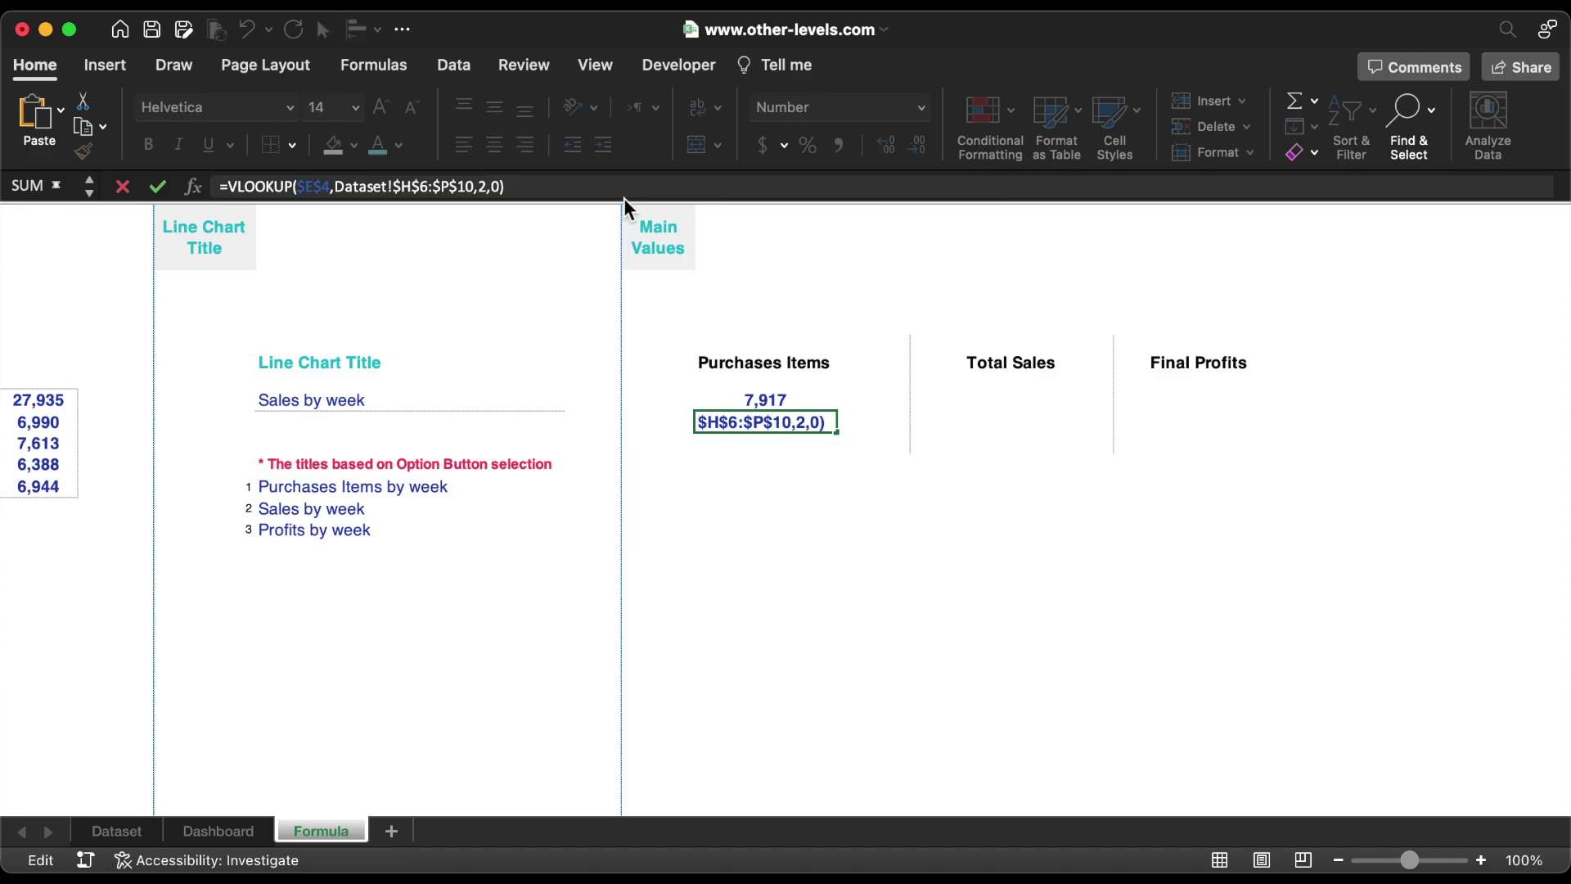
key("BackSpace")
type("3")
key("Return")
left_click(786, 423)
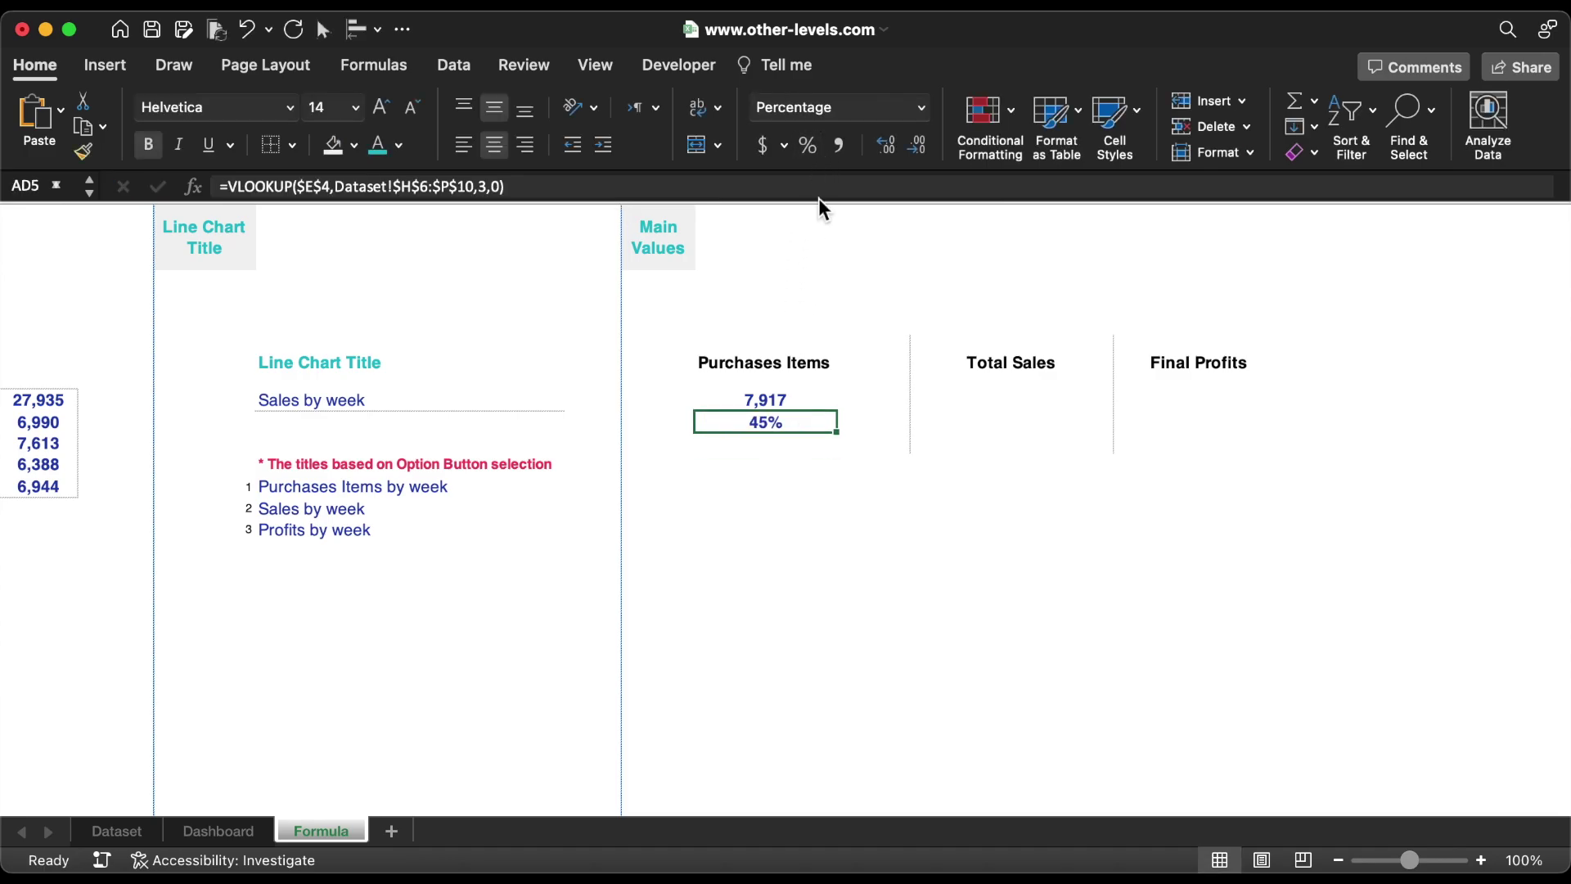
Enter =VLOOKUP($E$4,Dataset!$H$6:$P$10,4,0) under Total Sales in AH4
left_click(996, 399)
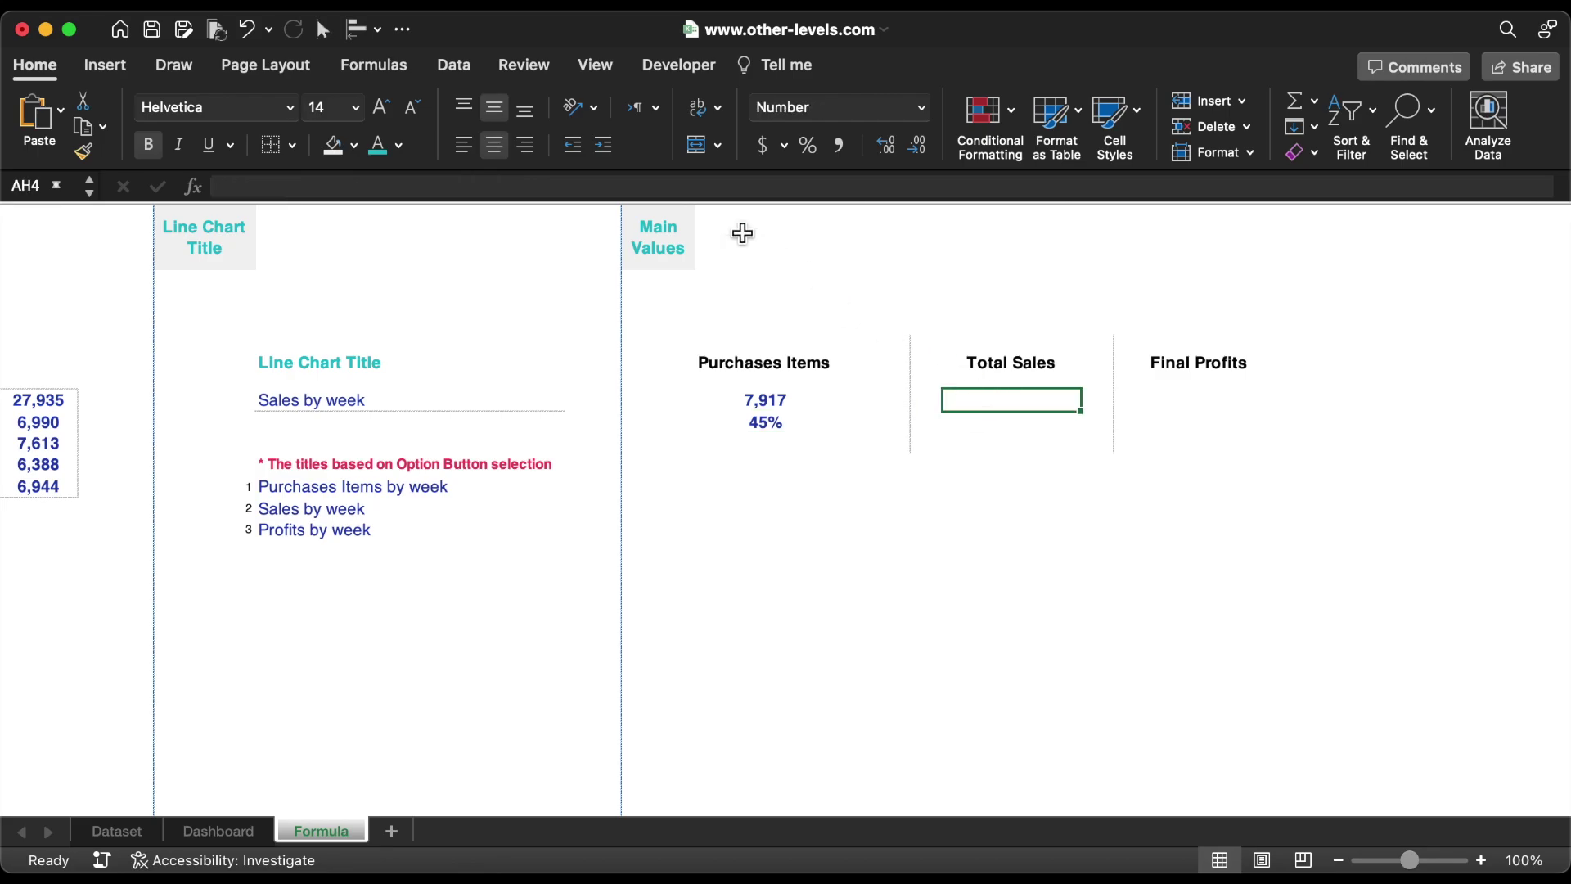
left_click(702, 187)
type("=VLOOKUP($E$4,Dataset!$H$6:$P$10,3,0)")
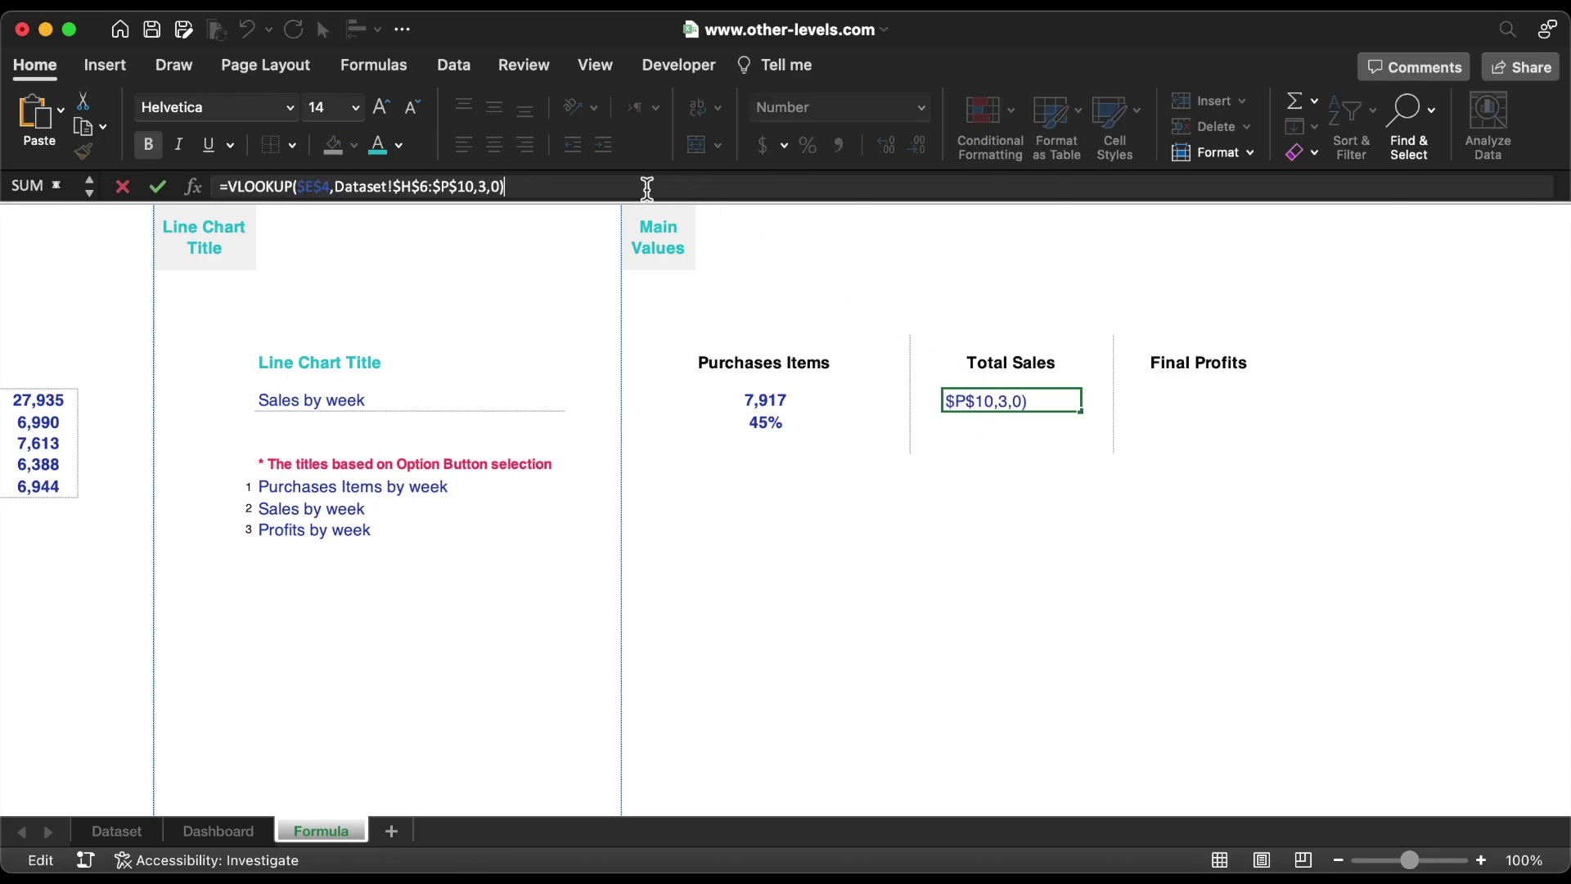
left_click(484, 186)
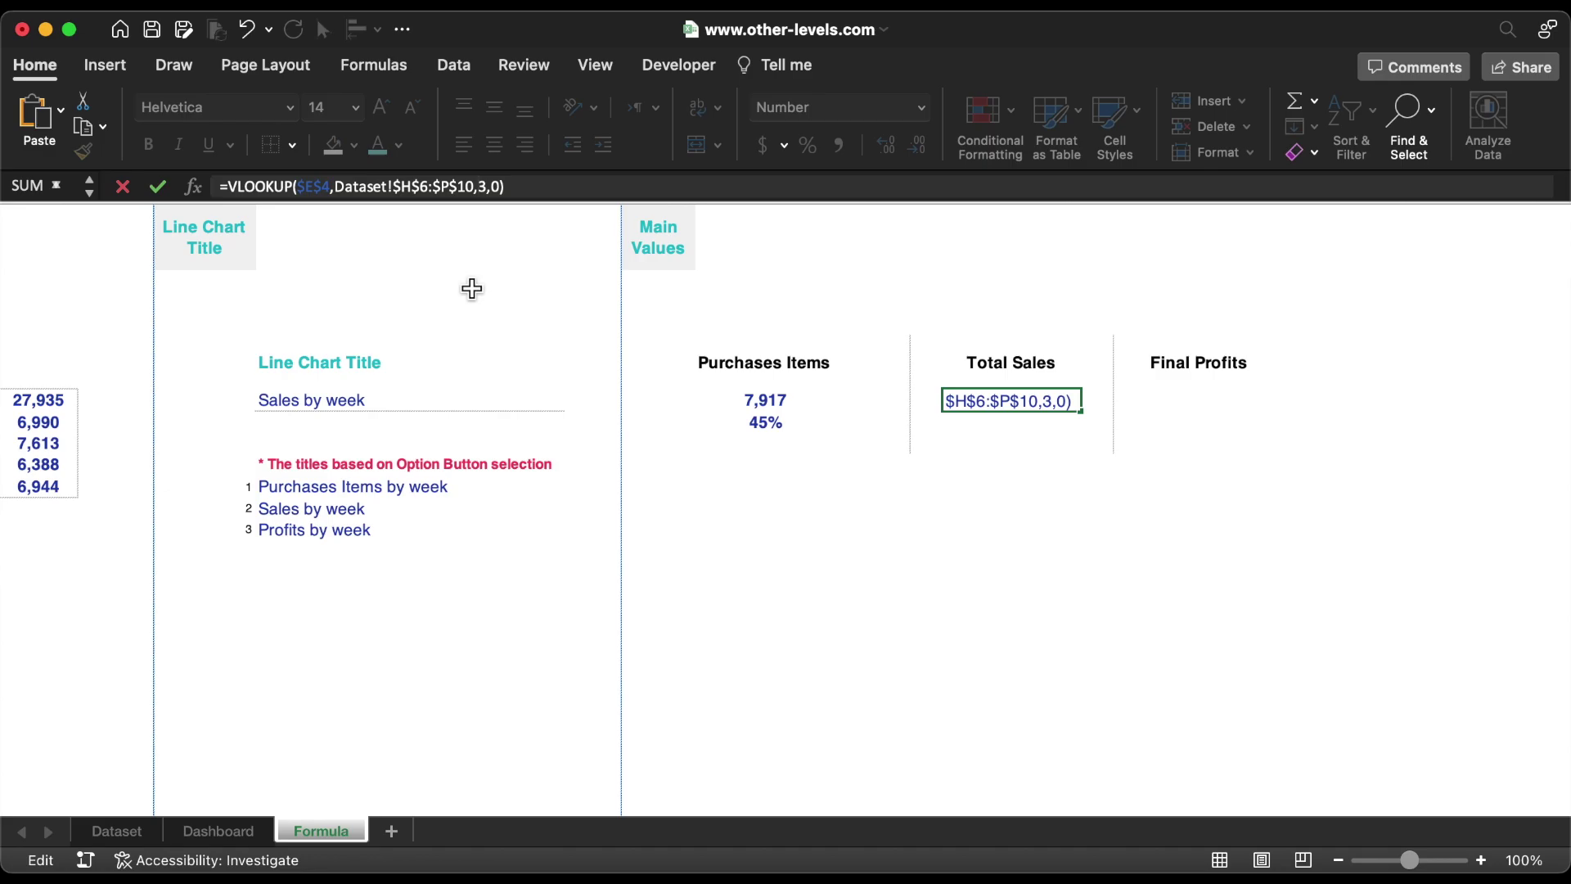
key("Return")
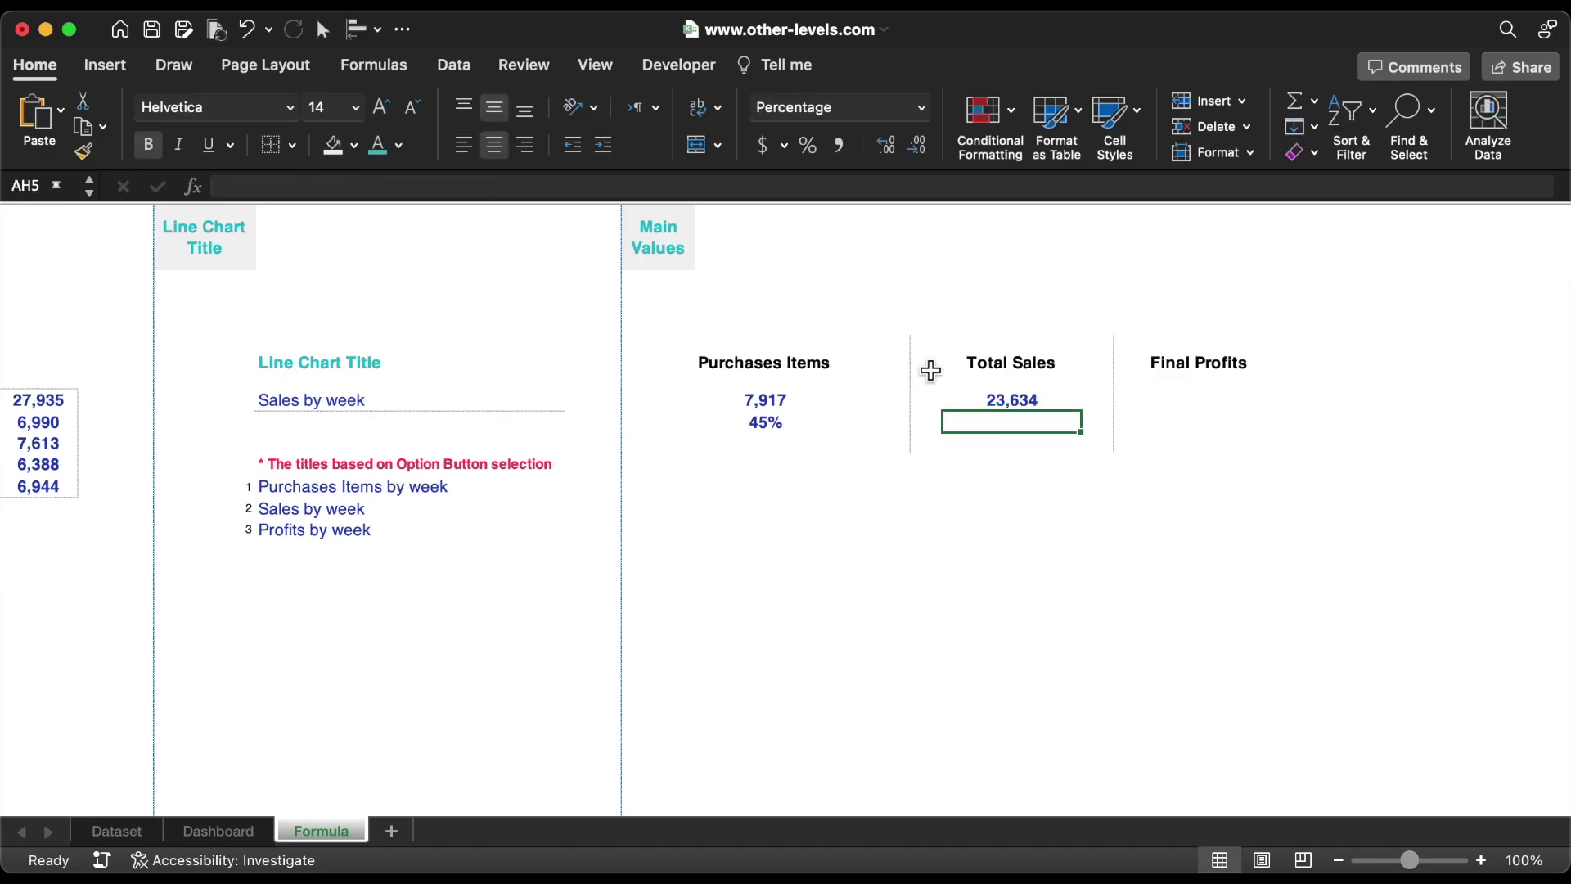
After checking the Dataset column order, fill the Total Sales formula down to AH5 and AH6 with column indexes 5 and 6
left_click(133, 830)
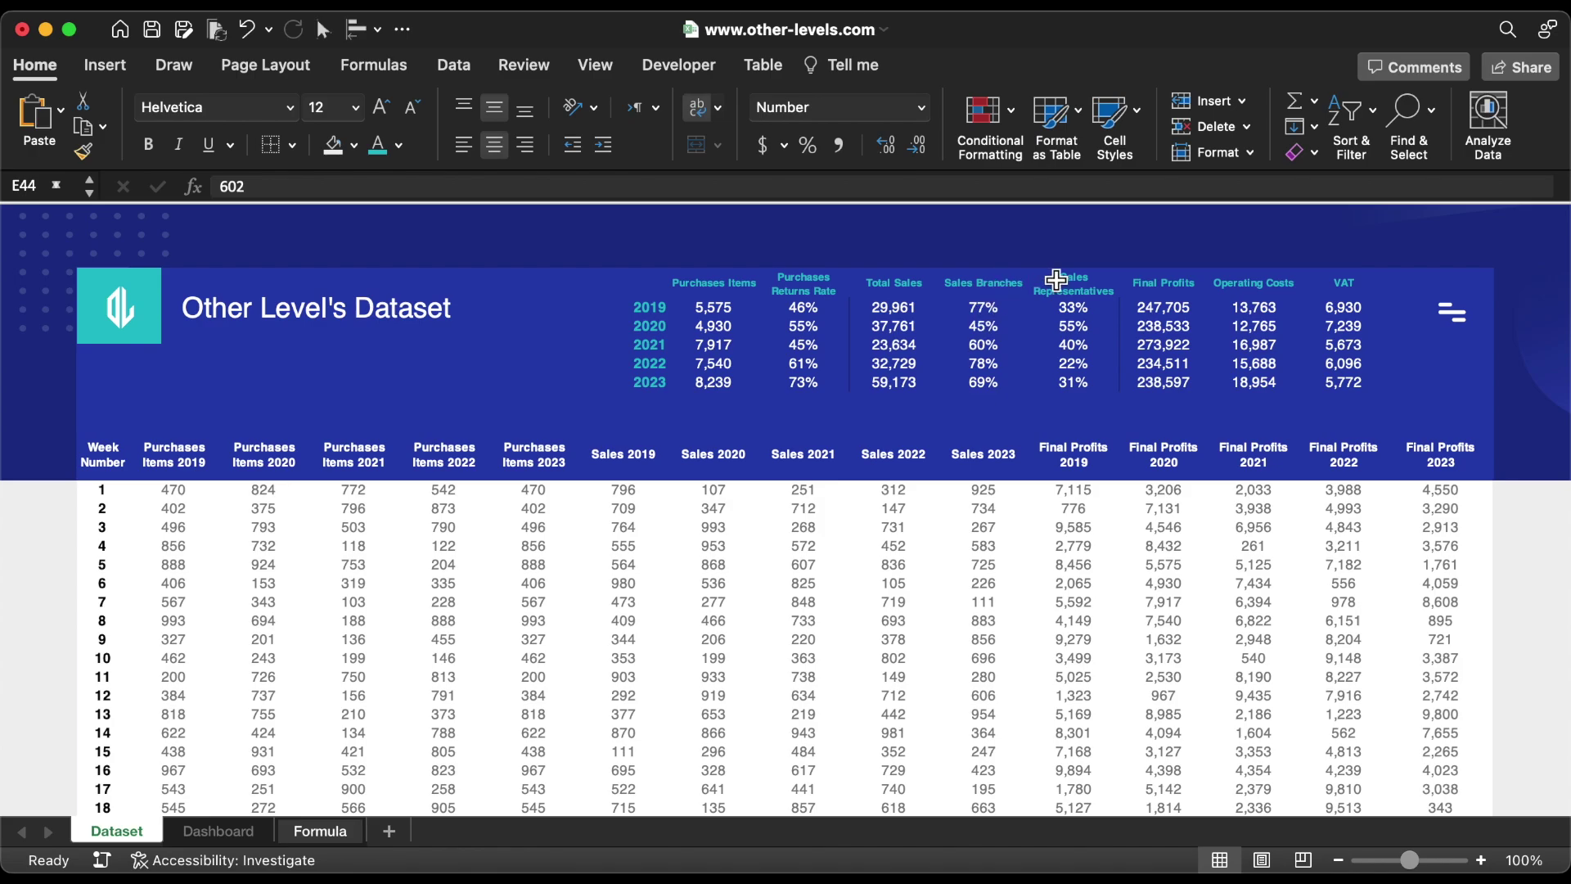
left_click(333, 833)
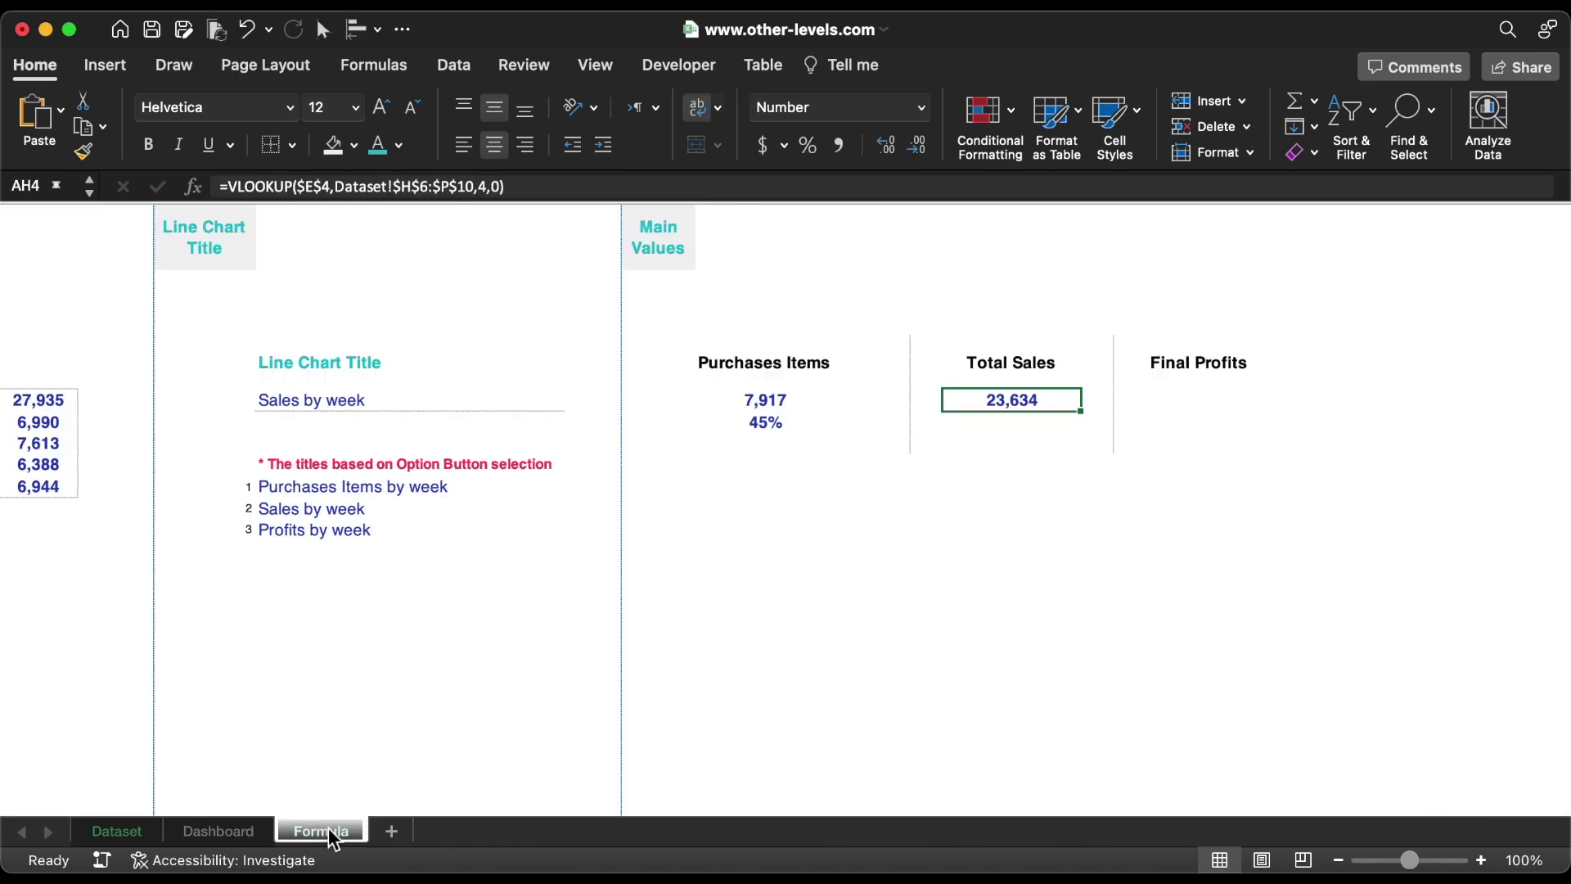
left_click_drag(1081, 411, 1083, 465)
left_click(1064, 428)
left_click(484, 187)
type("1")
key("Return")
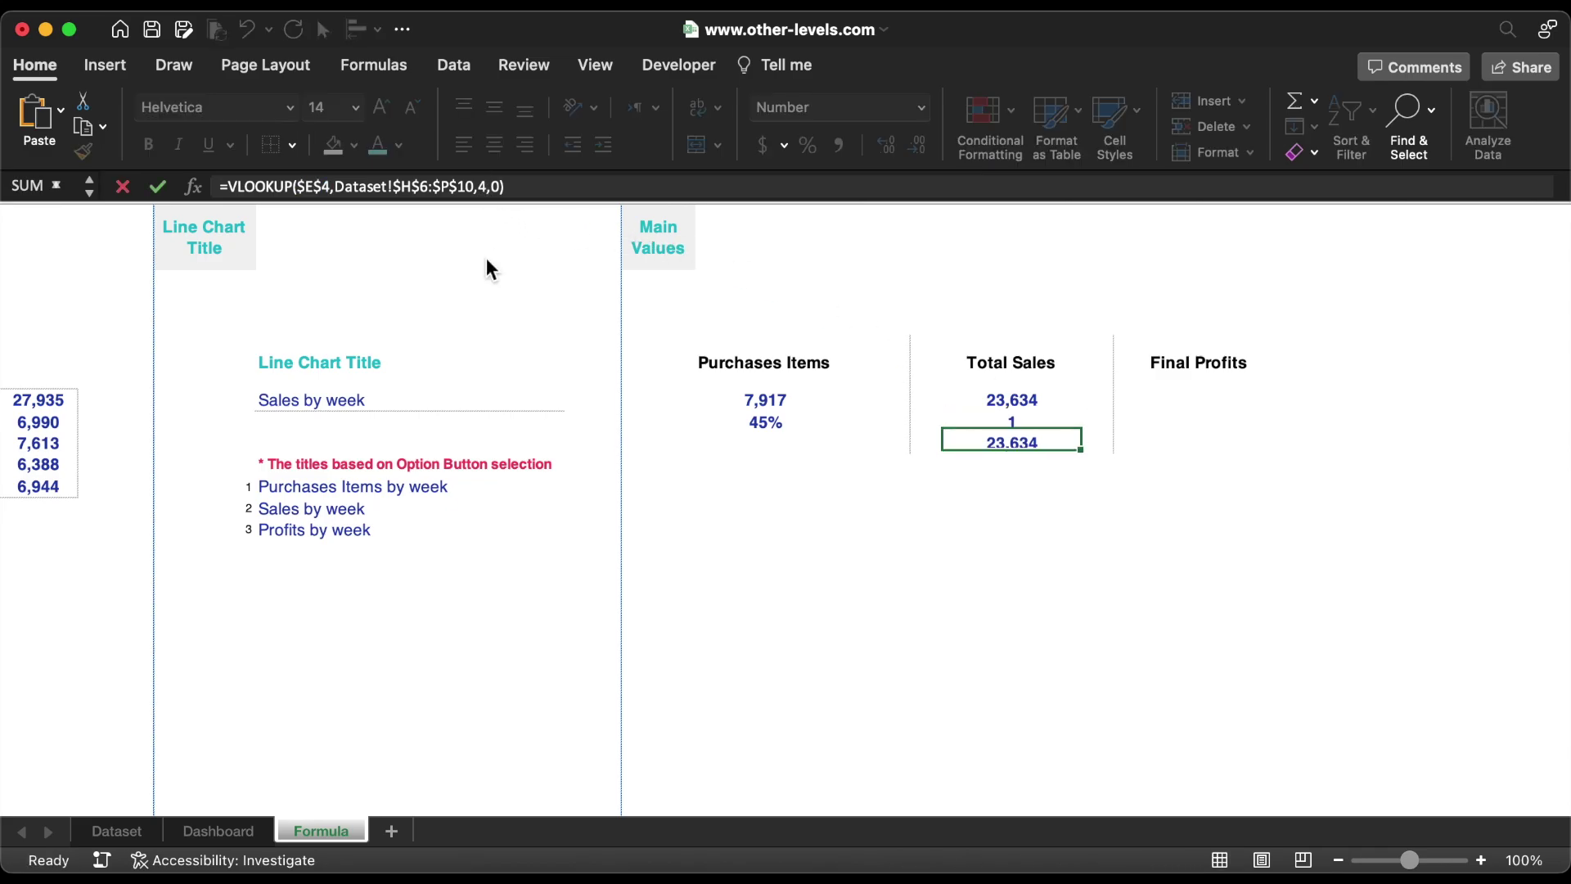
left_click(484, 187)
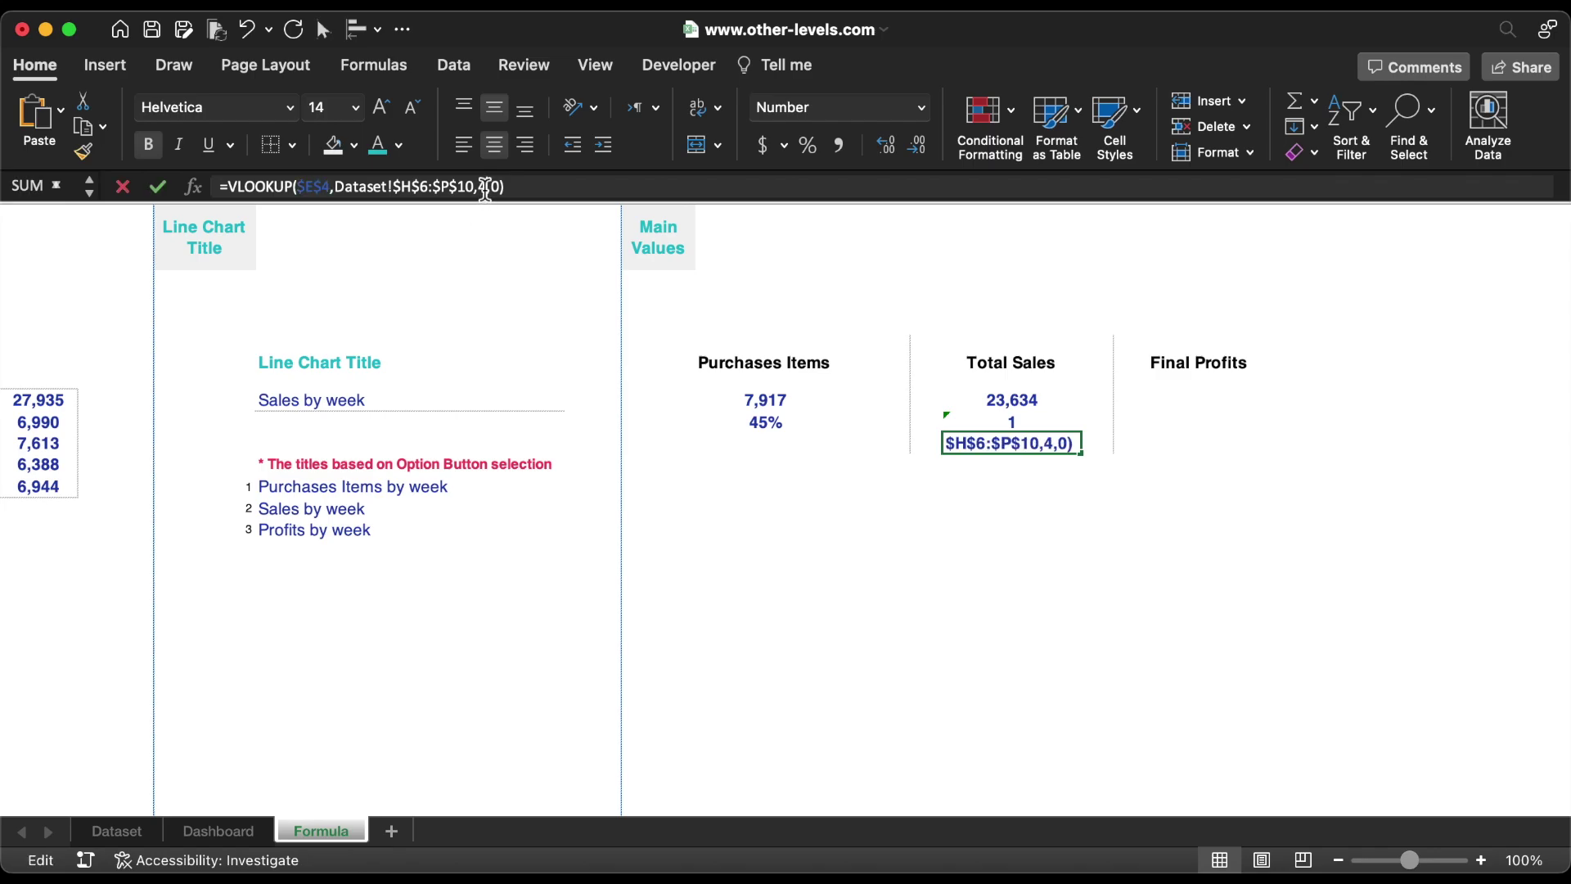
type("6")
key("Return")
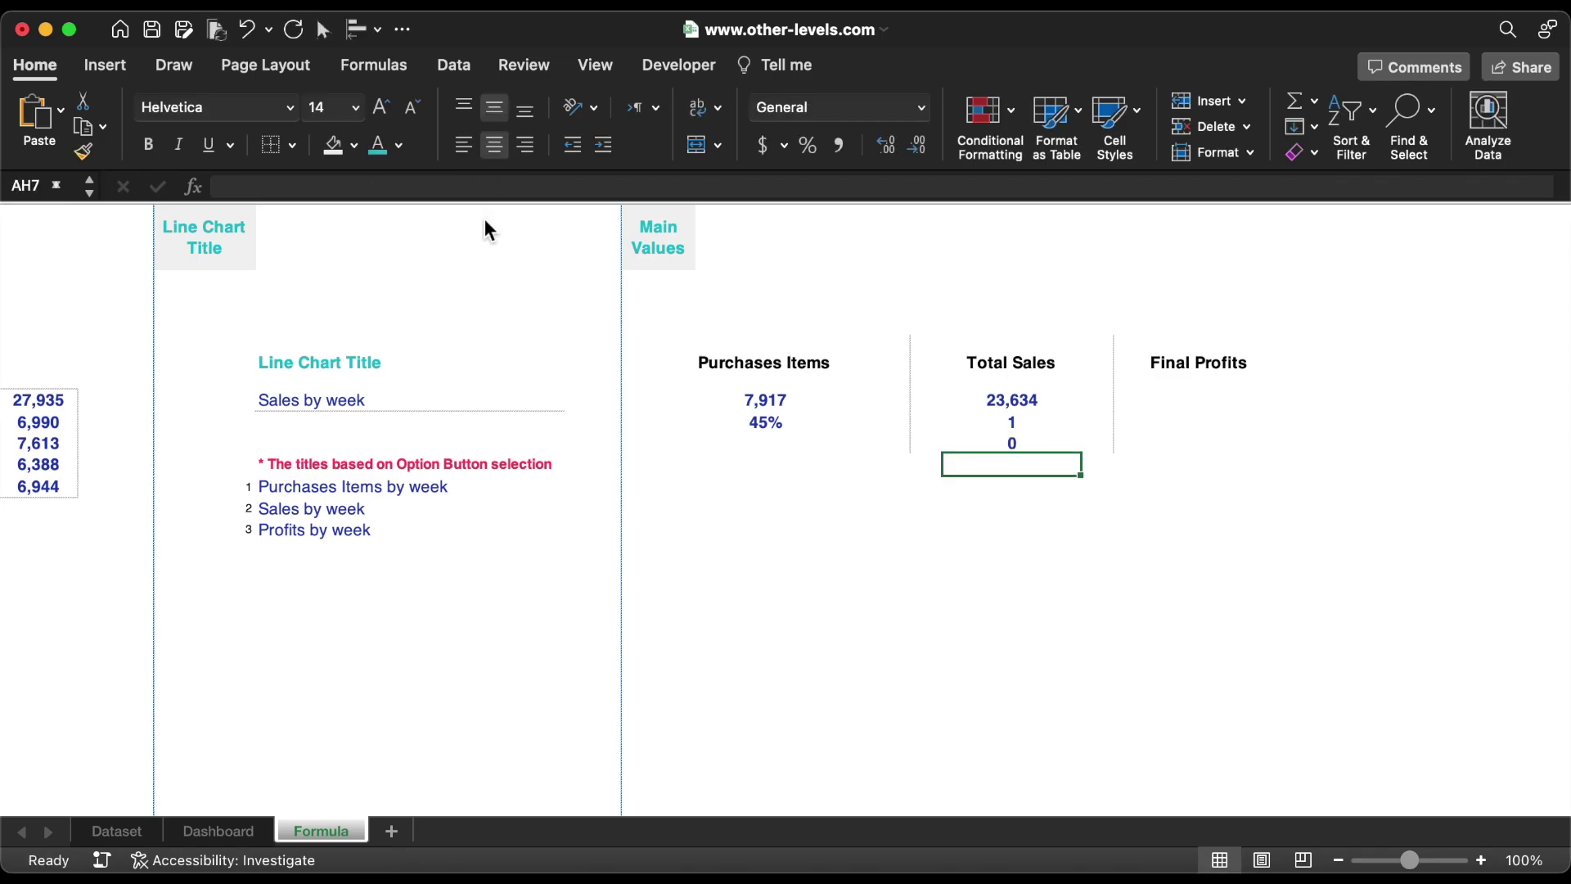
Format the two lower Total Sales cells, AH5 and AH6, as percentages
left_click(1032, 423)
left_click(1032, 438, "shift")
left_click(808, 144)
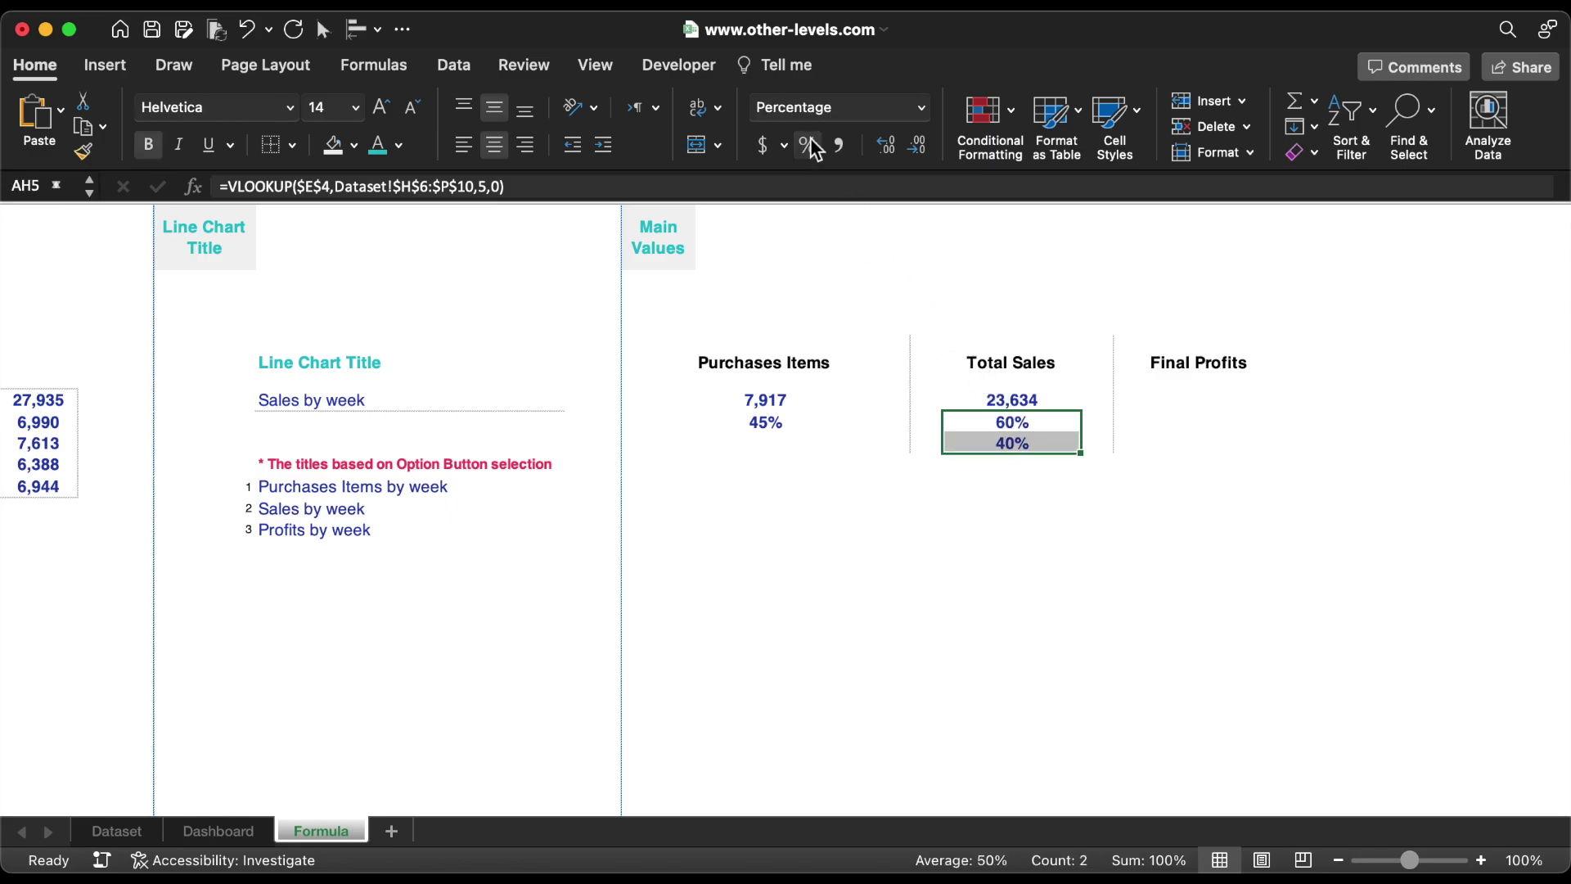
Enter =VLOOKUP($E$4,Dataset!$H$6:$P$10,7,0) under Final Profits in AK4
left_click(1174, 401)
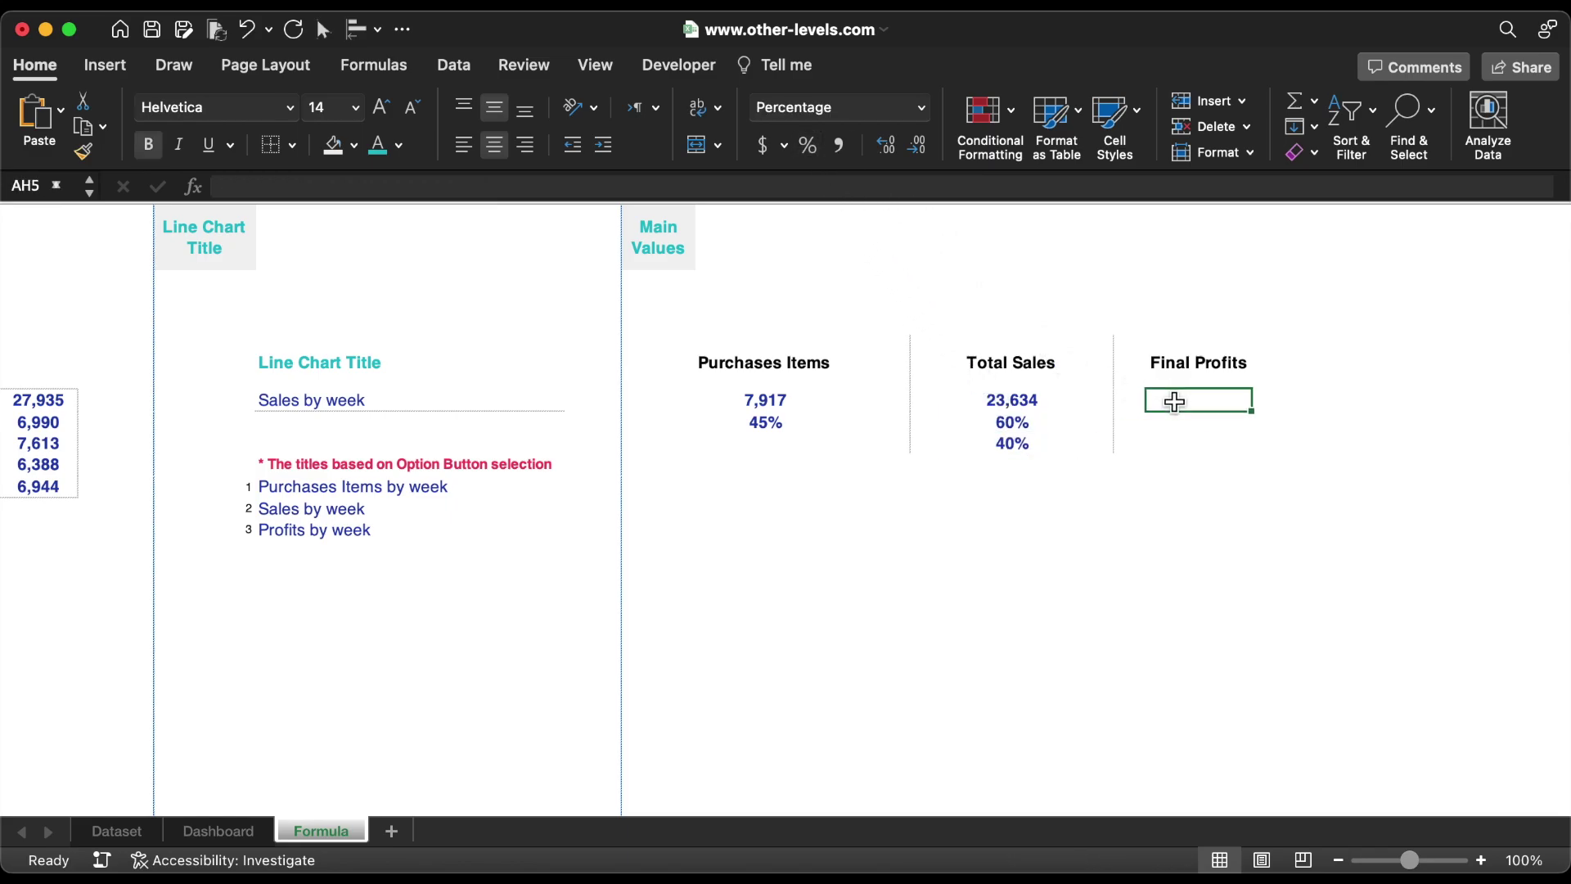
left_click(665, 187)
type("=VLOOKUP($E$4,Dataset!$H$6:$P$10,3,0)")
left_click(488, 187)
key("BackSpace")
type("7")
key("Return")
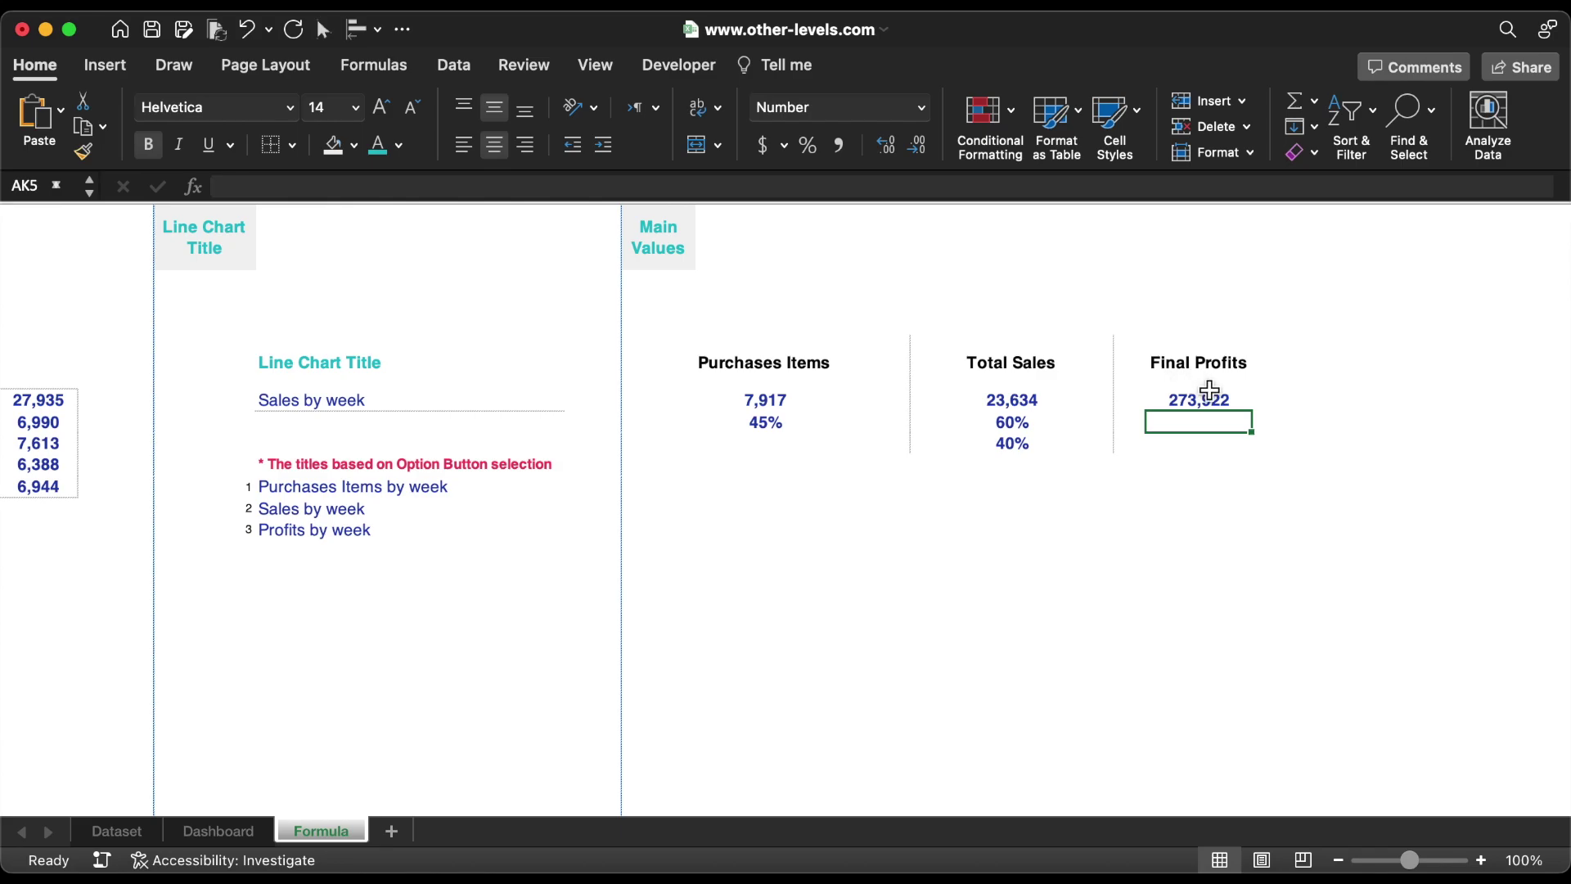
Fill the Final Profits formula down to AK5 and AK6, changing their column indexes to 8 and 9
left_click(1213, 400)
left_click_drag(1258, 418, 1248, 455)
left_click(1231, 431)
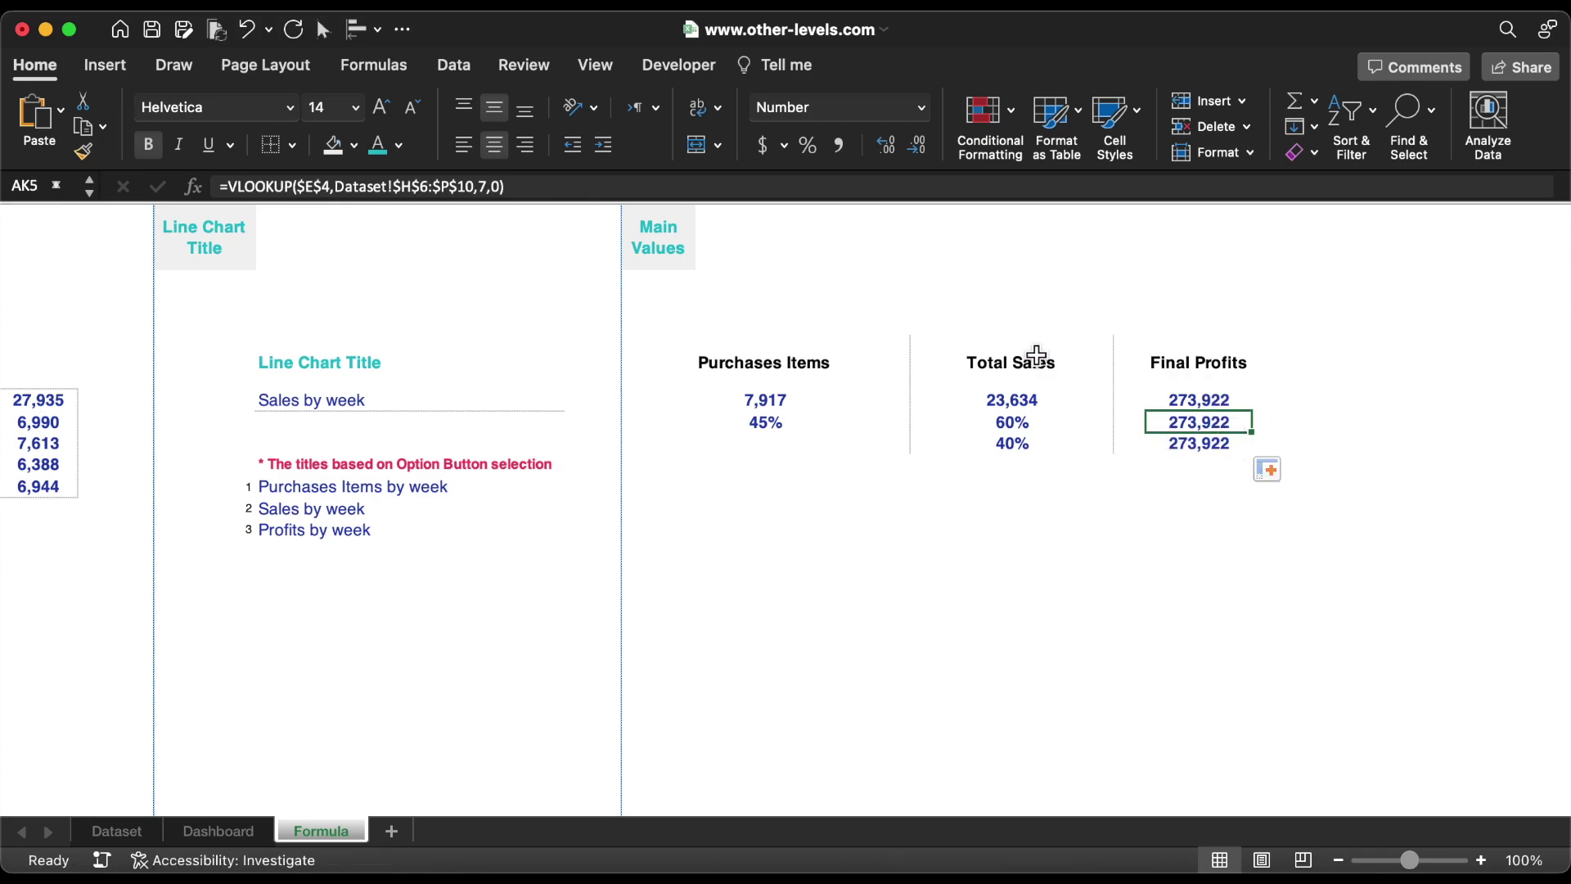
left_click(489, 186)
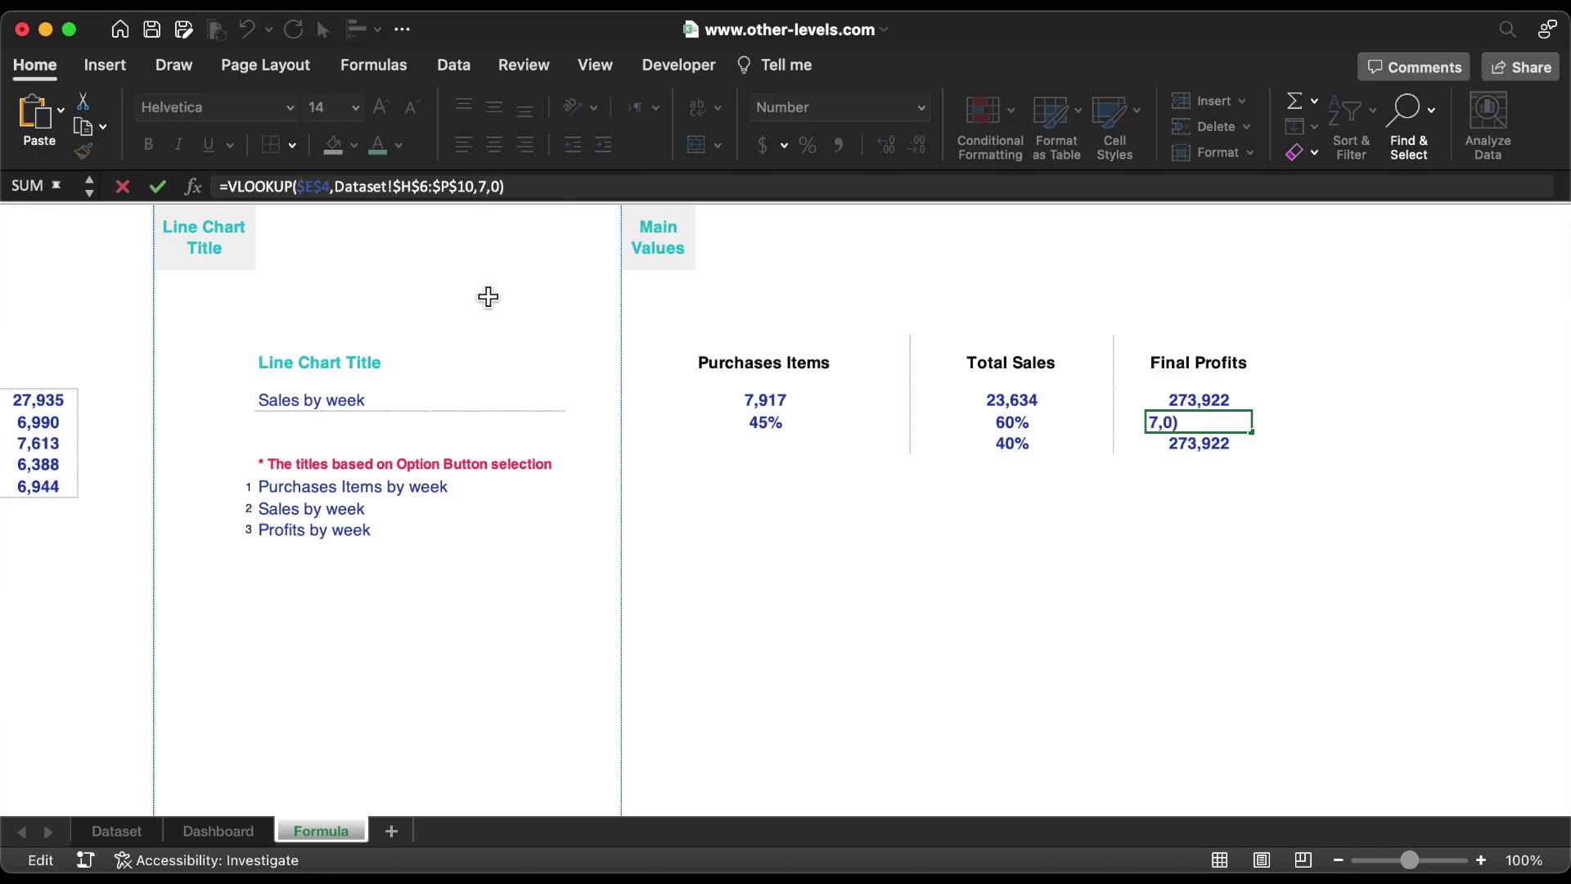
type("8")
key("Return")
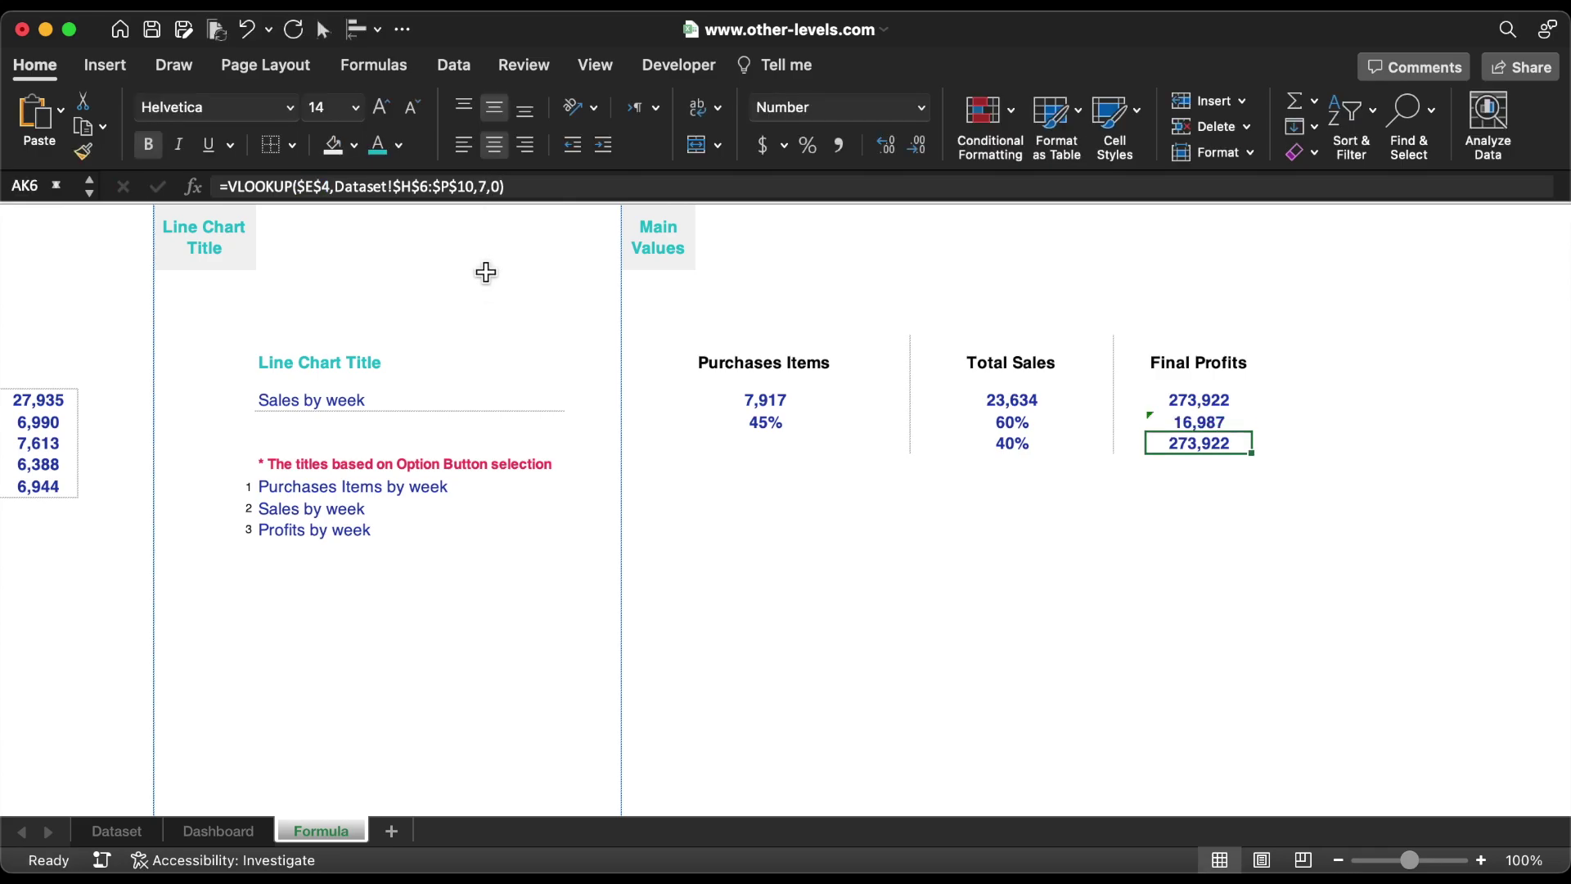
left_click(489, 187)
type("9")
key("Return")
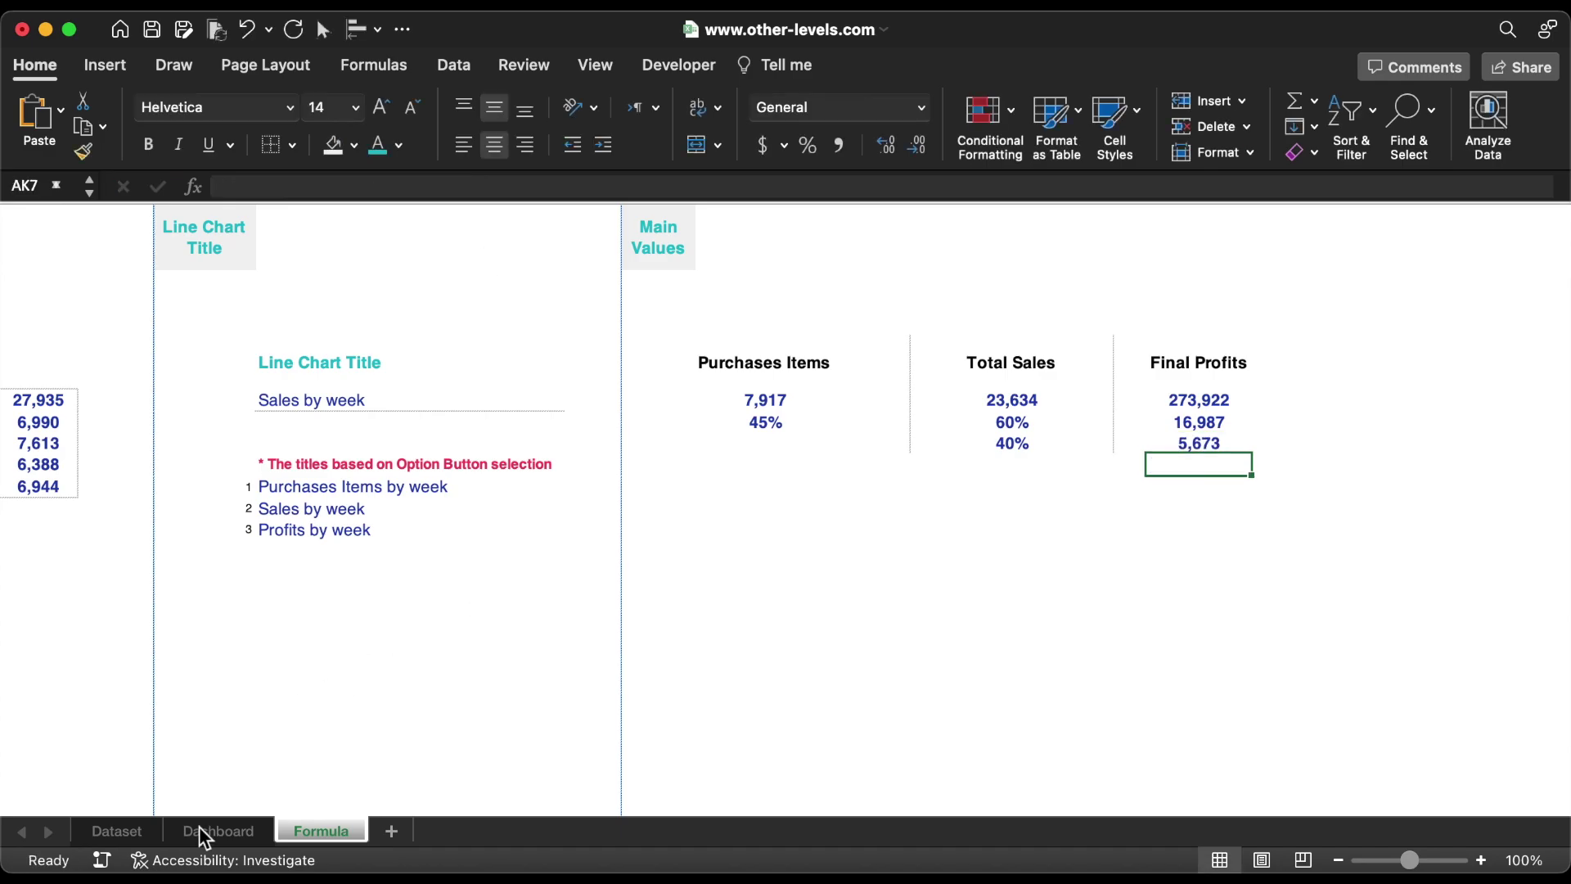
On the Dashboard sheet, duplicate the Purchases Items text box below its heading and link the copy to =Formula!AD4
left_click(204, 830)
left_click(264, 455)
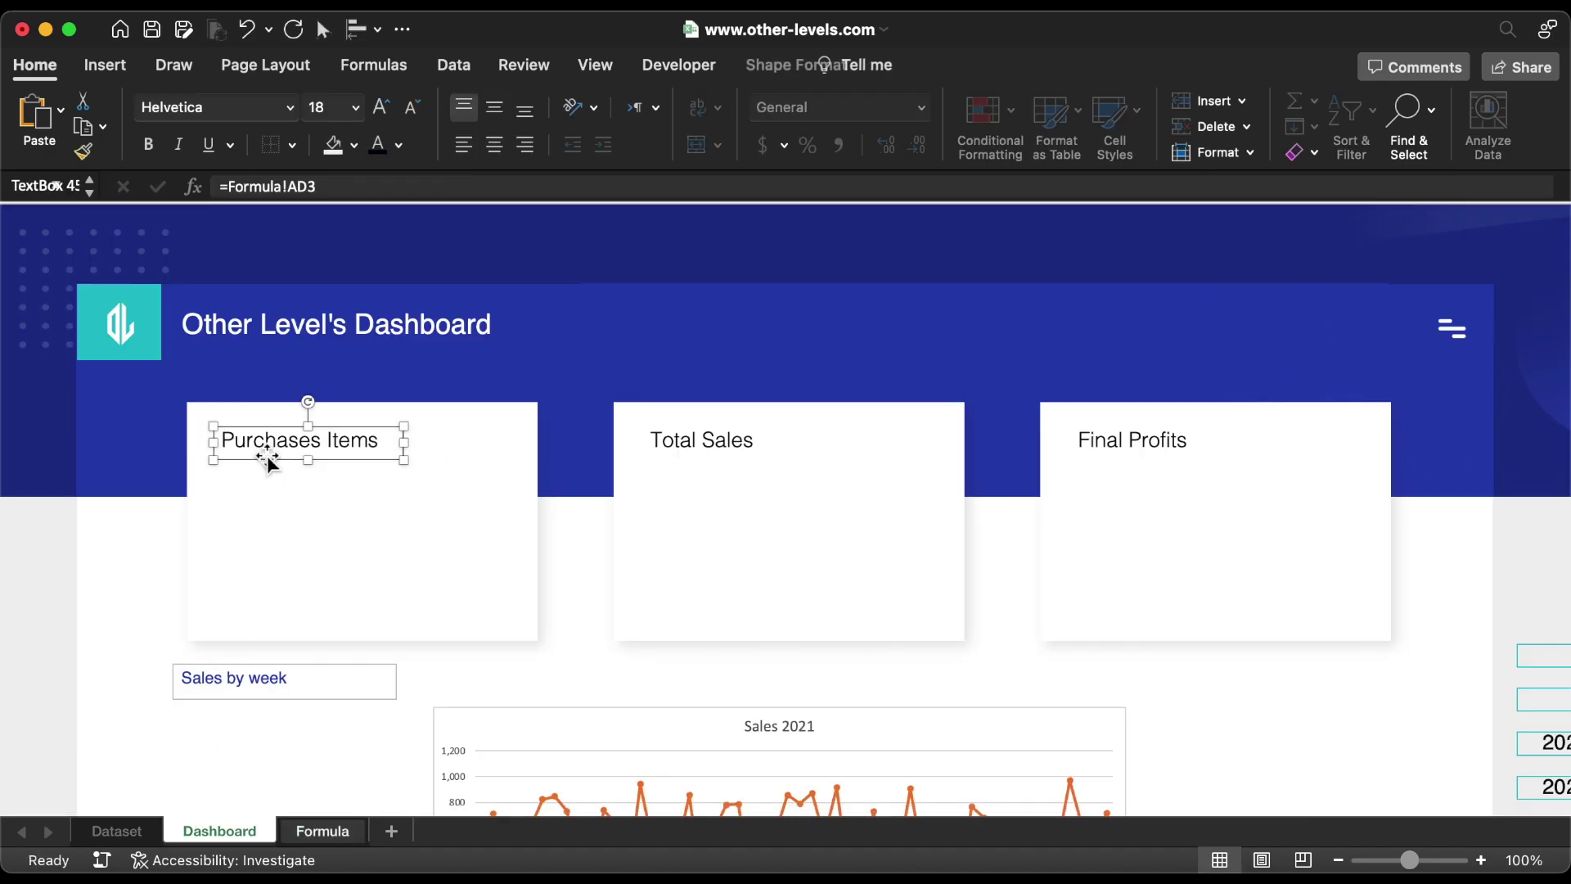
left_click_drag(268, 450, 268, 512)
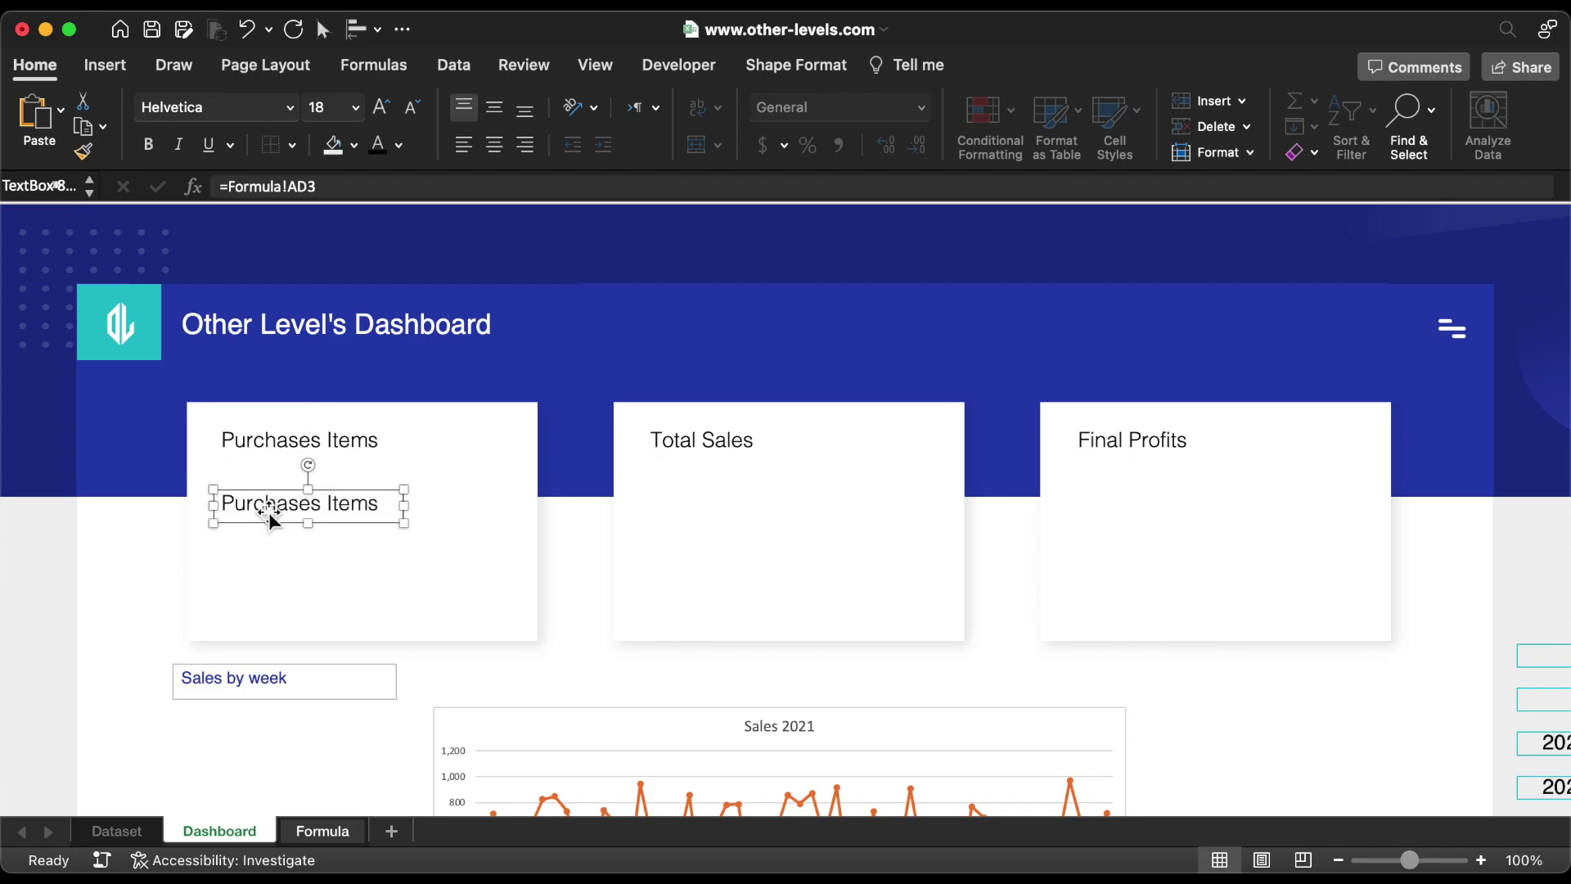
left_click(345, 196)
key("shift+Home")
type("=")
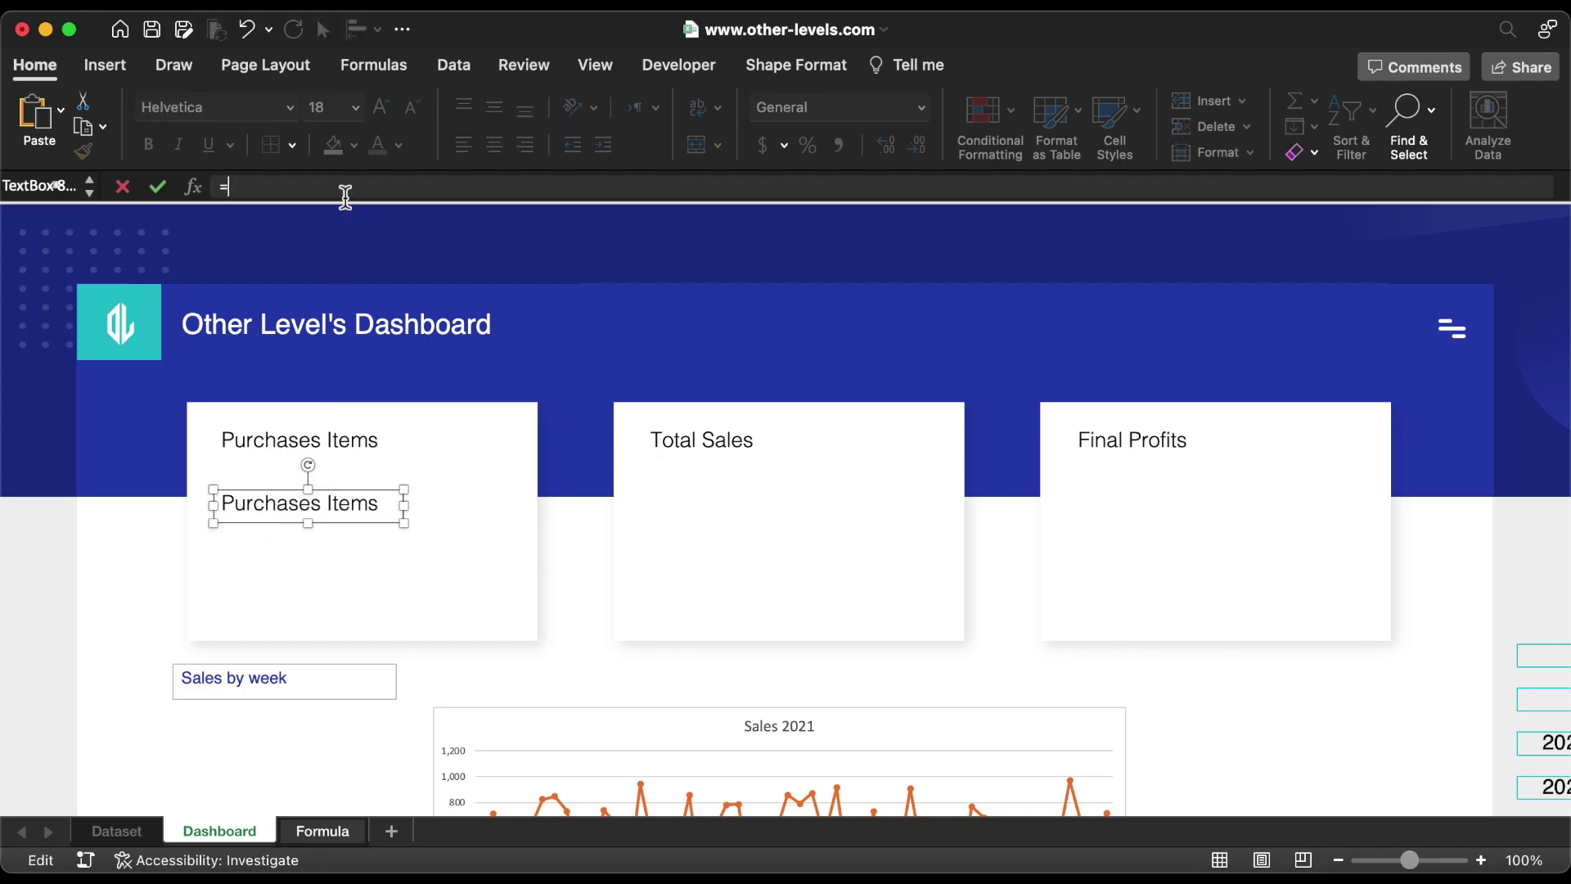
left_click(323, 831)
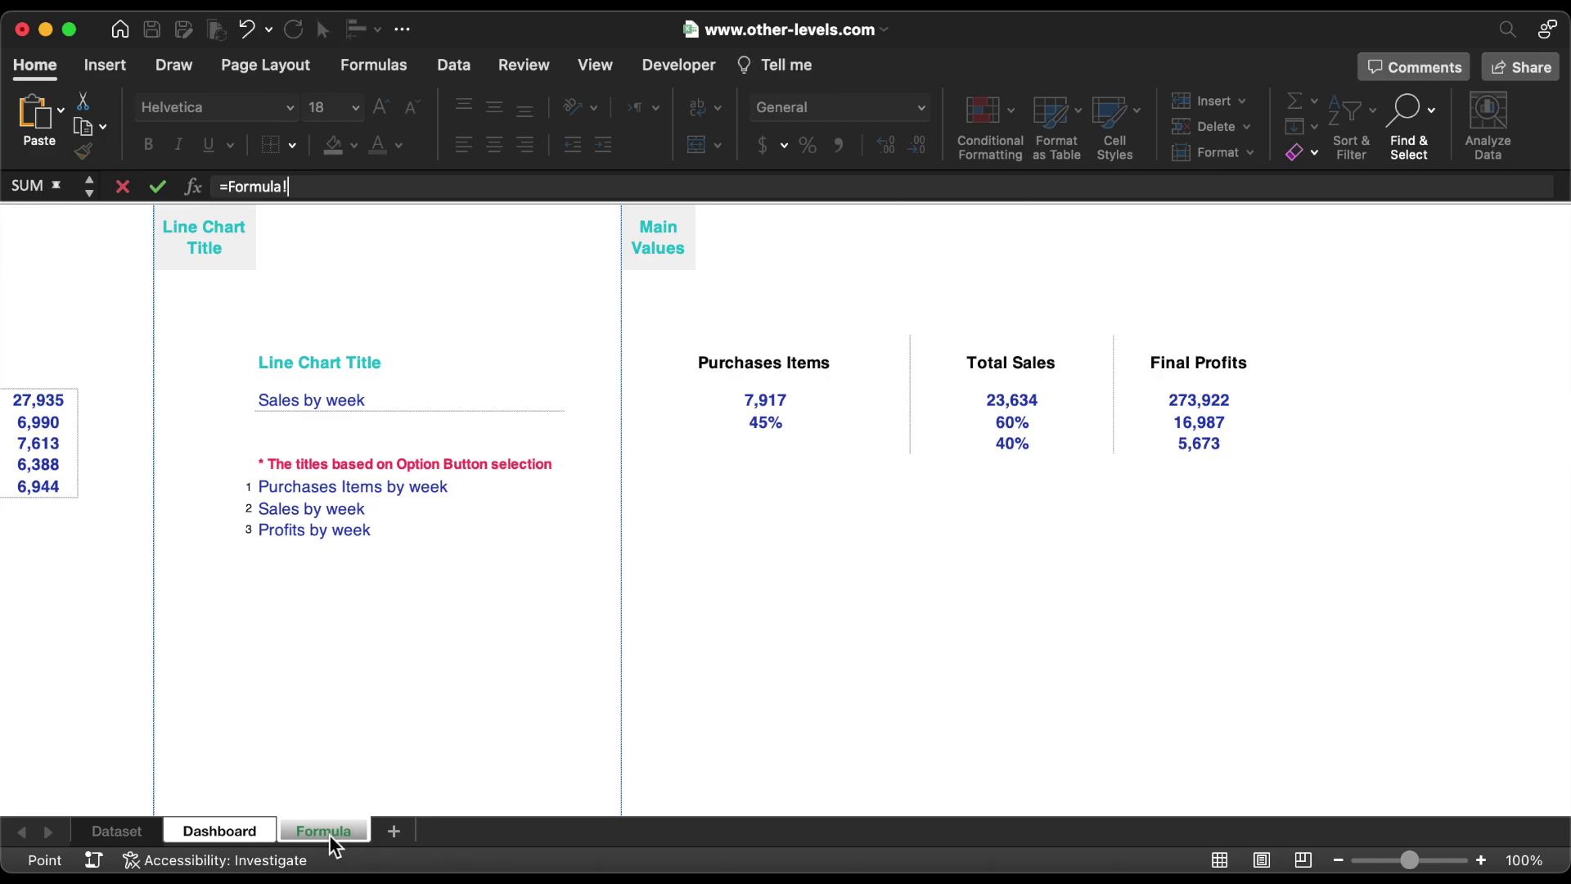
left_click(767, 400)
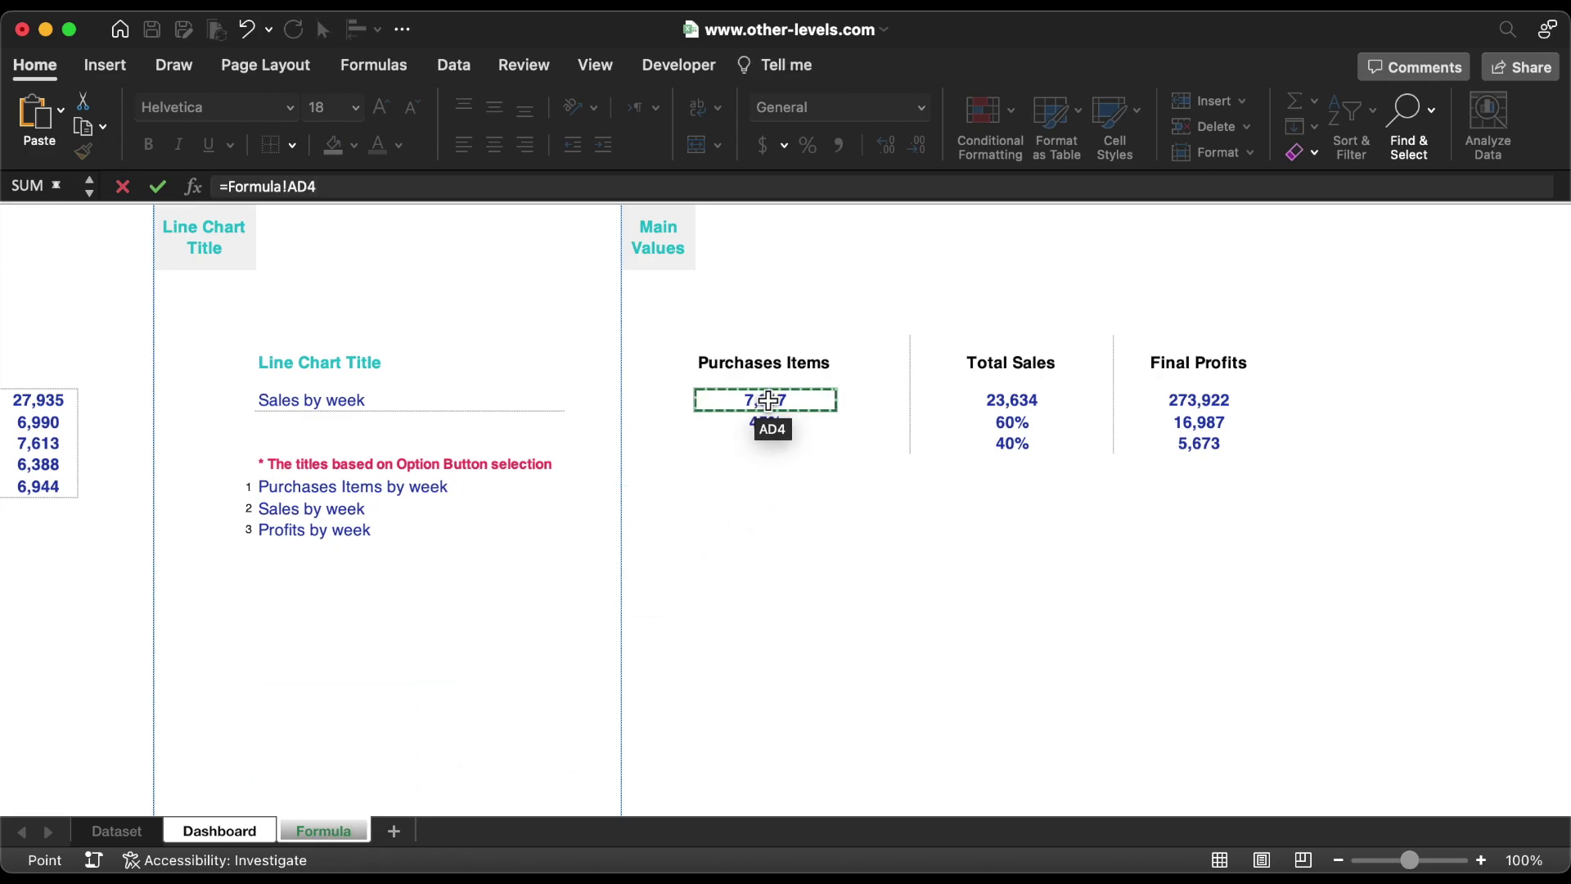
key("Return")
Duplicate the Purchases Items value box lower in its card and link the copy to =Formula!AD5
left_click_drag(361, 494, 270, 564)
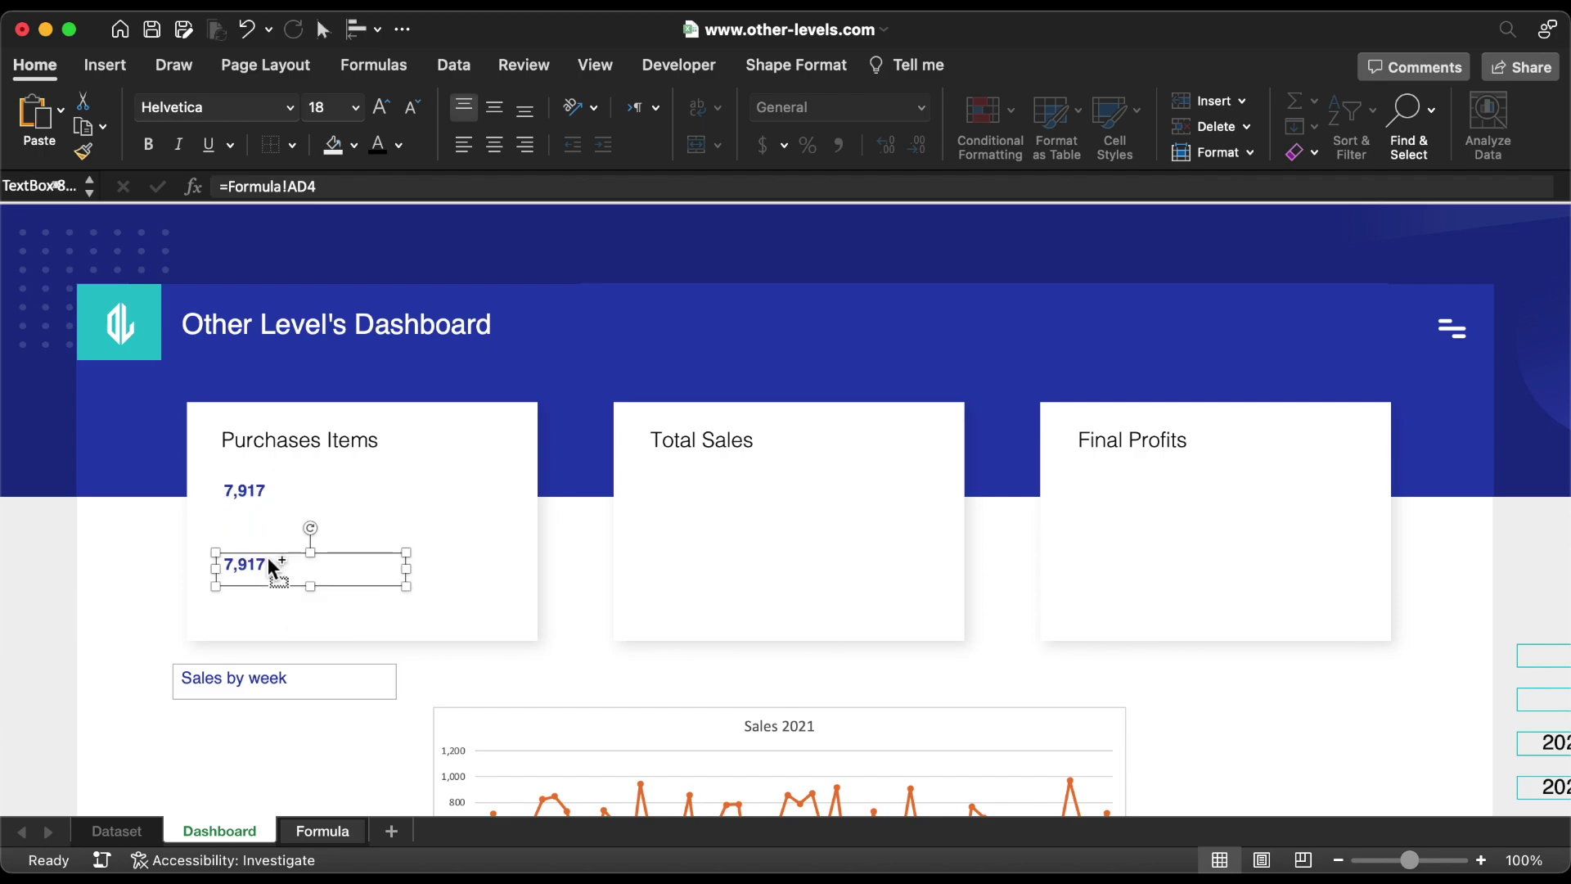
left_click(352, 185)
key("Return")
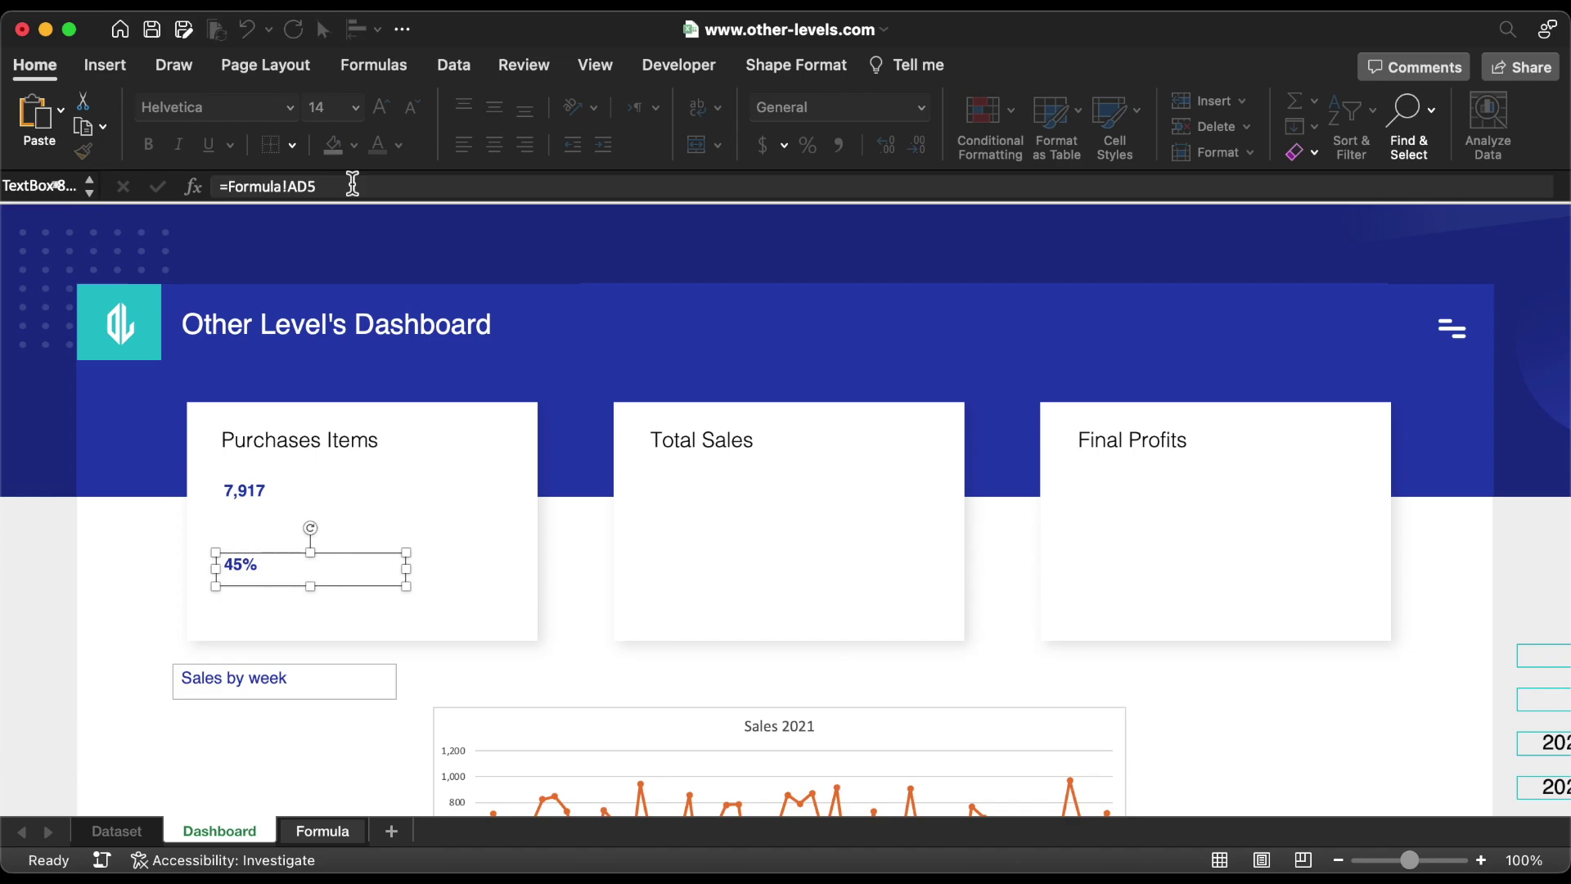
Copy the main Purchases Items value box under the Total Sales heading and link it to =Formula!AH4
left_click(253, 491)
left_click_drag(295, 494, 784, 501)
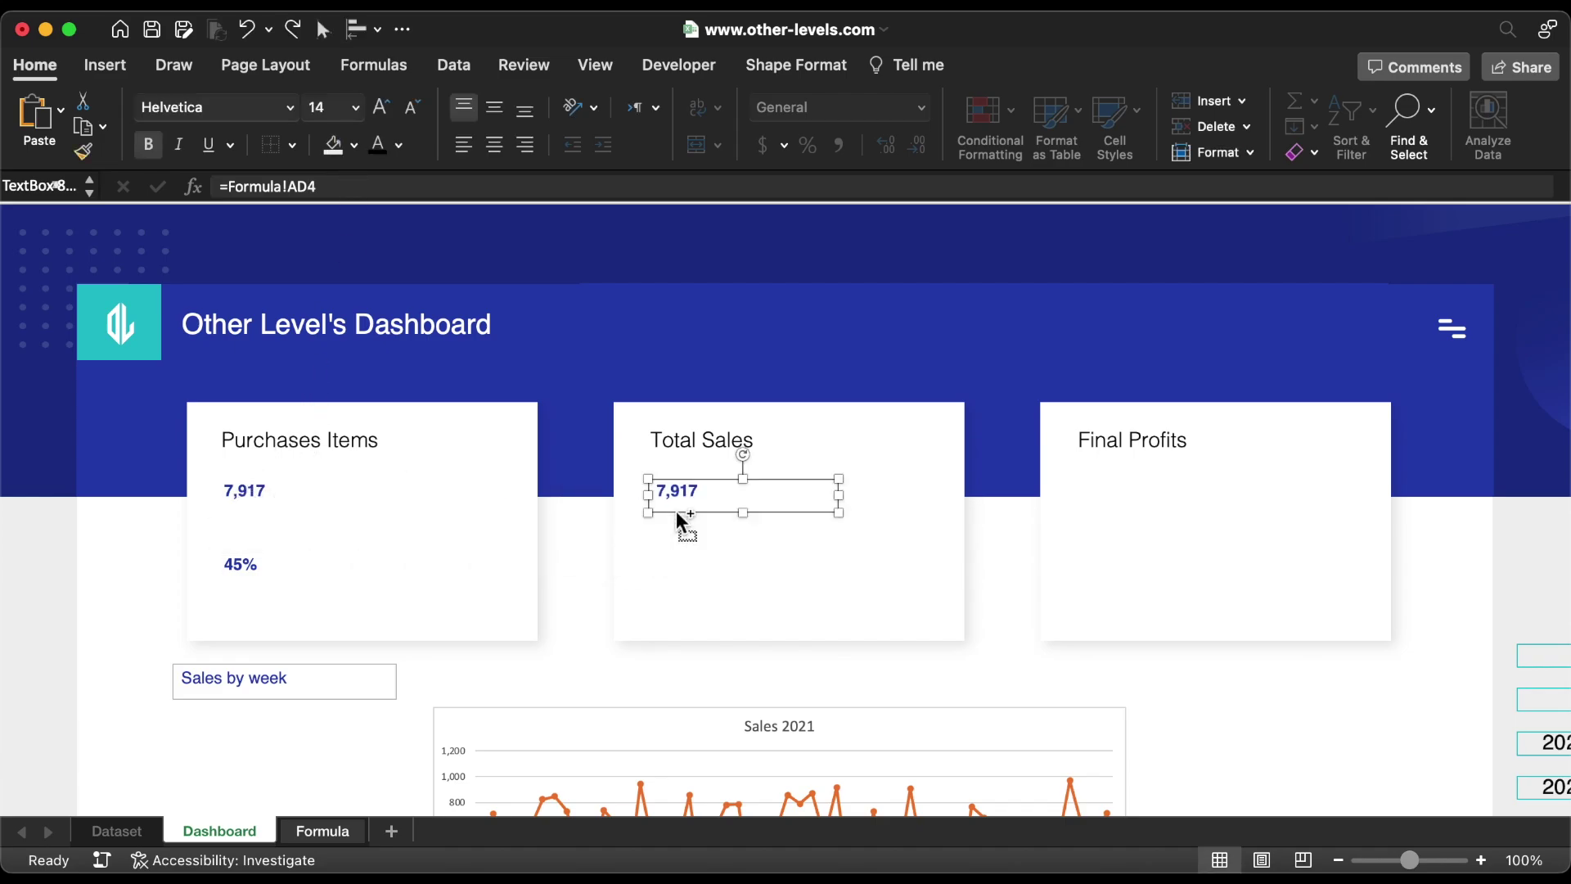
triple_click(365, 186)
type("=")
left_click(323, 830)
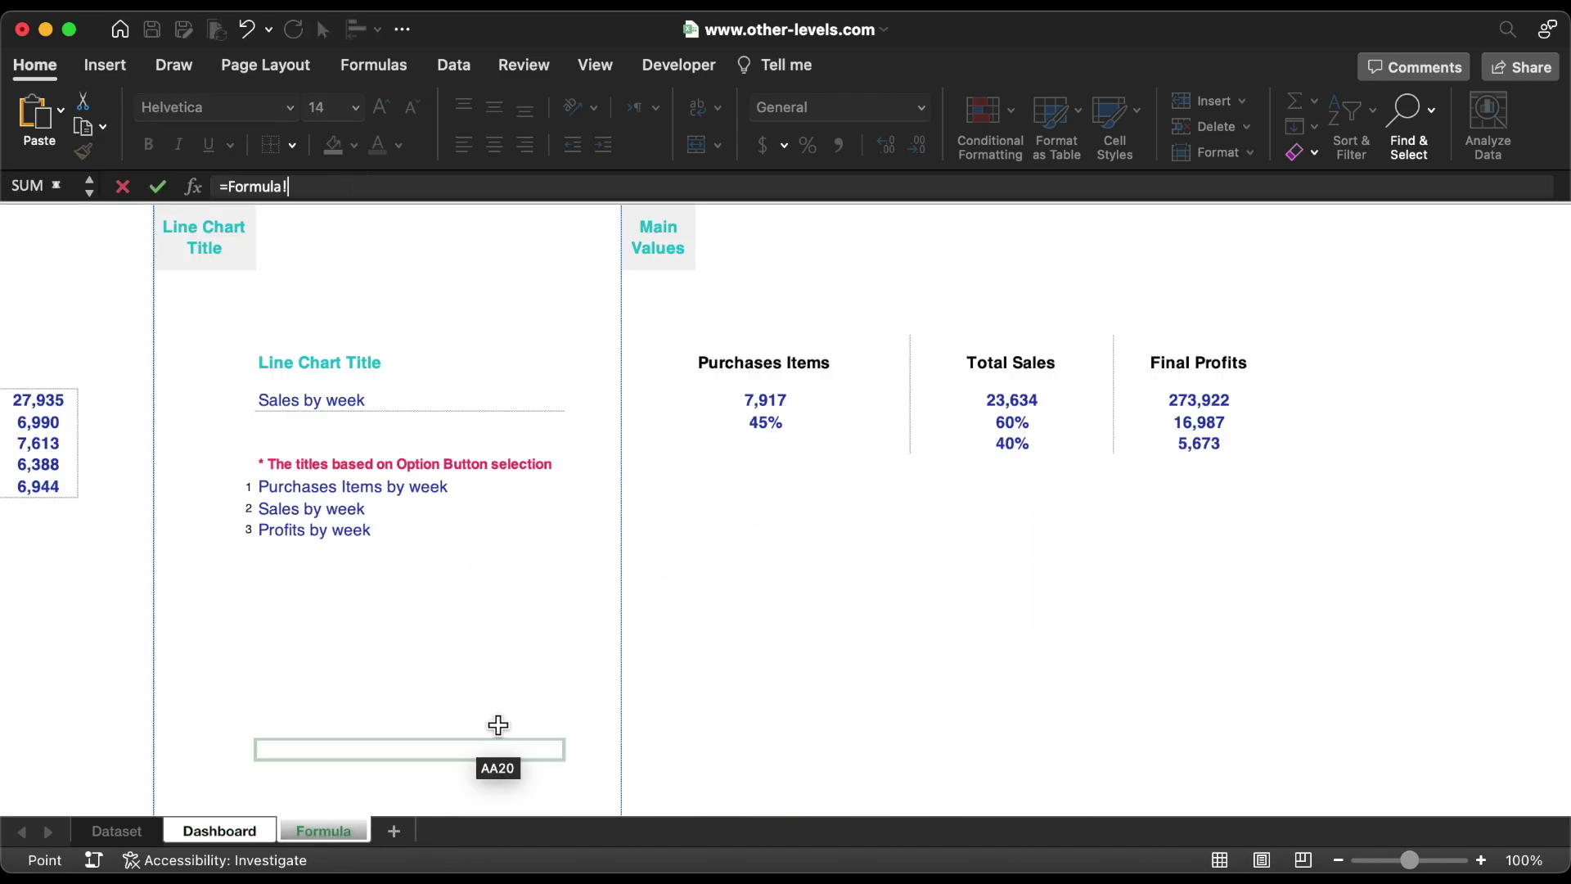
left_click(1013, 609)
key("Return")
Duplicate the Total Sales value box lower in its card and link the middle box to =Formula!AH5
left_click_drag(701, 491, 702, 608)
left_click(700, 564)
left_click(365, 186)
key("BackSpace")
type("5")
key("Return")
Link the lowest value box in the Total Sales card to =Formula!AH6
left_click(667, 600)
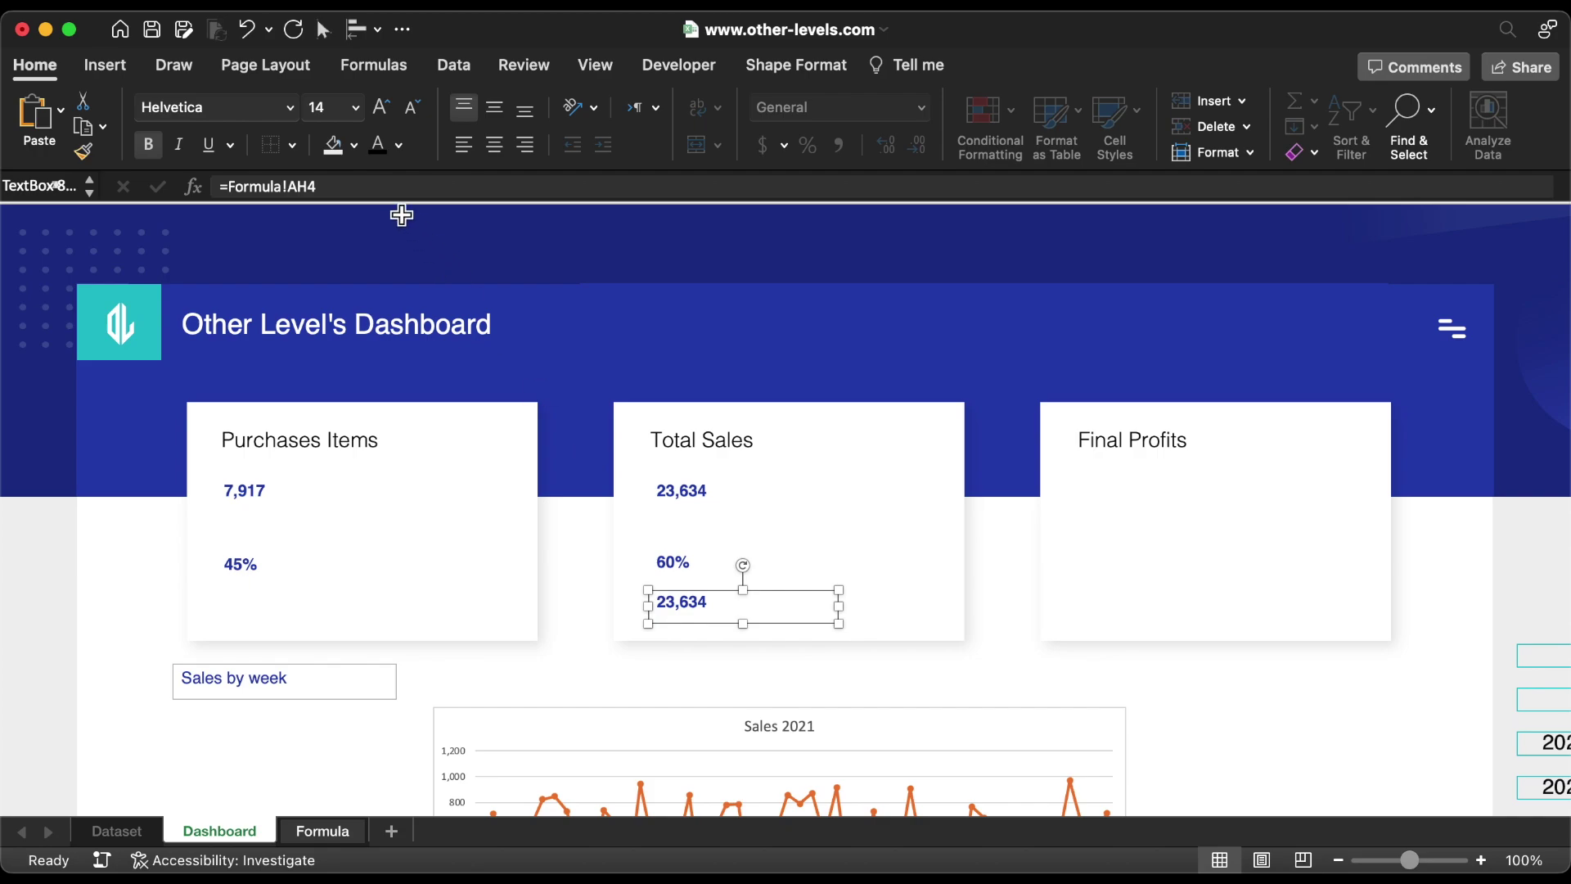
left_click(385, 187)
key("BackSpace")
type("6")
key("Return")
Copy the main Total Sales value box under the Final Profits heading and link it to =Formula!AK4
left_click(684, 501)
left_click_drag(684, 500, 1099, 520)
left_click(393, 186)
key("BackSpace")
key("BackSpace")
key("BackSpace")
left_click(342, 833)
left_click(1193, 409)
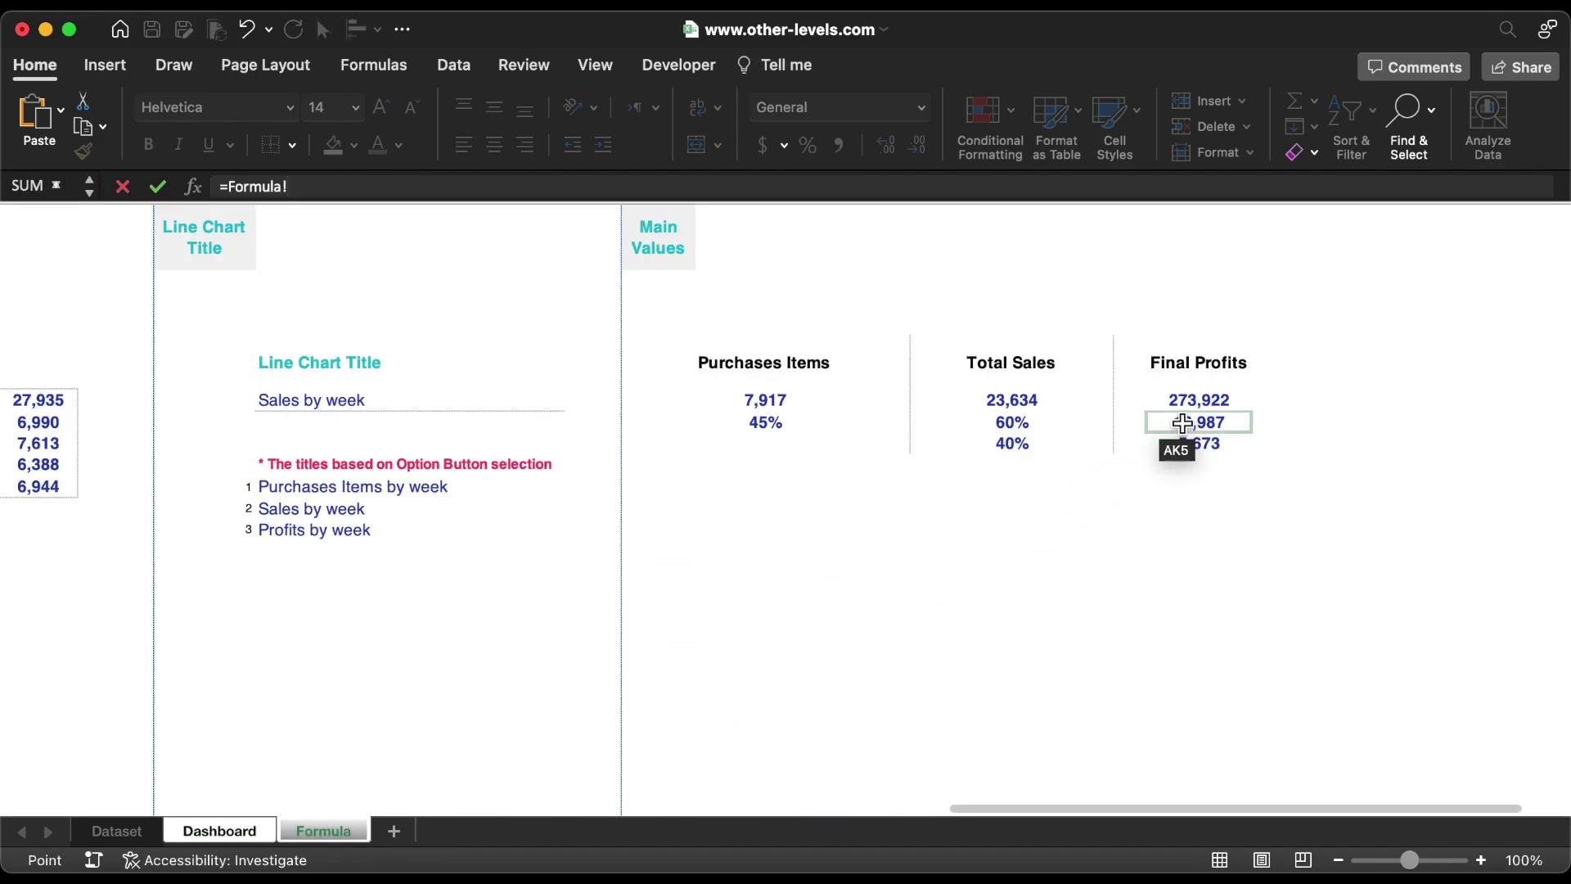
key("Return")
Place two side-by-side copies of the value box low in the Final Profits card and link the left one to =Formula!AK5
left_click_drag(1115, 498, 1266, 592)
key("super+z")
left_click(343, 186)
key("BackSpace")
type("5")
key("Return")
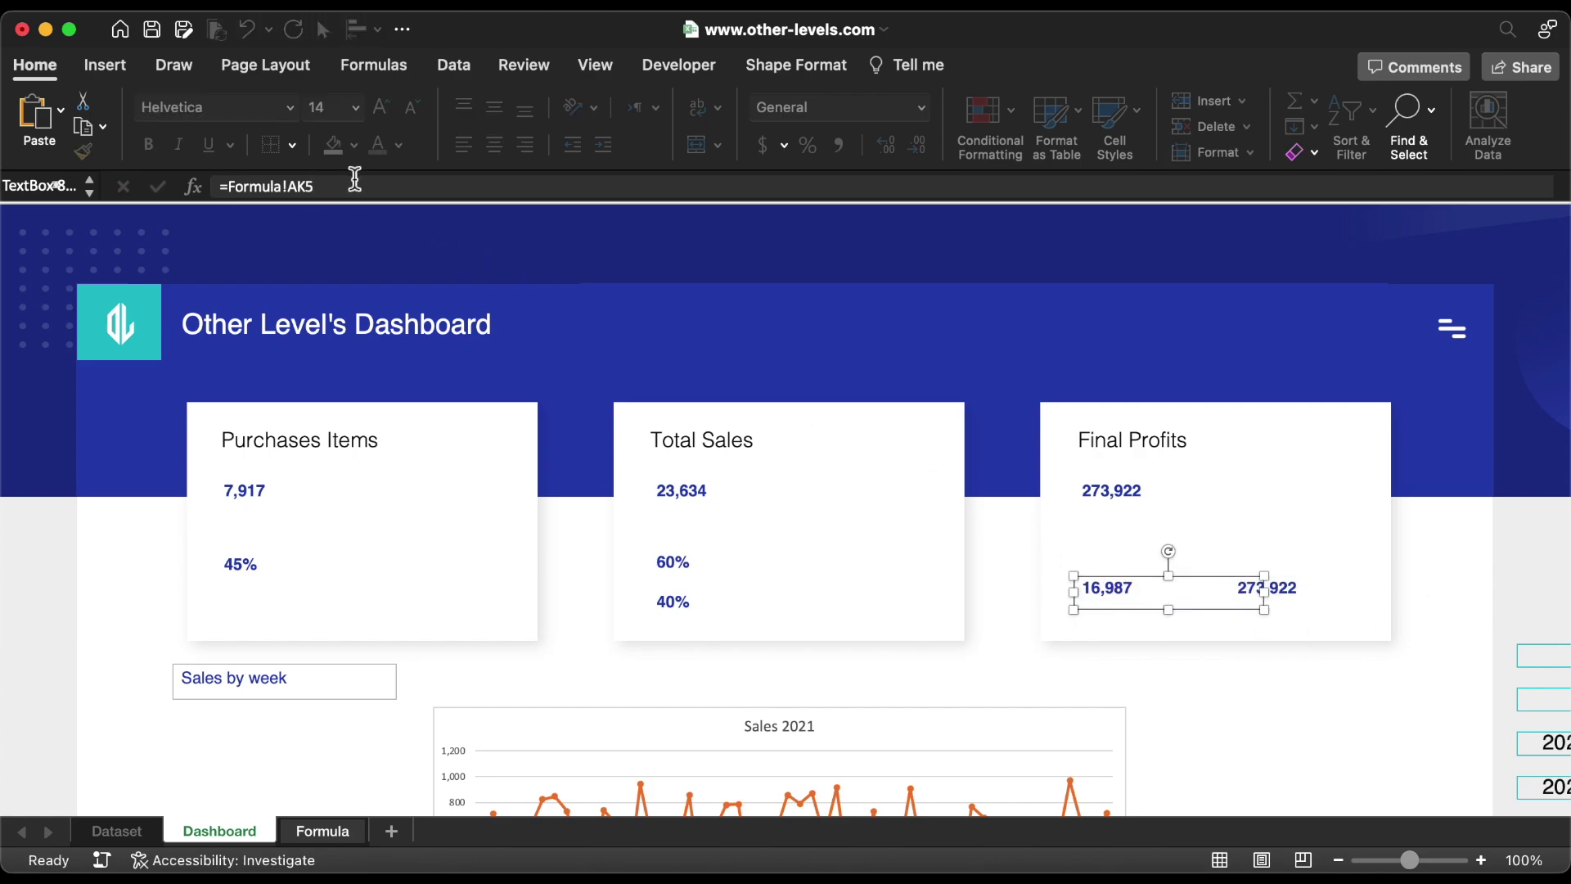
Link the right-hand lower value box in the Final Profits card to =Formula!AK6, and return to the Formula sheet
left_click(1264, 589)
left_click(420, 186)
key("BackSpace")
type("6")
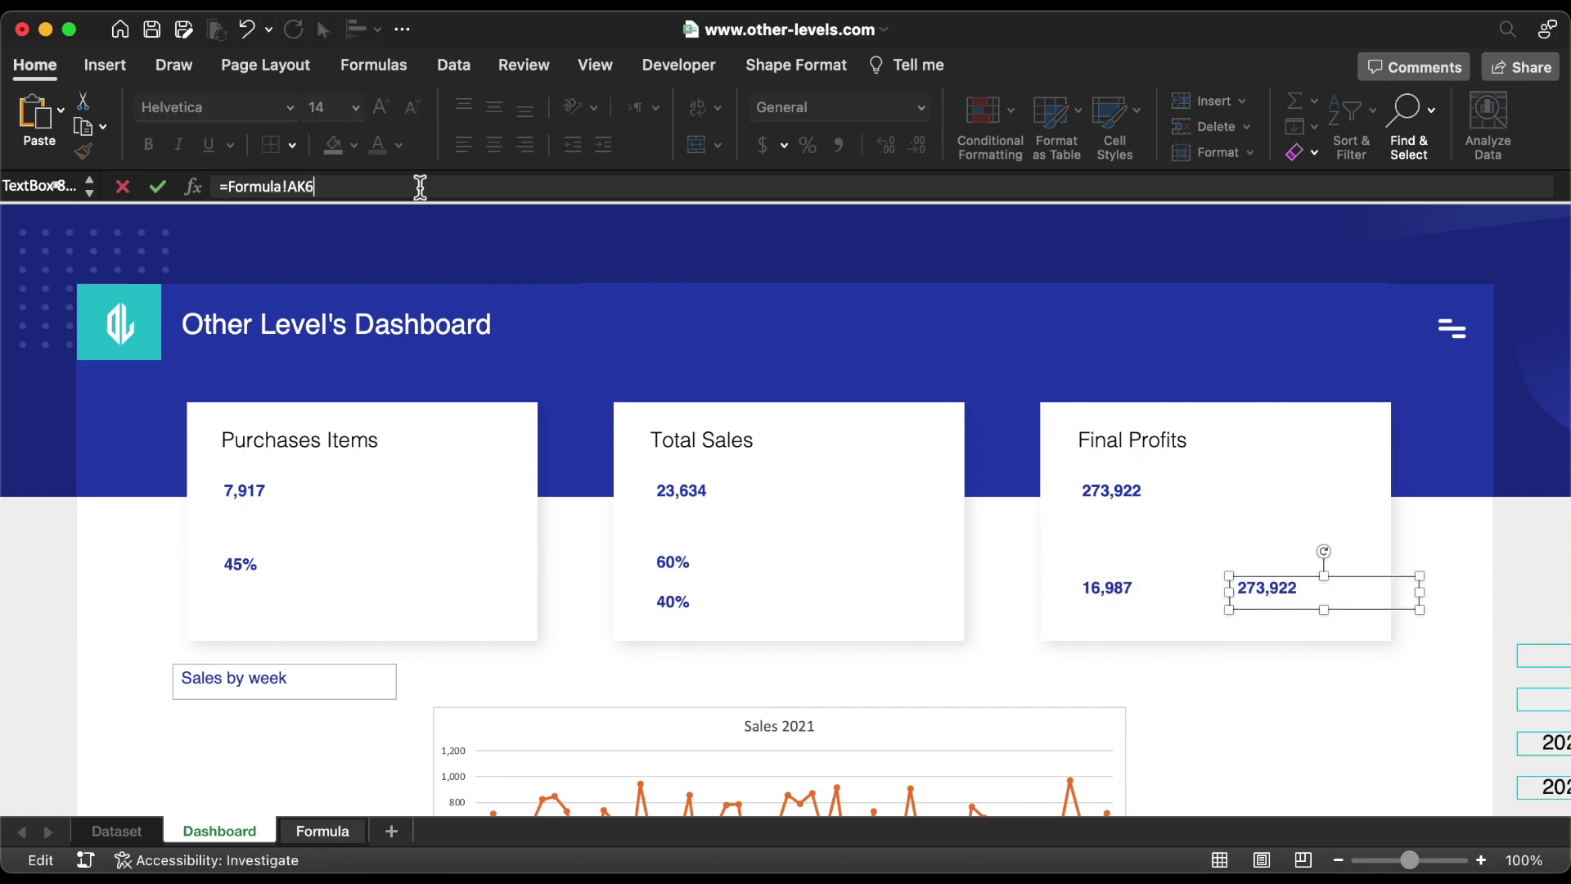
key("Return")
left_click(318, 836)
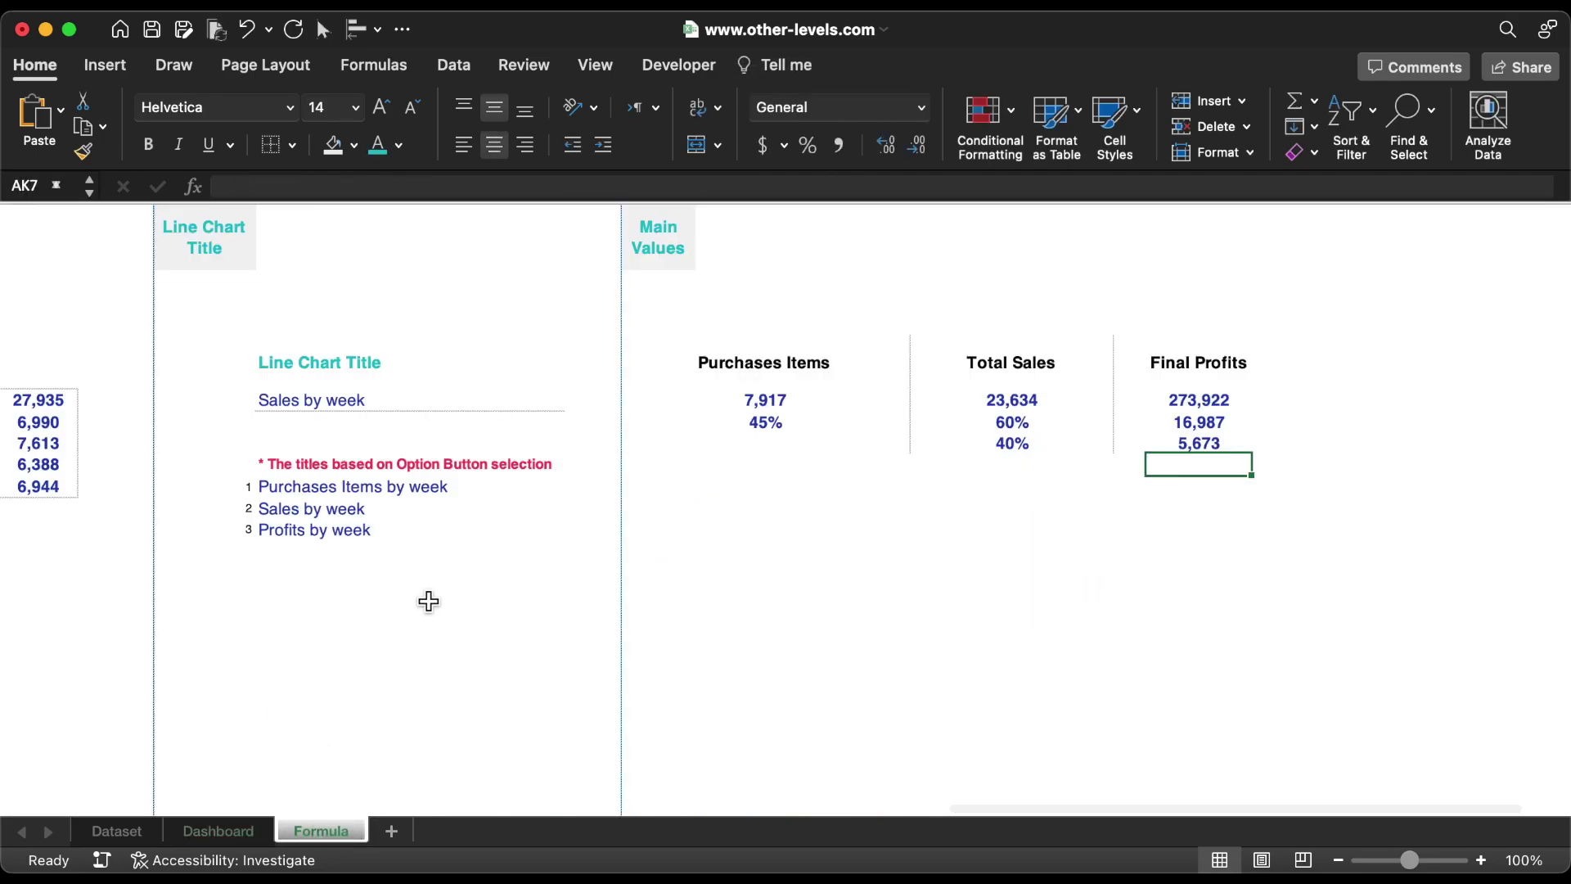